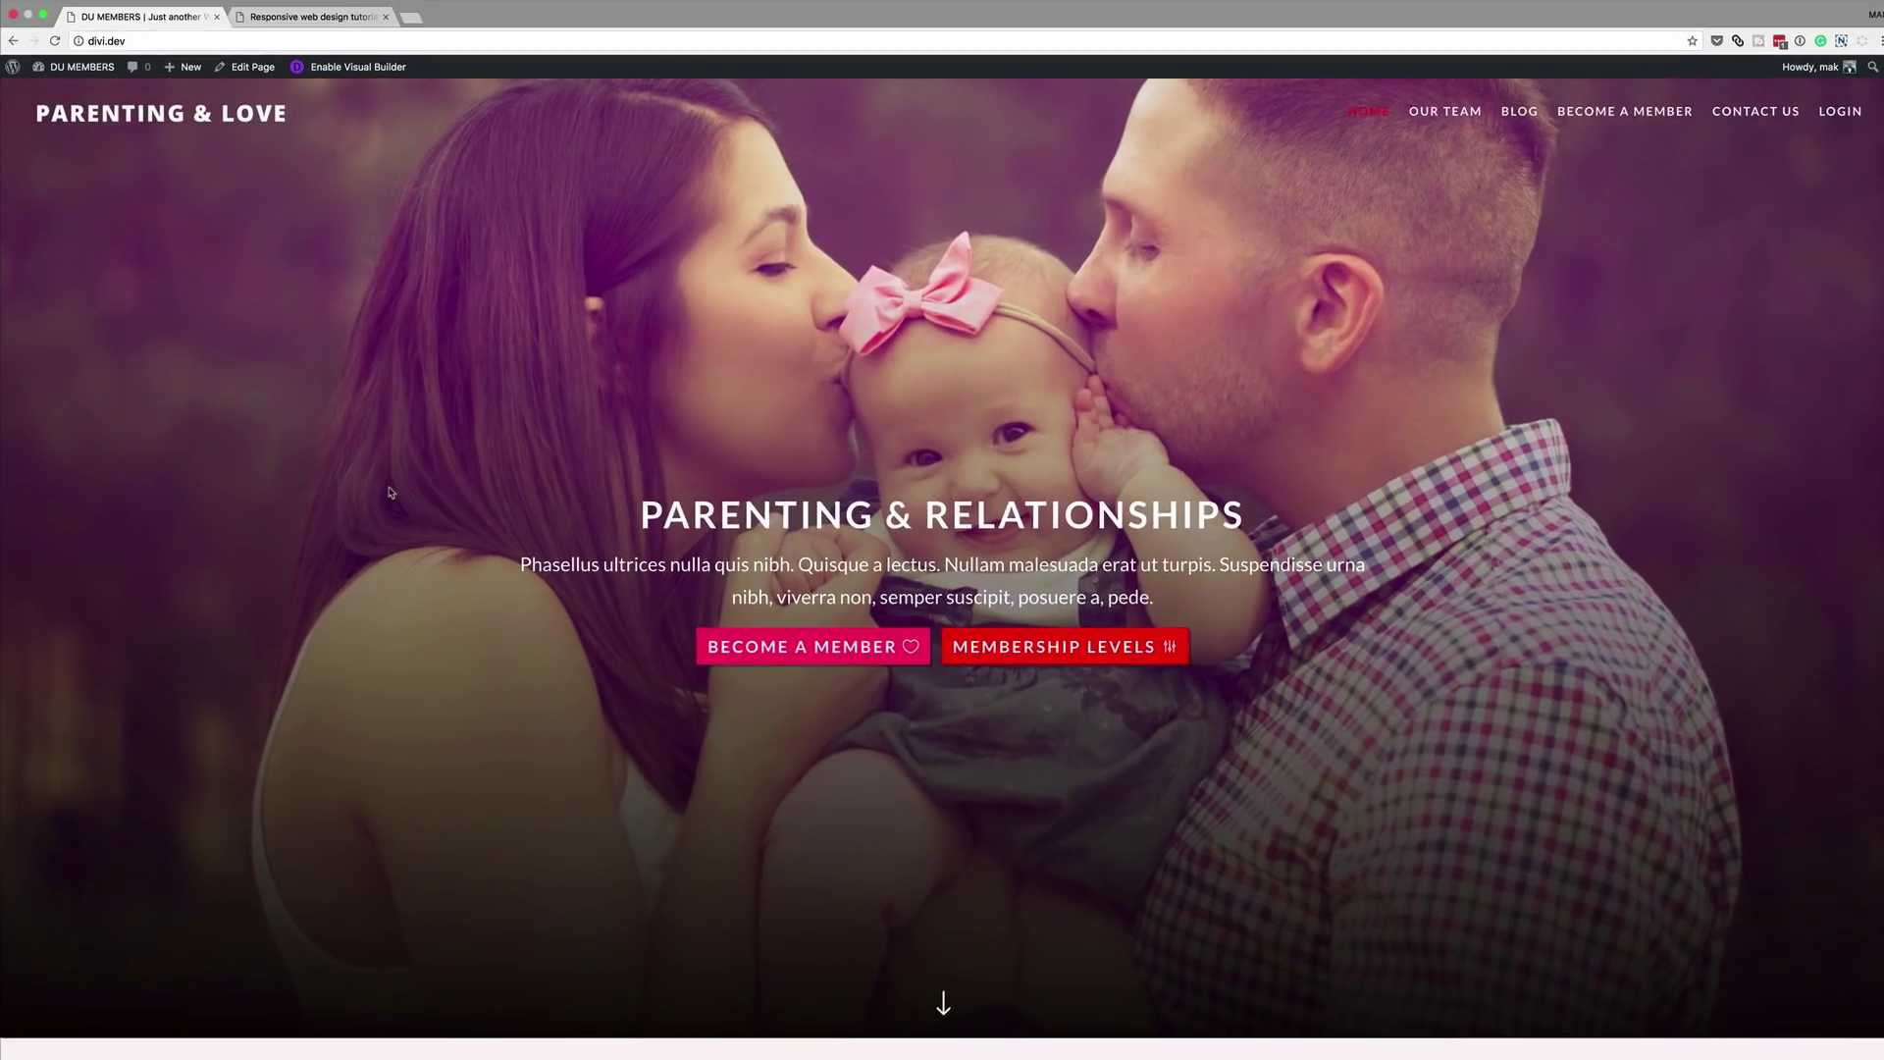
Examine the home page's desktop layout from the hero header down to the Happy Members section and footer.
{"action": "scroll", "coordinate": [1812, 599], "scroll_direction": "down", "scroll_amount": 2}
{"action": "scroll", "coordinate": [1718, 623], "scroll_direction": "down", "scroll_amount": 5}
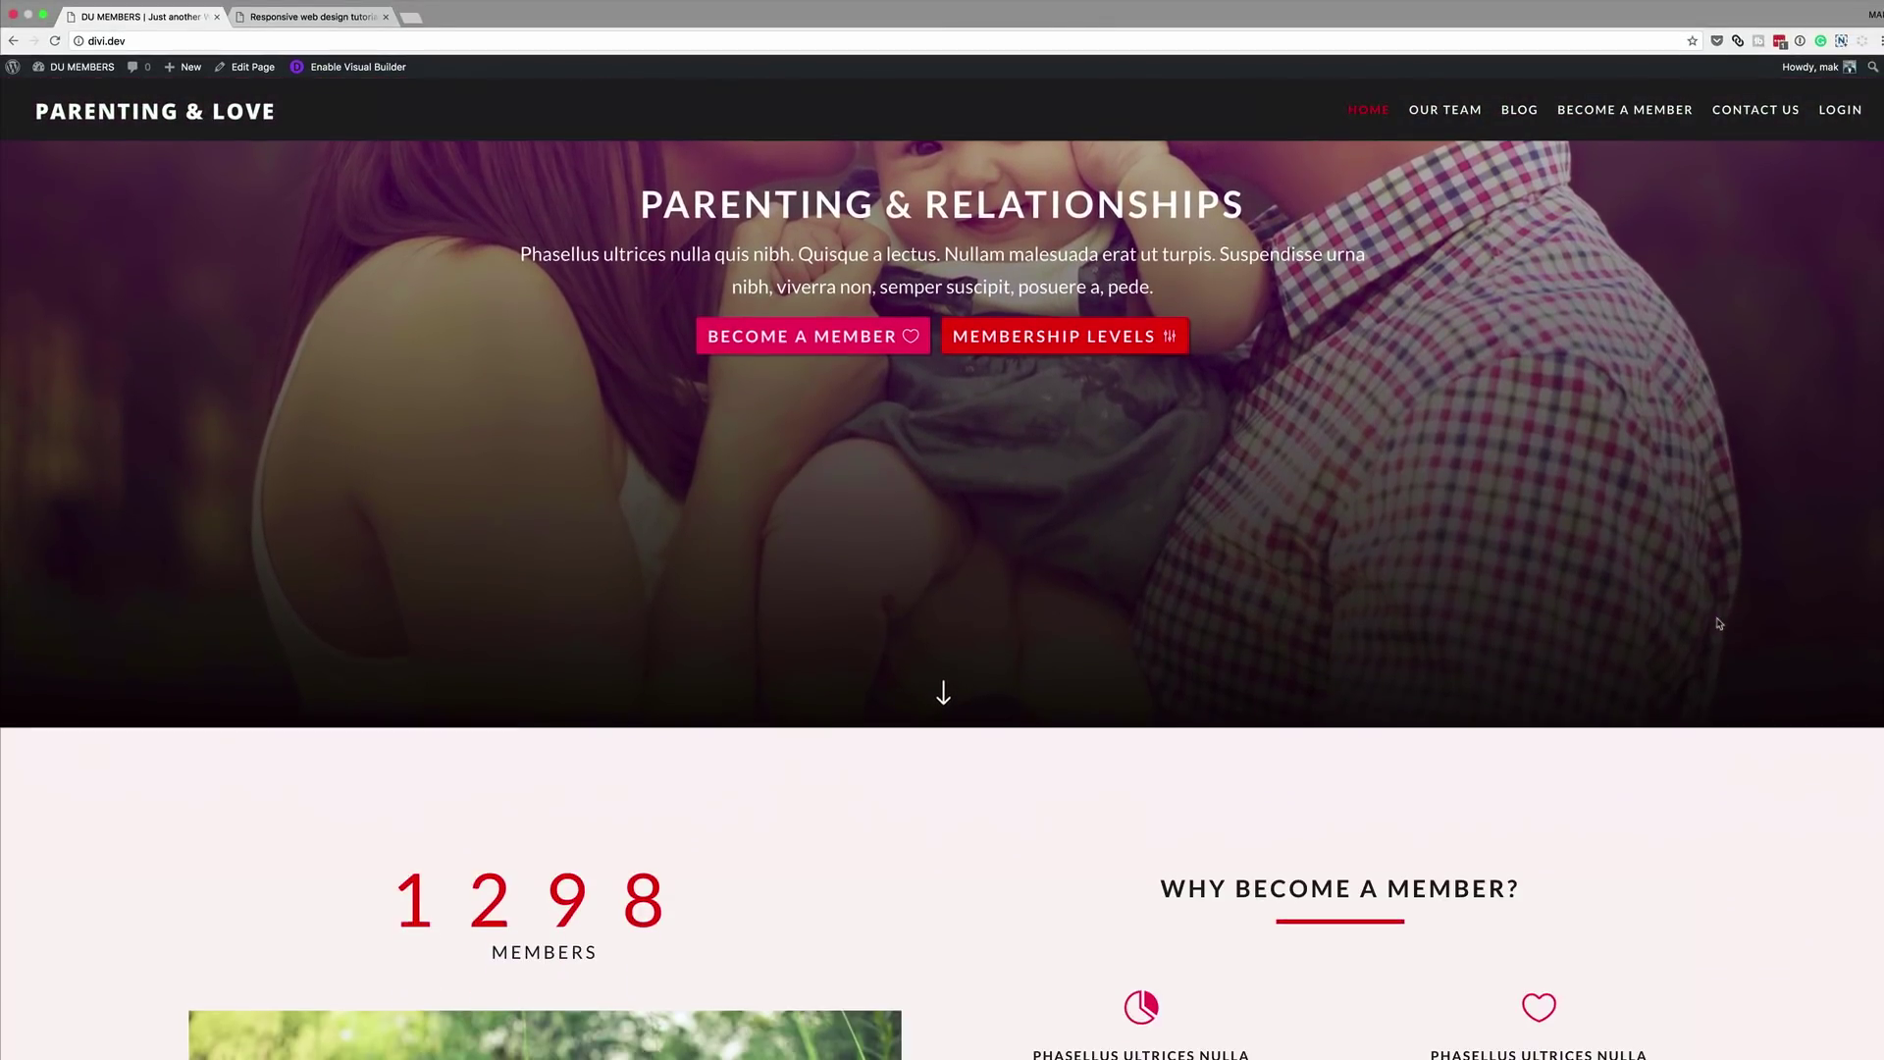
{"action": "scroll", "coordinate": [1718, 624], "scroll_direction": "down", "scroll_amount": 7}
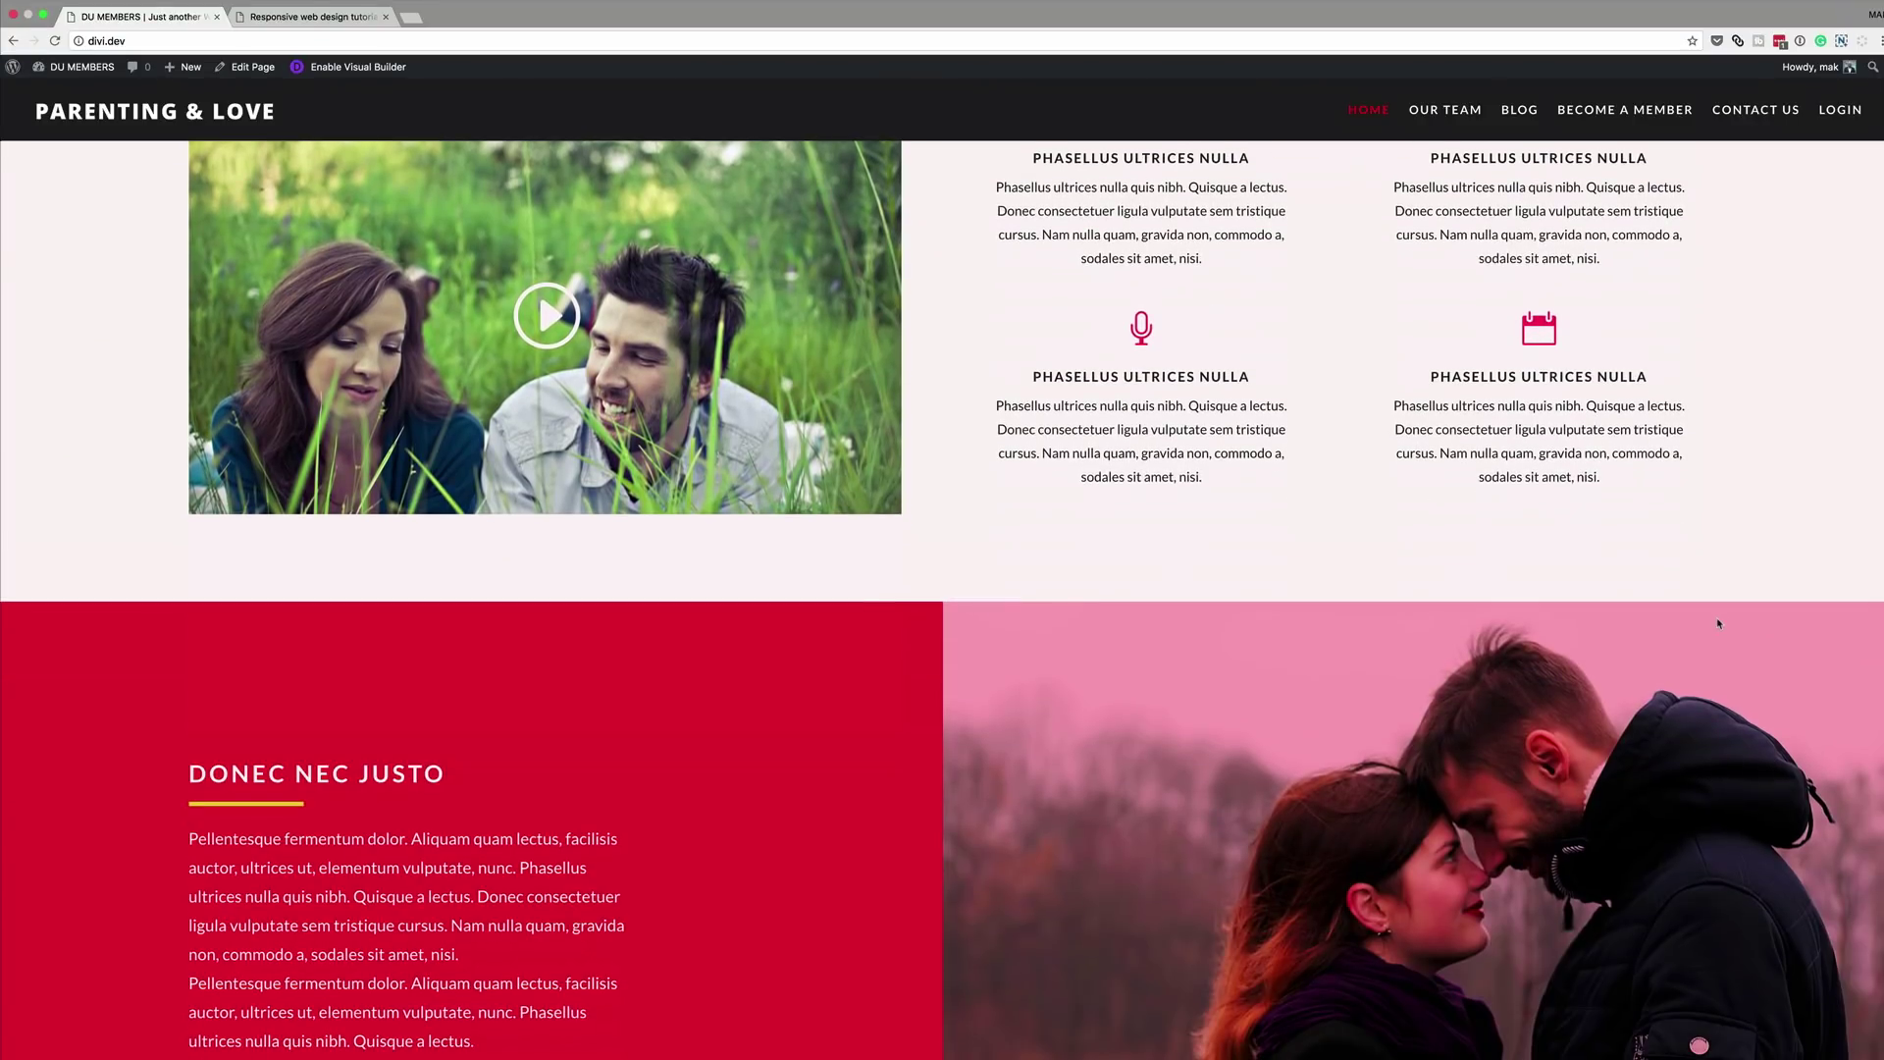
{"action": "scroll", "coordinate": [1718, 623], "scroll_direction": "down", "scroll_amount": 7}
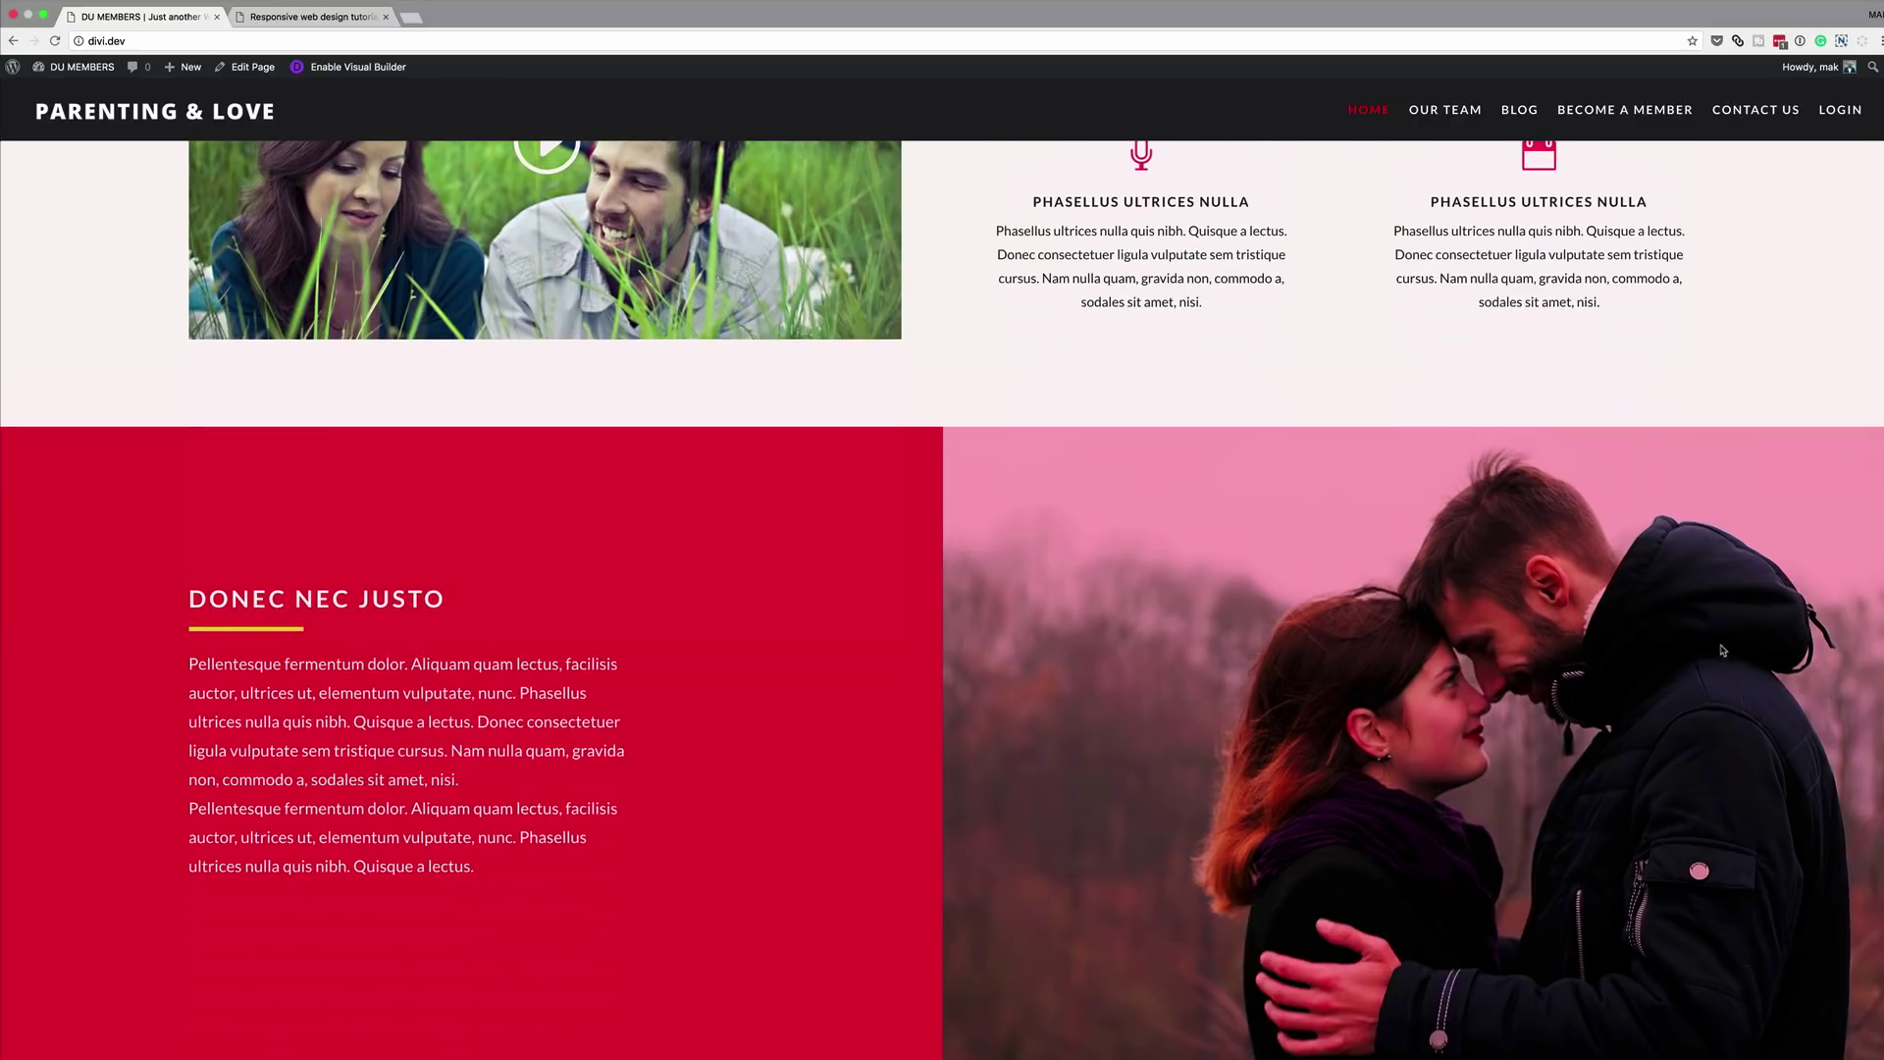
{"action": "scroll", "coordinate": [1723, 651], "scroll_direction": "down", "scroll_amount": 1}
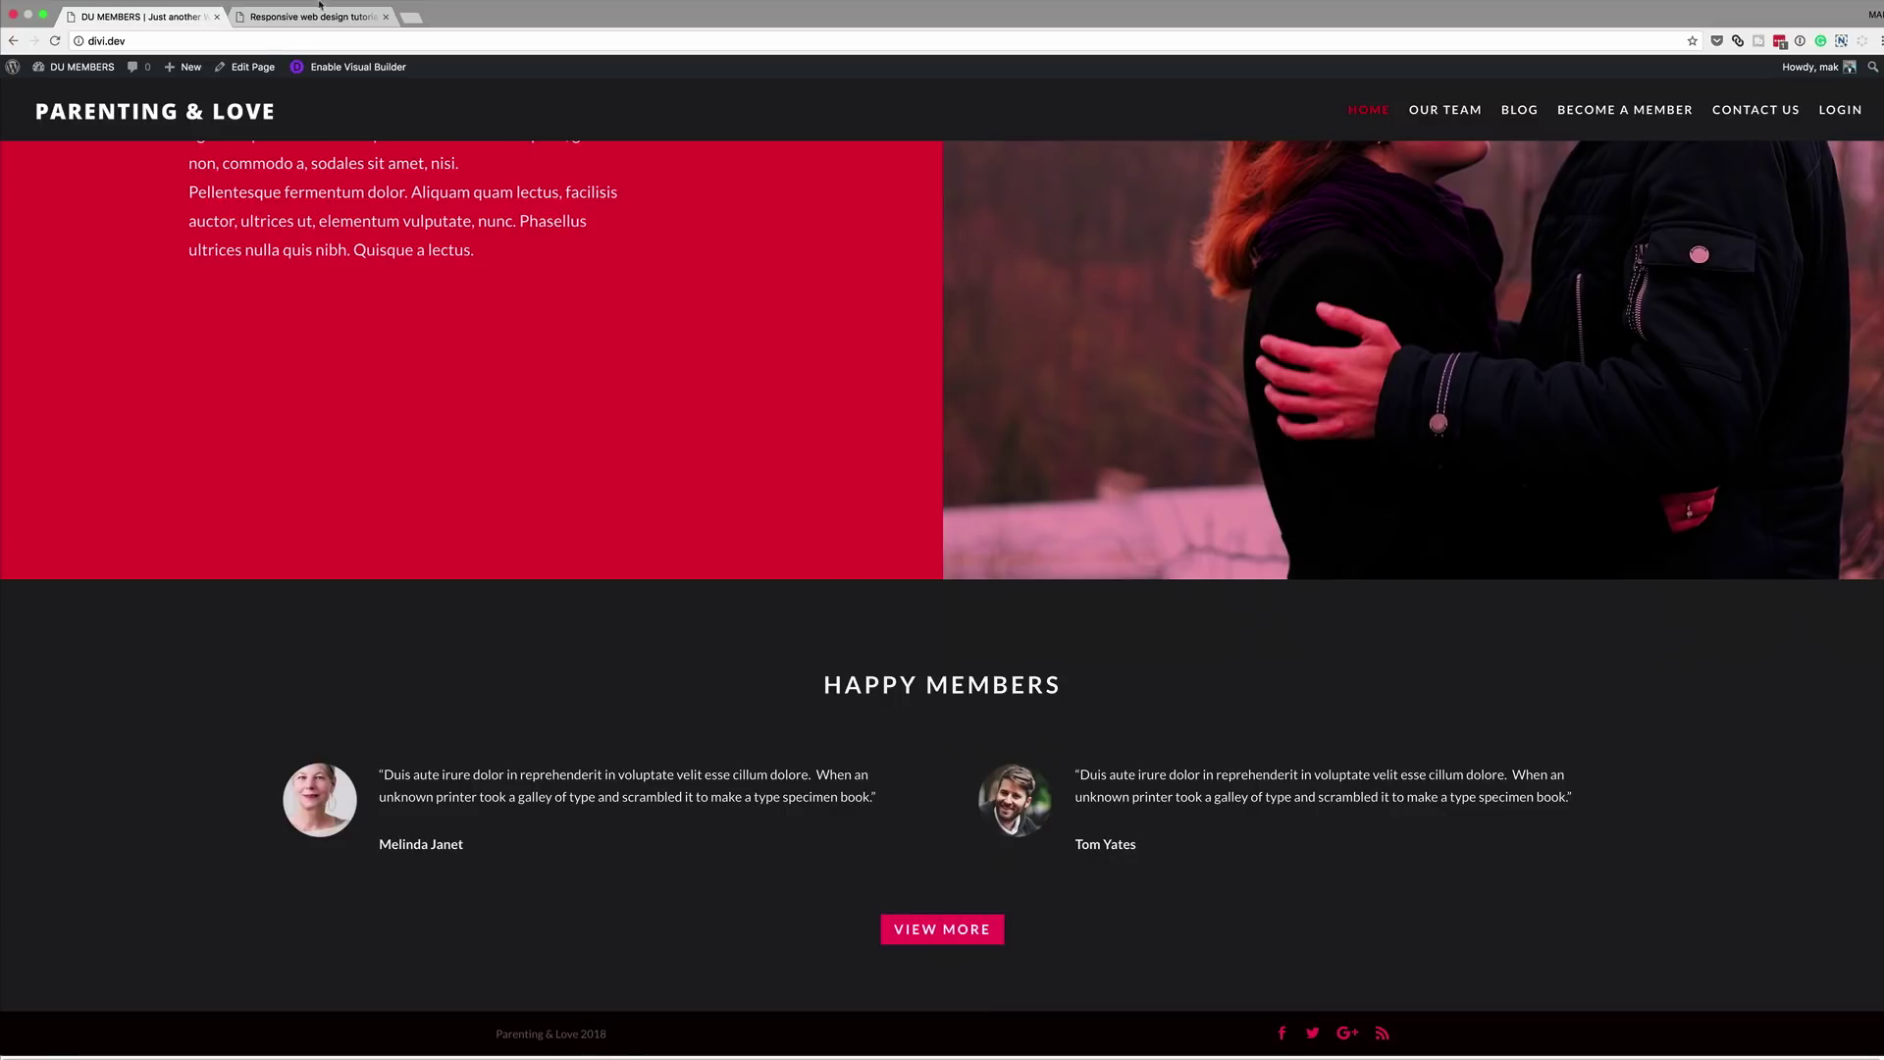
Open the home page in the Visual Builder and switch to the tablet preview.
{"action": "left_click", "coordinate": [349, 68]}
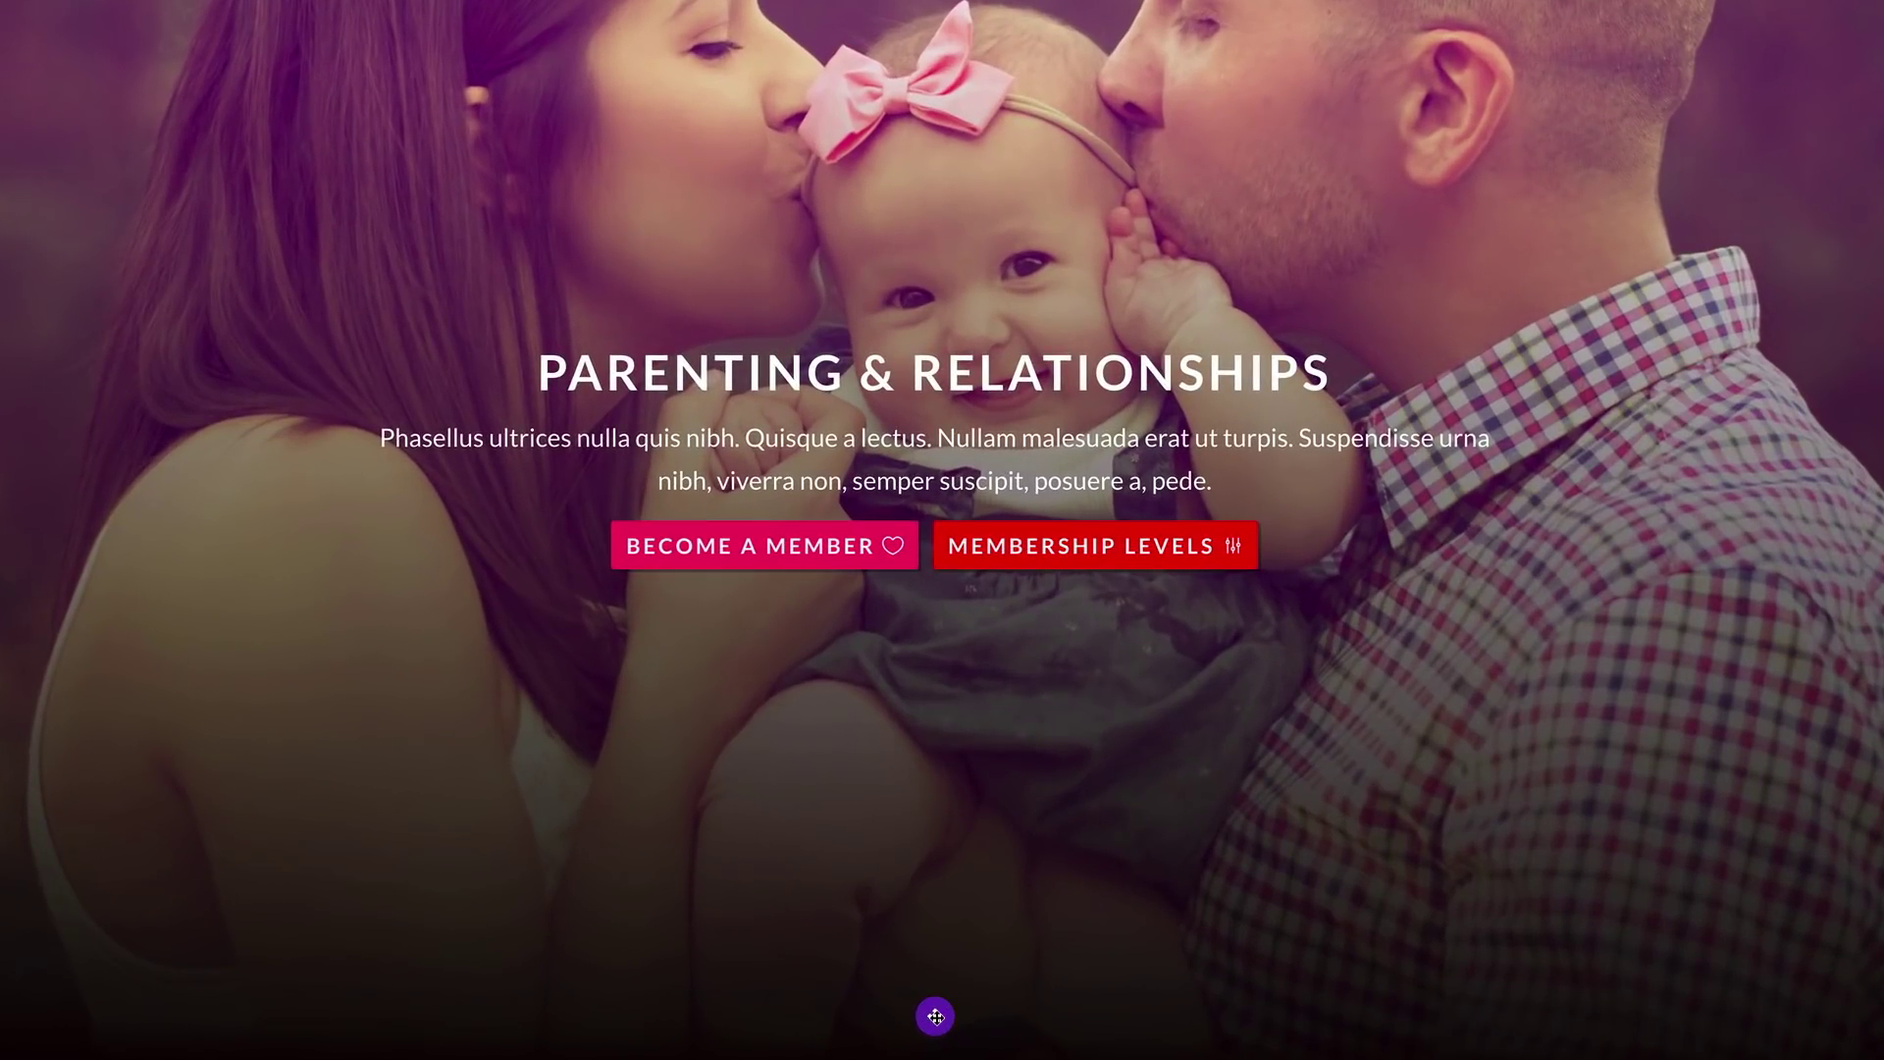
{"action": "left_click", "coordinate": [936, 1017]}
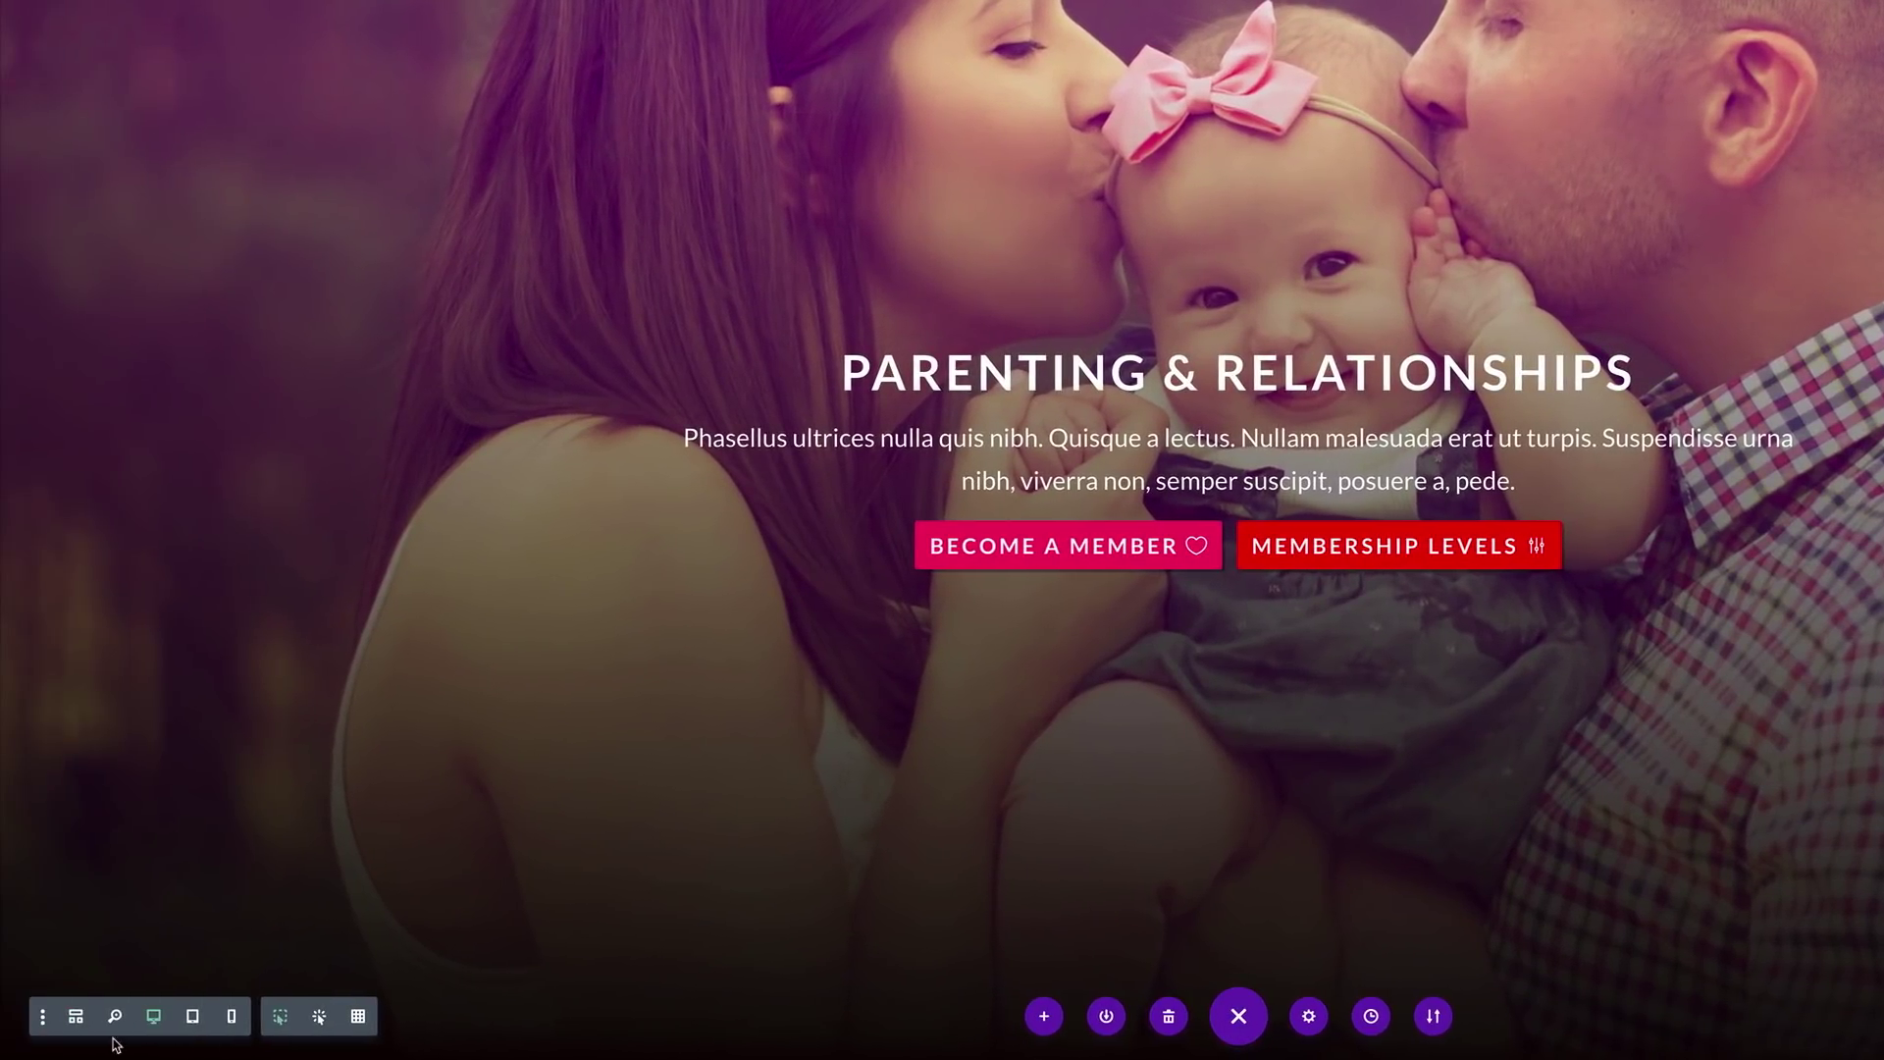
{"action": "left_click", "coordinate": [194, 1019]}
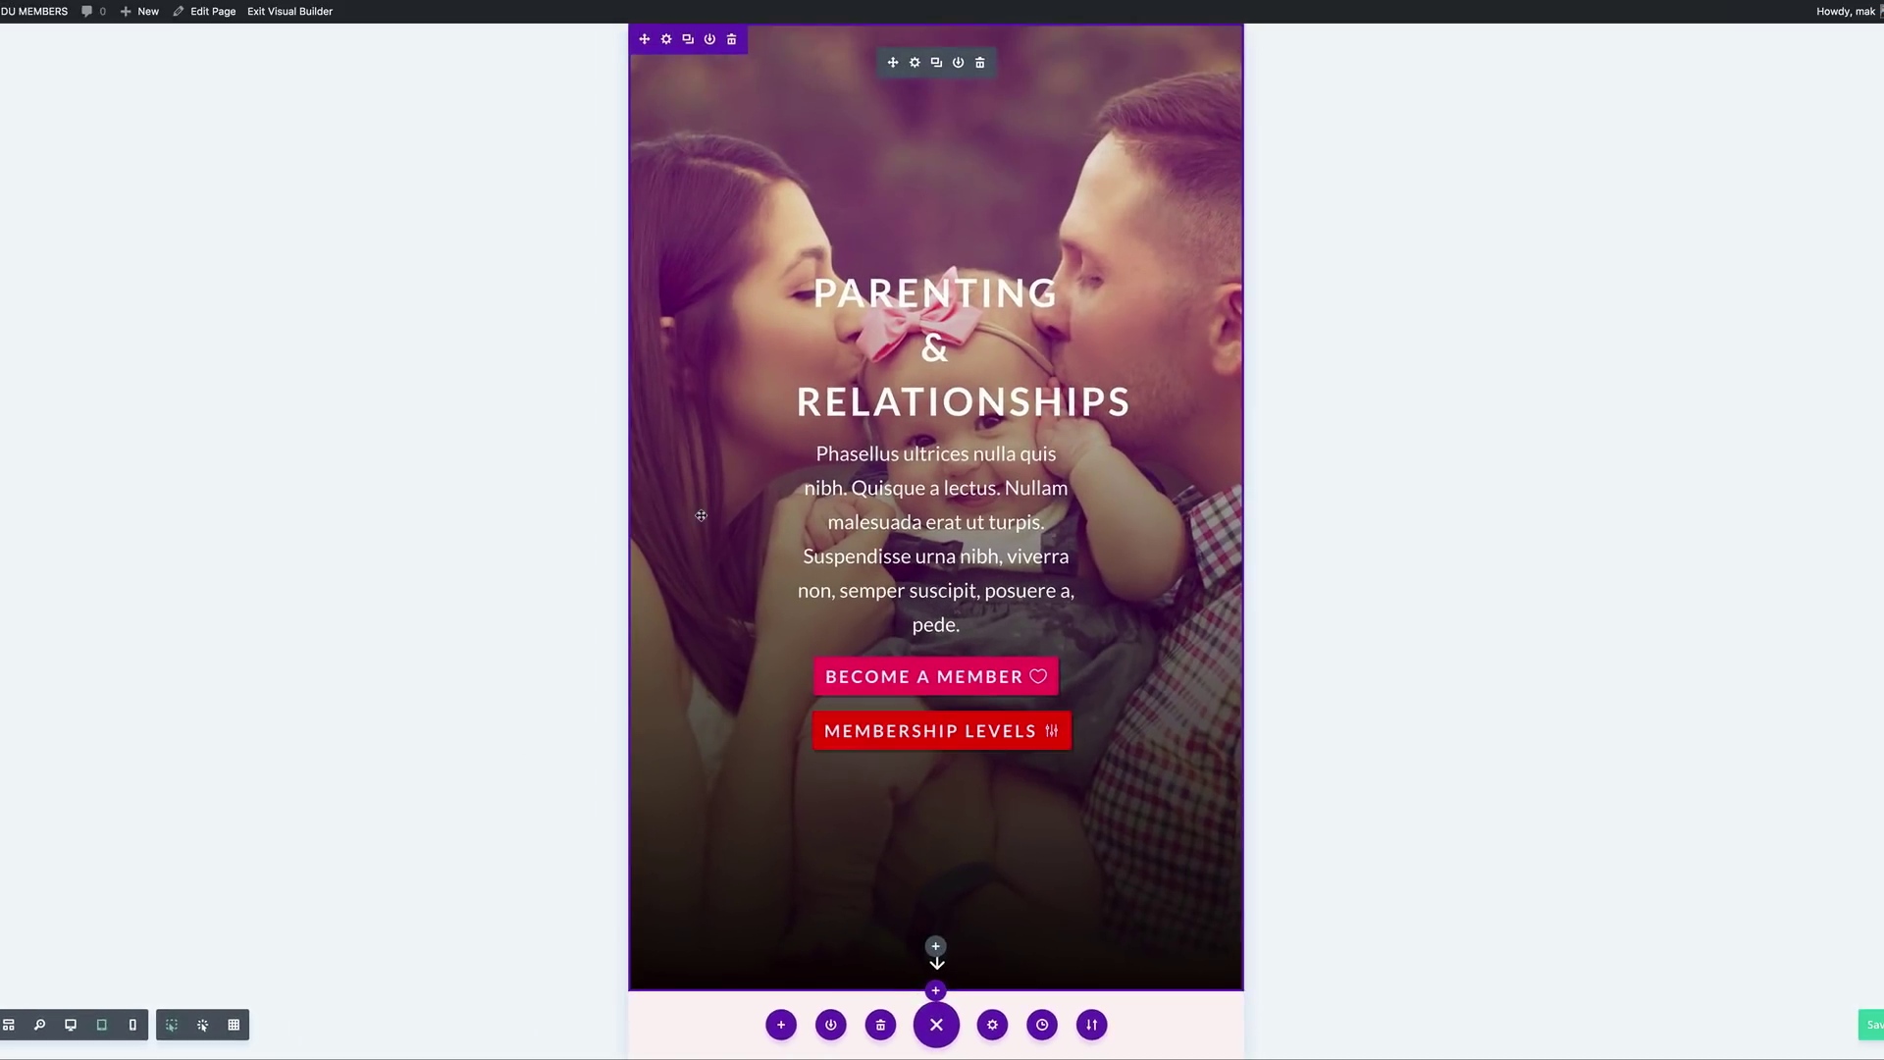
Examine the tablet layout of every section, from the hero header to the testimonials and the View More button.
{"action": "scroll", "coordinate": [695, 494], "scroll_direction": "down", "scroll_amount": 5}
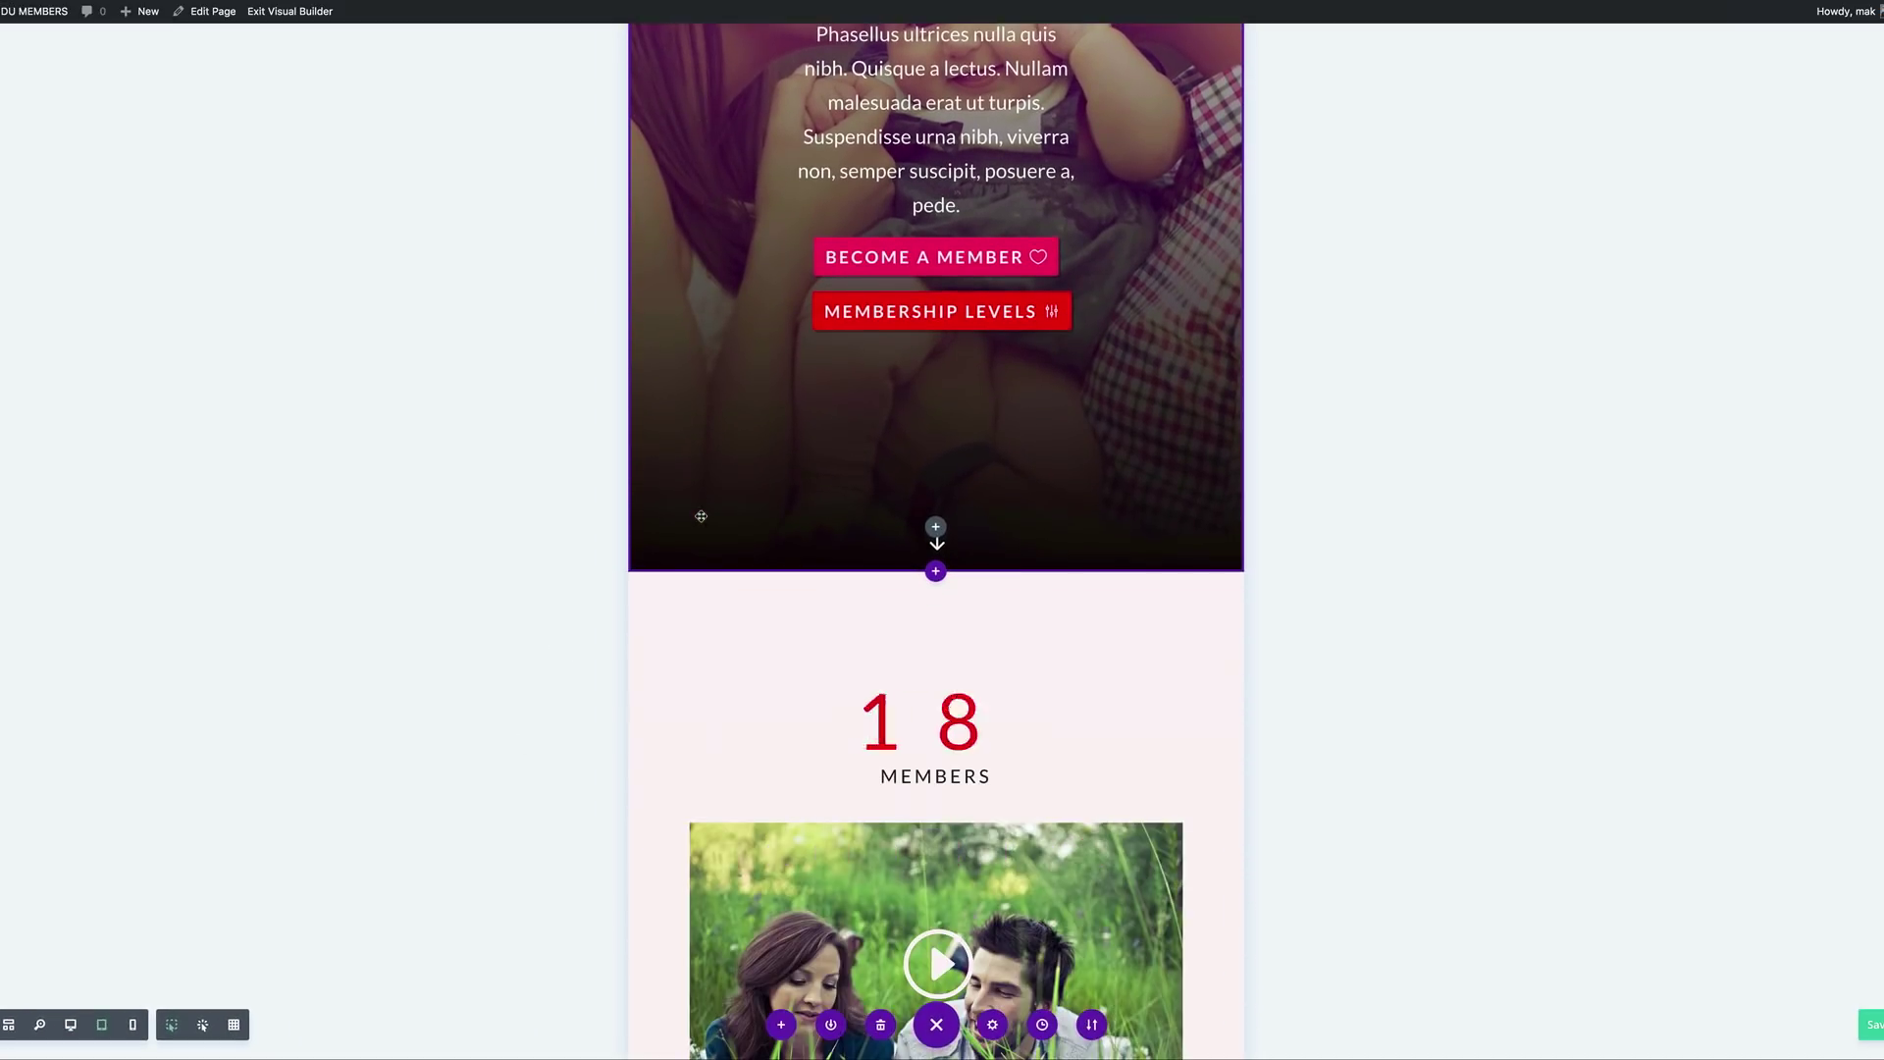
{"action": "scroll", "coordinate": [701, 515], "scroll_direction": "down", "scroll_amount": 5}
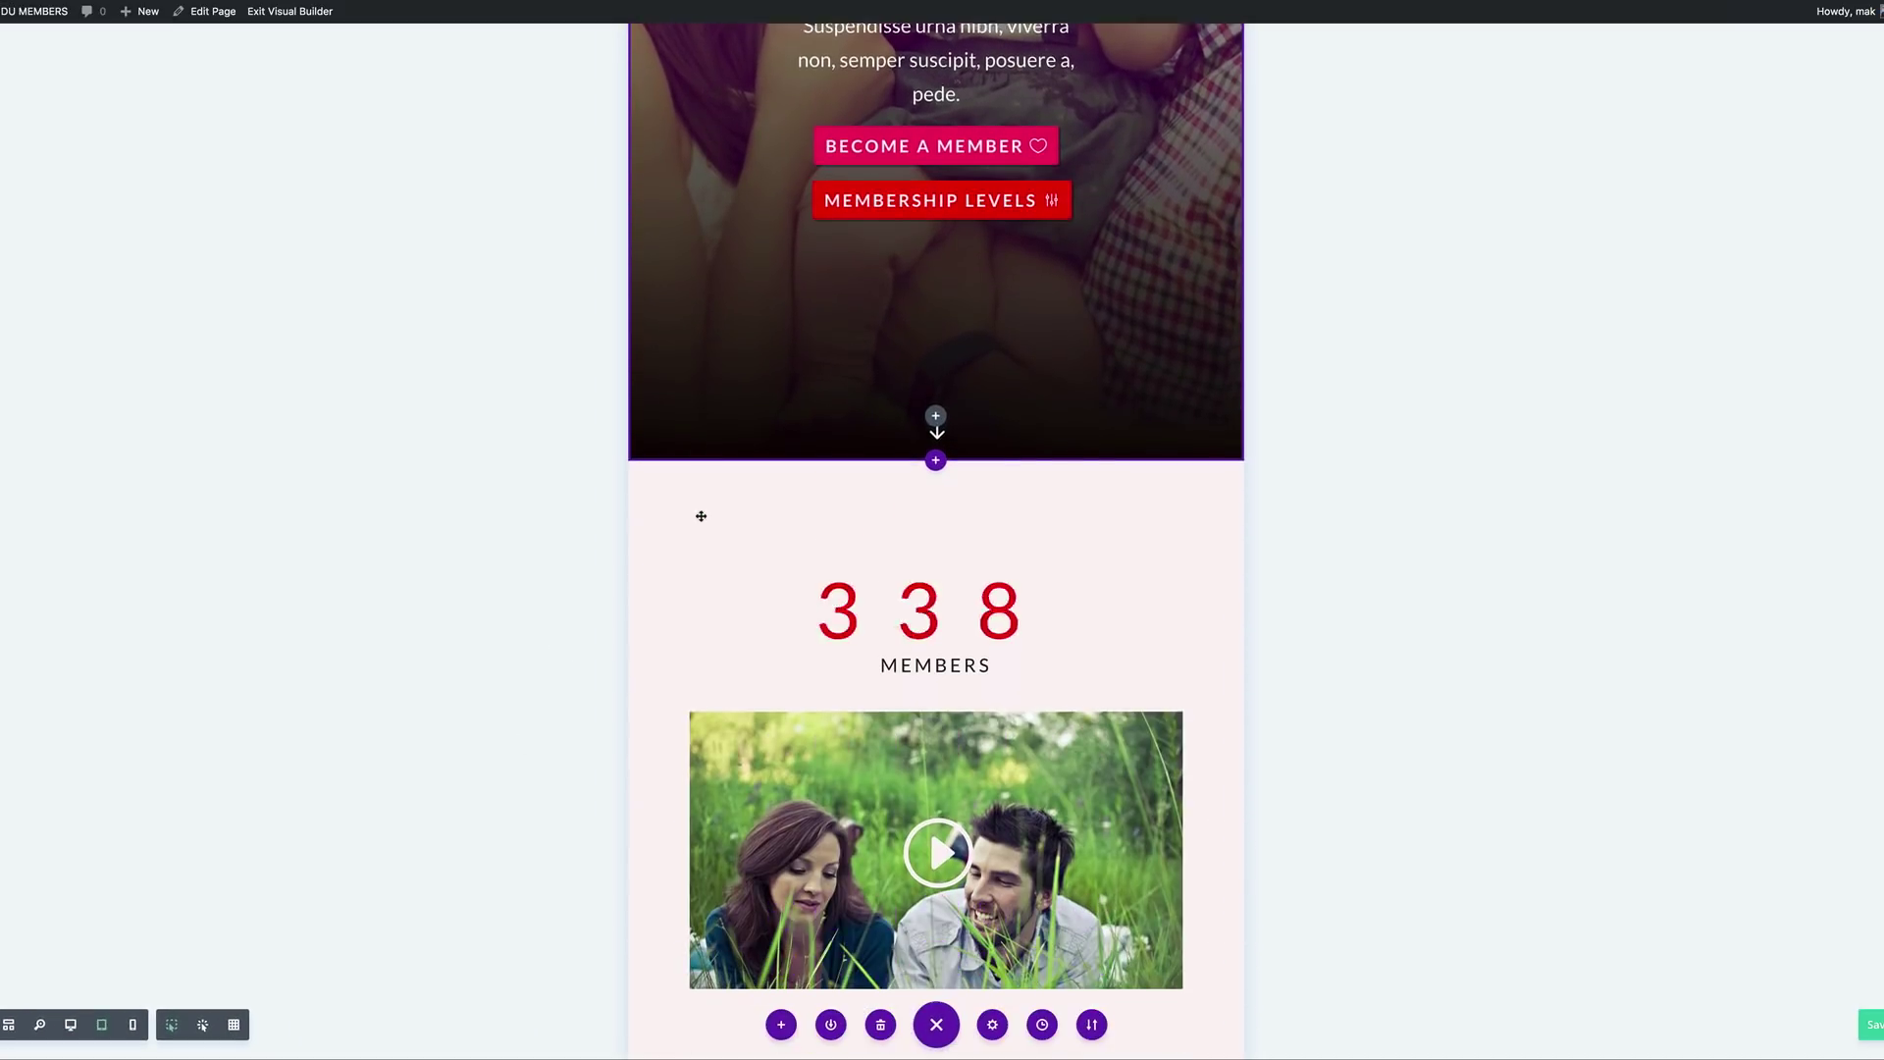
{"action": "scroll", "coordinate": [583, 548], "scroll_direction": "down", "scroll_amount": 5}
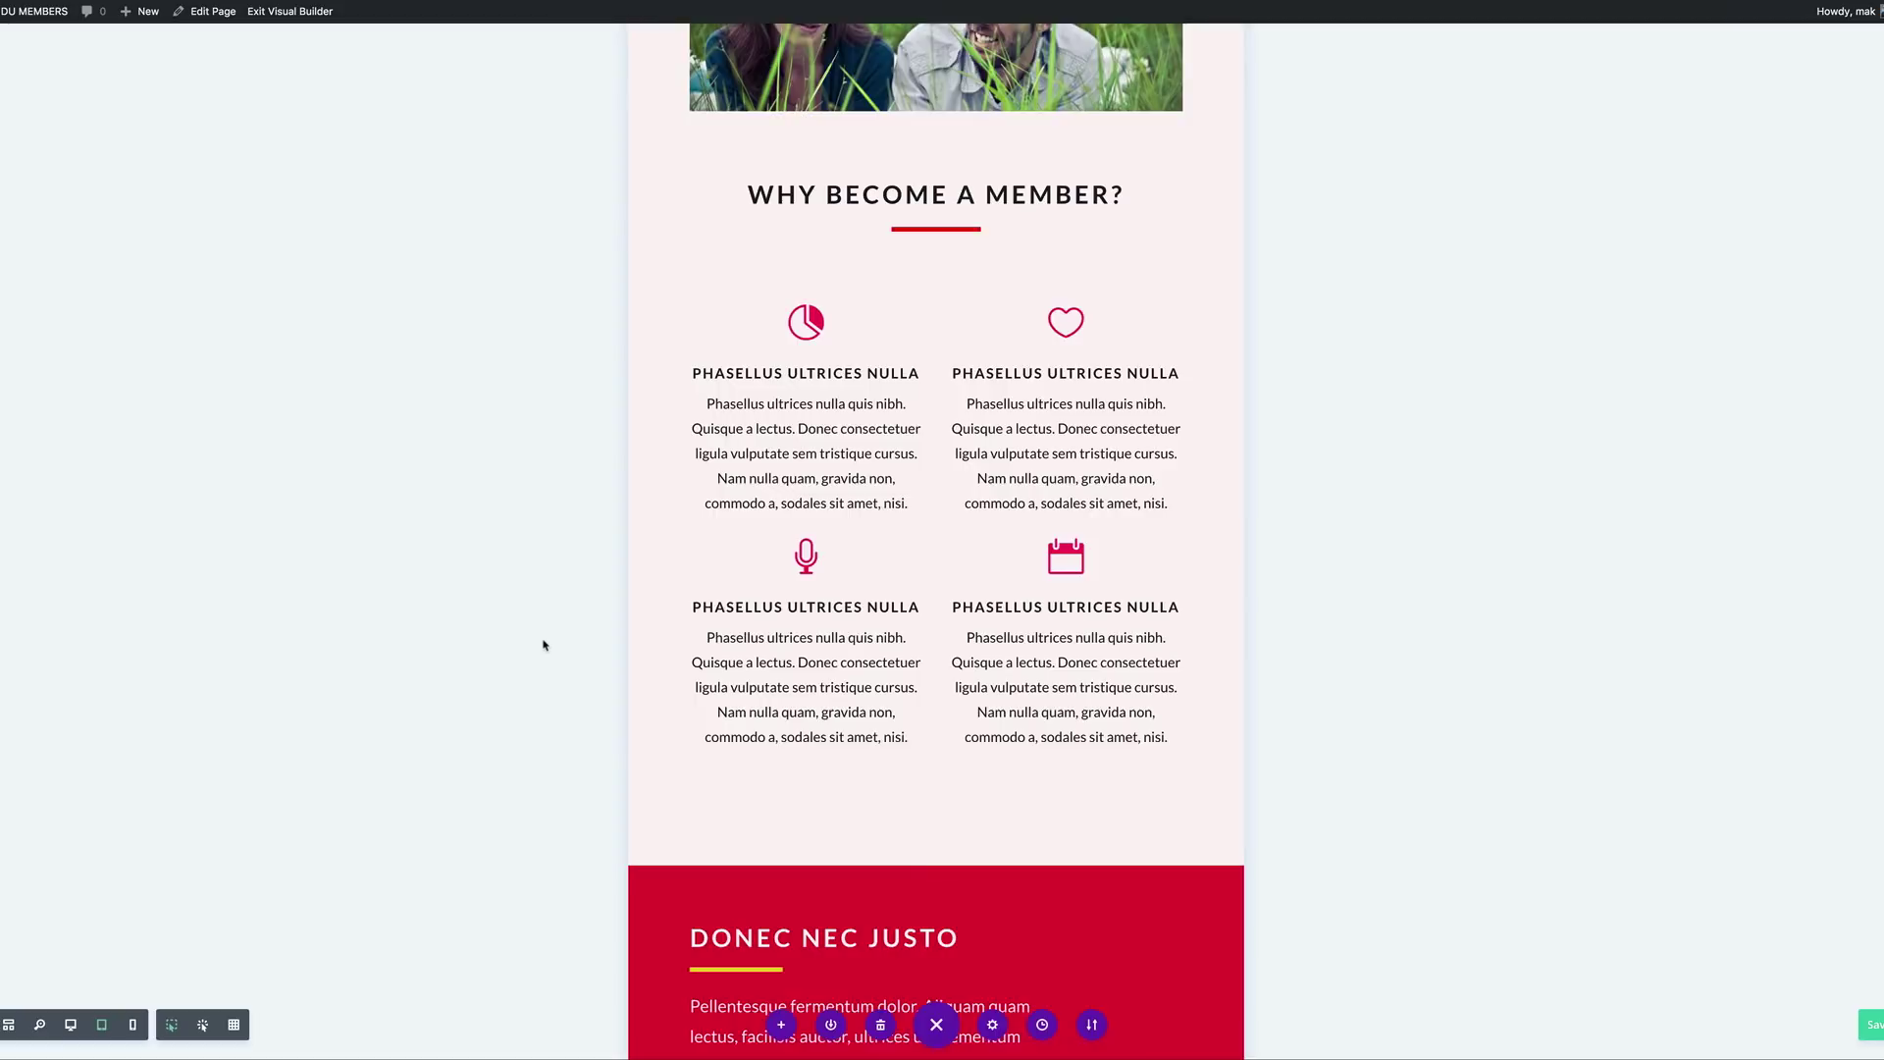
{"action": "scroll", "coordinate": [543, 645], "scroll_direction": "down", "scroll_amount": 7}
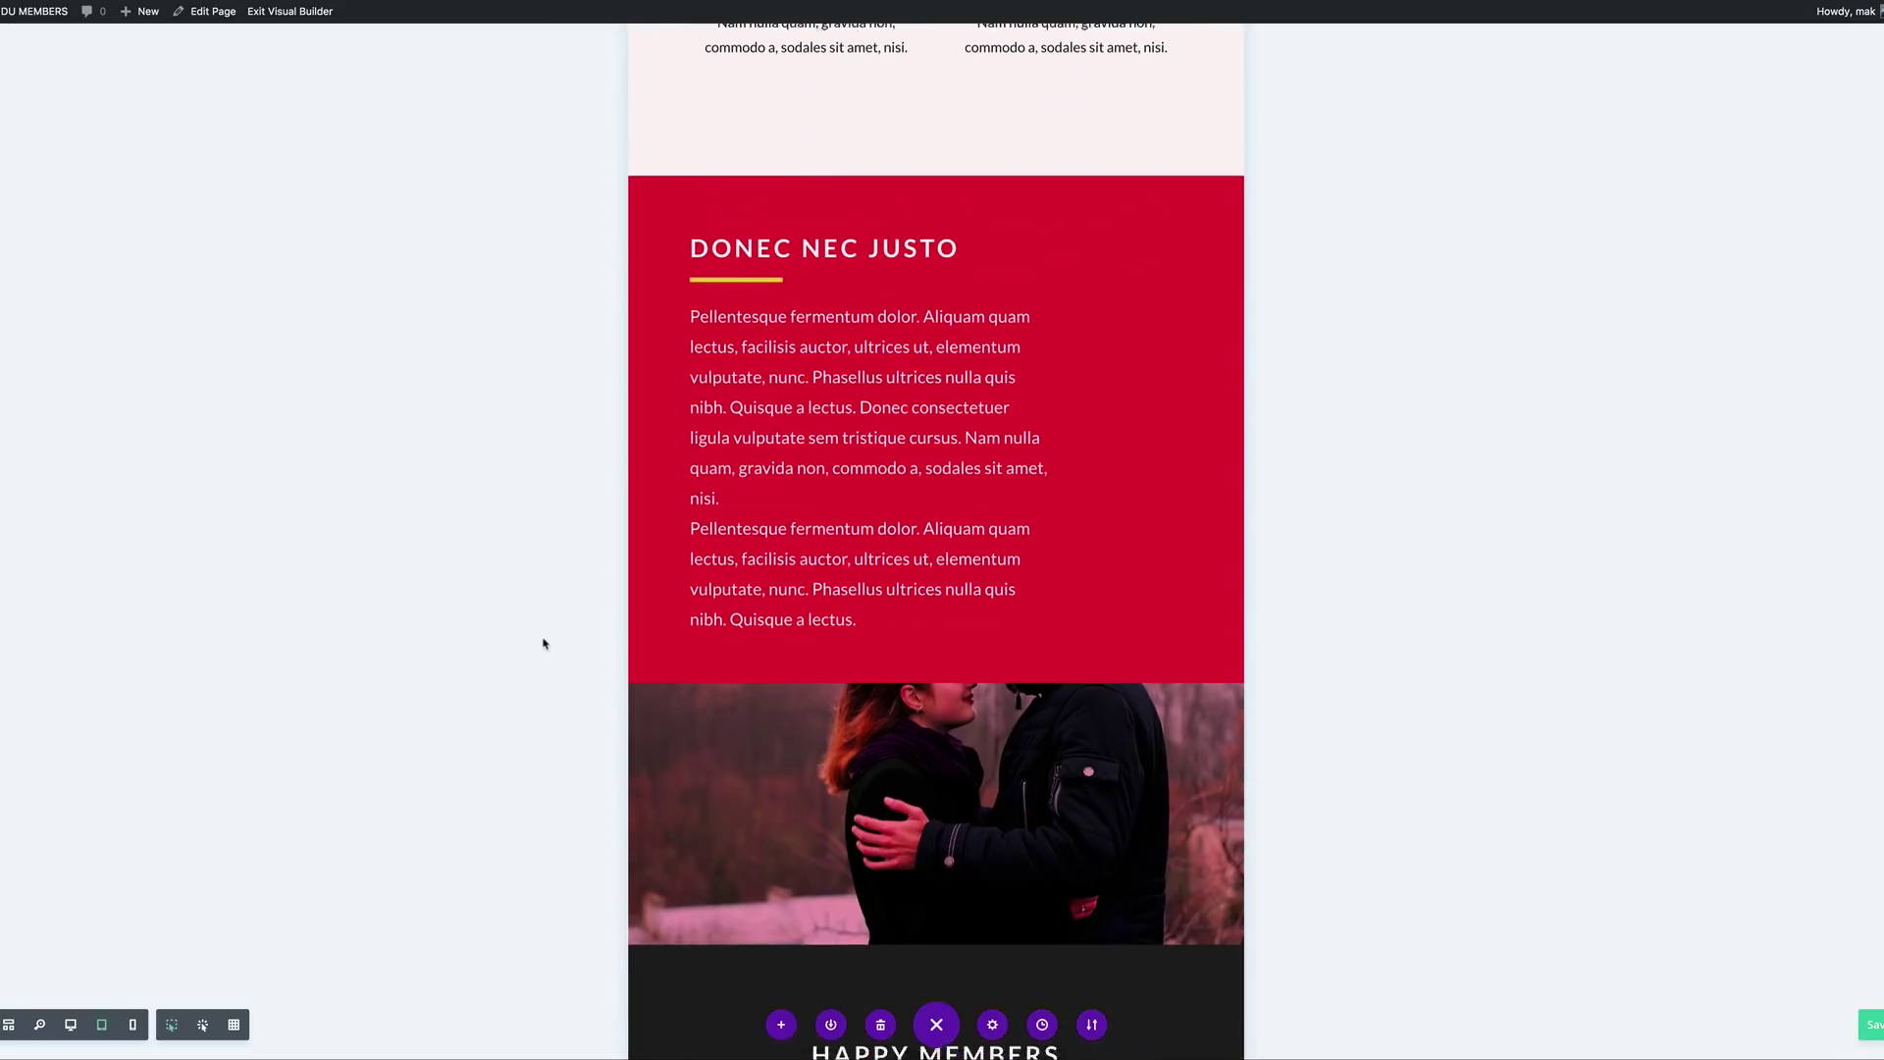
{"action": "scroll", "coordinate": [543, 645], "scroll_direction": "down", "scroll_amount": 2}
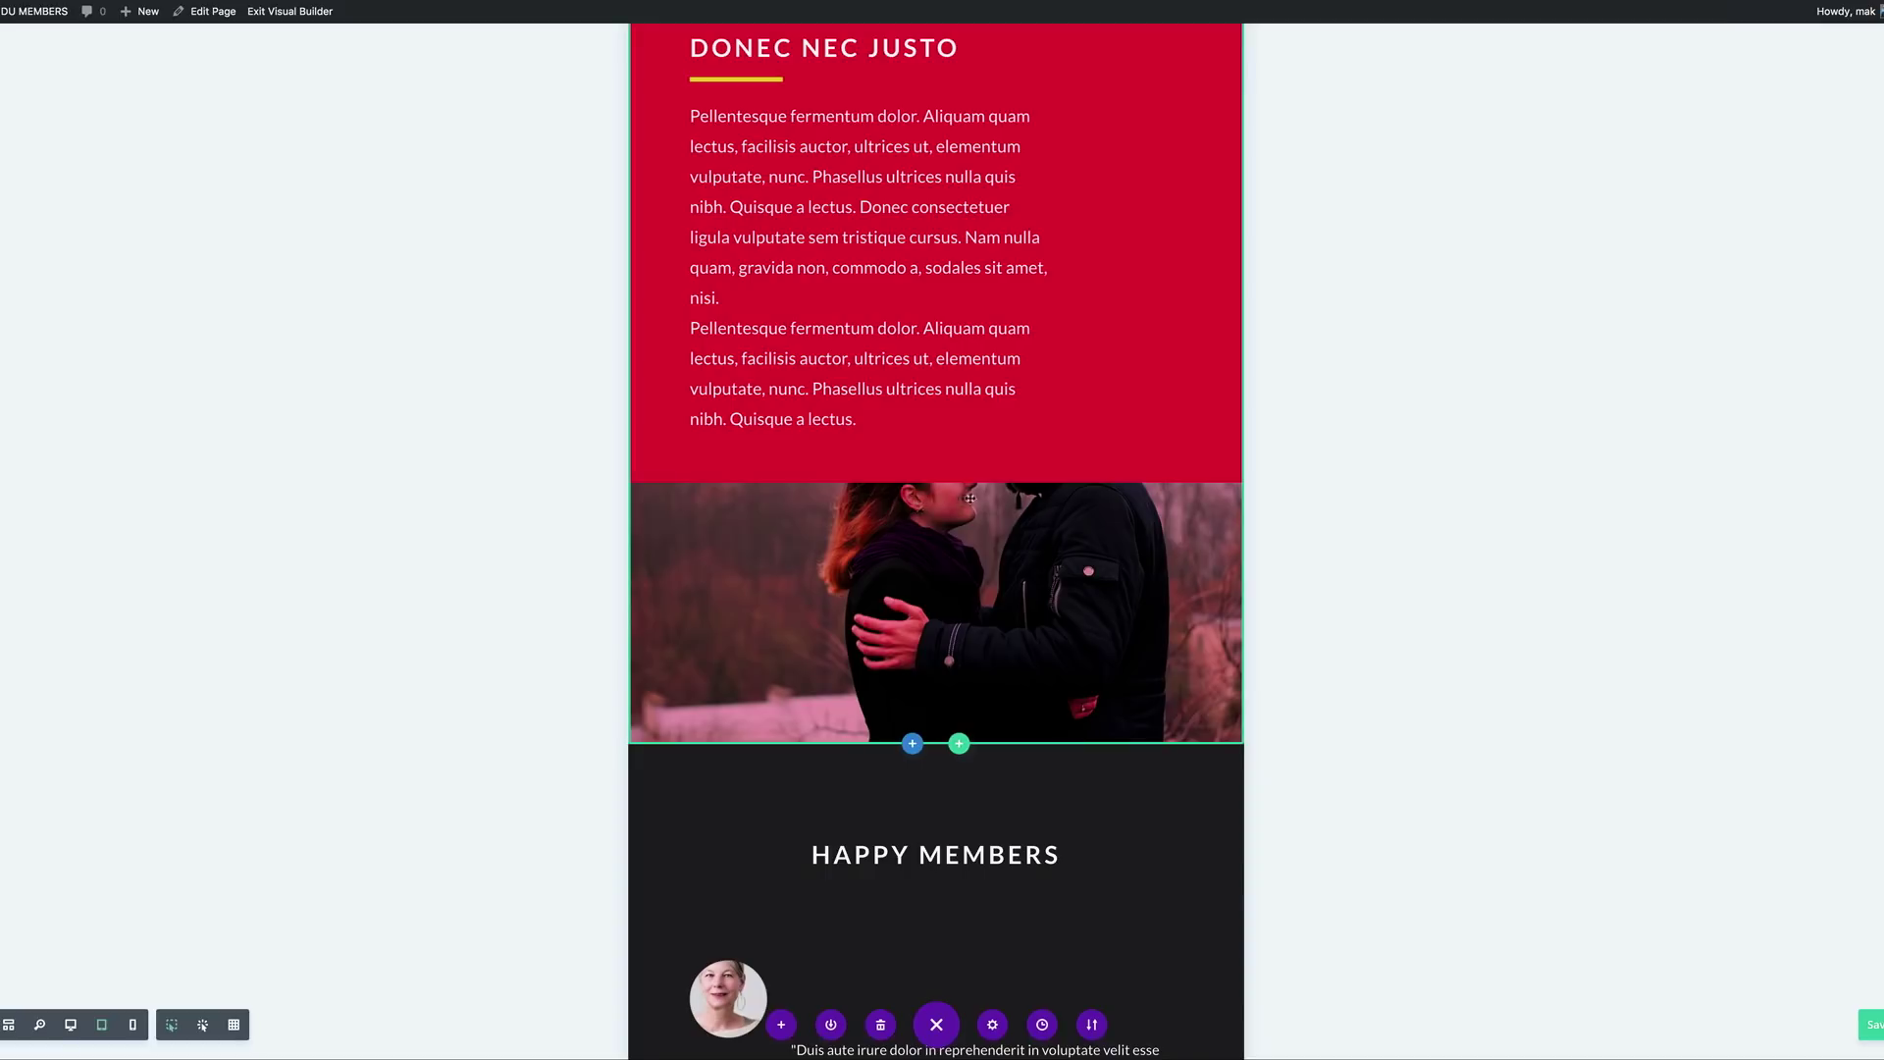
{"action": "scroll", "coordinate": [517, 624], "scroll_direction": "down", "scroll_amount": 2}
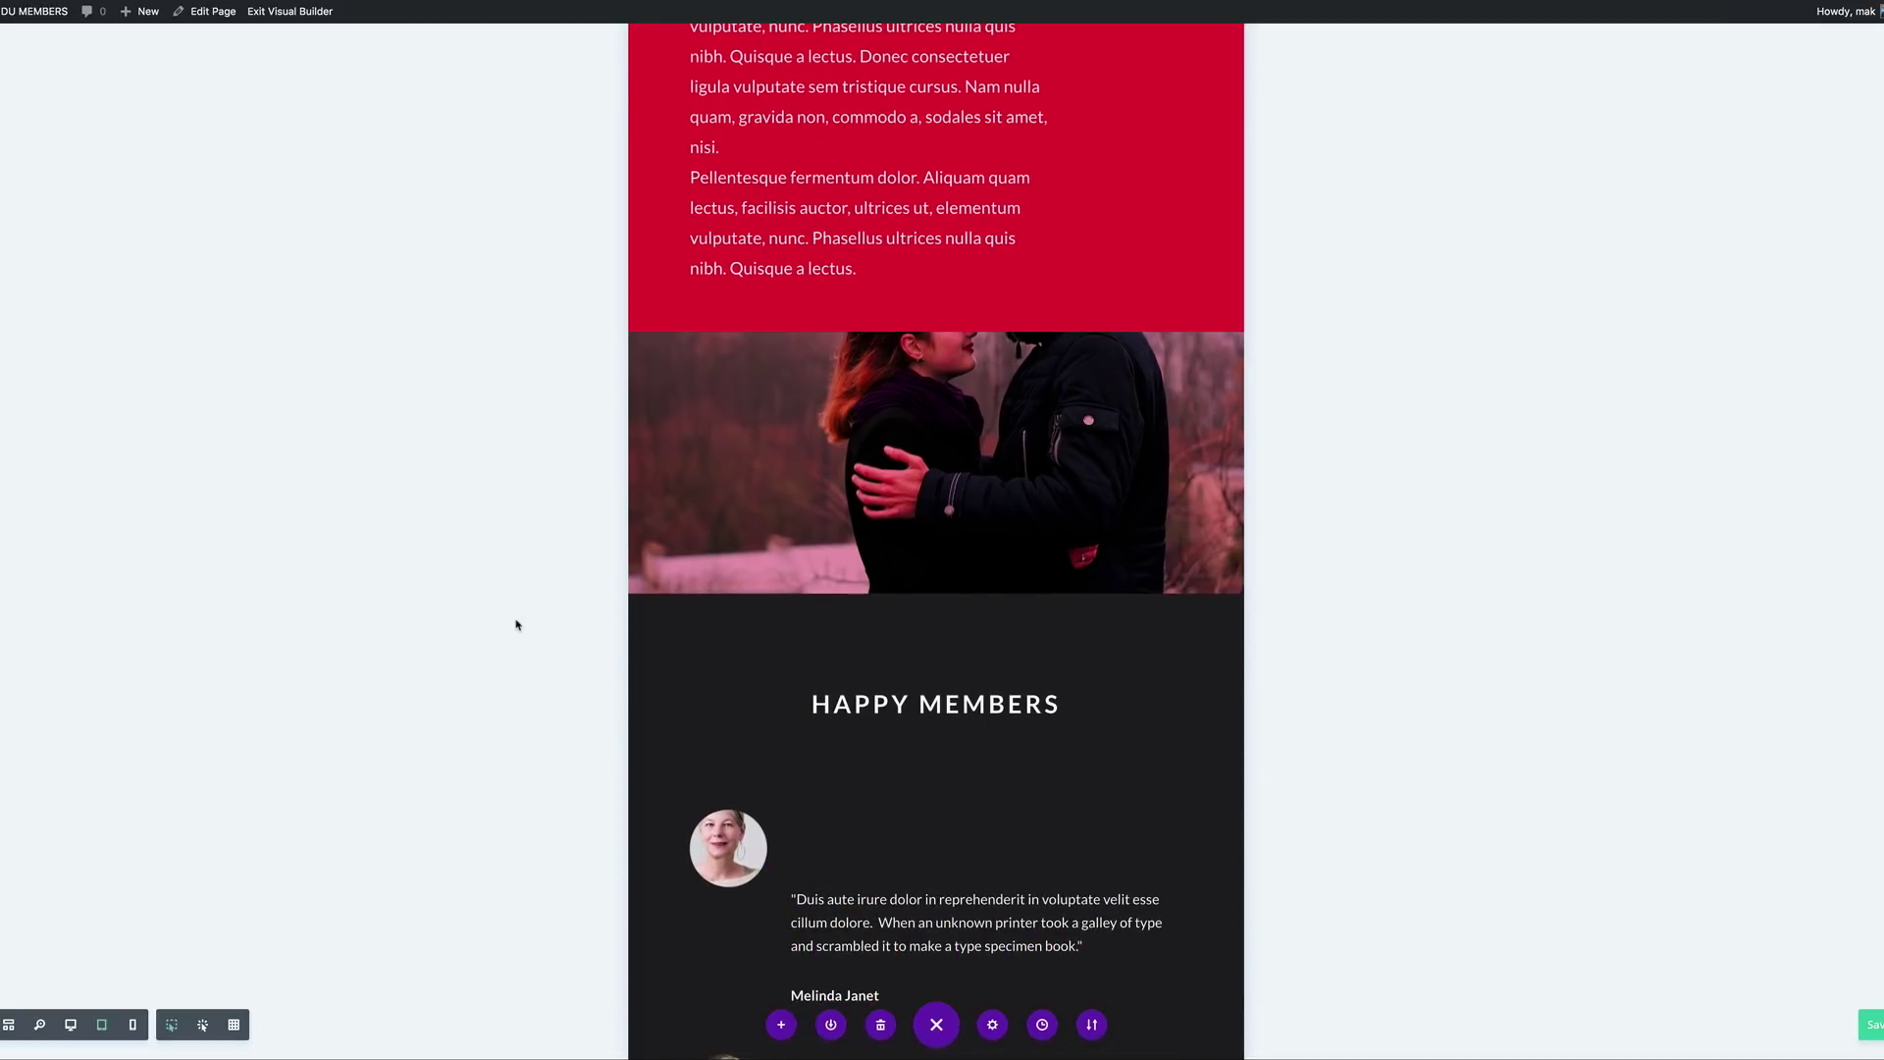
{"action": "scroll", "coordinate": [517, 624], "scroll_direction": "down", "scroll_amount": 4}
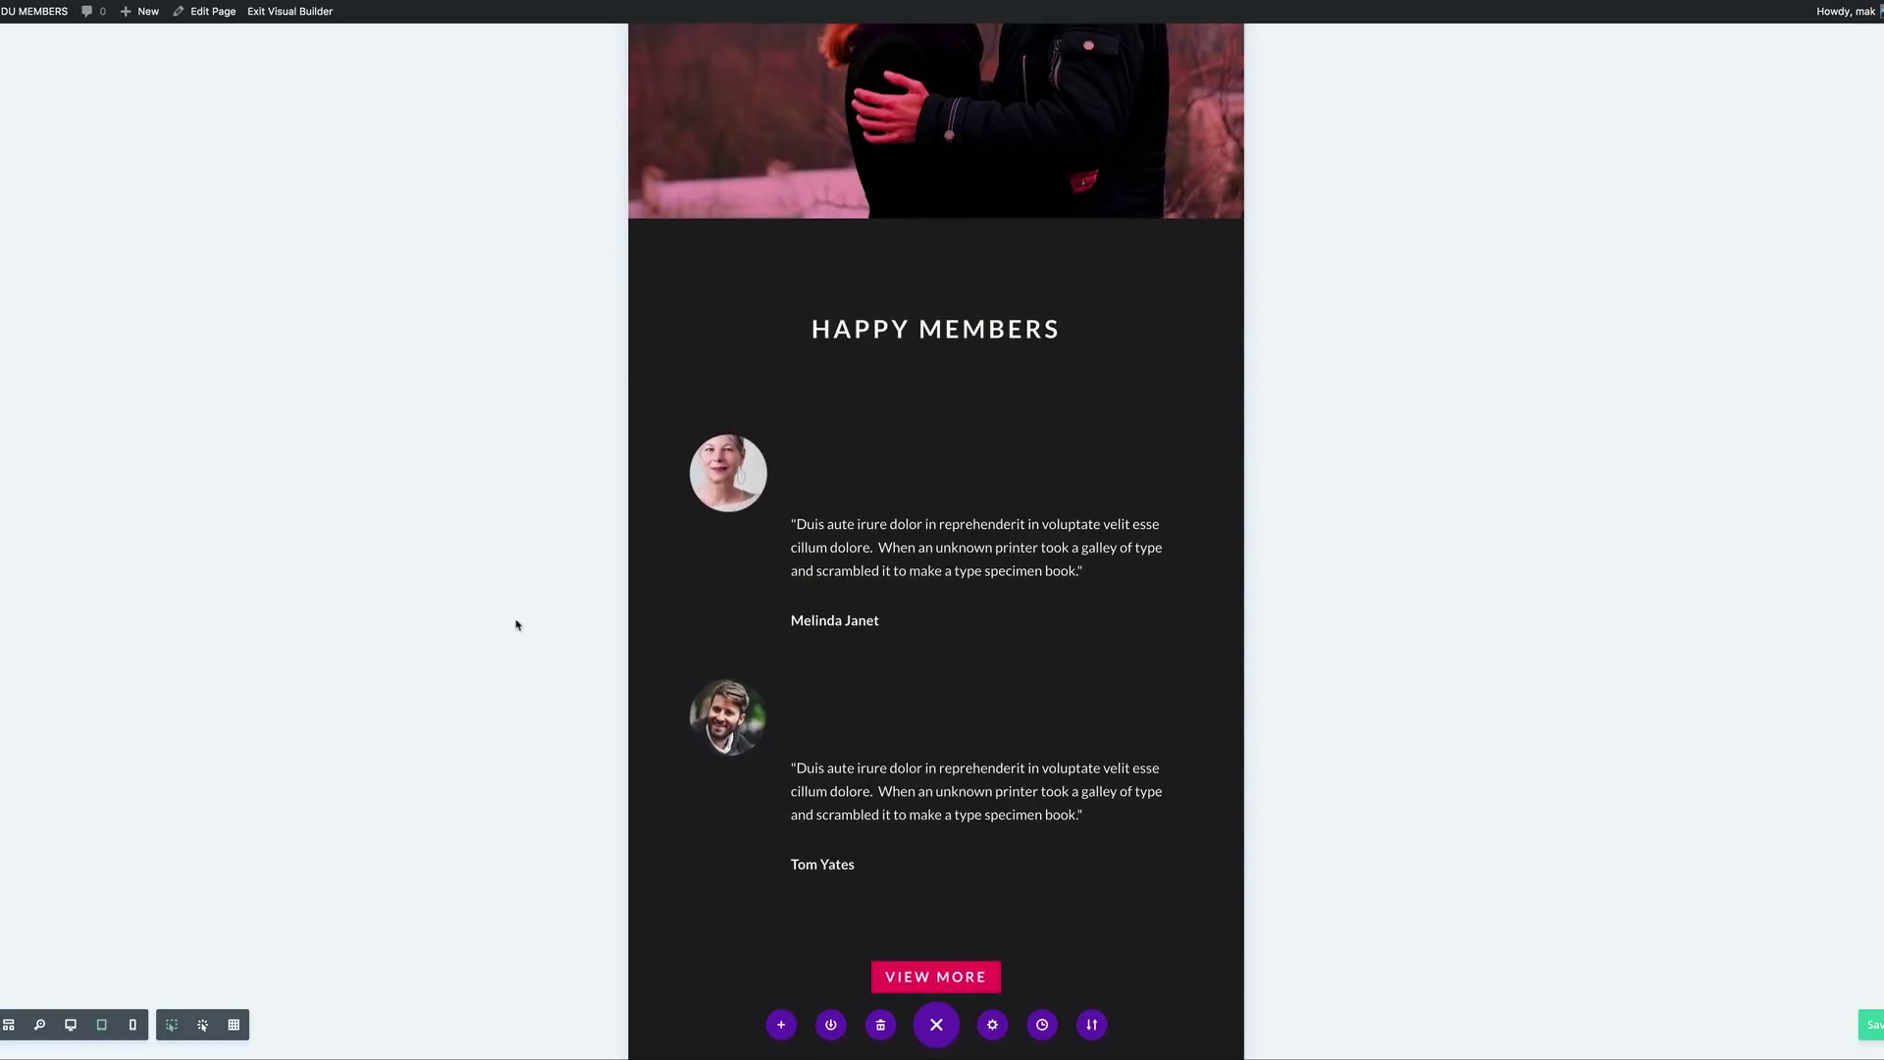
{"action": "scroll", "coordinate": [547, 716], "scroll_direction": "down", "scroll_amount": 1}
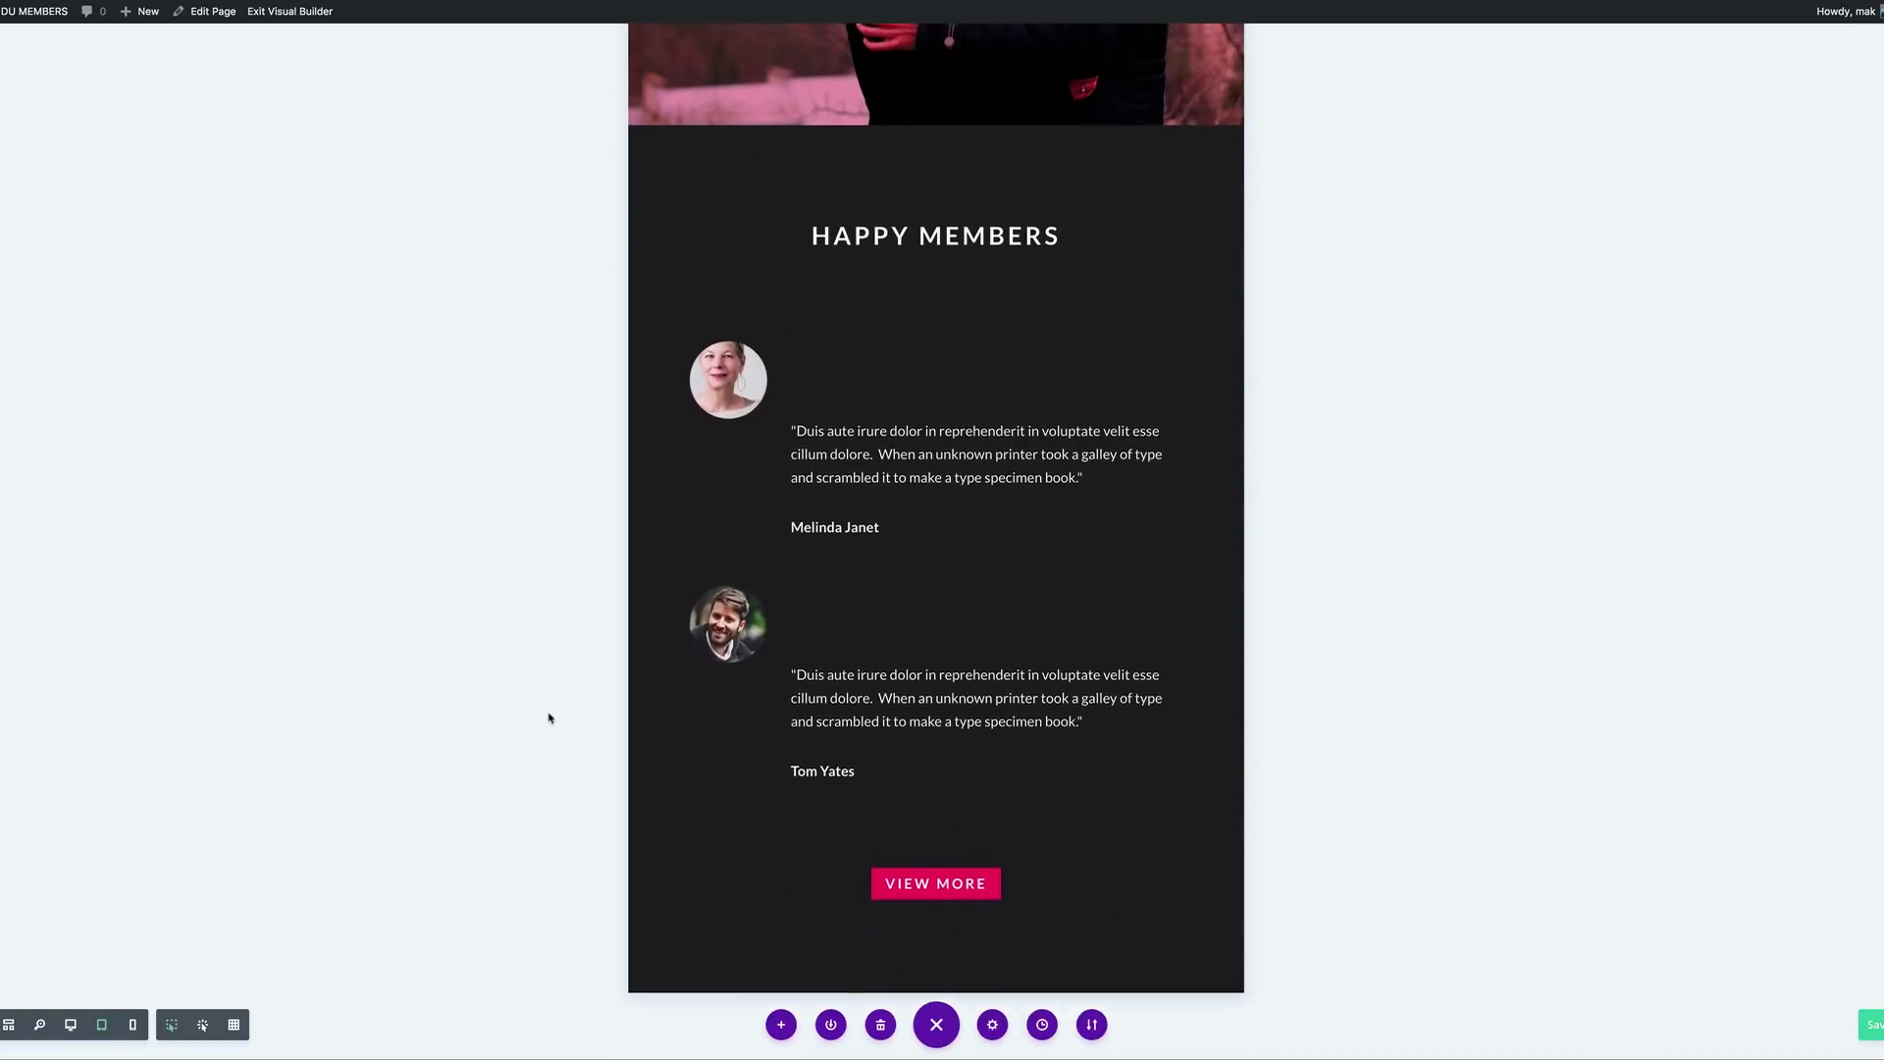
{"action": "scroll", "coordinate": [547, 716], "scroll_direction": "up", "scroll_amount": 15}
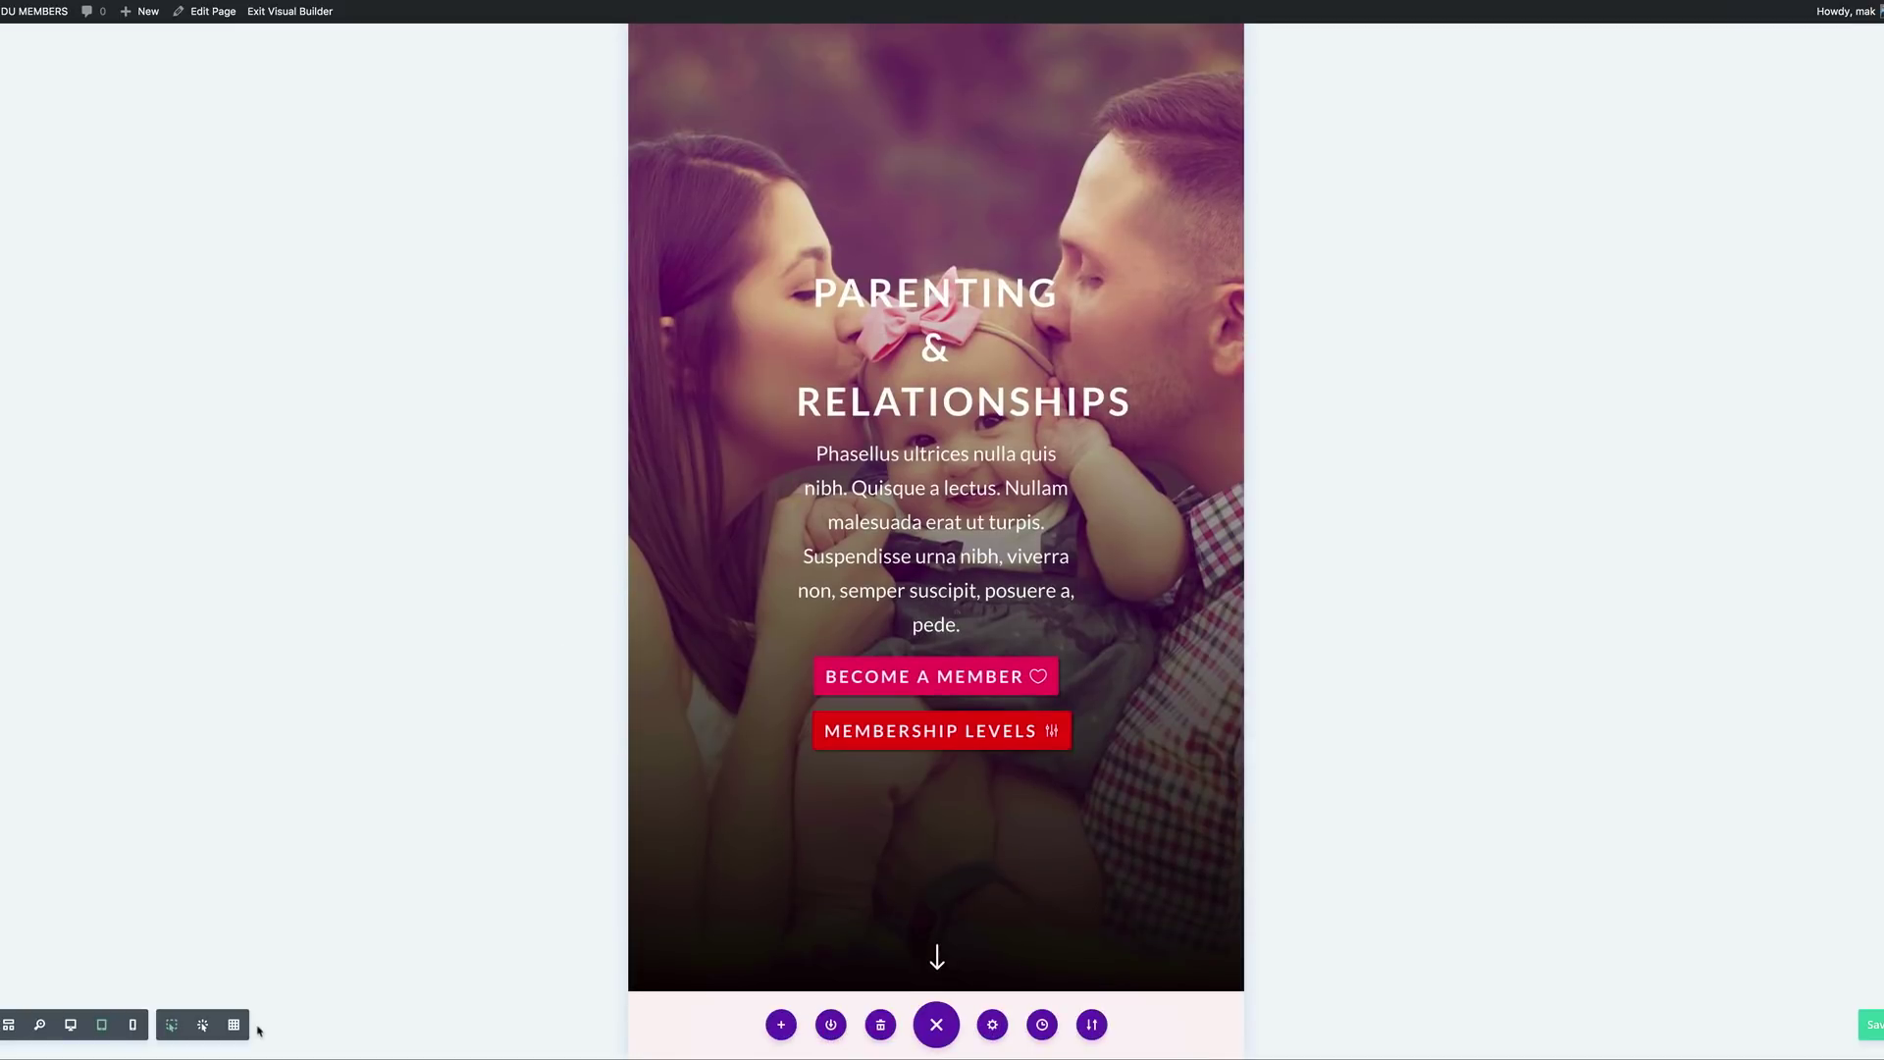
Preview the page at phone size and examine the header title, member counter, text sections and testimonials for layout problems.
{"action": "left_click", "coordinate": [133, 1025]}
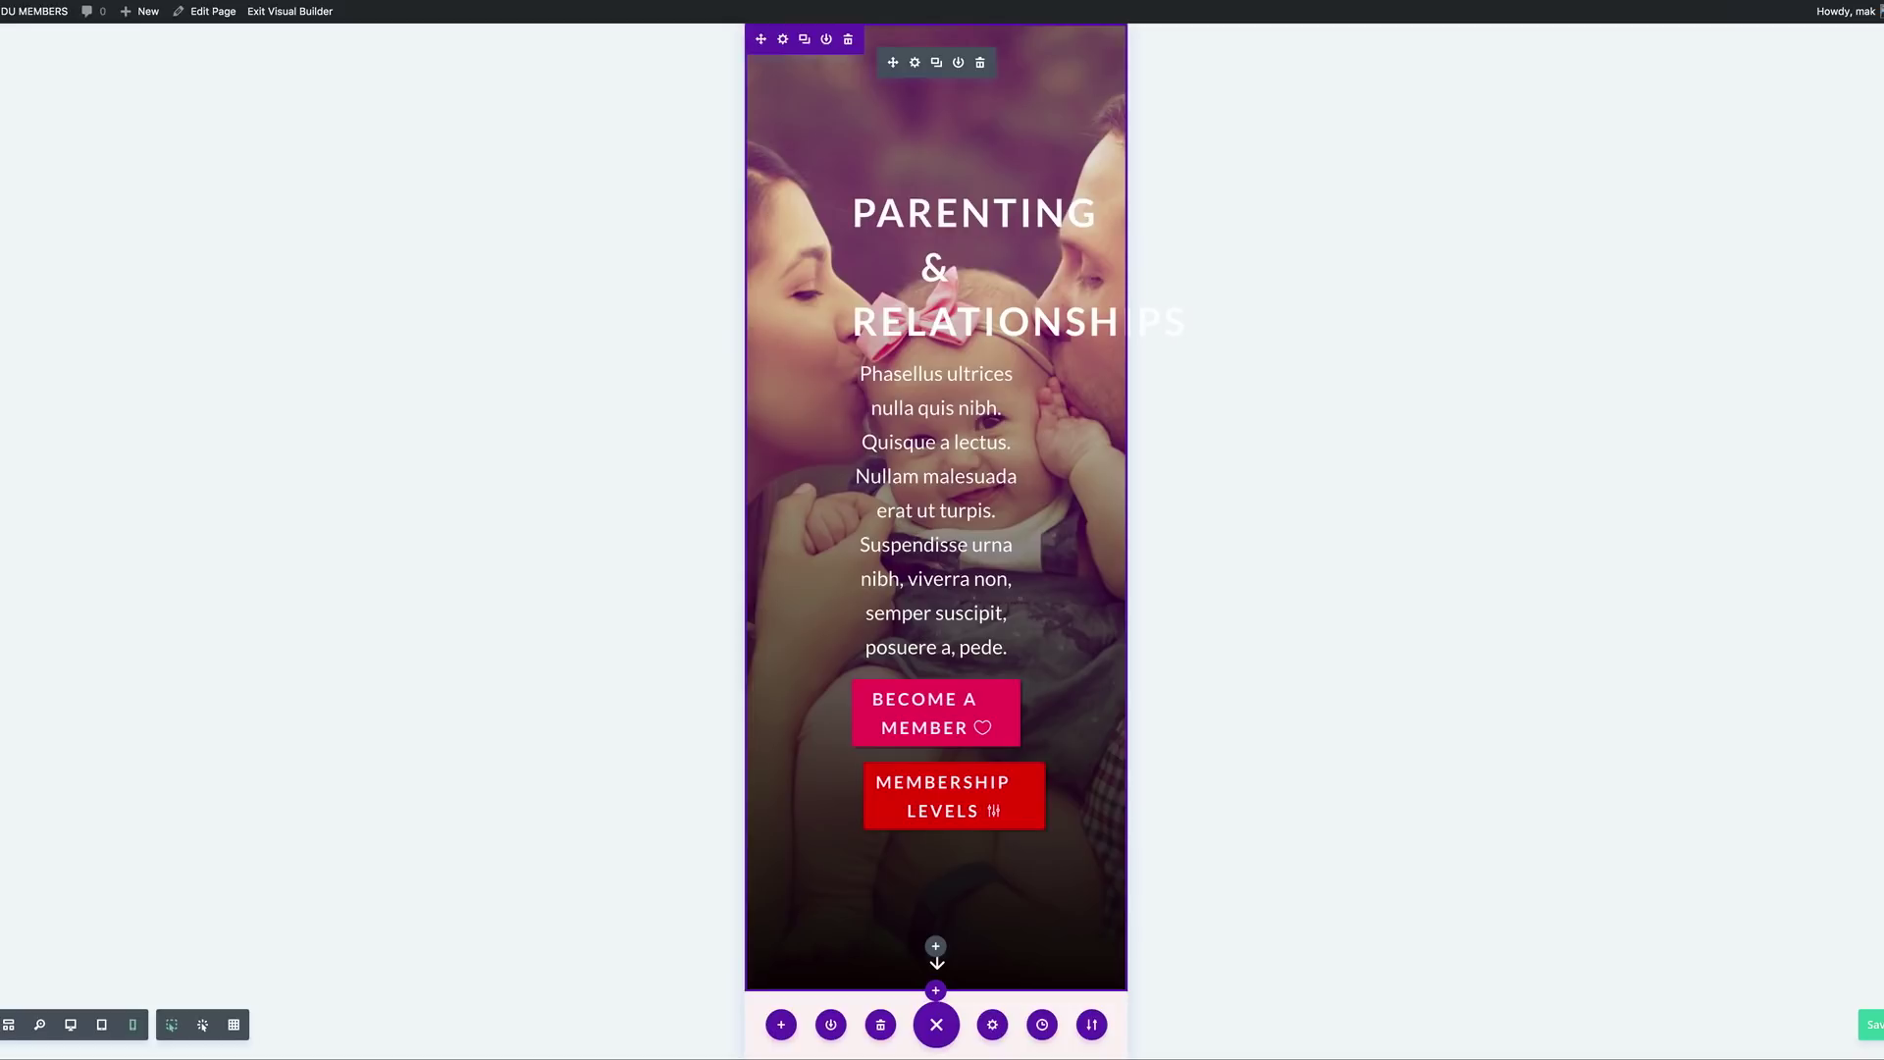
{"action": "scroll", "coordinate": [1233, 813], "scroll_direction": "down", "scroll_amount": 5}
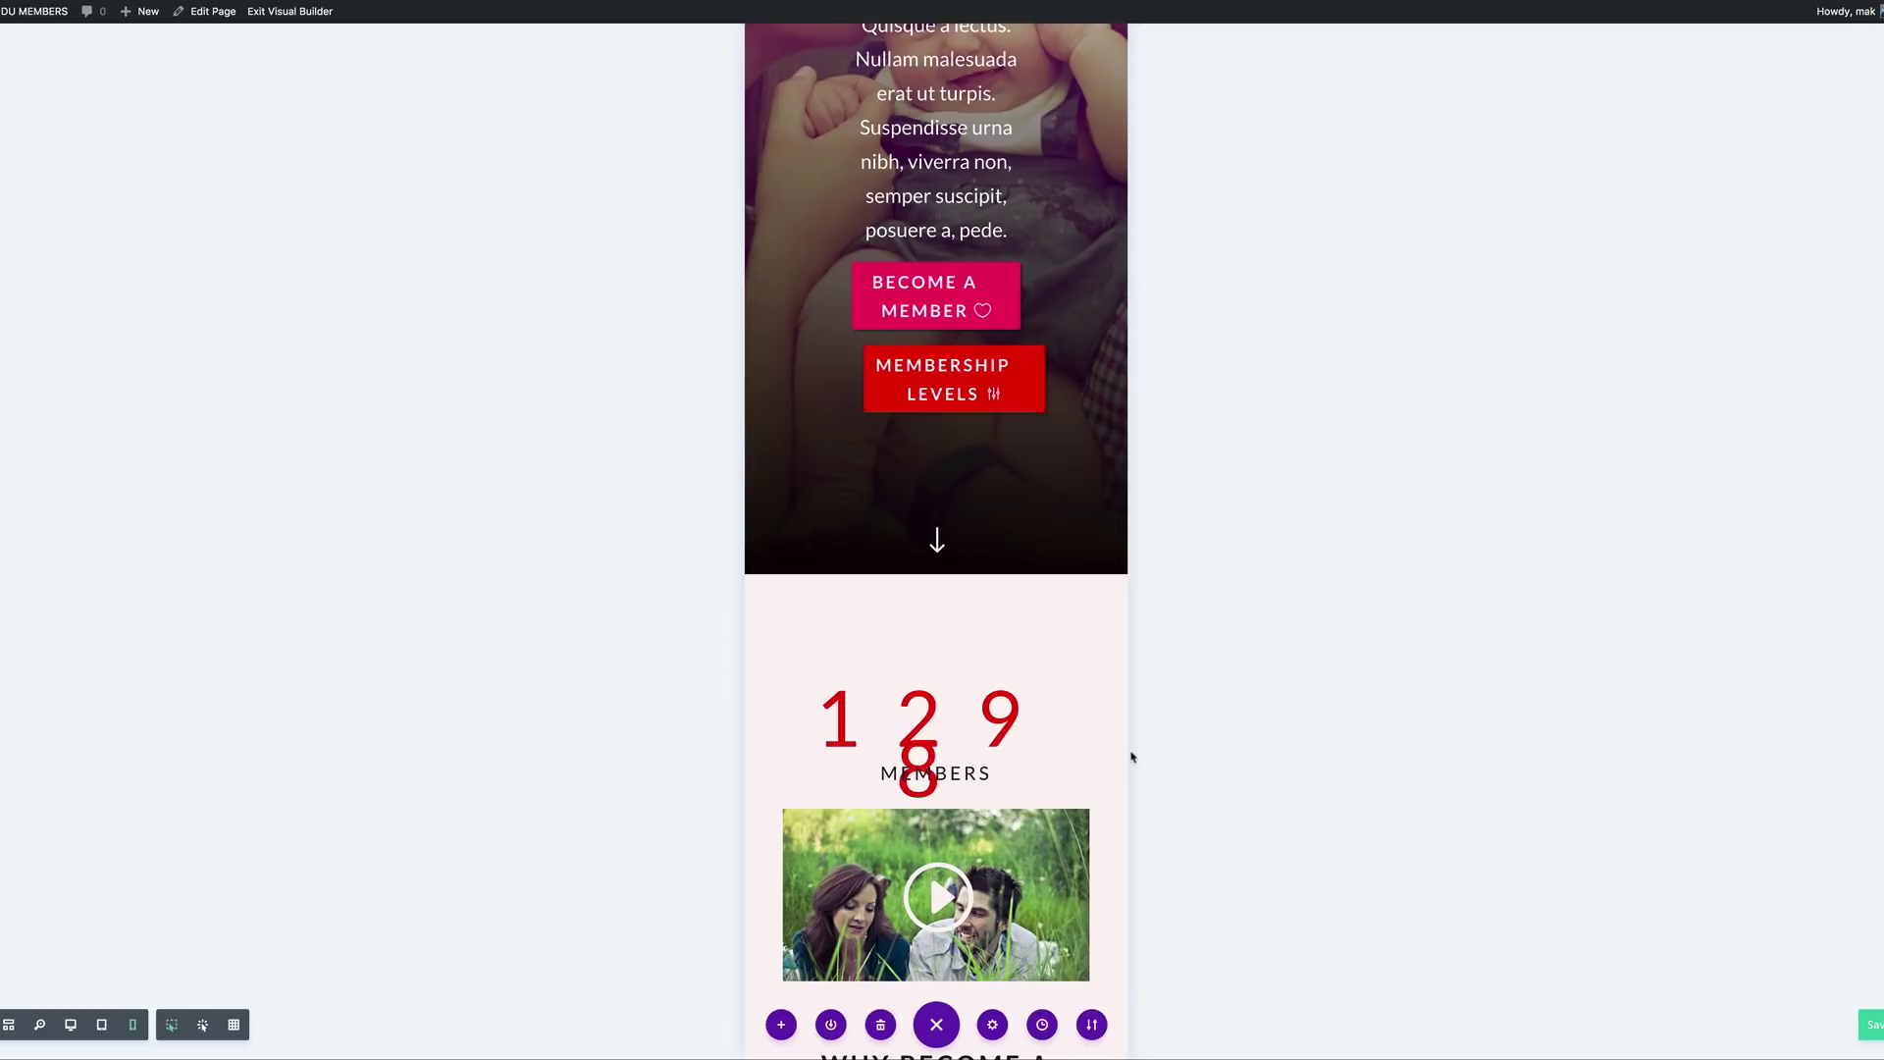
{"action": "scroll", "coordinate": [1110, 766], "scroll_direction": "down", "scroll_amount": 5}
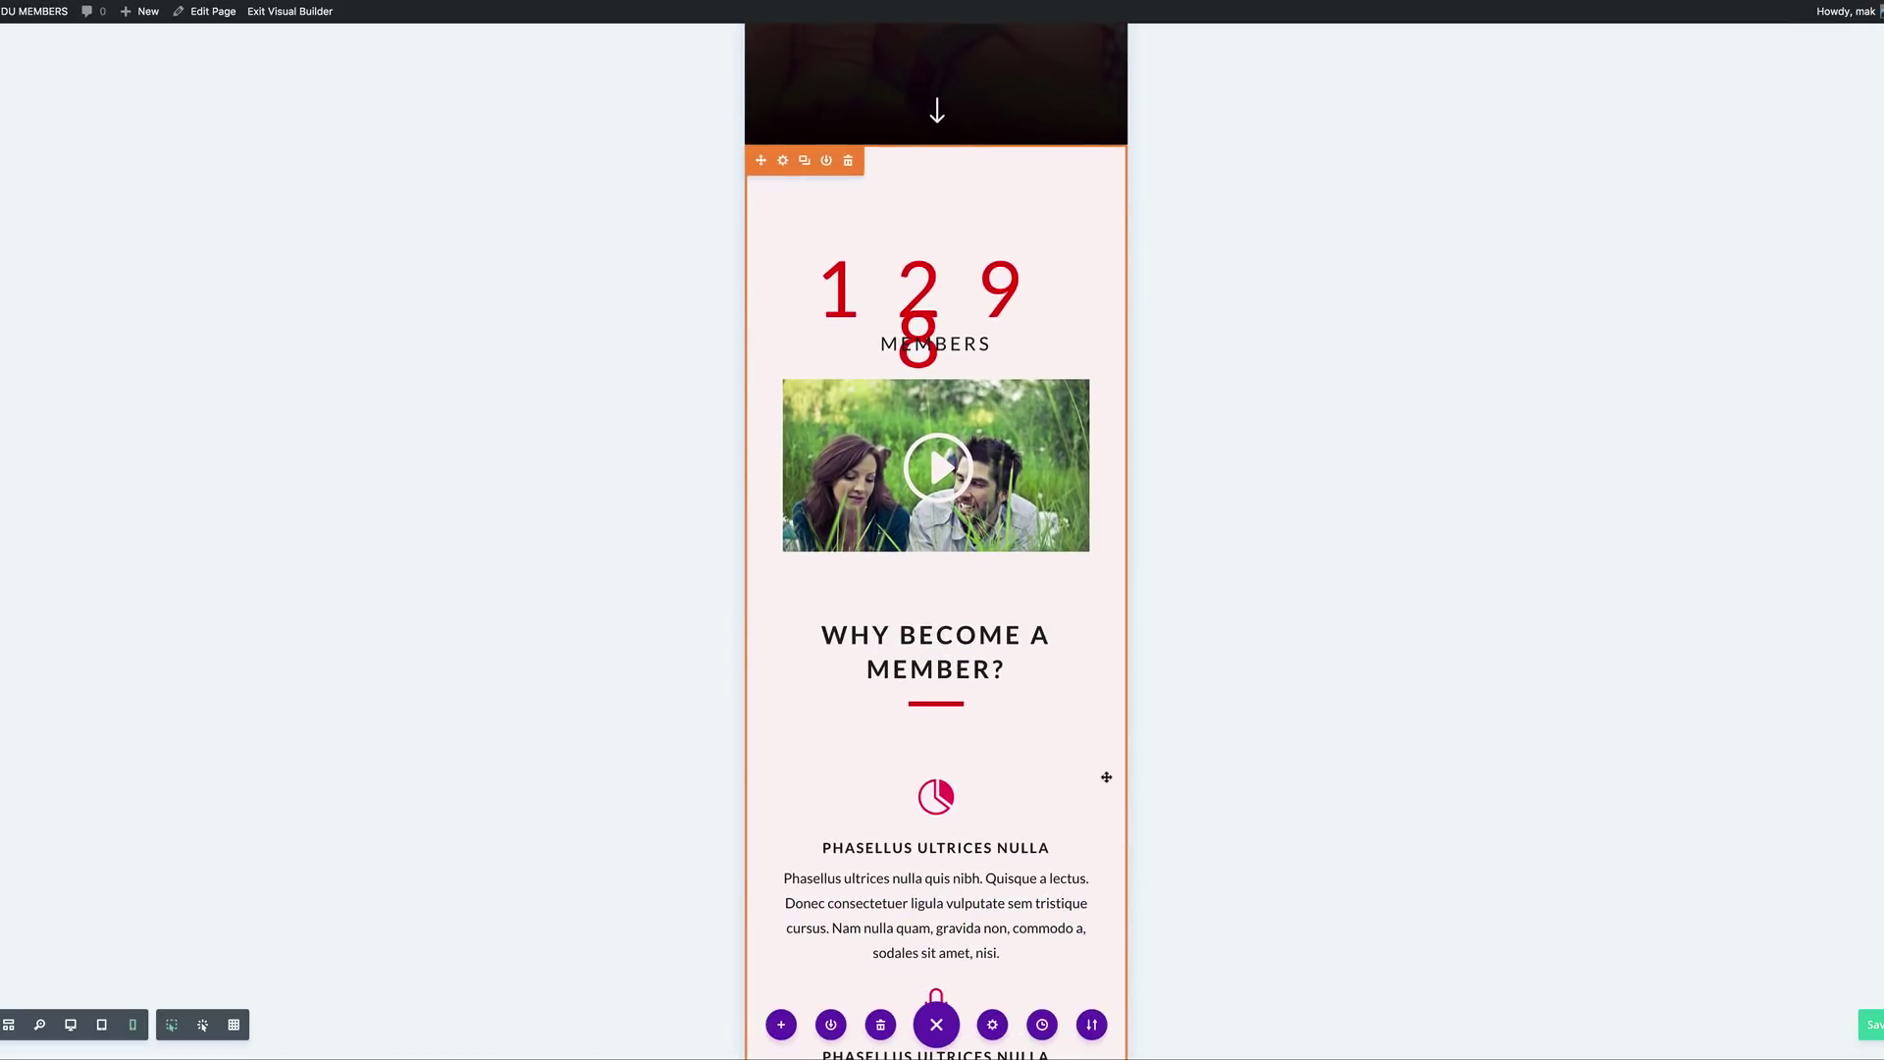
{"action": "scroll", "coordinate": [1109, 768], "scroll_direction": "down", "scroll_amount": 3}
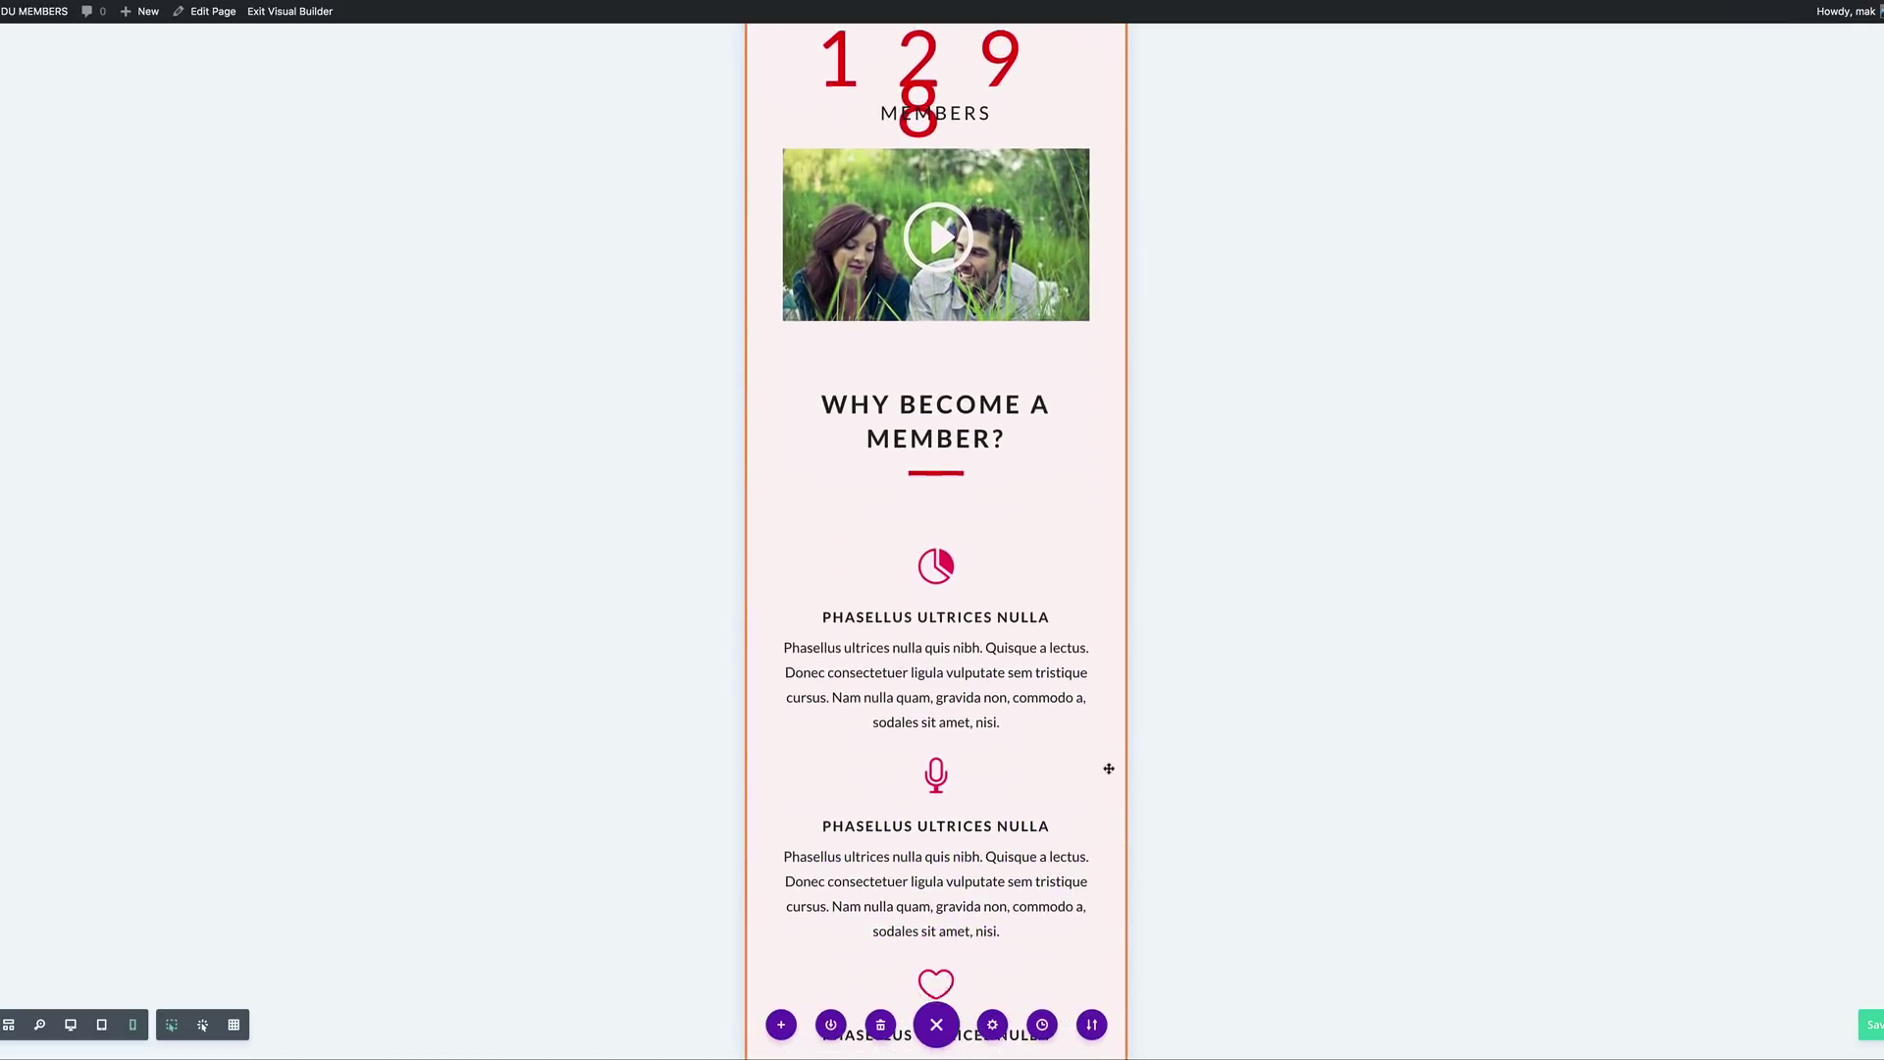
{"action": "scroll", "coordinate": [1109, 768], "scroll_direction": "down", "scroll_amount": 2}
{"action": "scroll", "coordinate": [1072, 748], "scroll_direction": "down", "scroll_amount": 3}
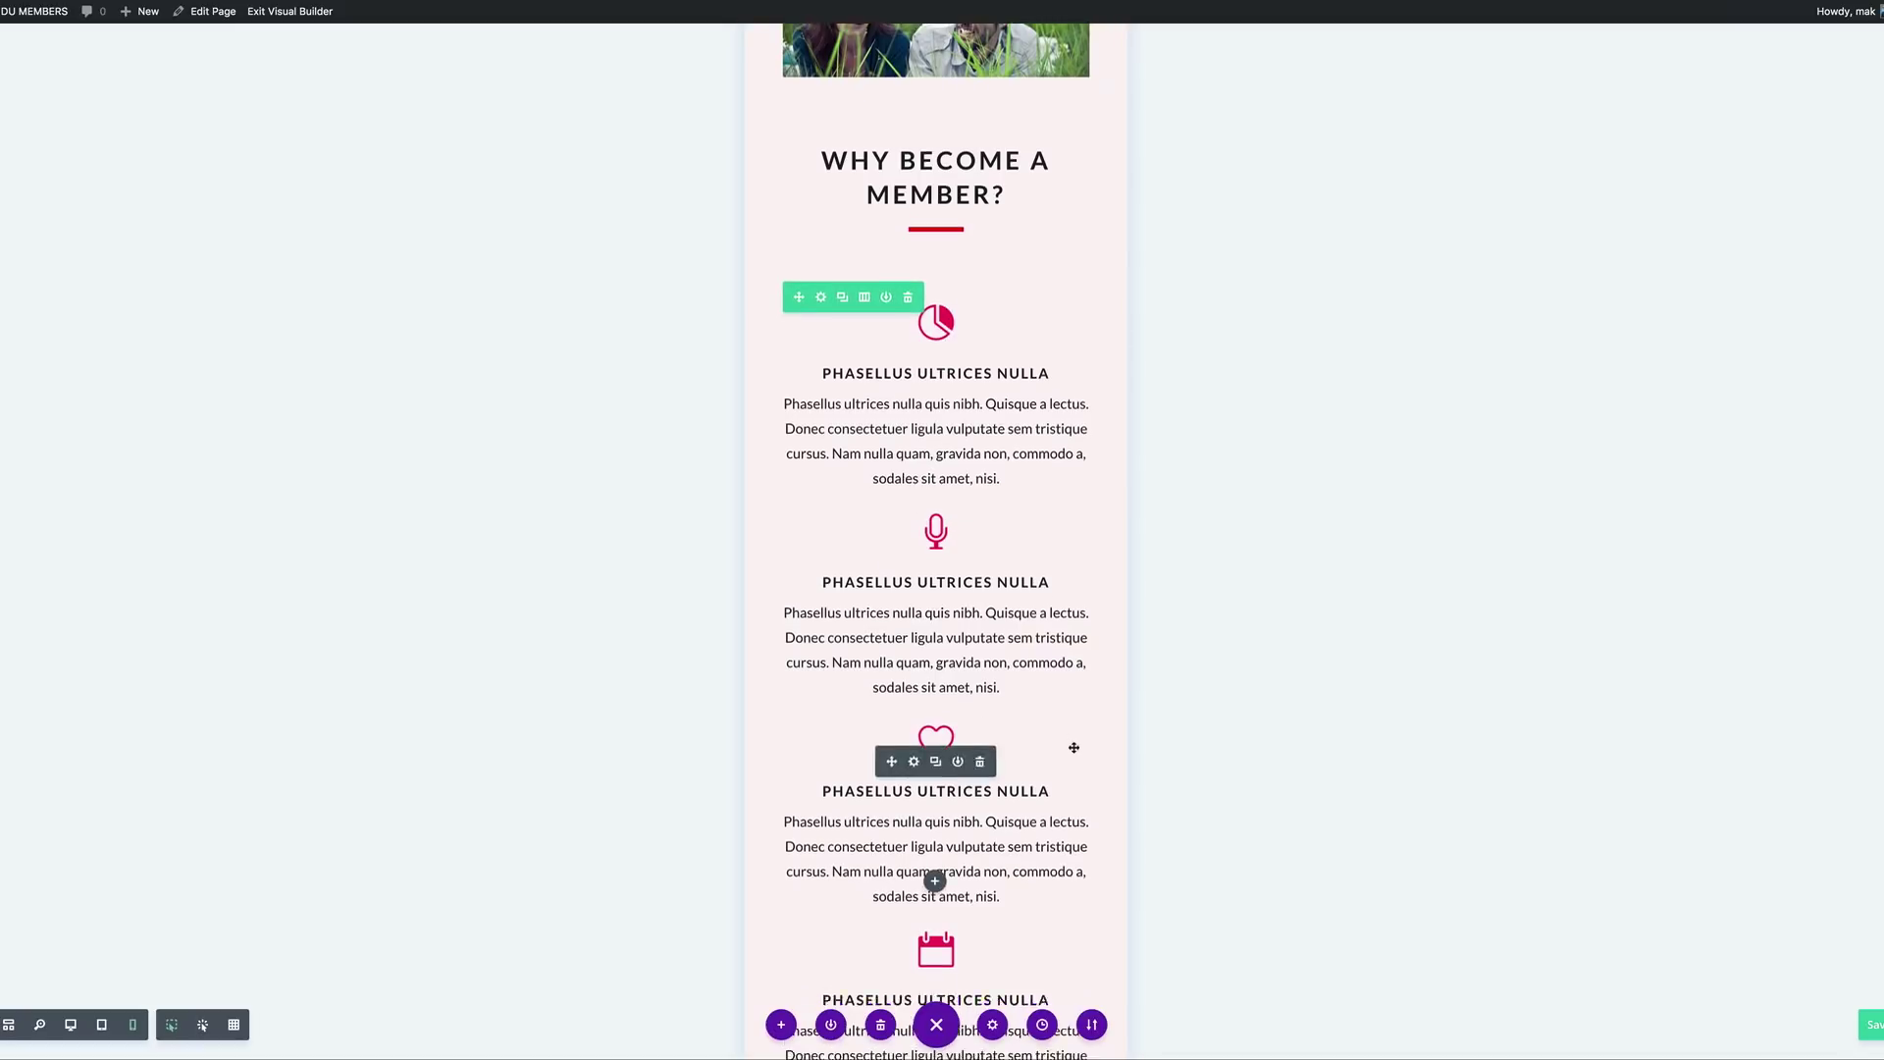
{"action": "scroll", "coordinate": [1072, 748], "scroll_direction": "down", "scroll_amount": 9}
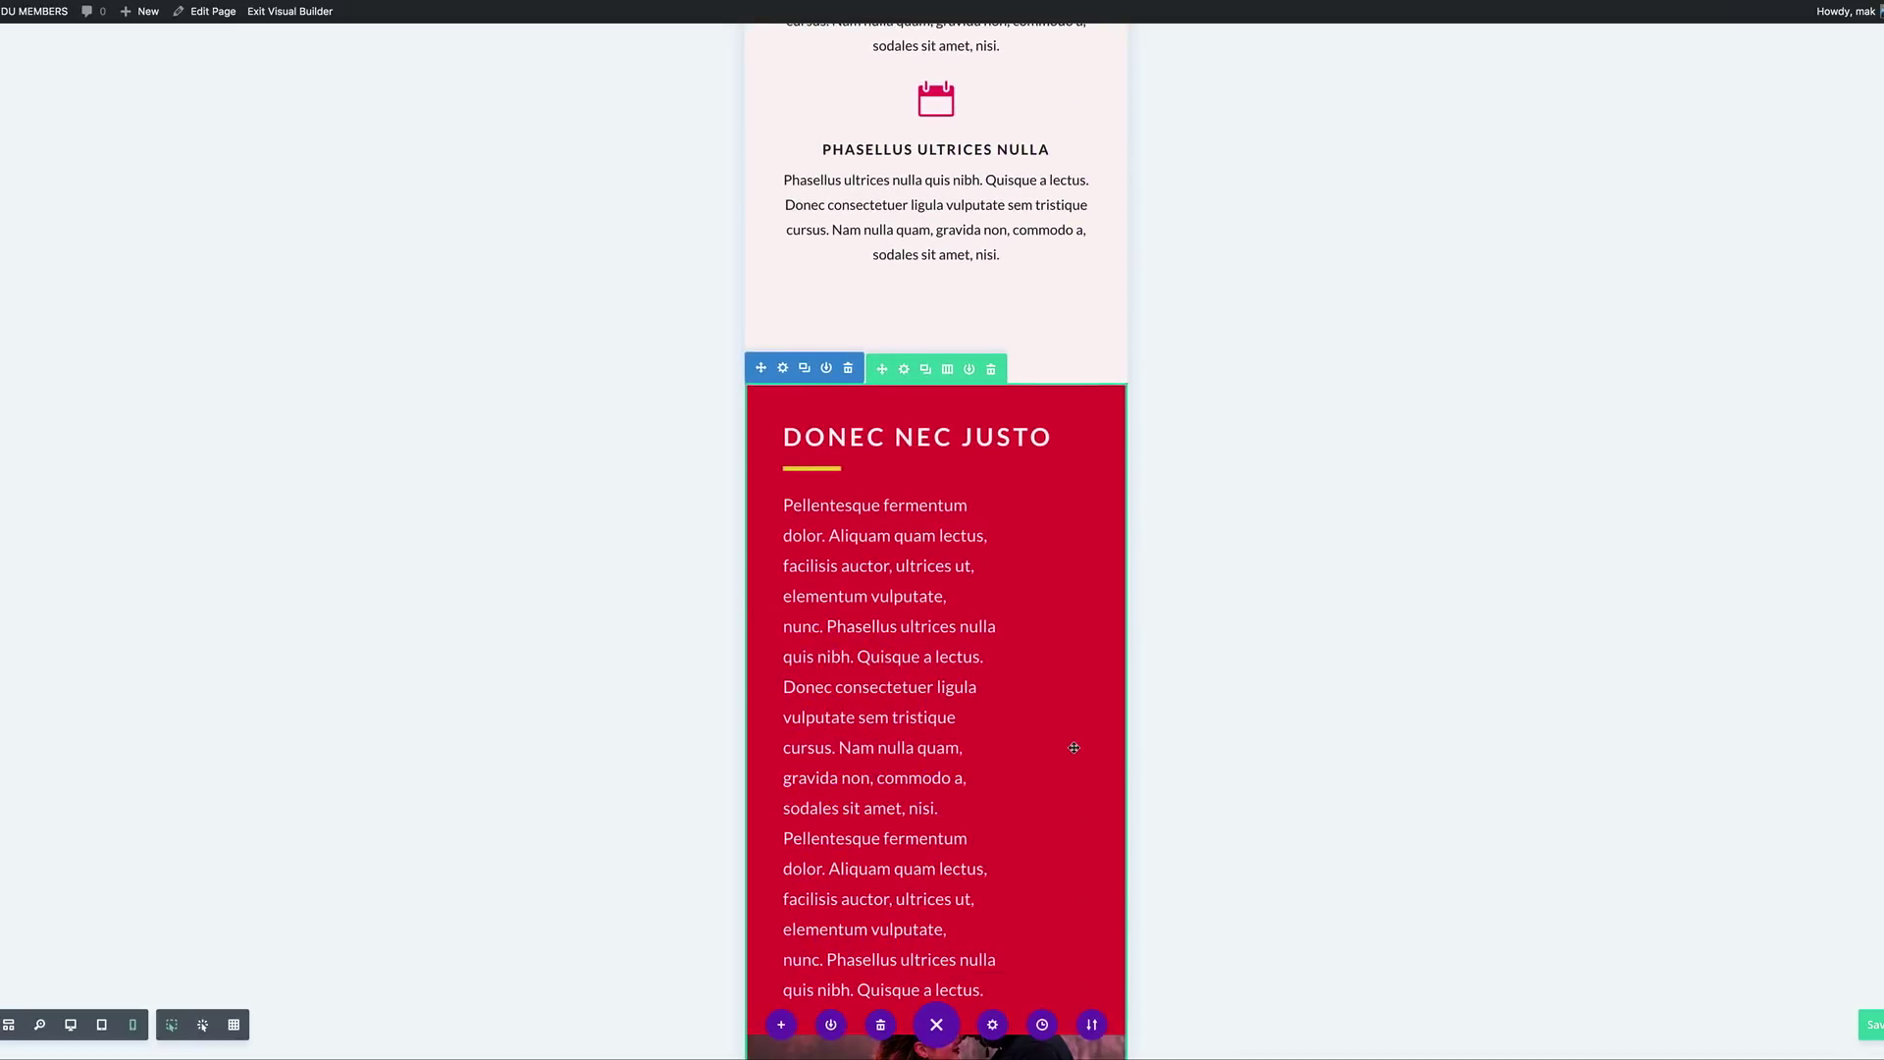
{"action": "scroll", "coordinate": [1074, 748], "scroll_direction": "down", "scroll_amount": 3}
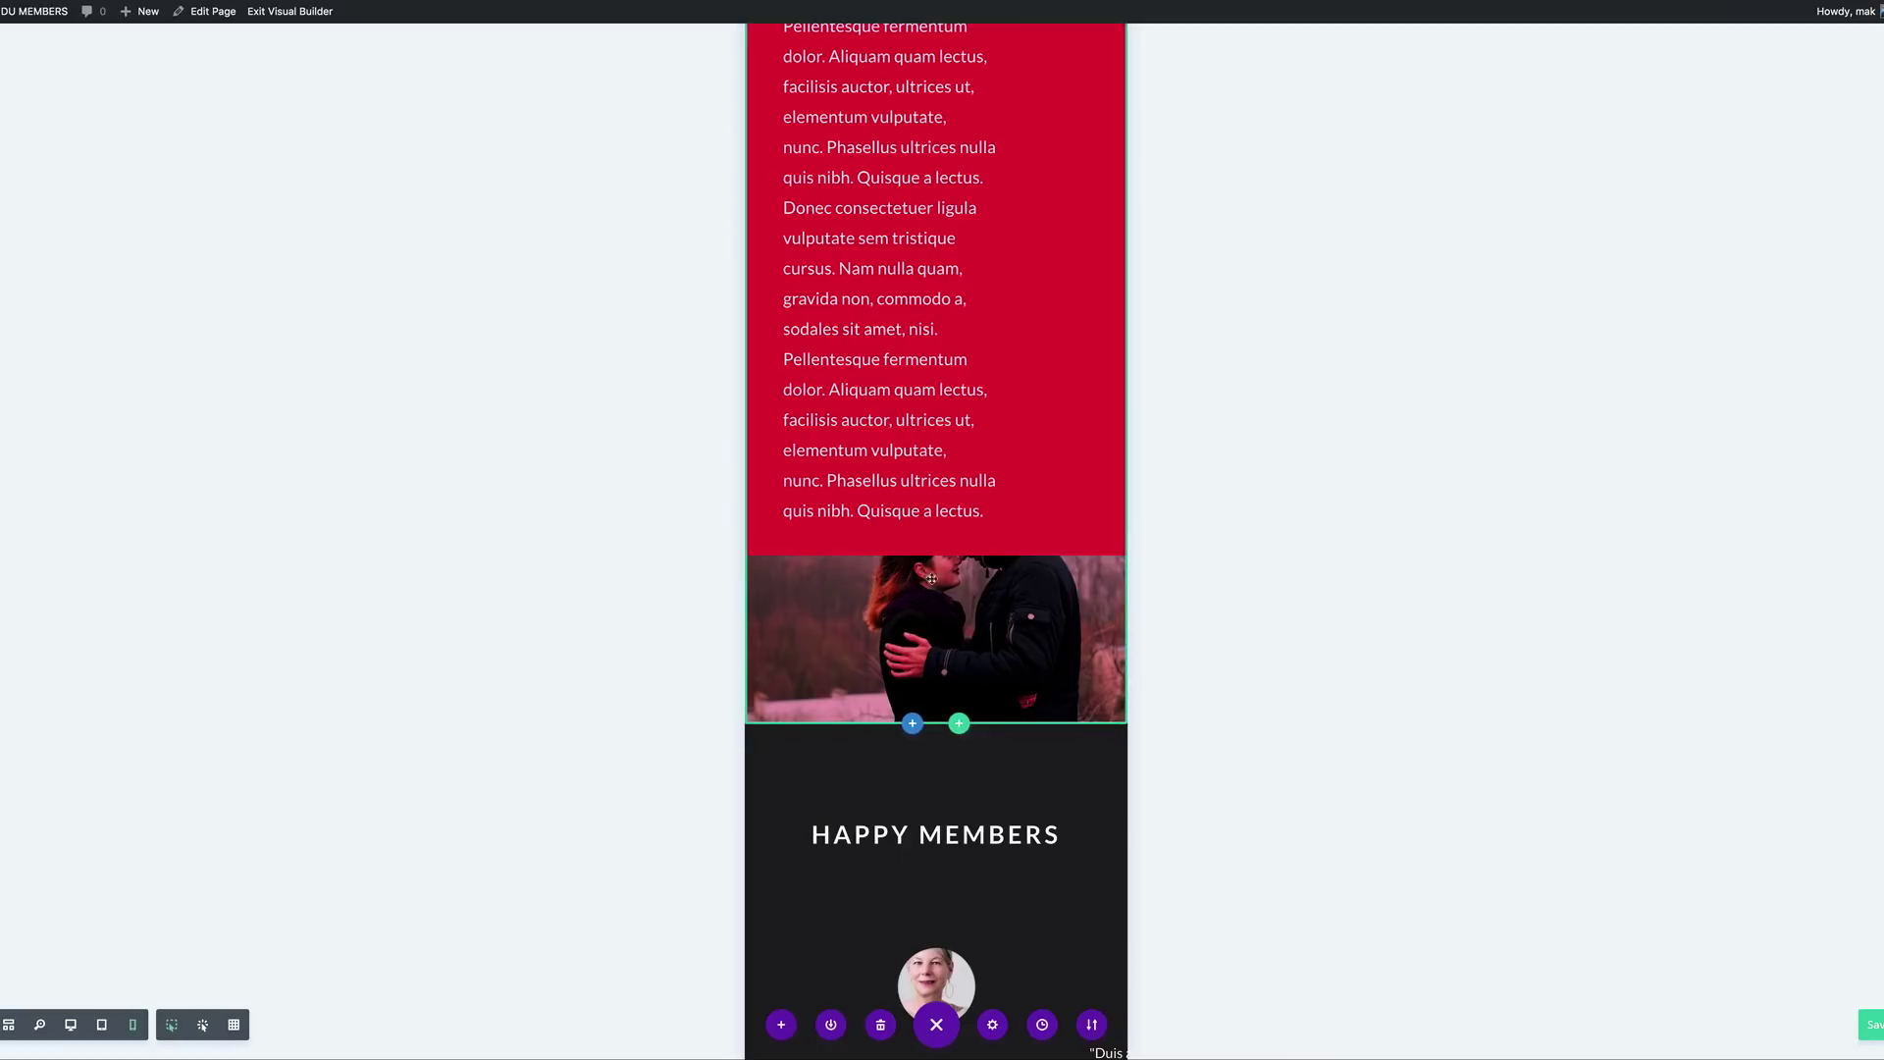
{"action": "scroll", "coordinate": [1058, 692], "scroll_direction": "down", "scroll_amount": 5}
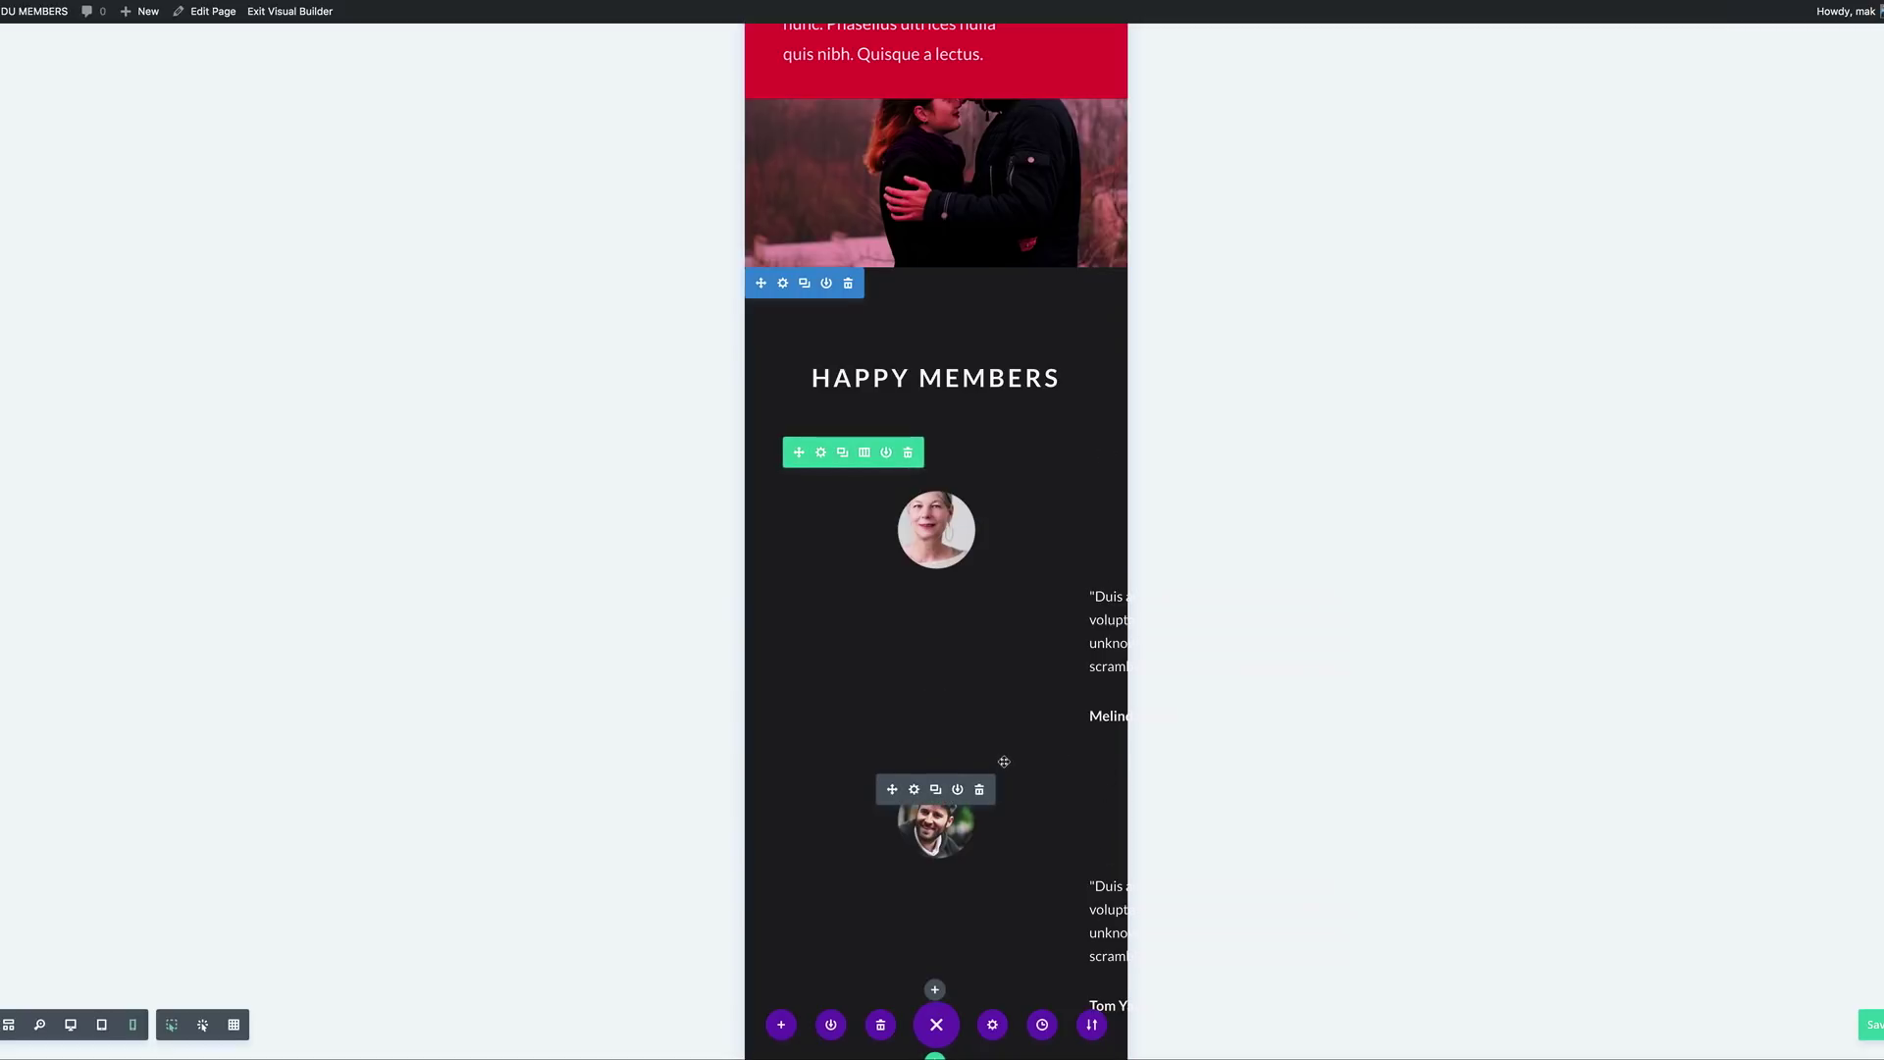
{"action": "scroll", "coordinate": [1002, 761], "scroll_direction": "down", "scroll_amount": 3}
{"action": "scroll", "coordinate": [1002, 761], "scroll_direction": "up", "scroll_amount": 15}
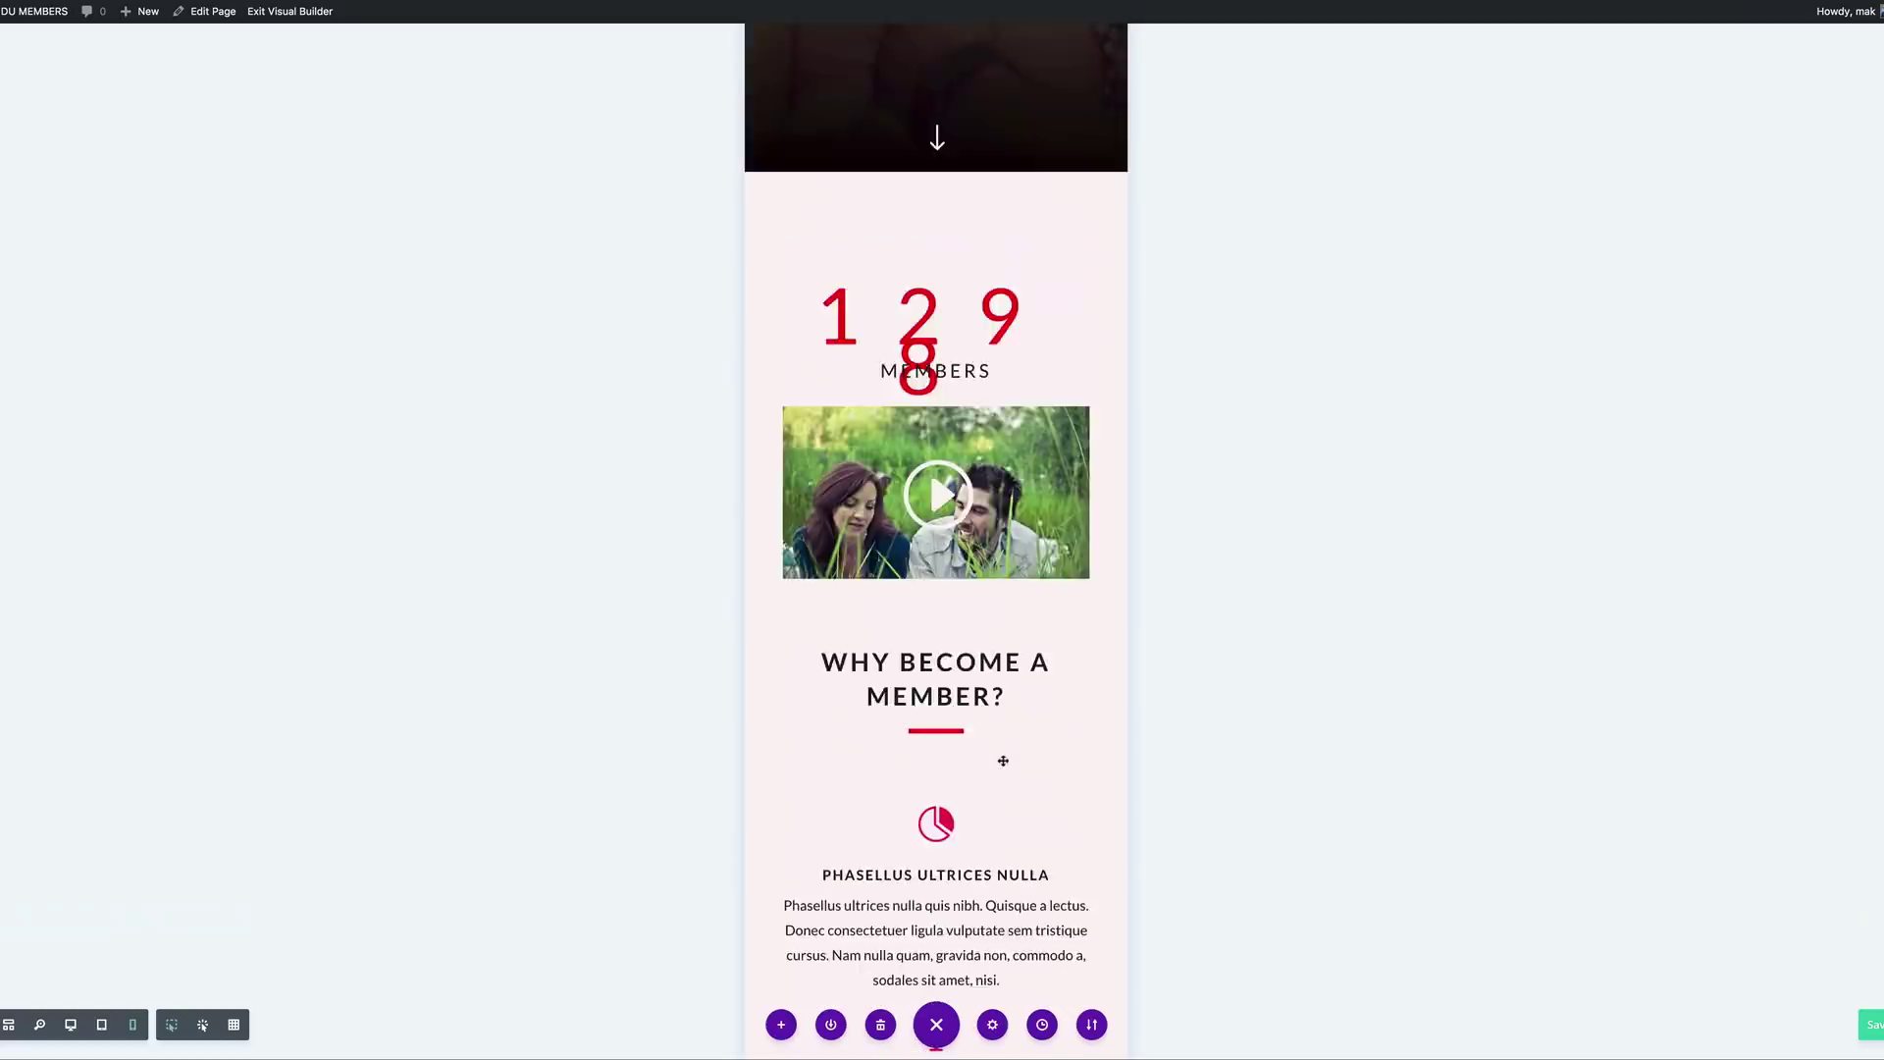
{"action": "scroll", "coordinate": [1003, 760], "scroll_direction": "up", "scroll_amount": 8}
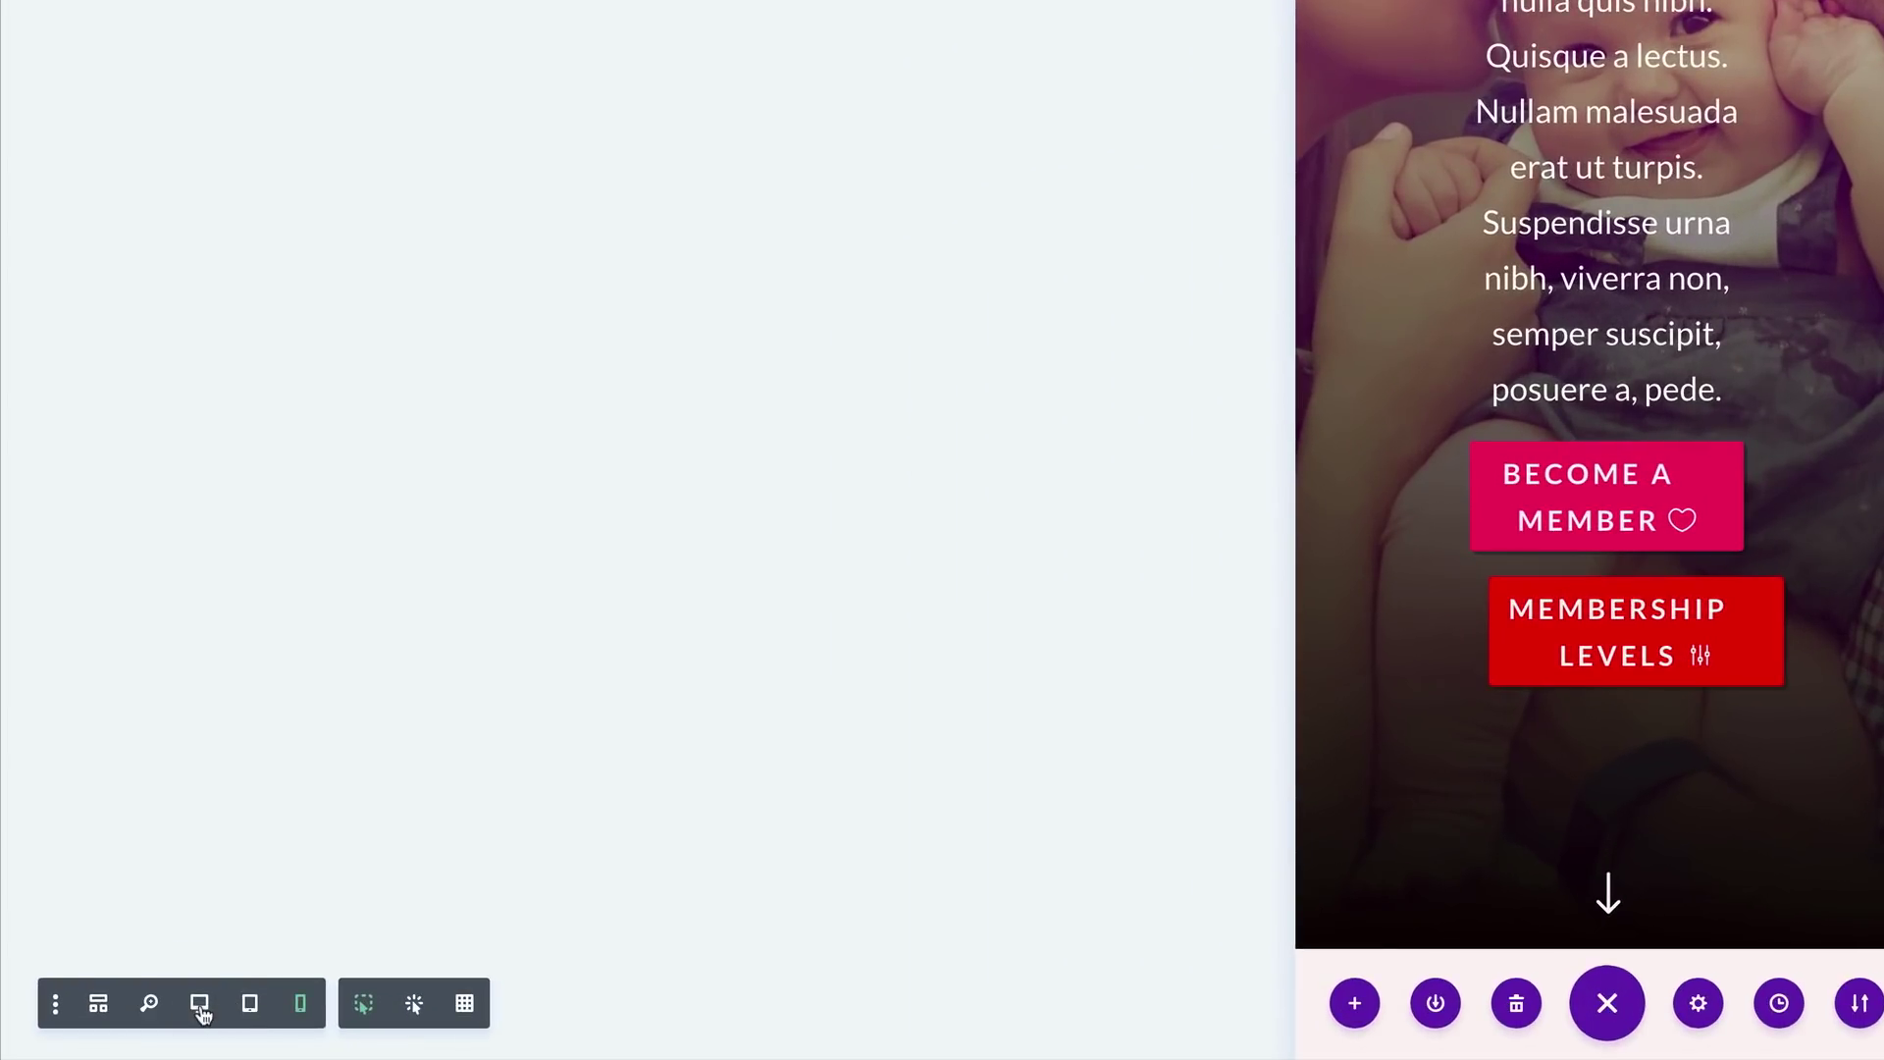
Return to the desktop preview and open the title text design settings of the fullwidth header.
{"action": "left_click", "coordinate": [200, 1007]}
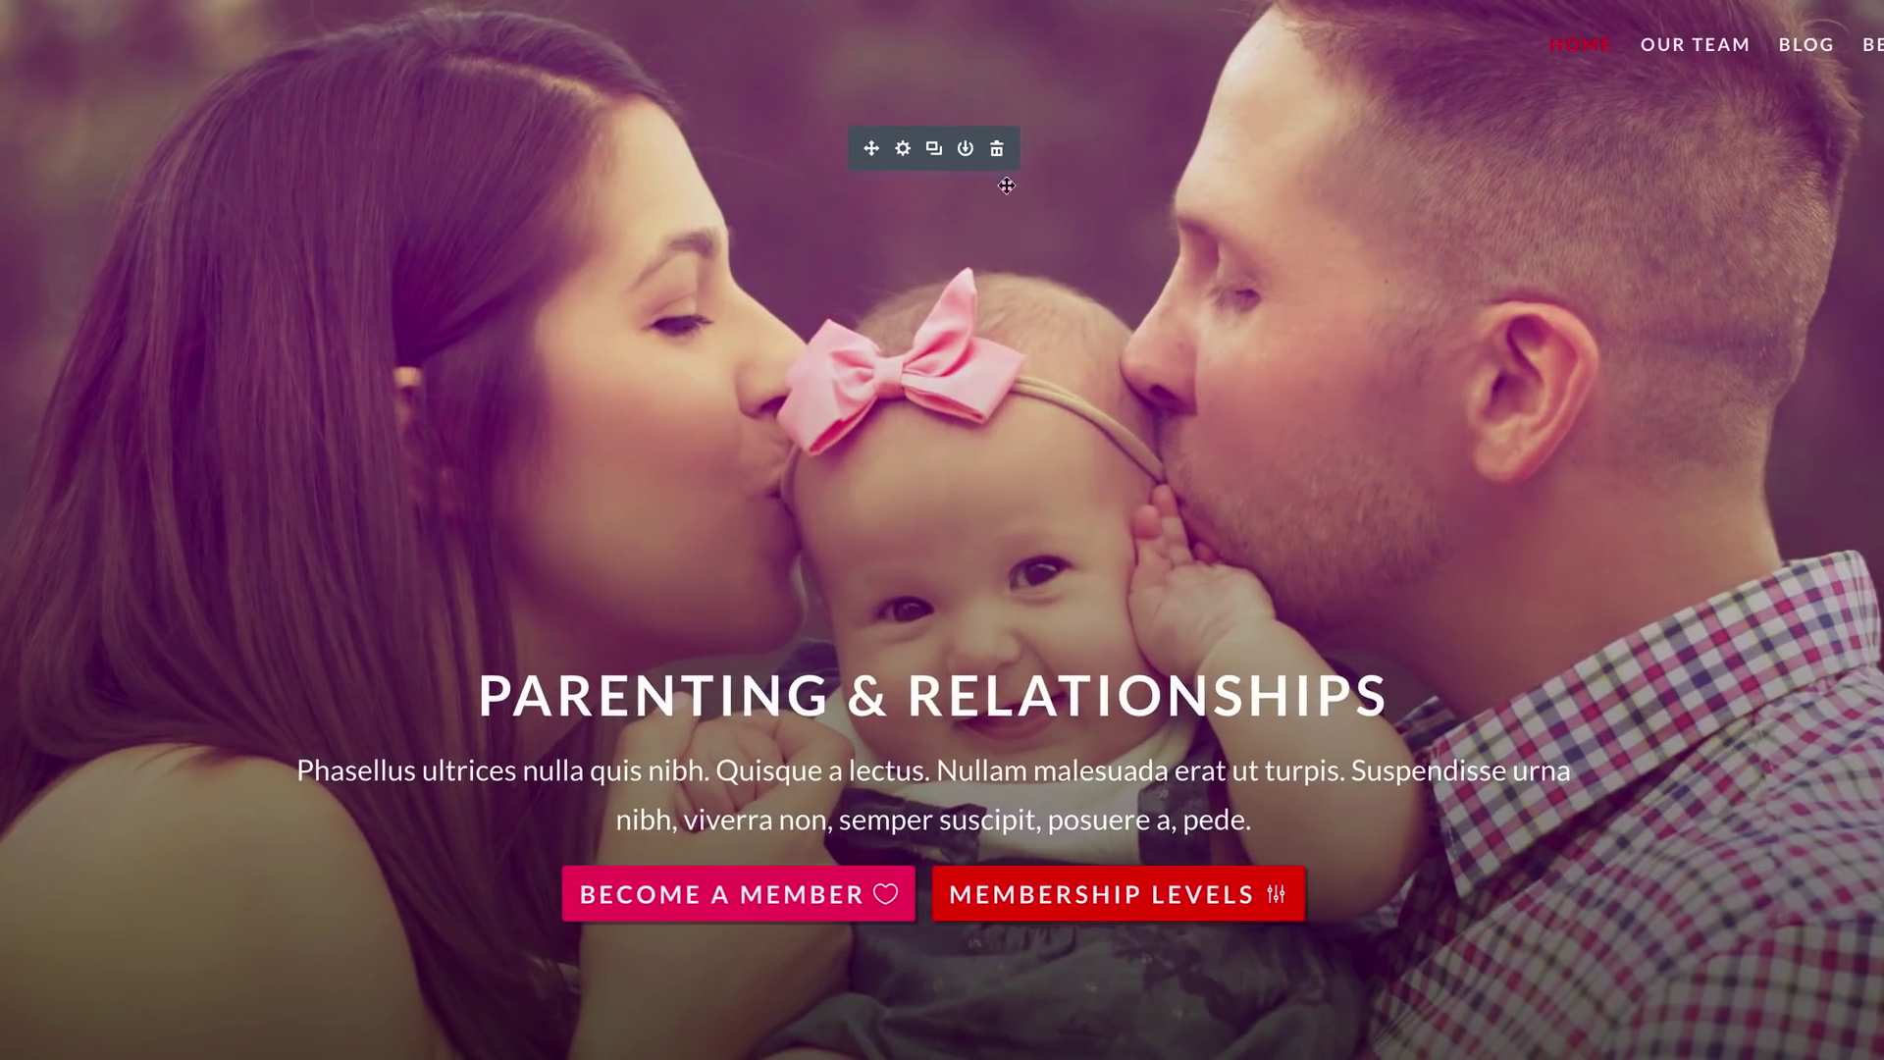
{"action": "left_click", "coordinate": [904, 152]}
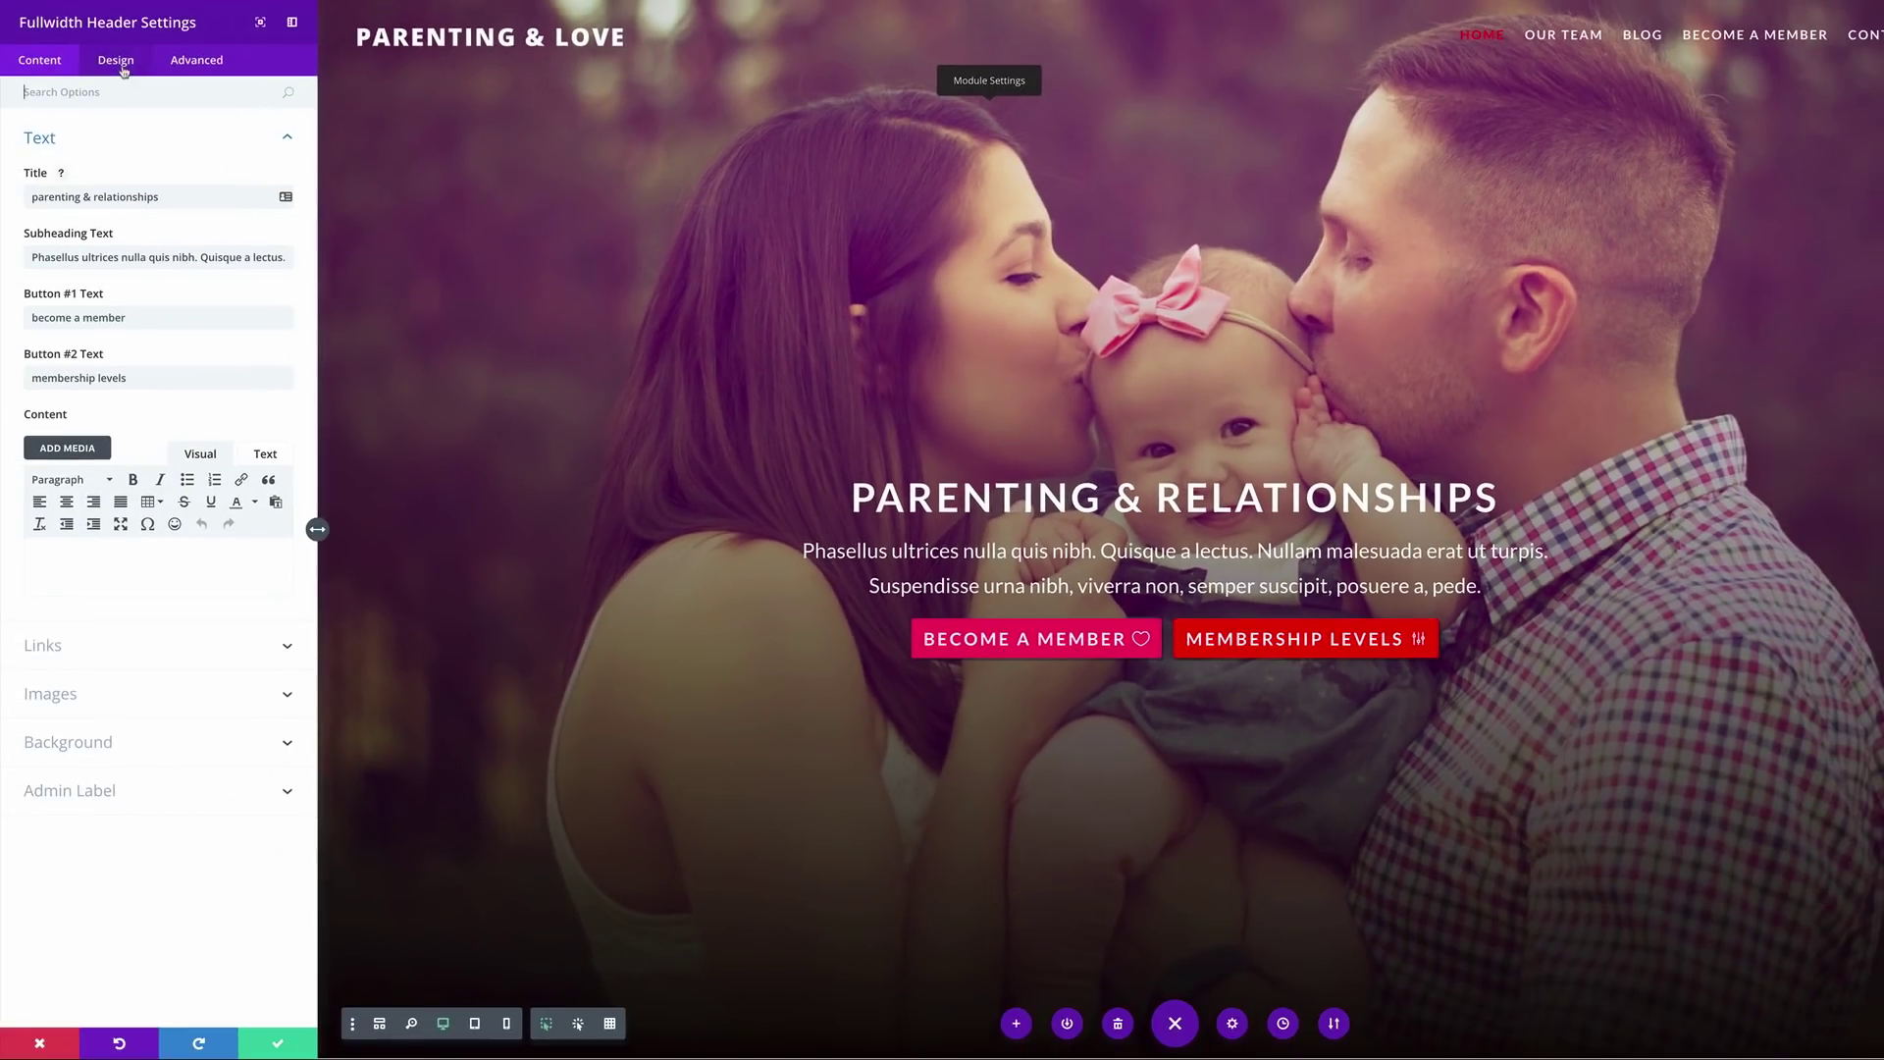
{"action": "left_click", "coordinate": [116, 61]}
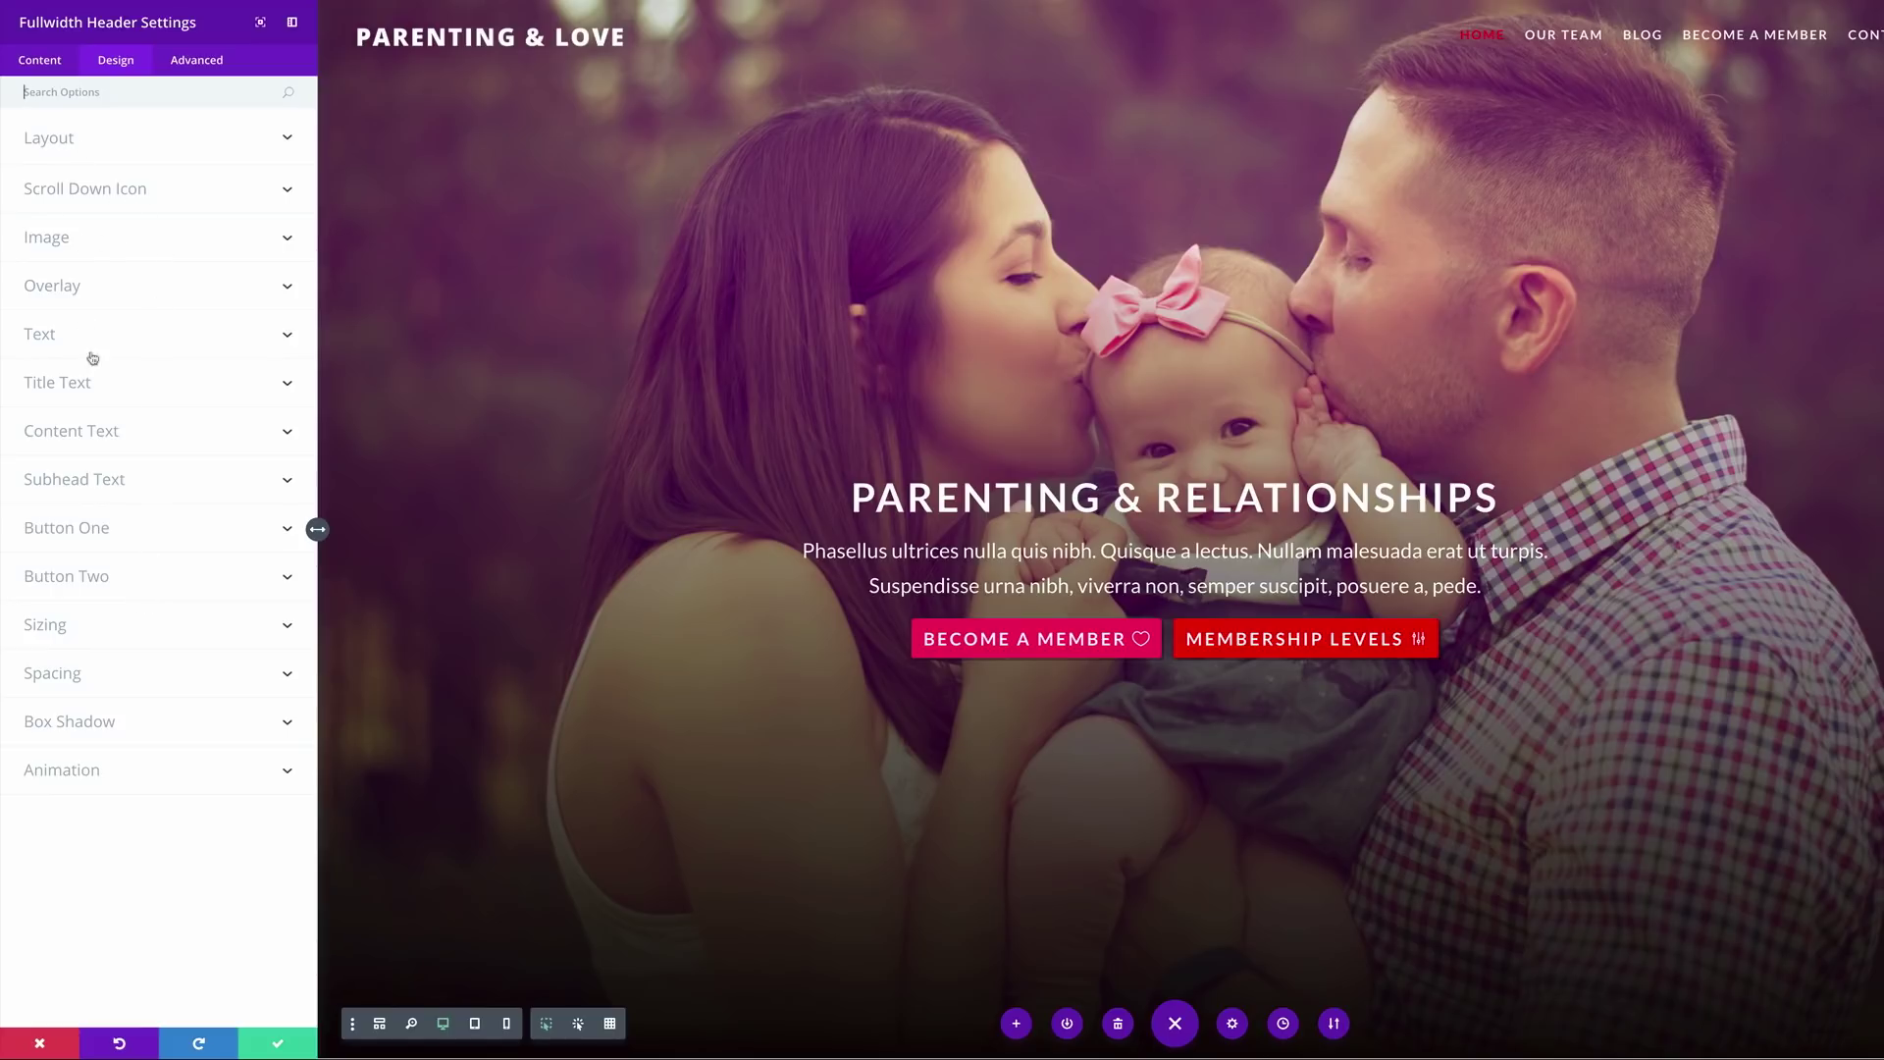
{"action": "left_click", "coordinate": [99, 384]}
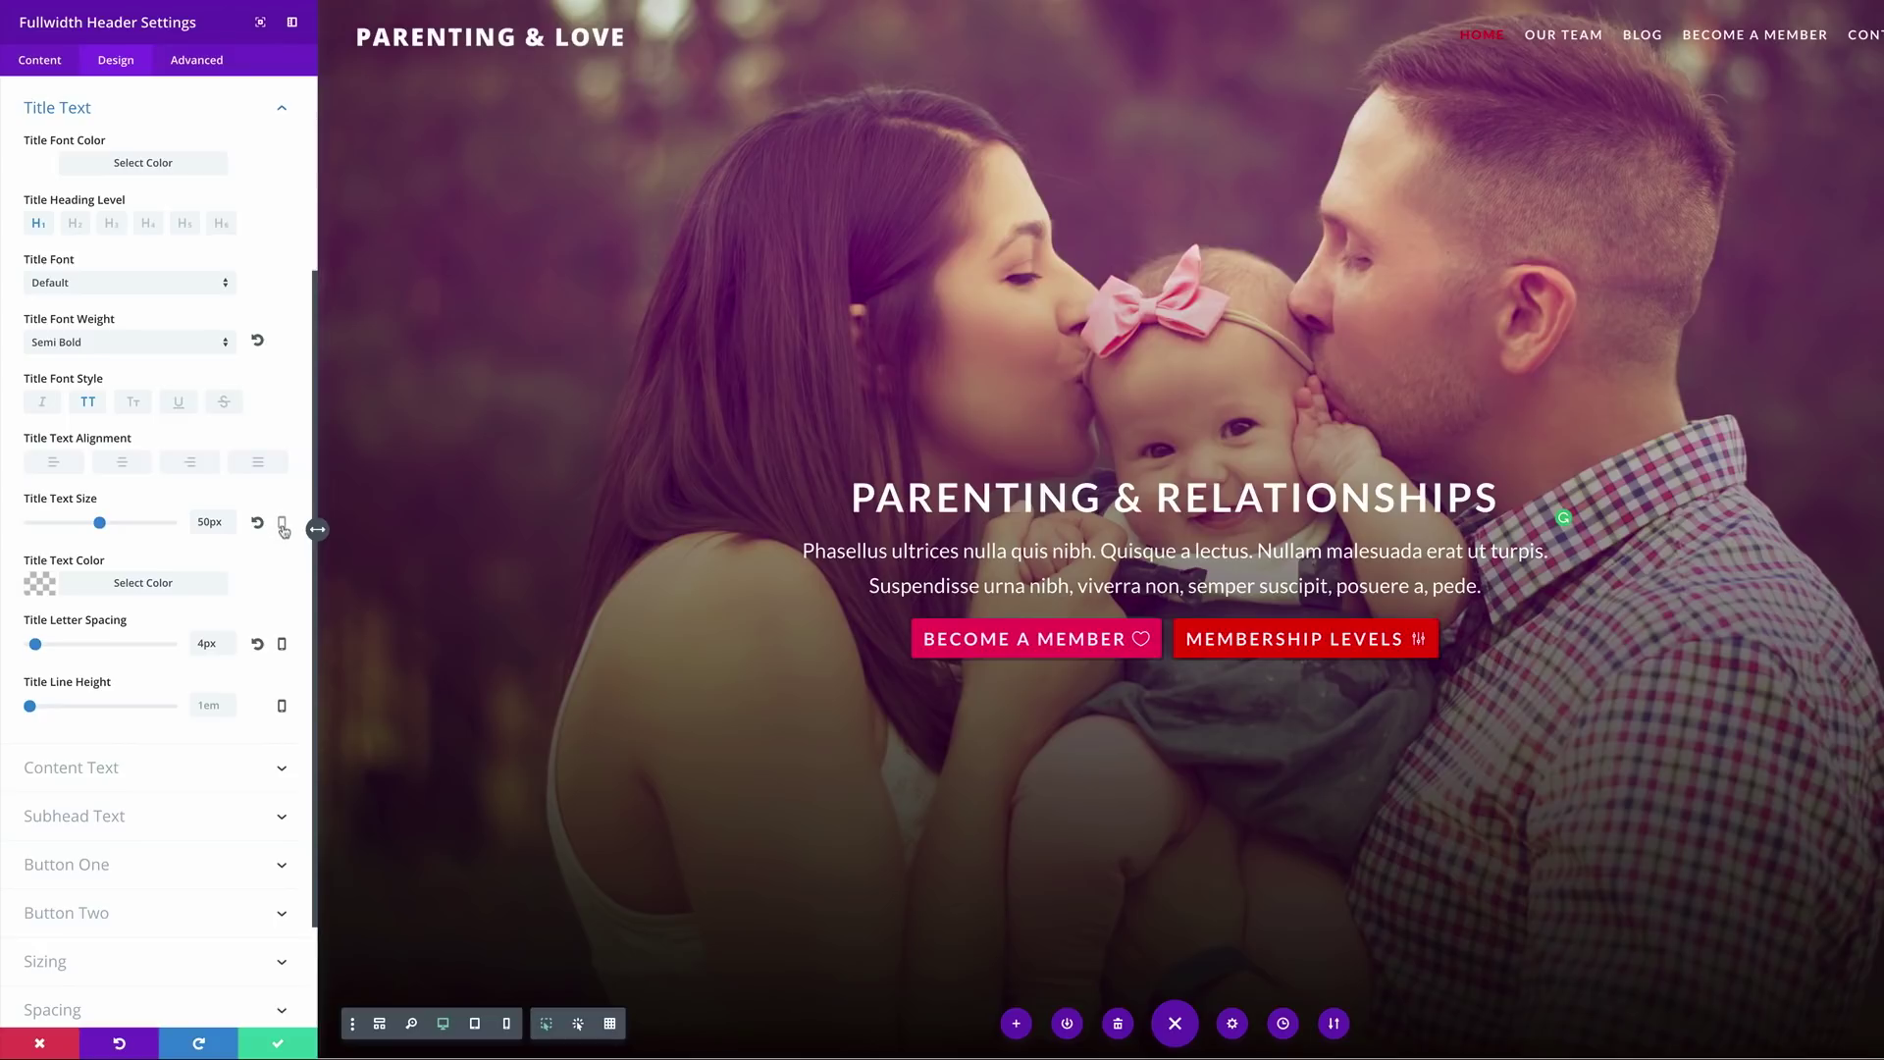
Enable responsive values for the header's title text size and set it to 28px for tablet and 20px for smartphone.
{"action": "left_click", "coordinate": [283, 527]}
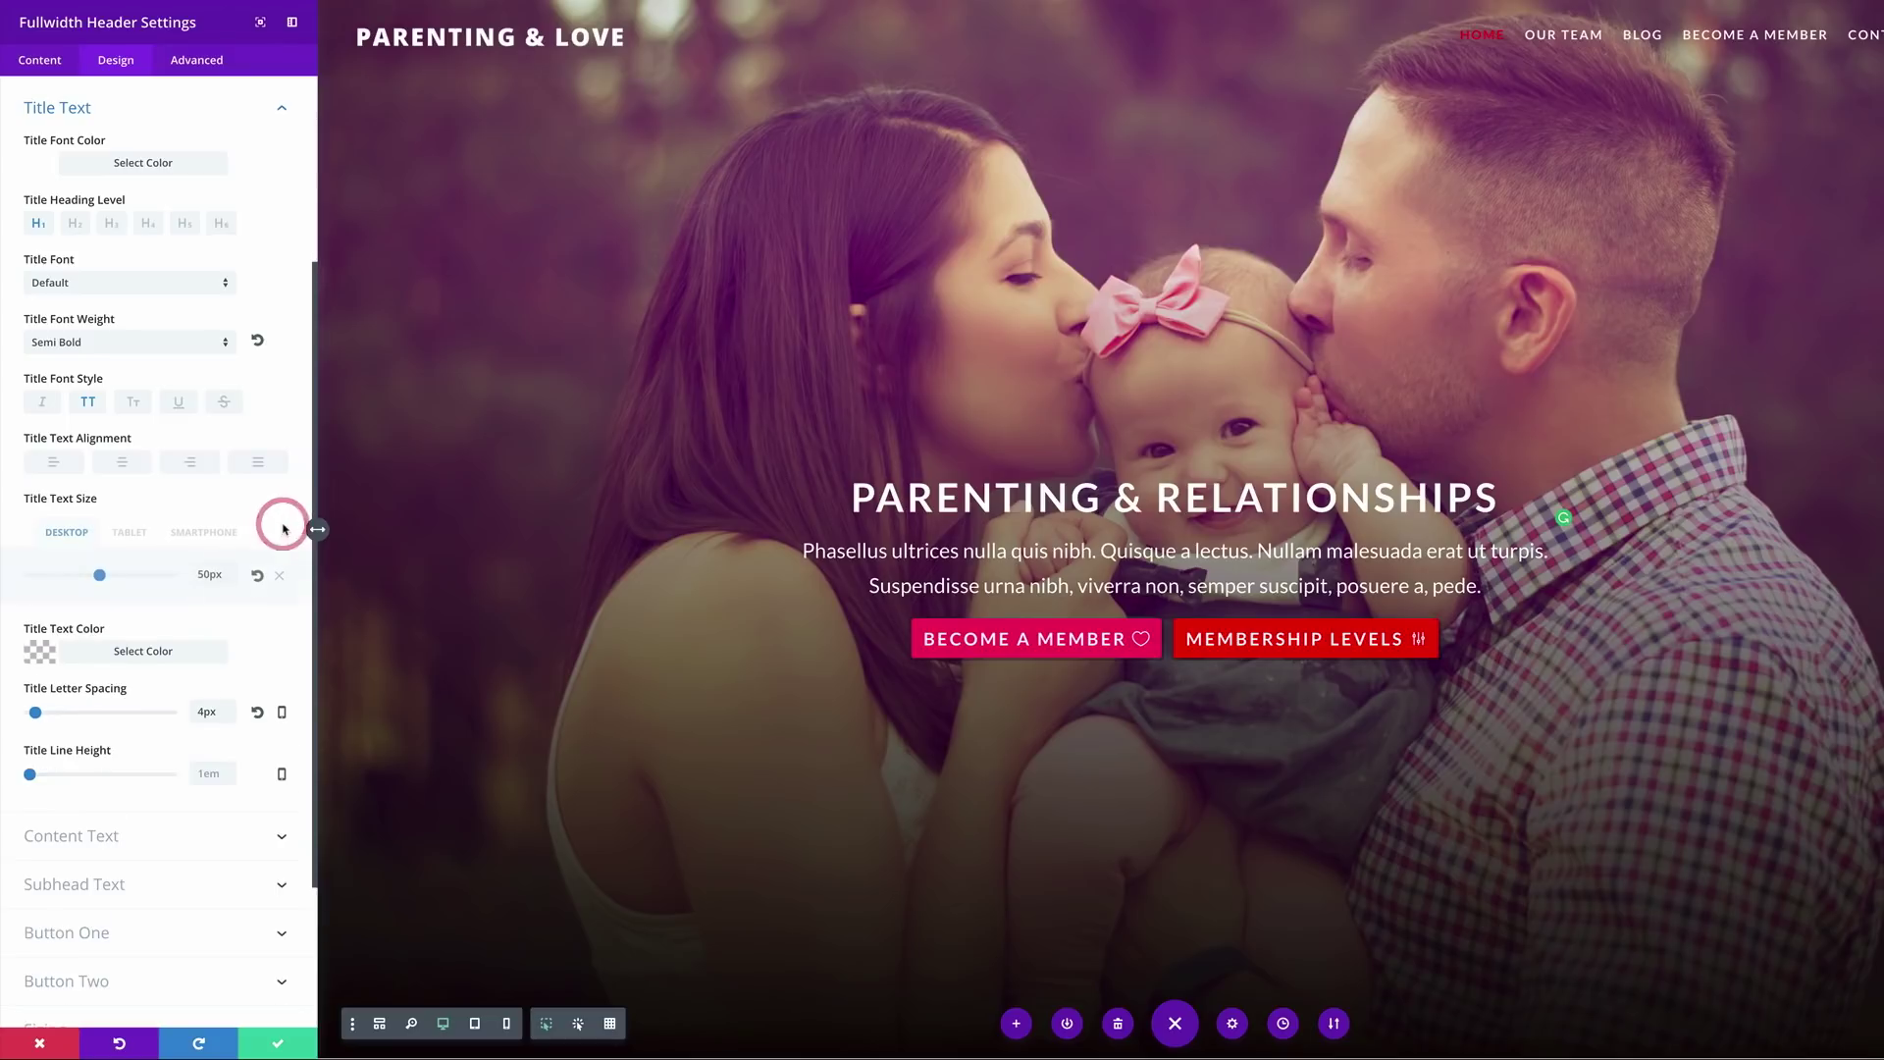
{"action": "left_click", "coordinate": [129, 533]}
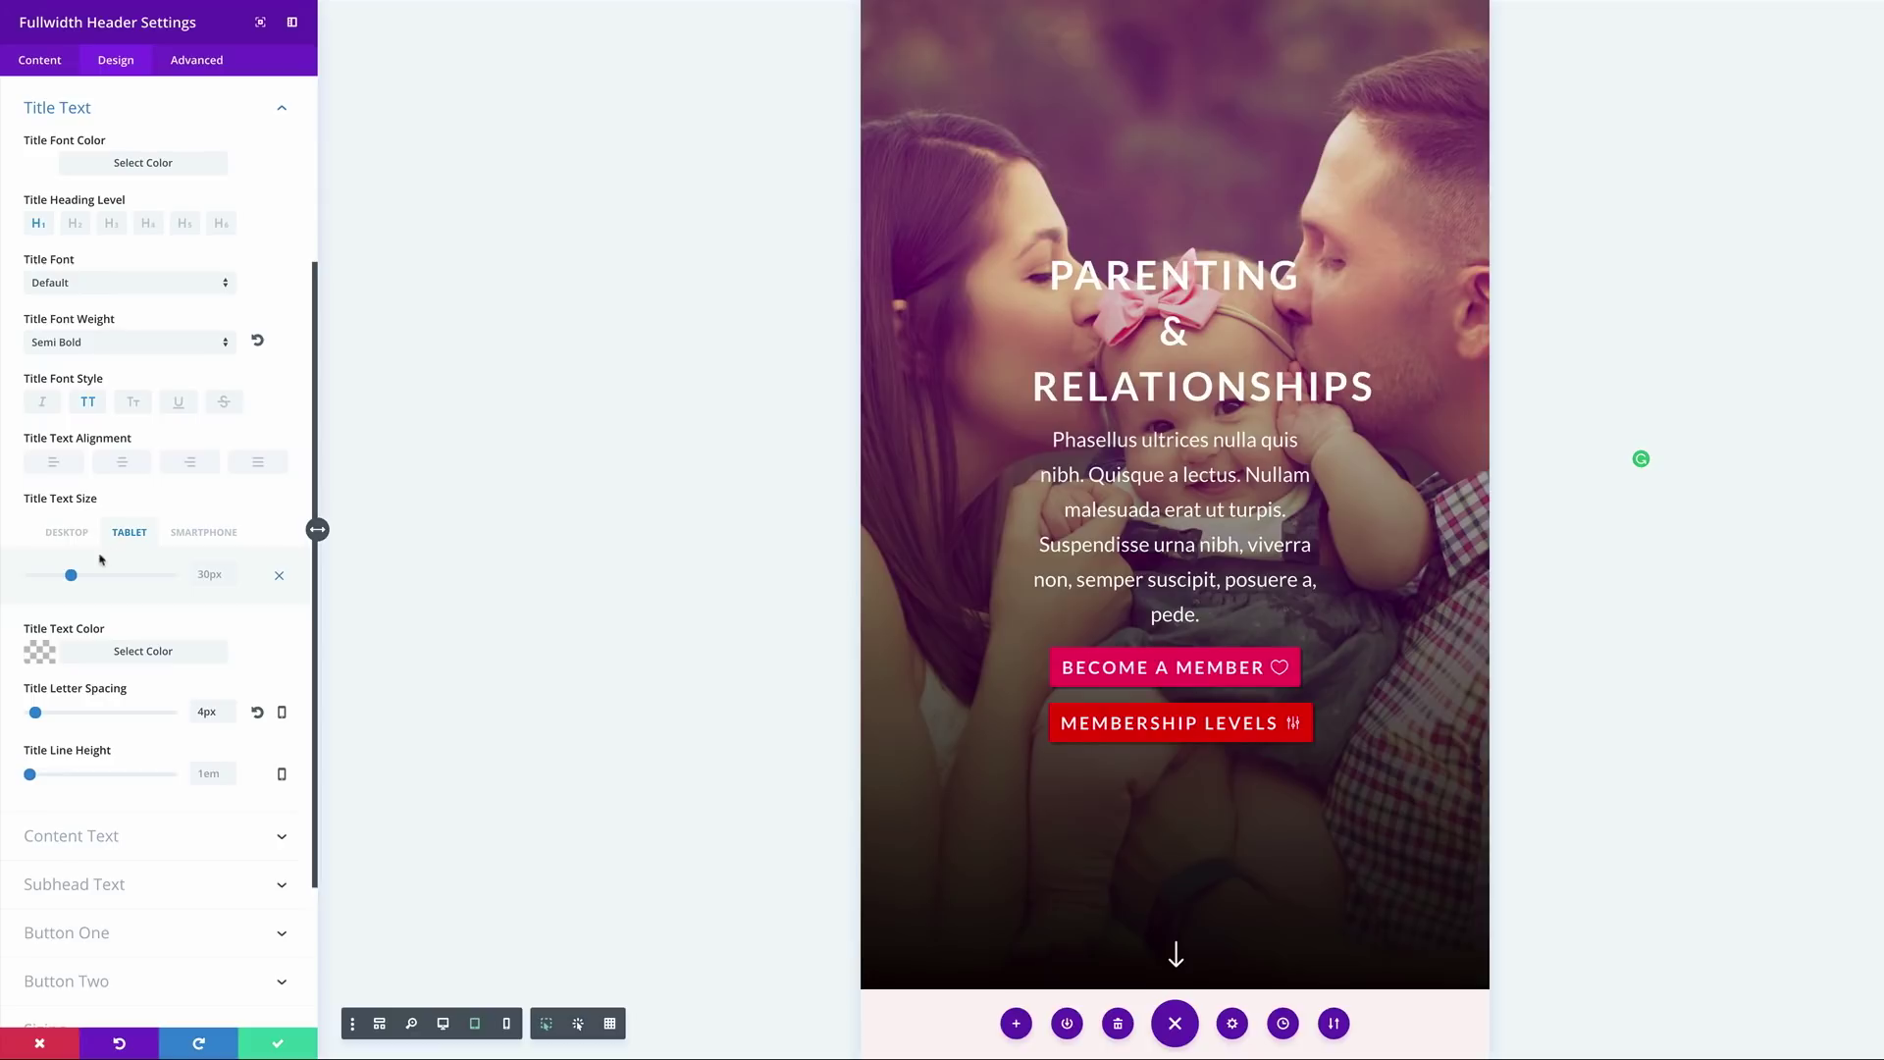
{"action": "left_click_drag", "start_coordinate": [72, 580], "coordinate": [70, 581]}
{"action": "left_click", "coordinate": [69, 576]}
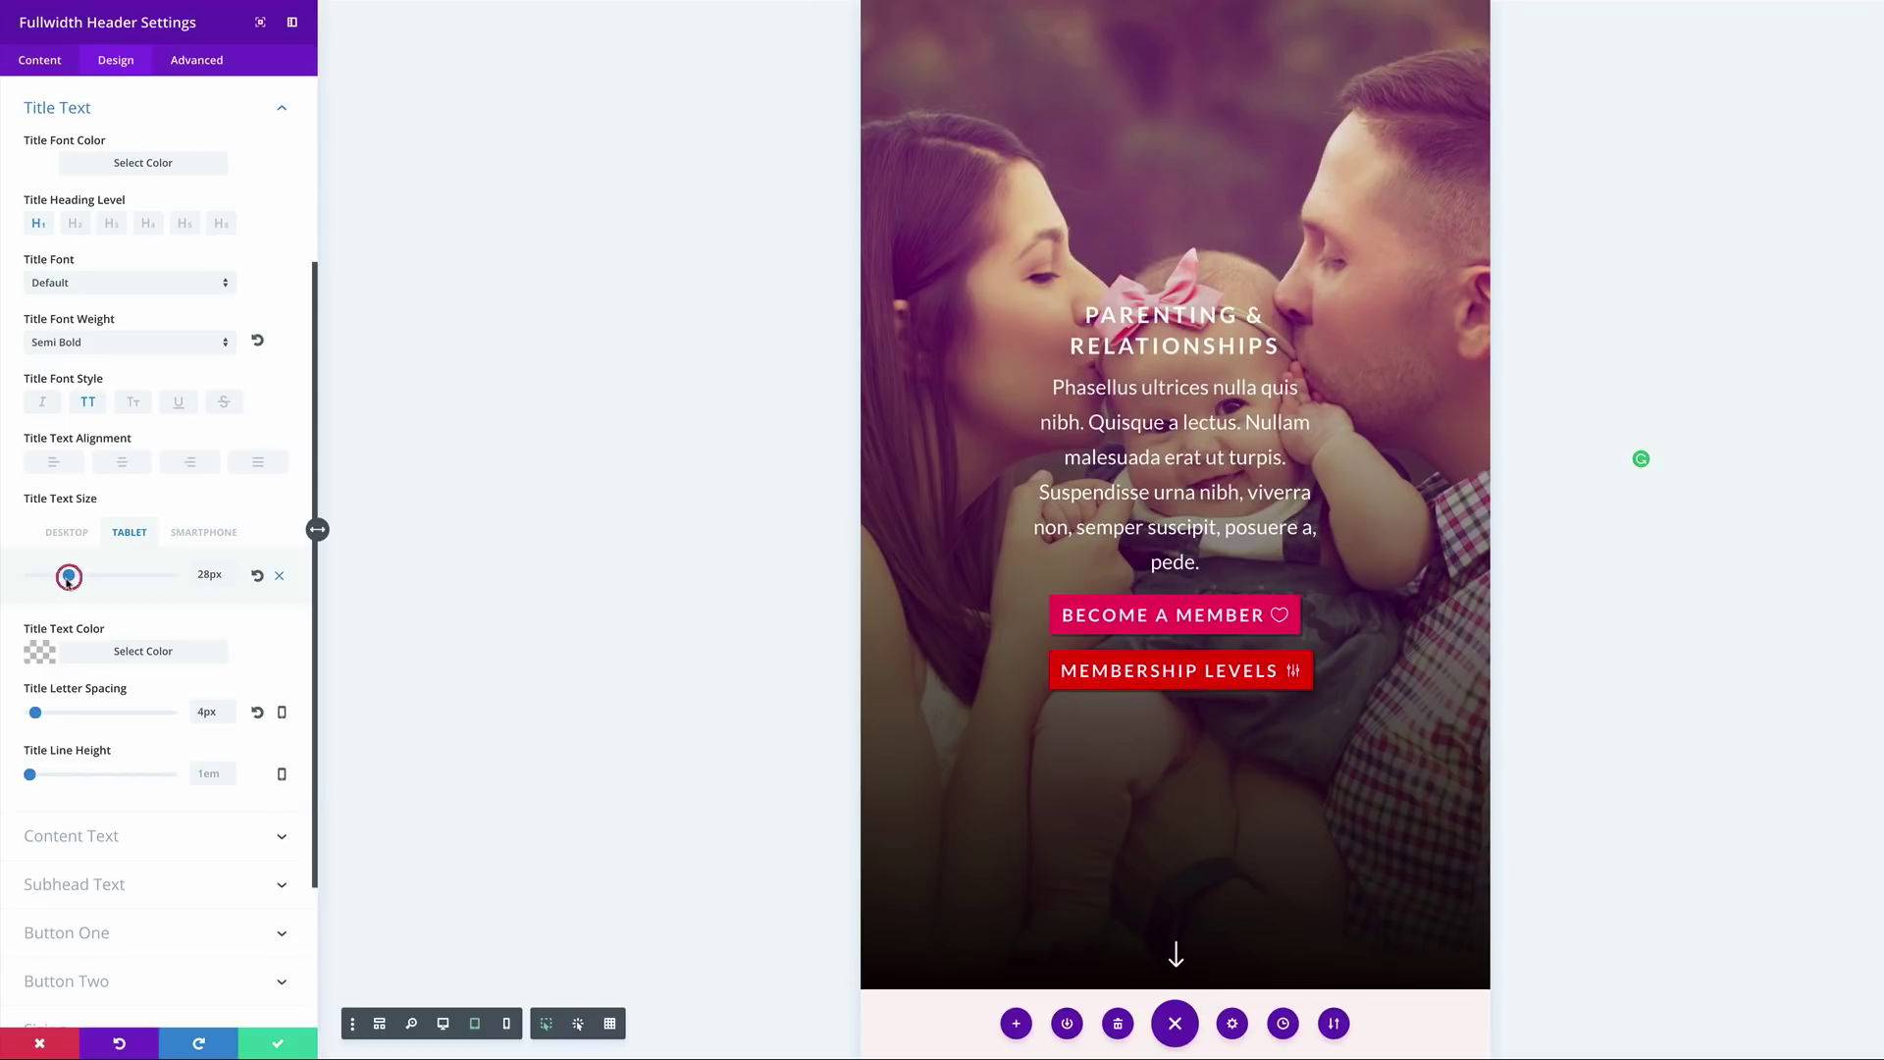
{"action": "left_click", "coordinate": [202, 532]}
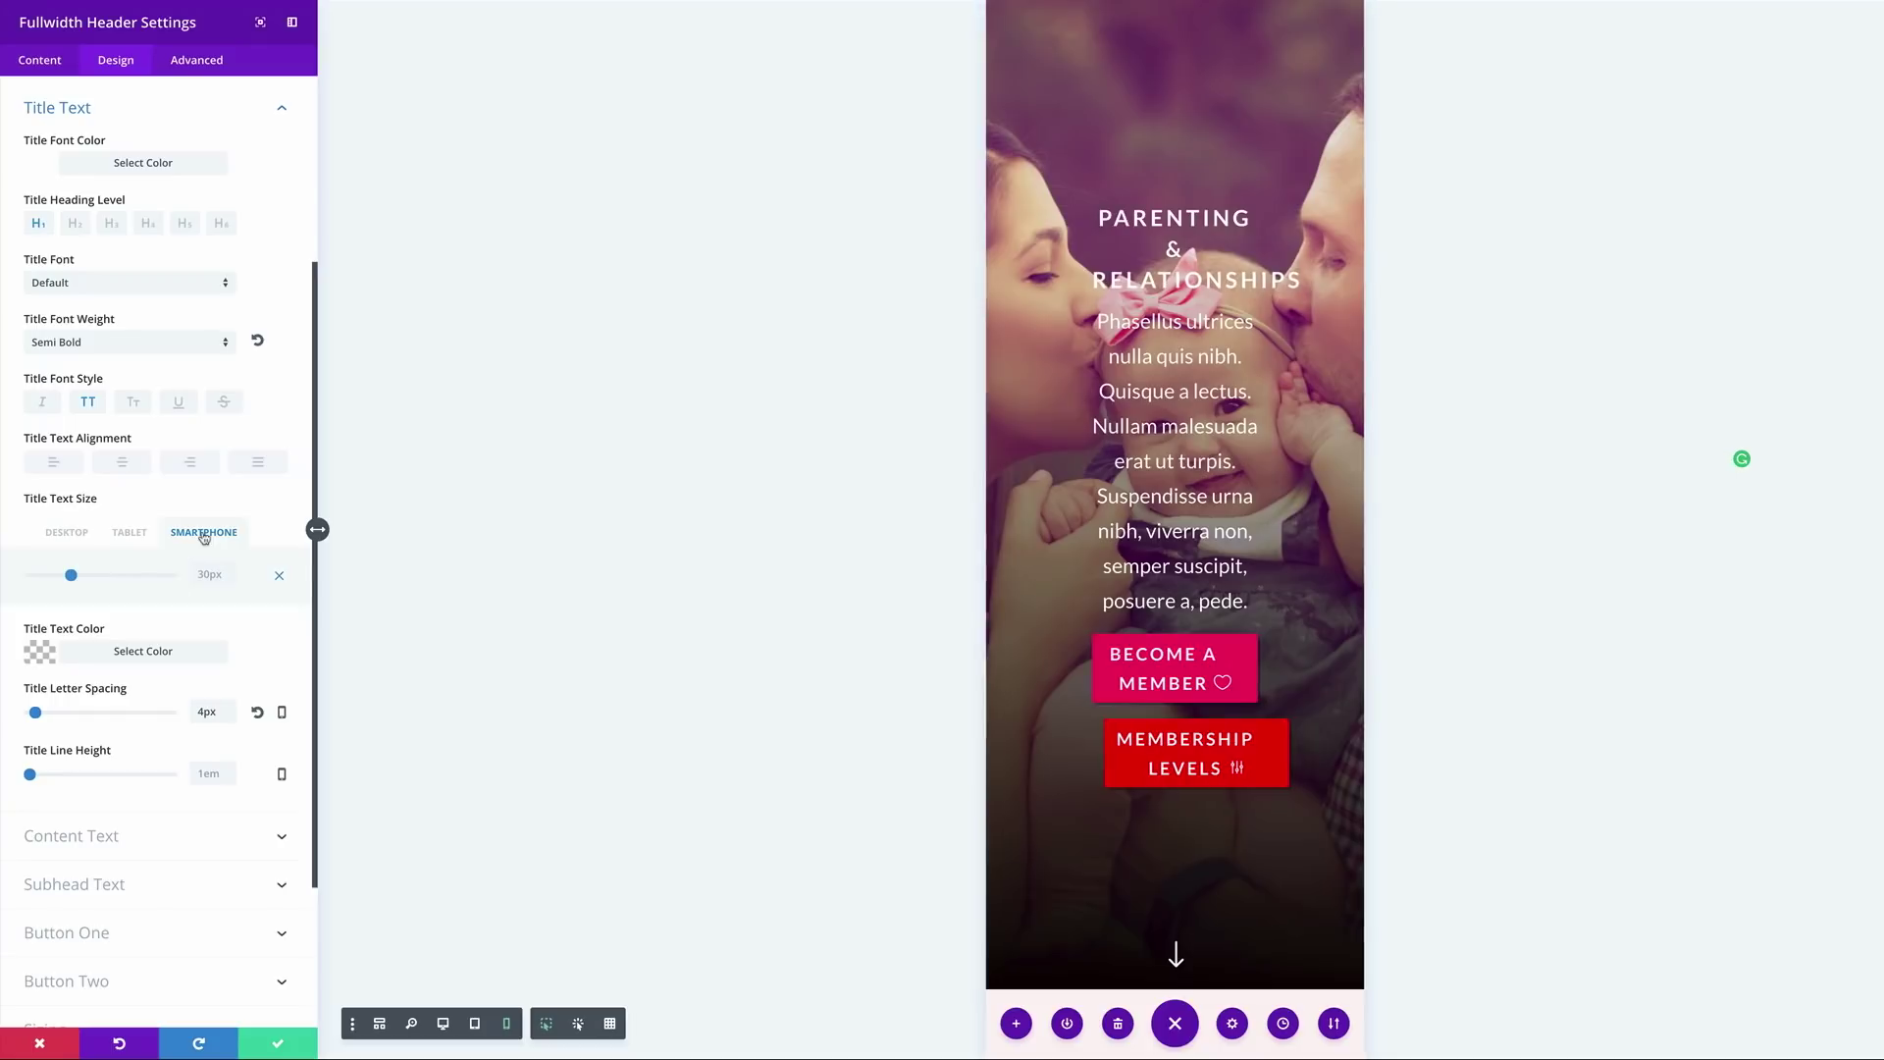
{"action": "left_click_drag", "start_coordinate": [77, 579], "coordinate": [57, 577]}
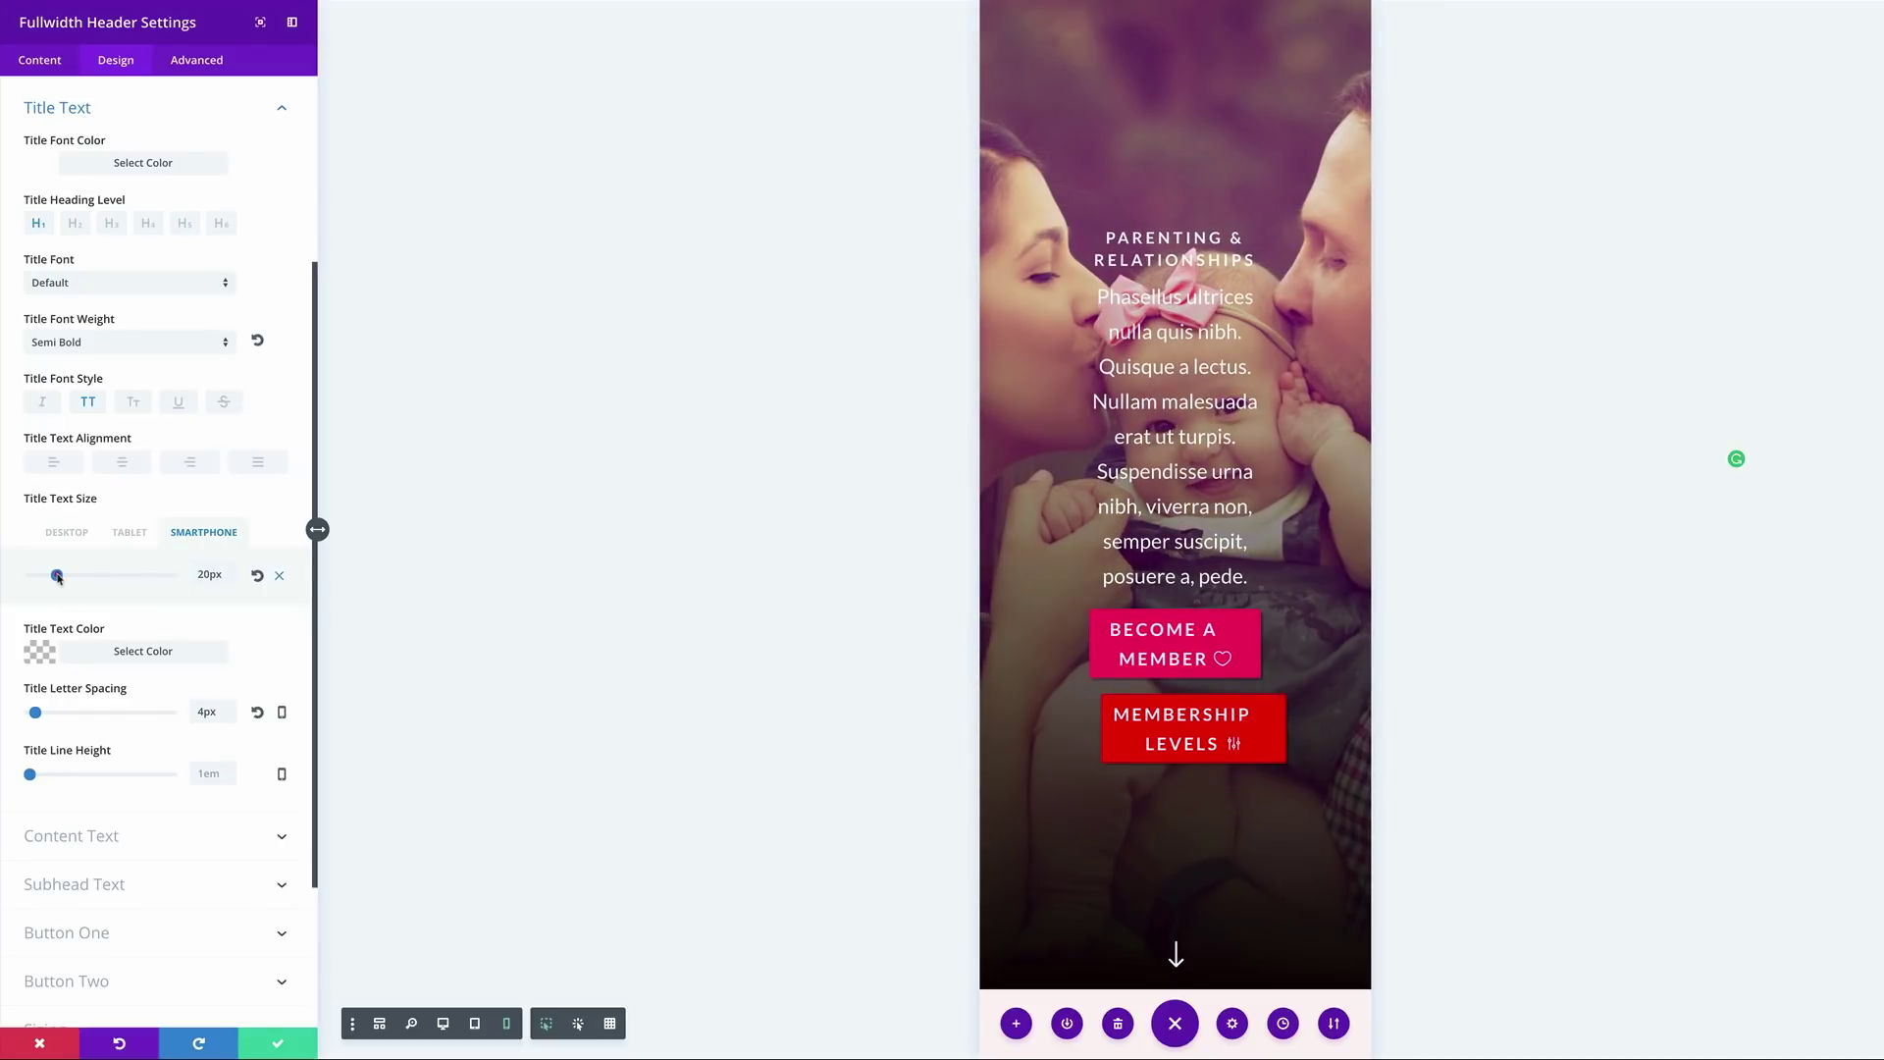
Compare the header's title text size in the tablet and desktop previews.
{"action": "left_click", "coordinate": [57, 577]}
{"action": "left_click", "coordinate": [129, 533]}
{"action": "left_click", "coordinate": [68, 533]}
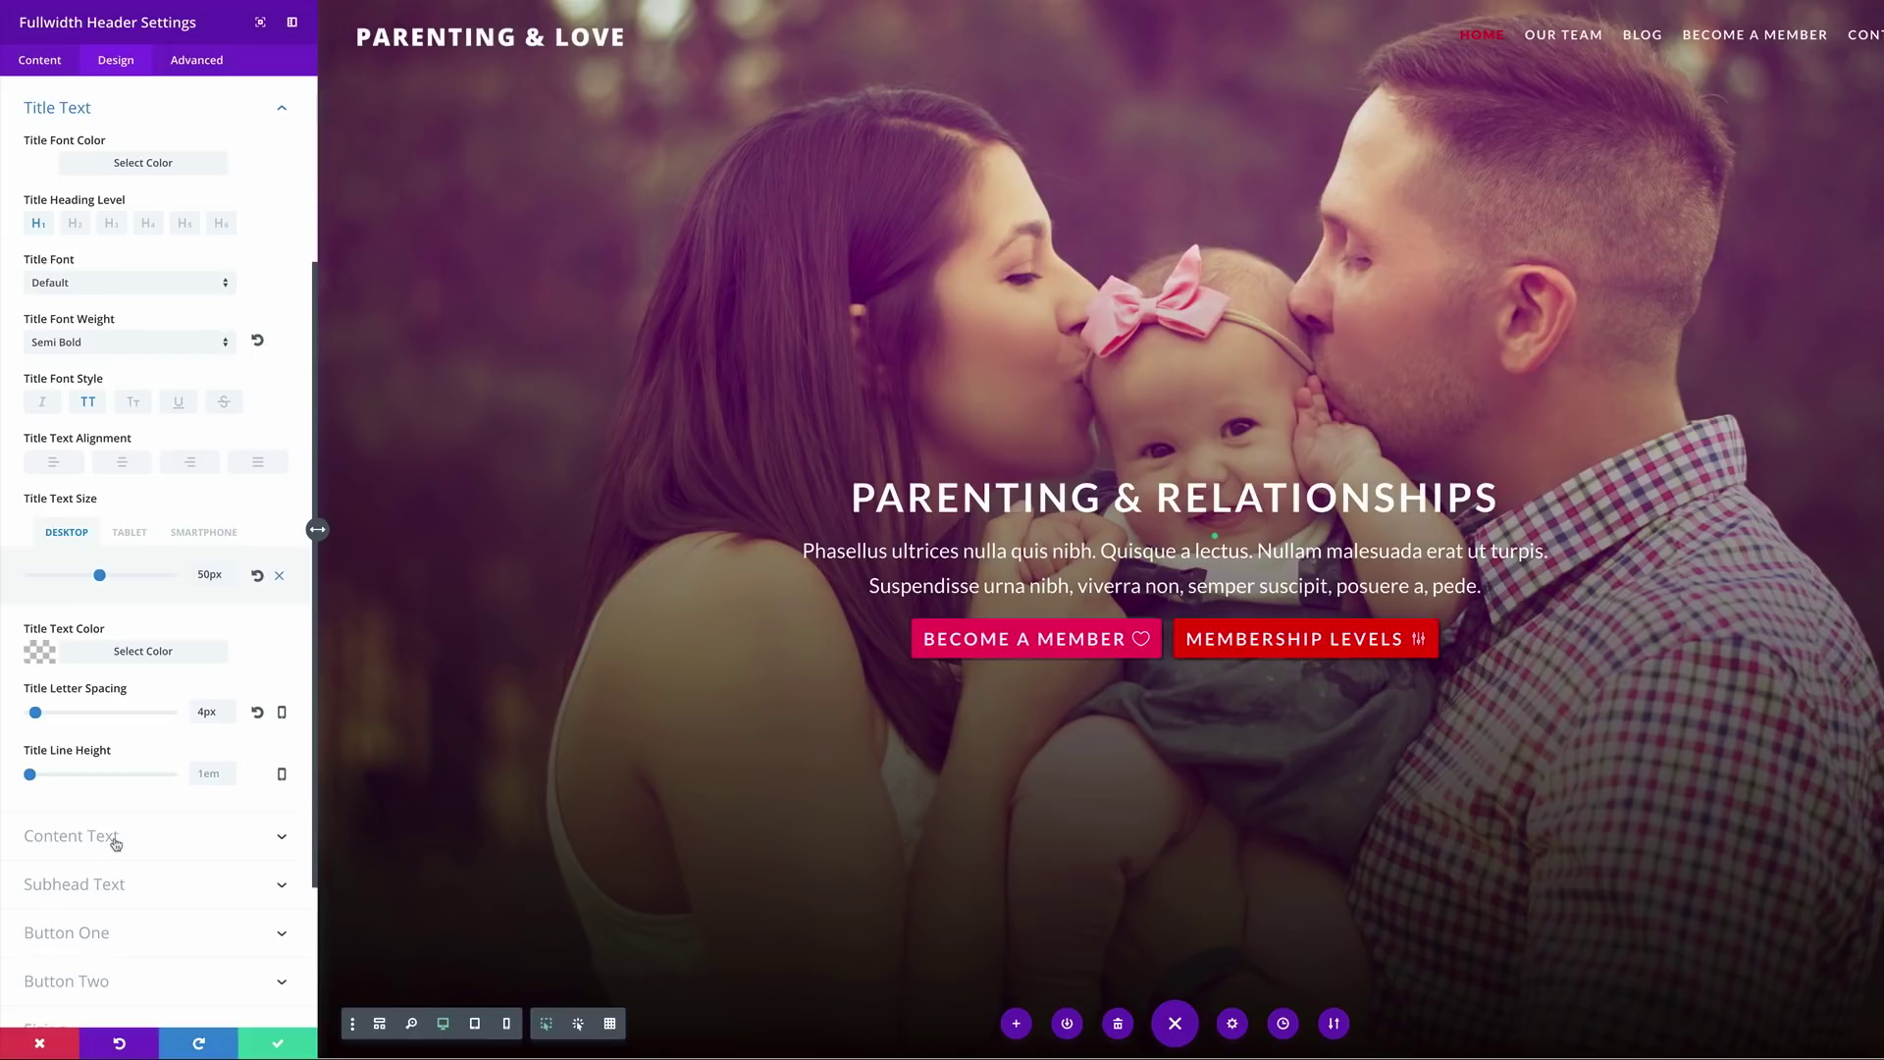
Set the desktop subhead text size of the fullwidth header to 28px.
{"action": "left_click", "coordinate": [114, 886]}
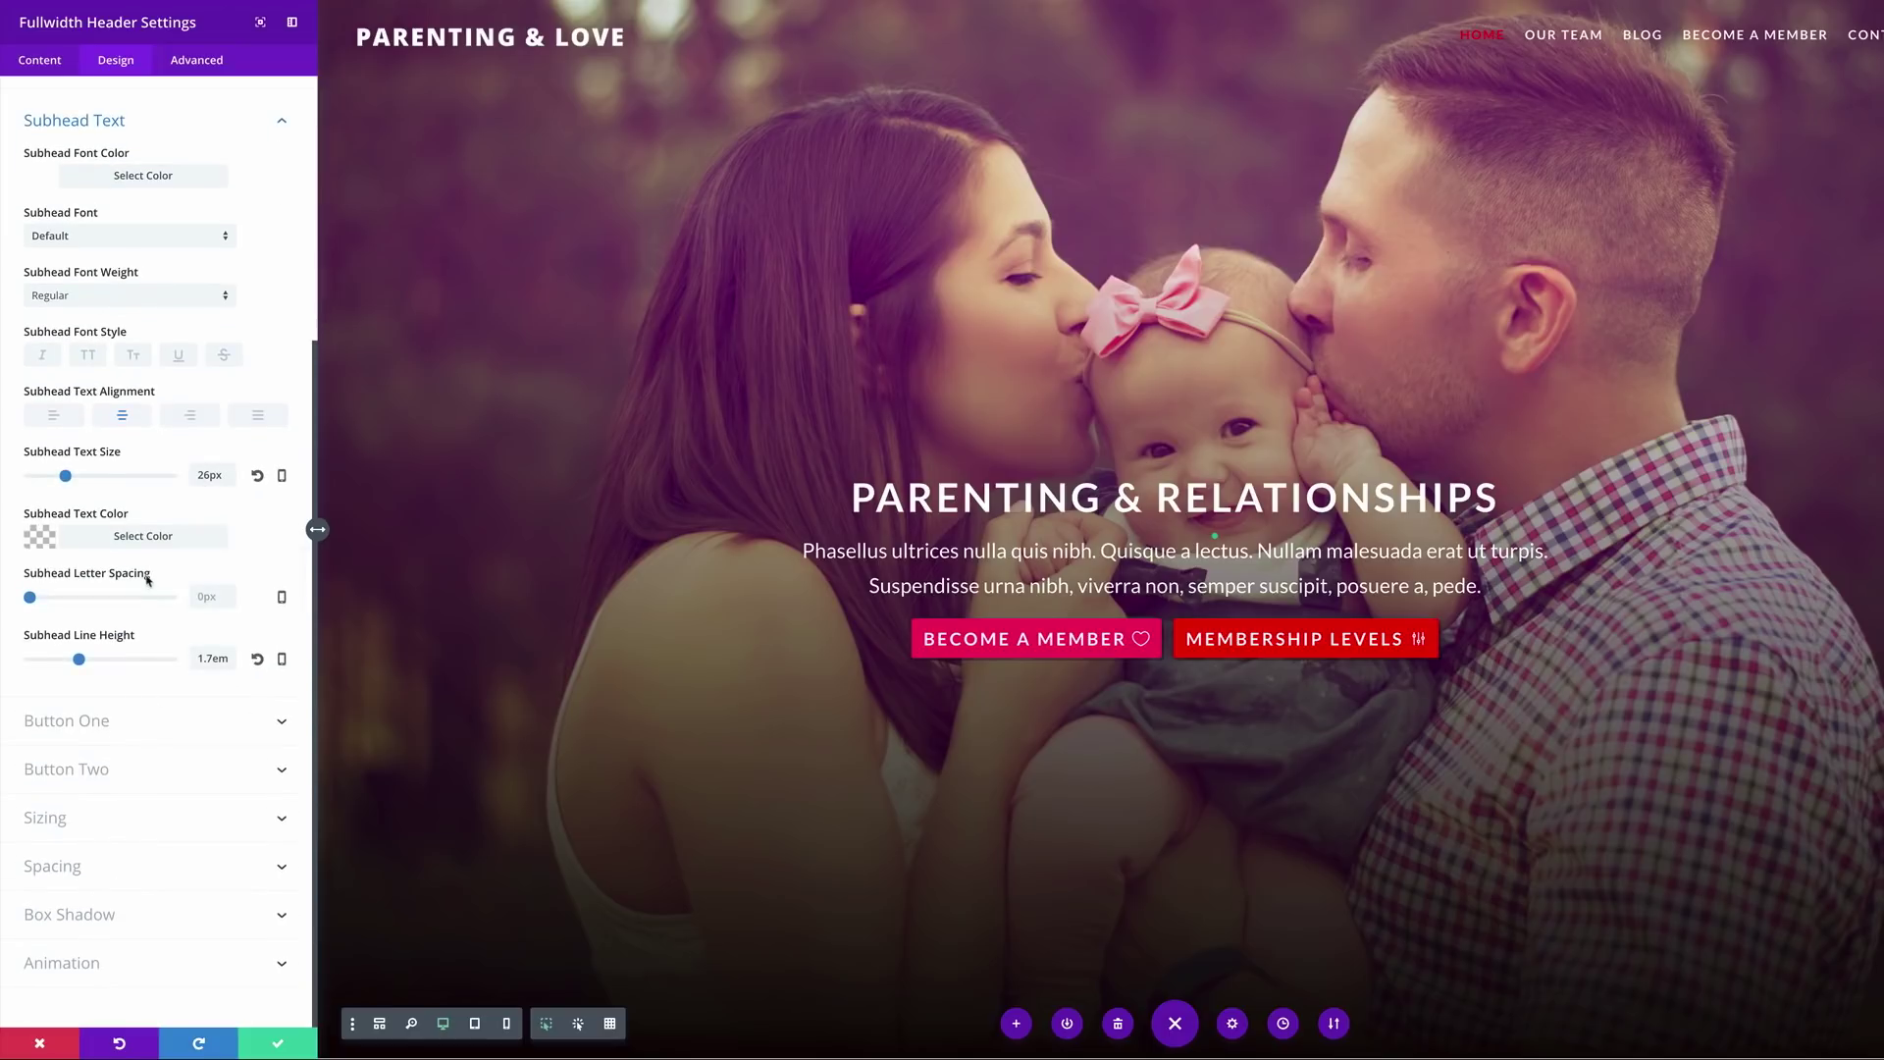
{"action": "left_click_drag", "start_coordinate": [64, 478], "coordinate": [68, 480]}
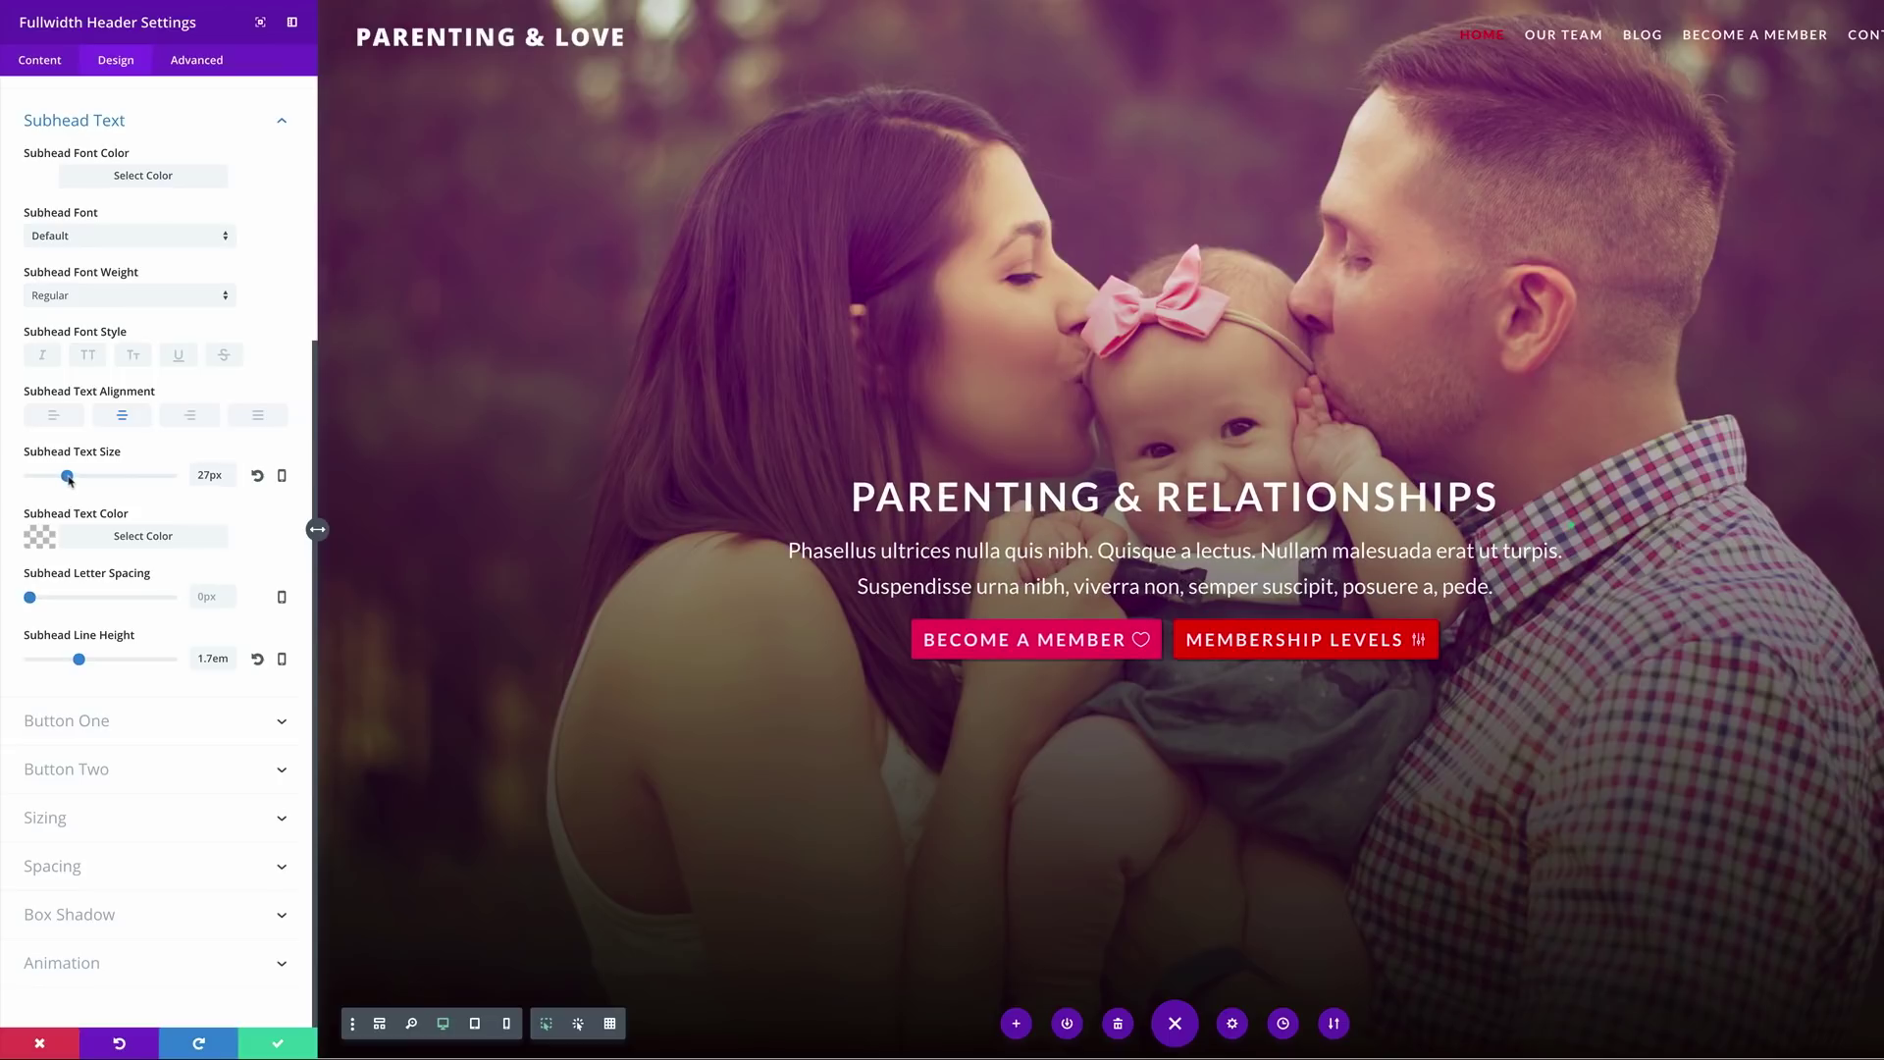
{"action": "left_click_drag", "start_coordinate": [68, 479], "coordinate": [70, 480]}
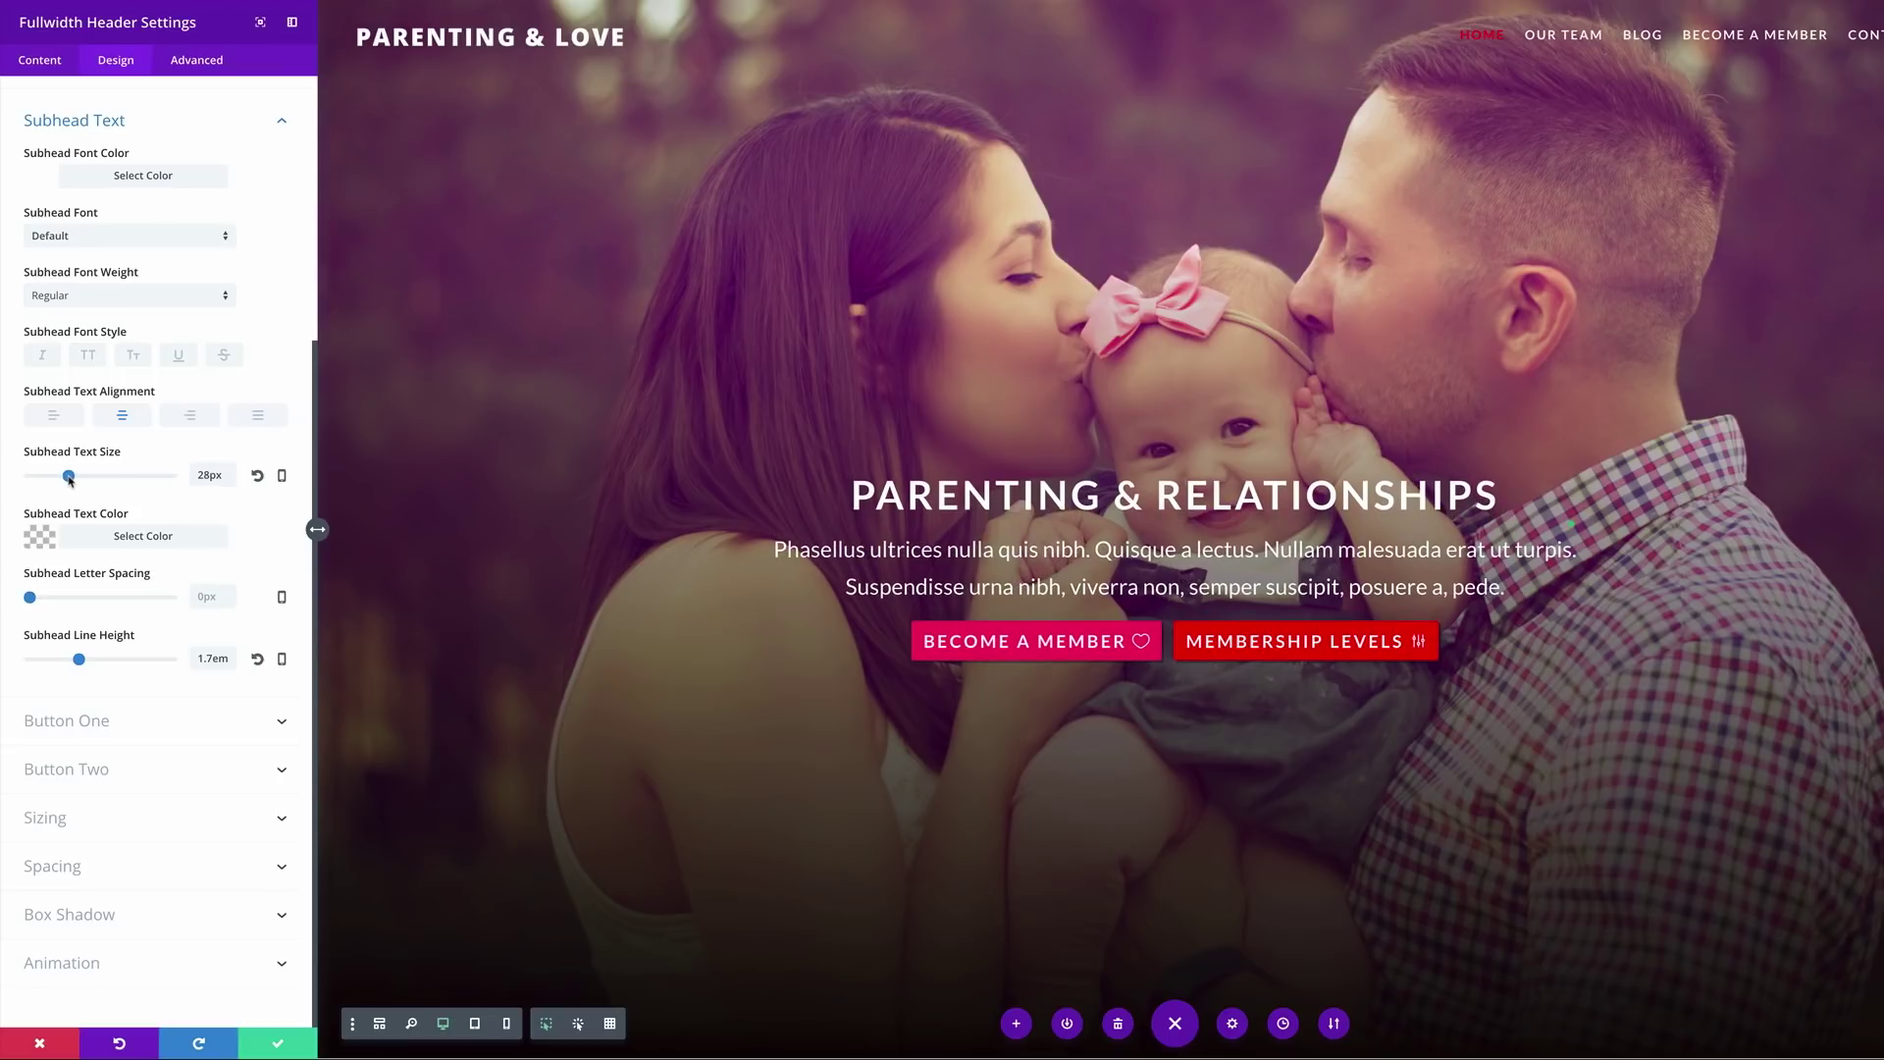
Enable responsive values for the subhead text size and set it to 22px for tablet and 18px for smartphone.
{"action": "left_click", "coordinate": [282, 477]}
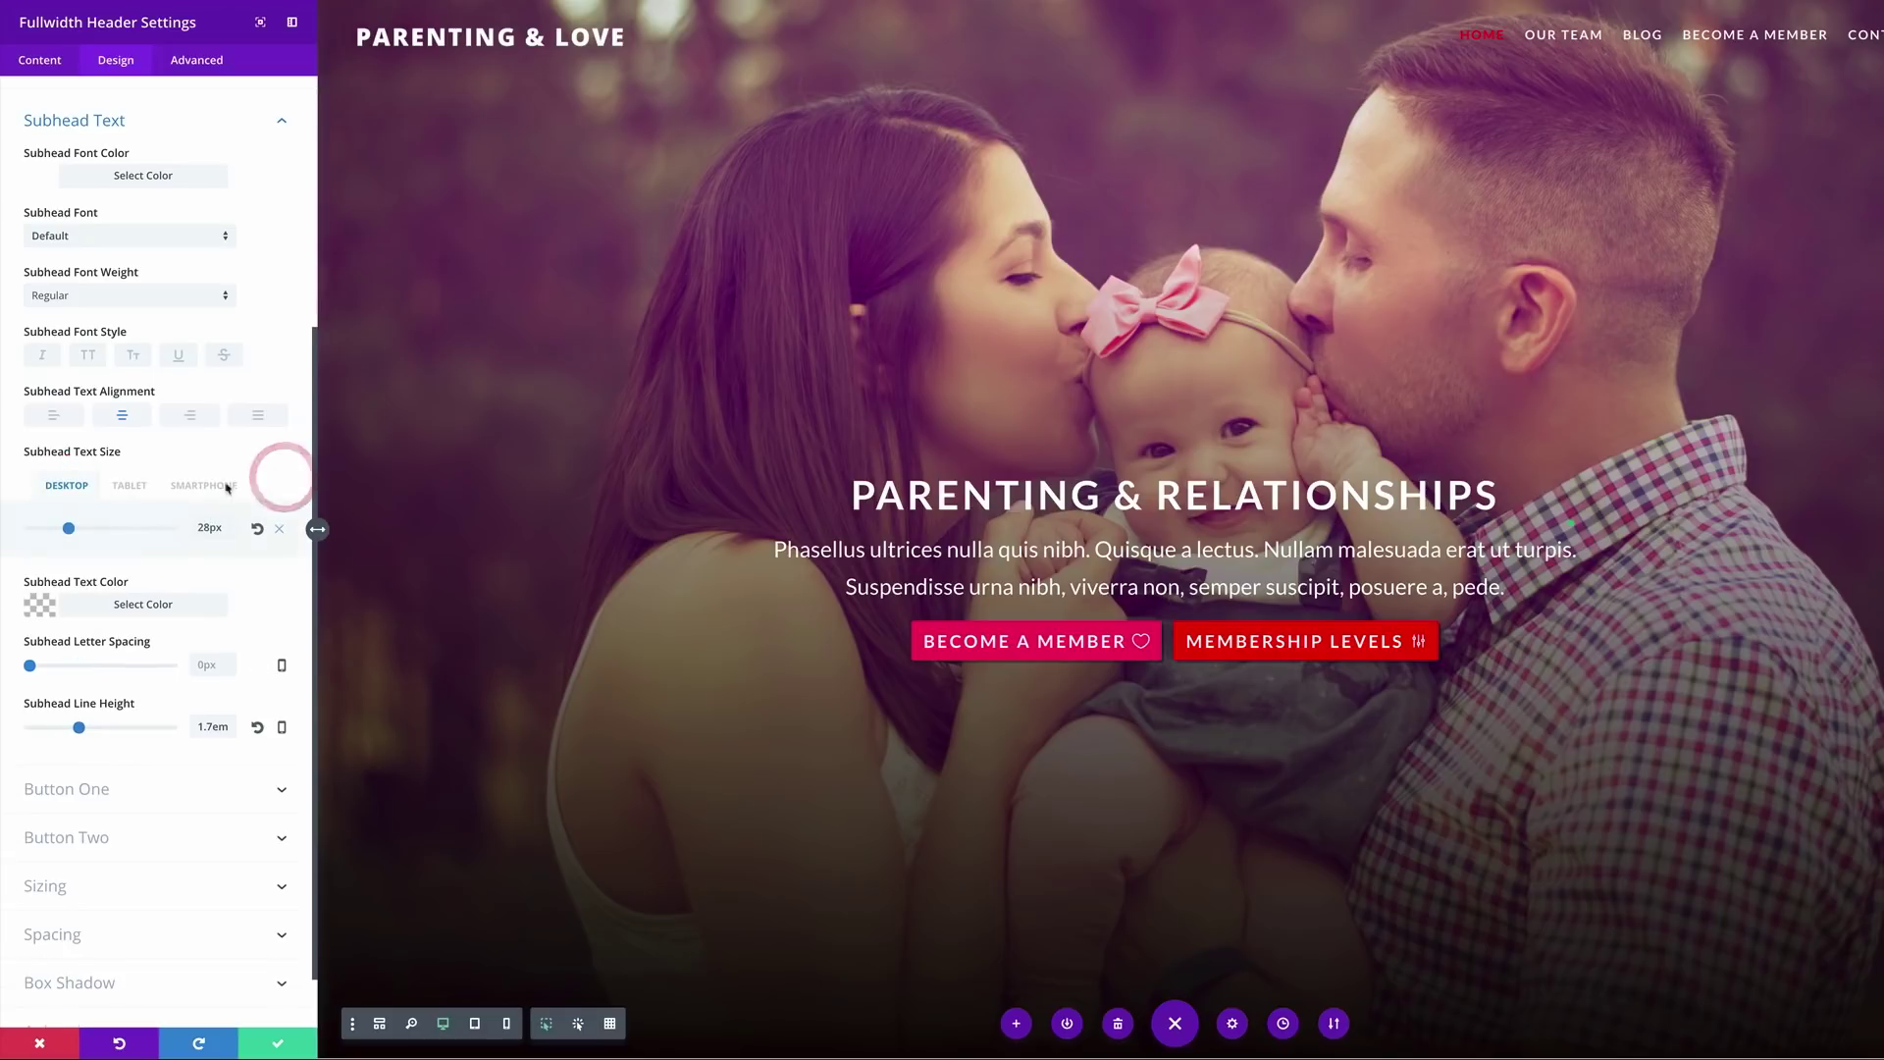
{"action": "left_click", "coordinate": [132, 486]}
{"action": "left_click", "coordinate": [130, 485]}
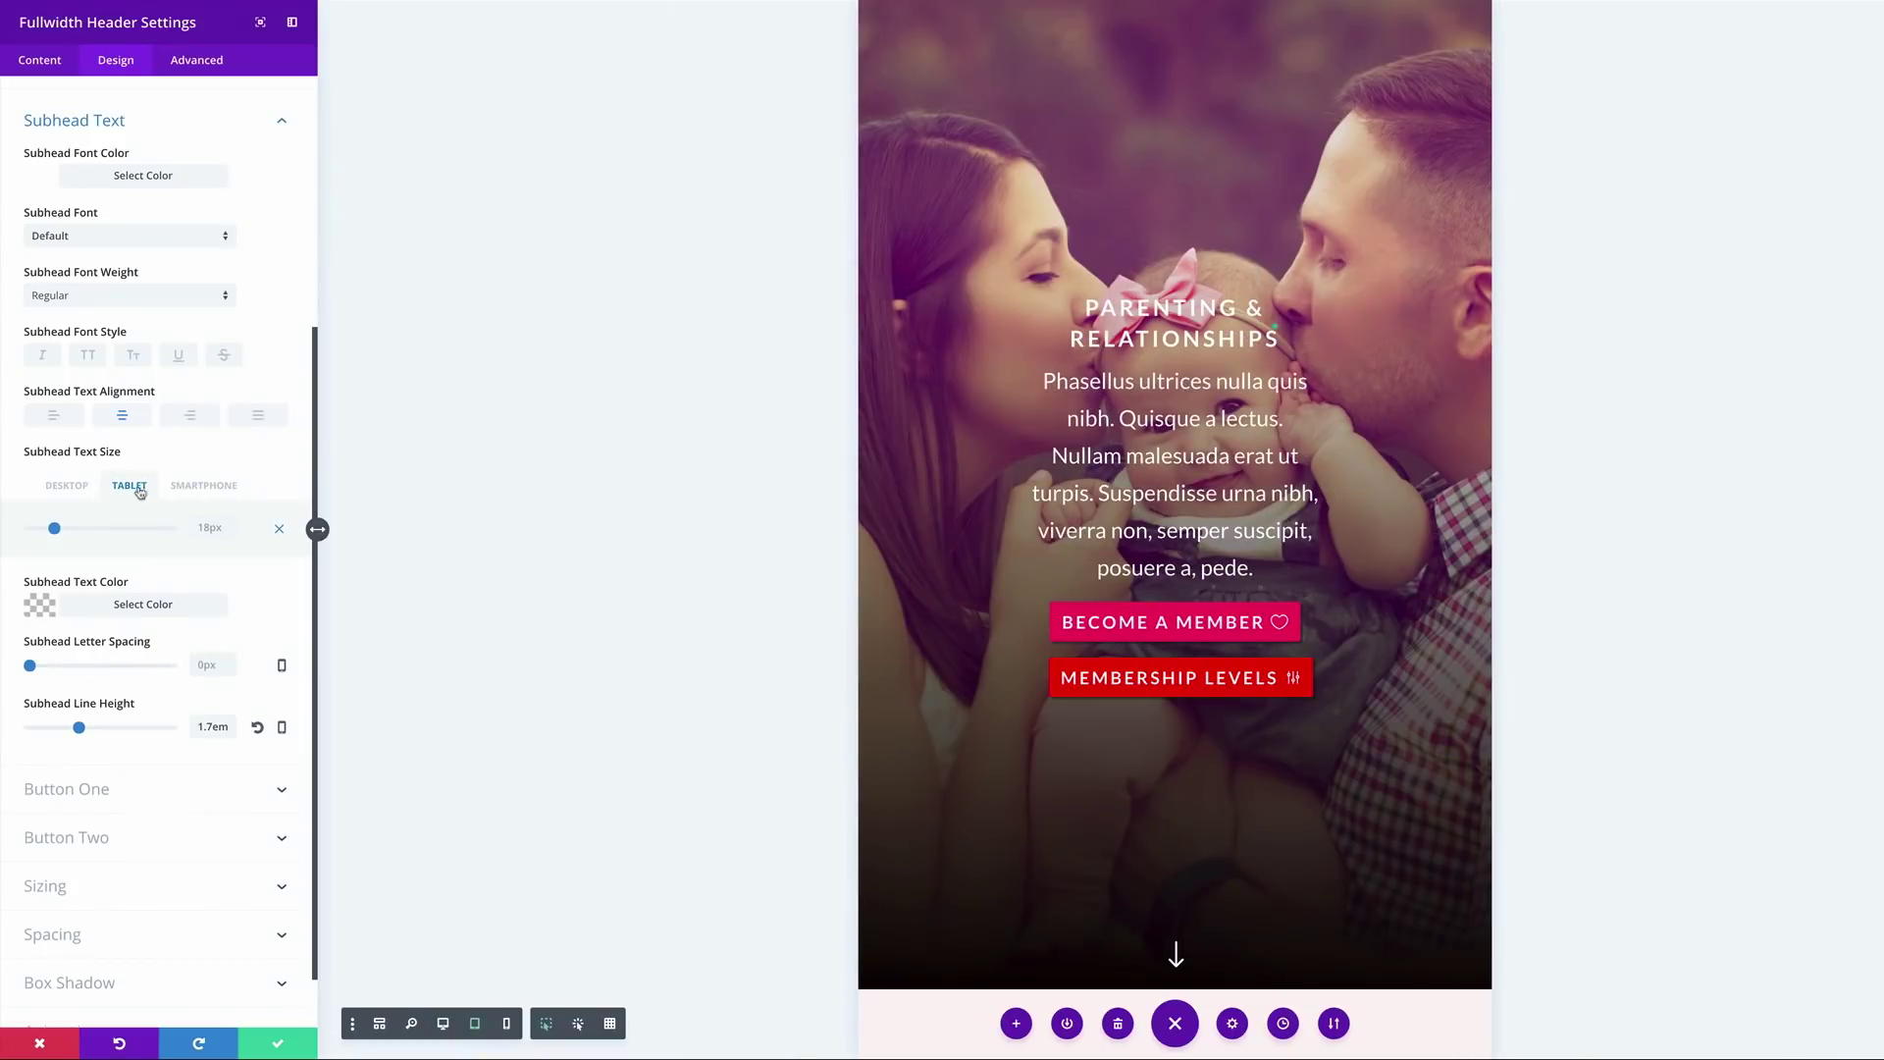
{"action": "left_click_drag", "start_coordinate": [54, 528], "coordinate": [61, 531]}
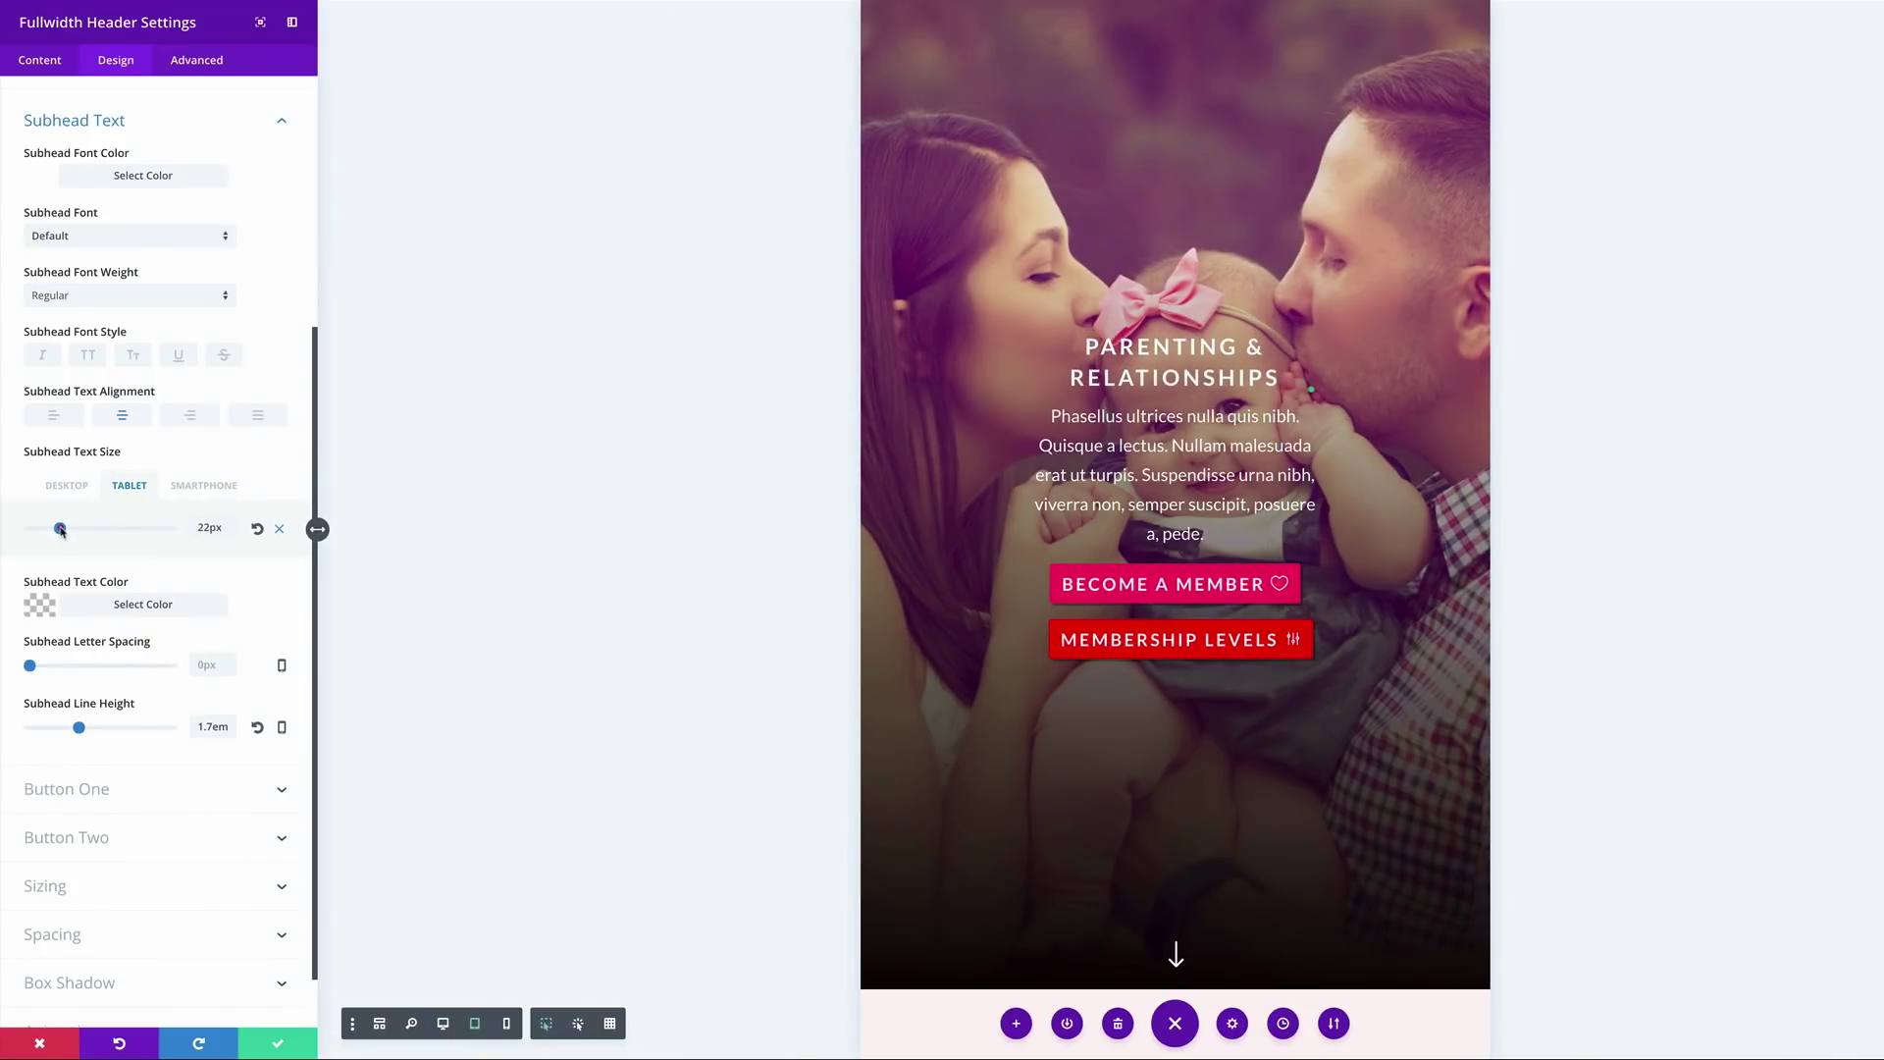
{"action": "left_click", "coordinate": [203, 486]}
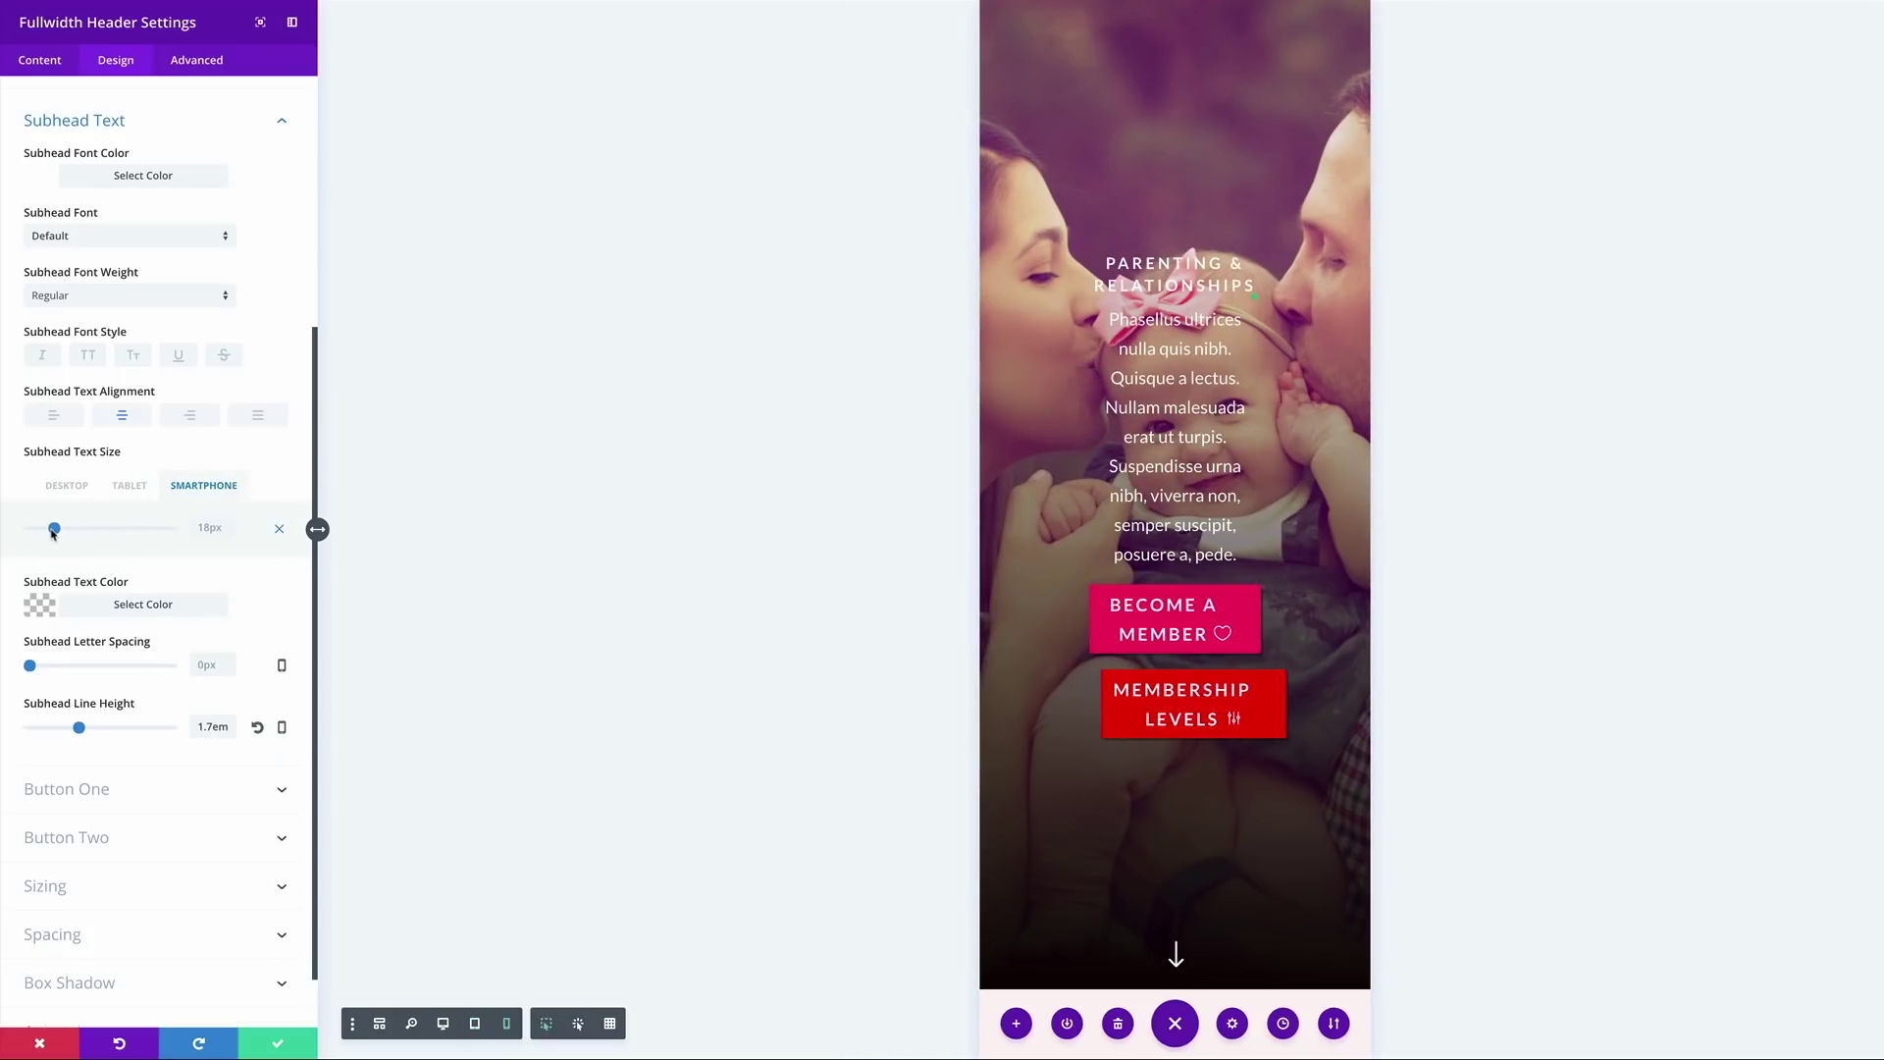
{"action": "left_click_drag", "start_coordinate": [54, 531], "coordinate": [54, 530]}
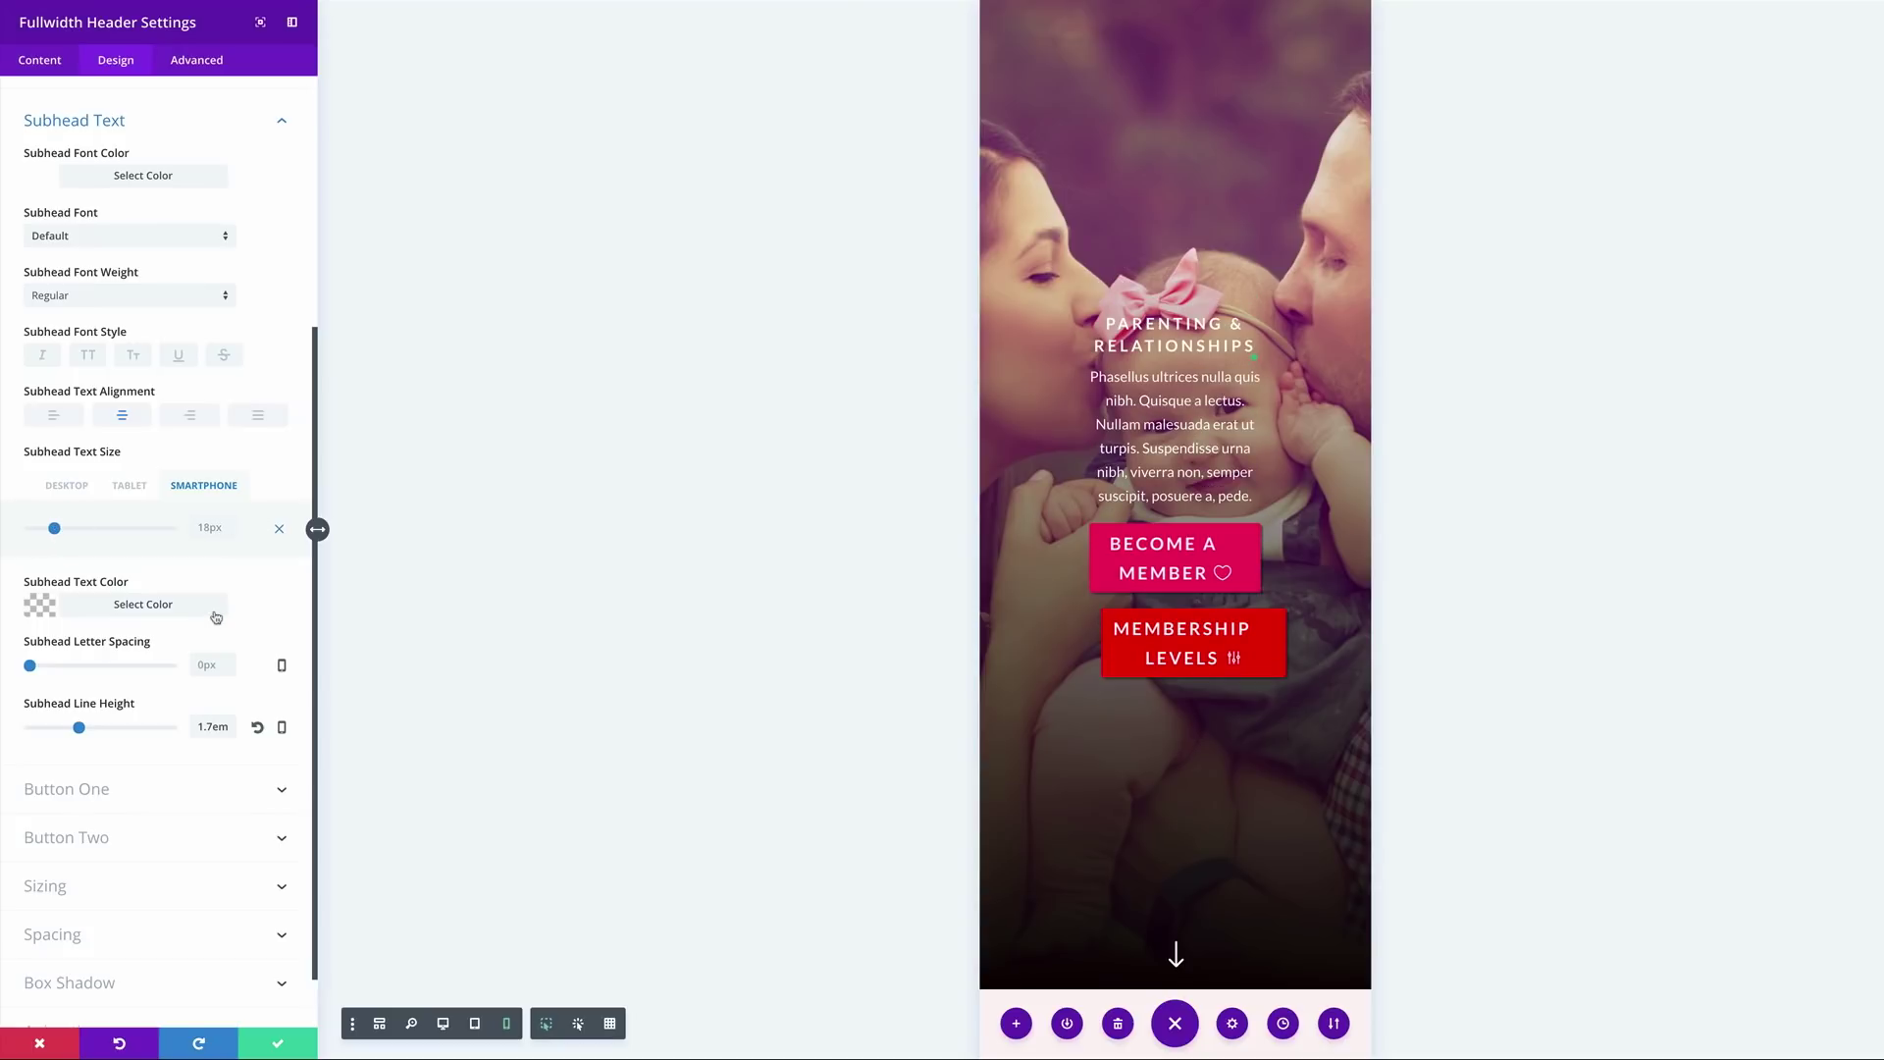
Open the Button One design settings of the fullwidth header and go to its letter spacing.
{"action": "scroll", "coordinate": [277, 630], "scroll_direction": "down", "scroll_amount": 1}
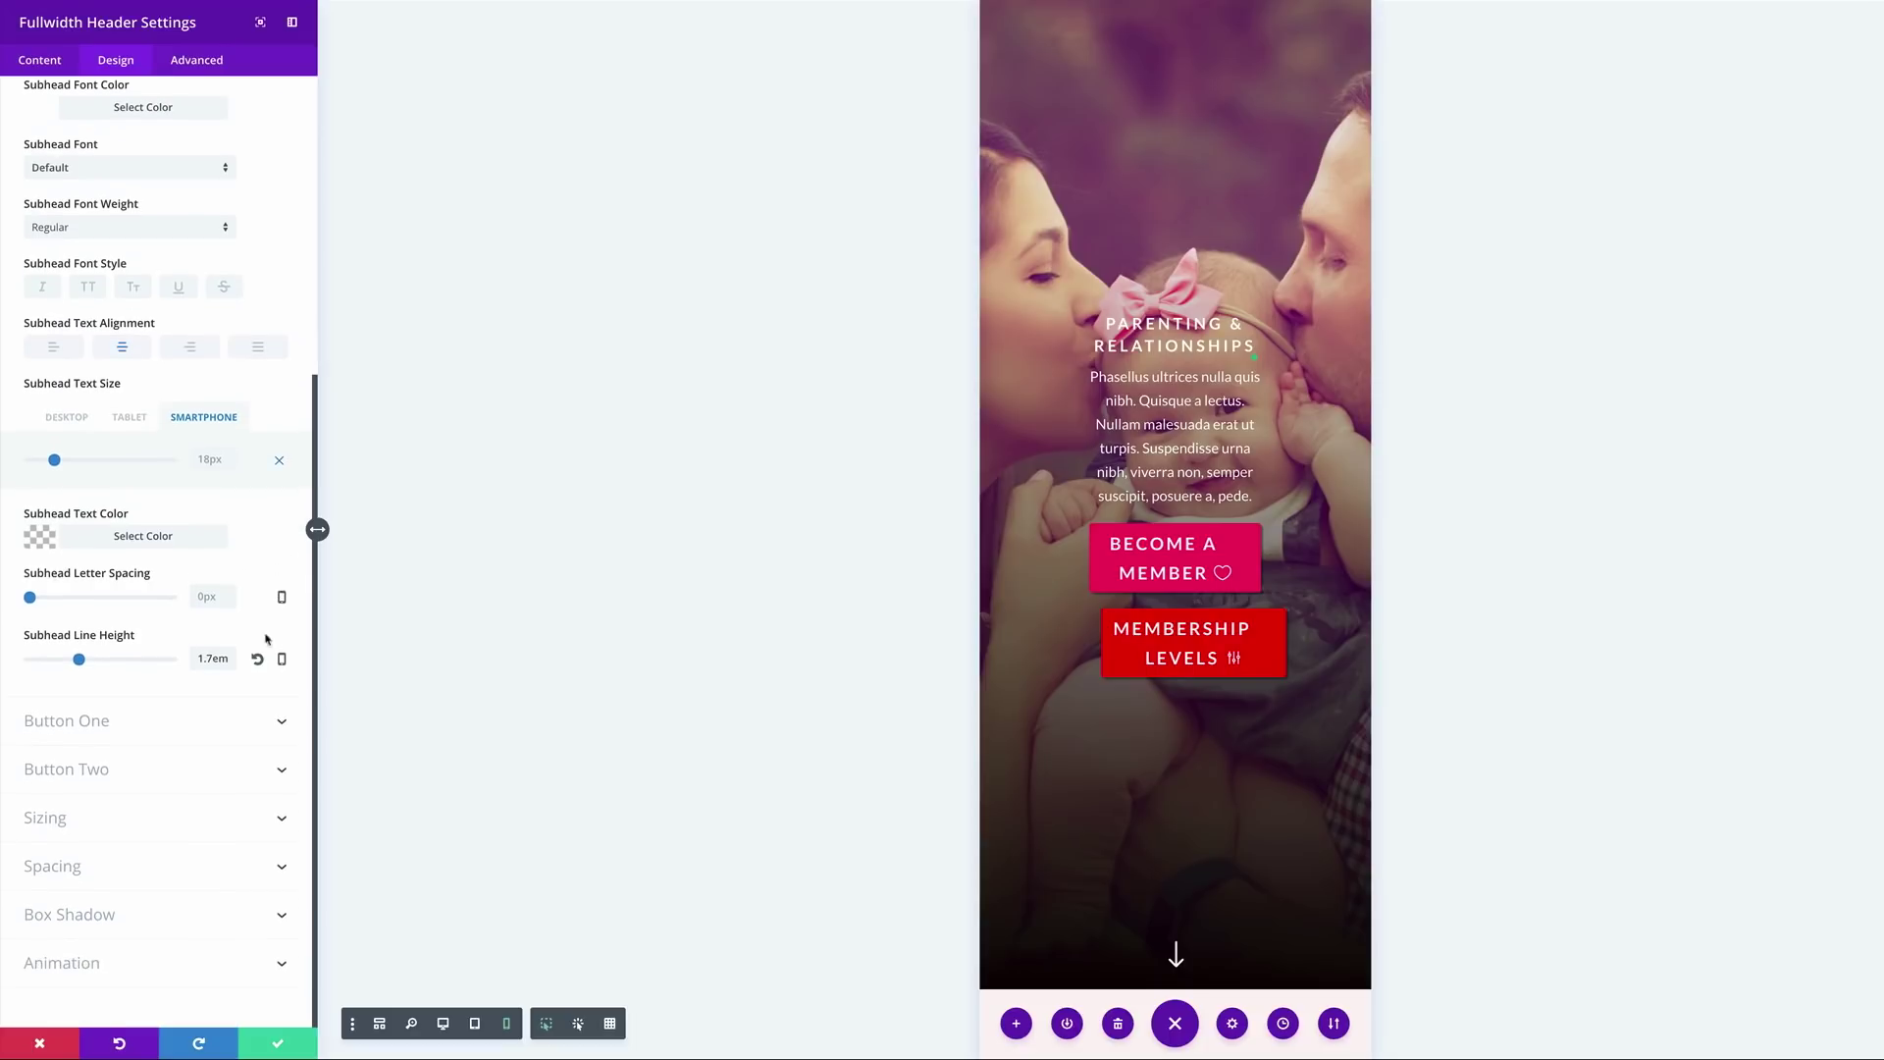
{"action": "left_click", "coordinate": [108, 729]}
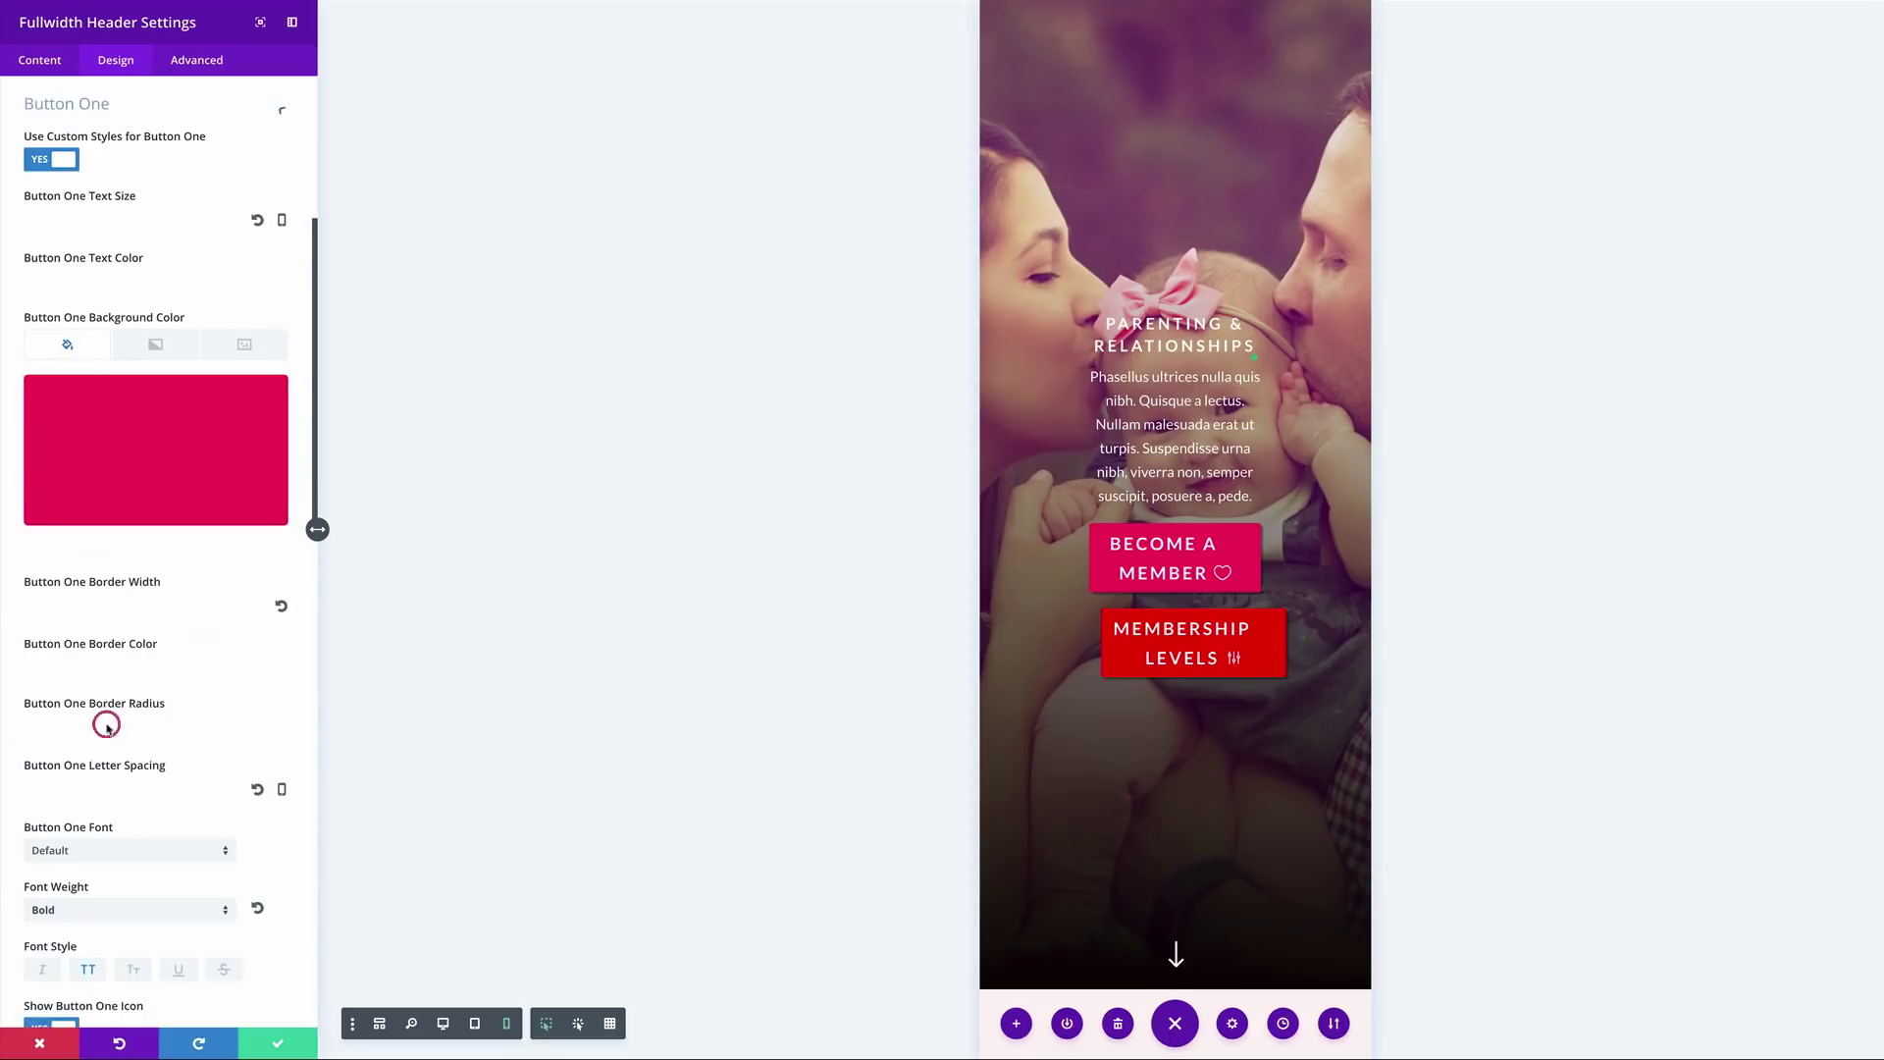
{"action": "scroll", "coordinate": [235, 646], "scroll_direction": "down", "scroll_amount": 2}
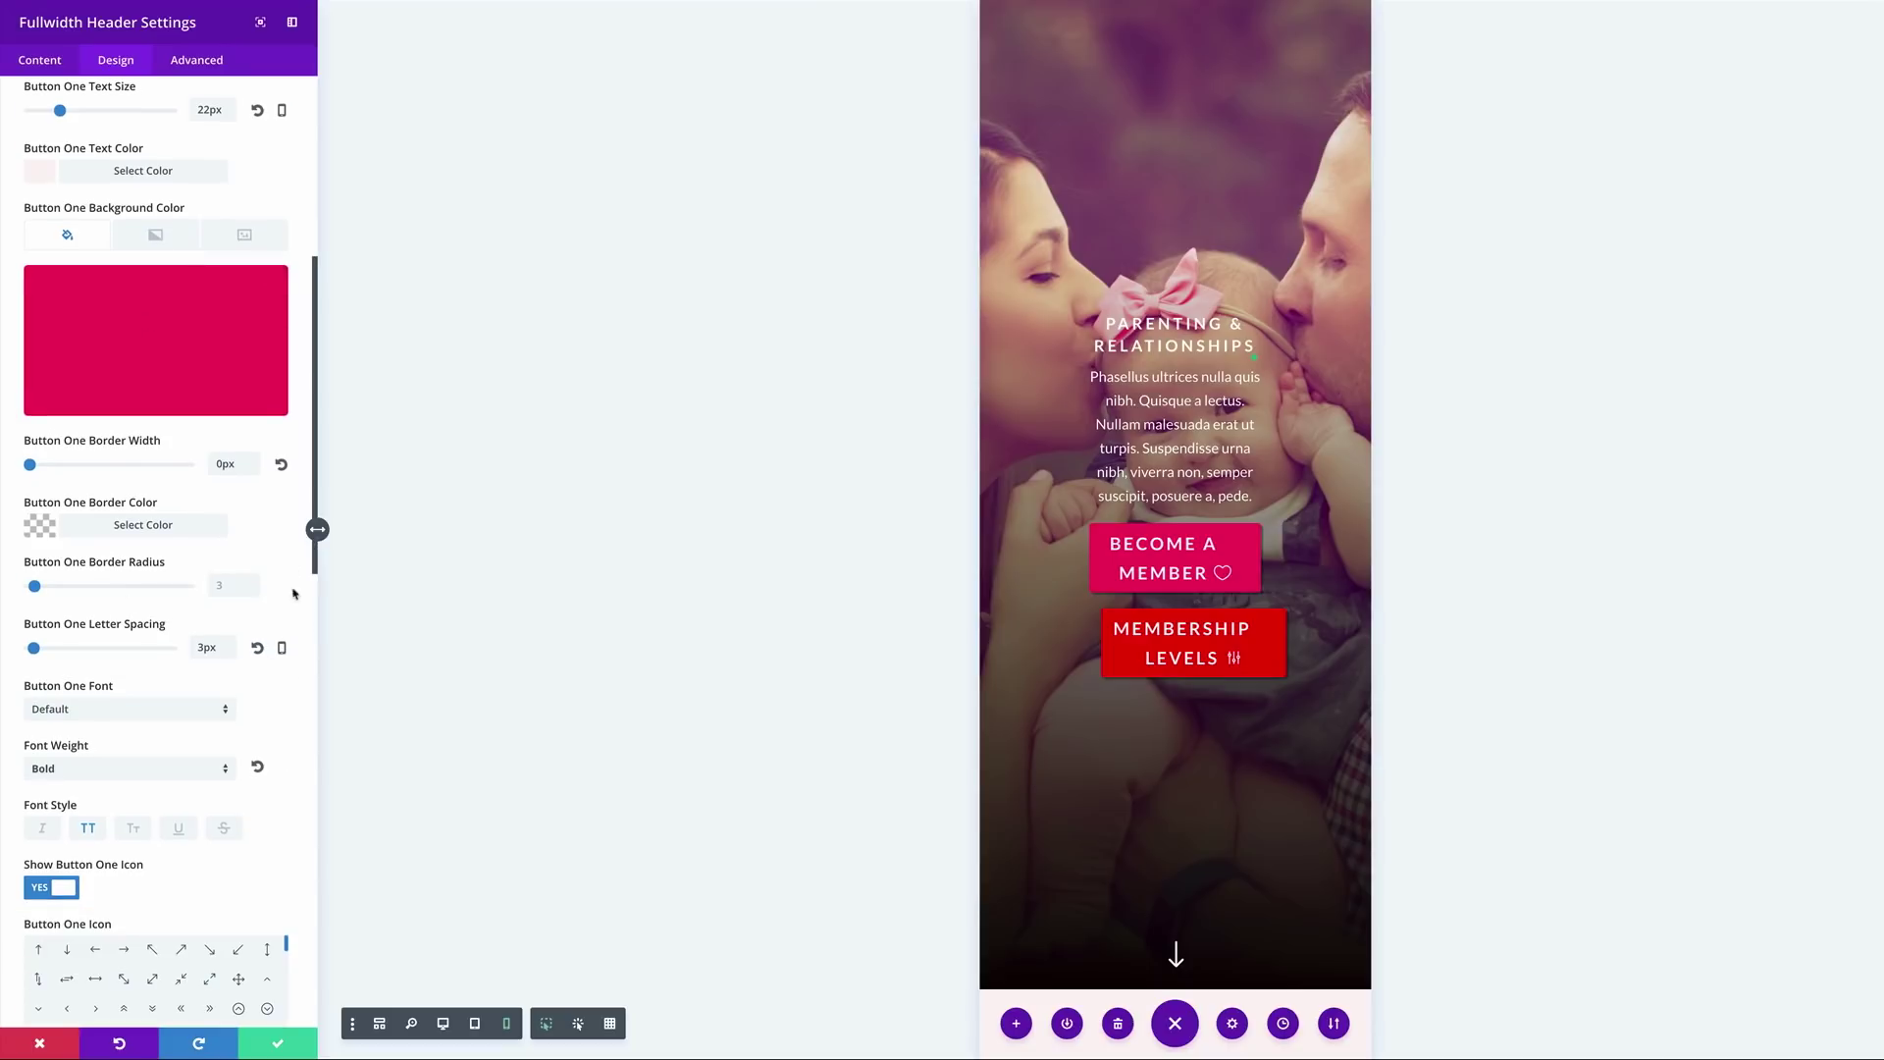
{"action": "left_click", "coordinate": [282, 650]}
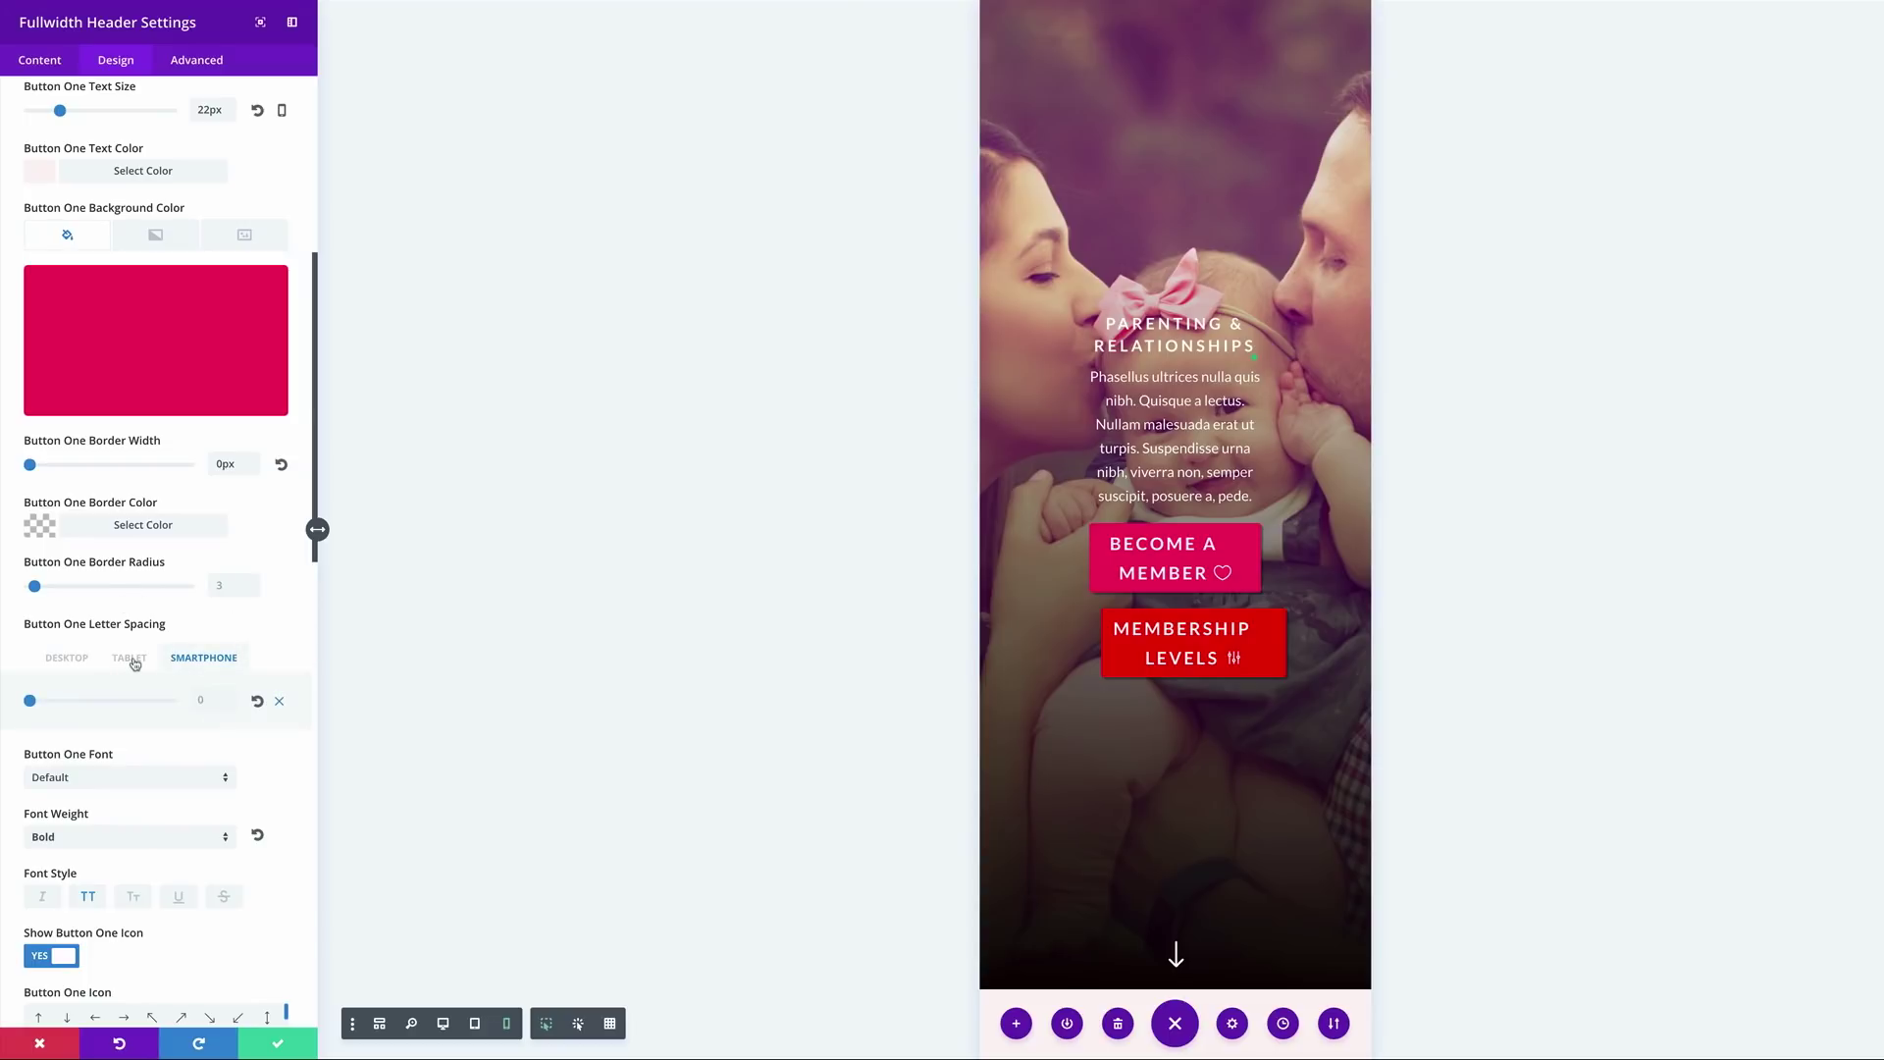
{"action": "left_click", "coordinate": [134, 660]}
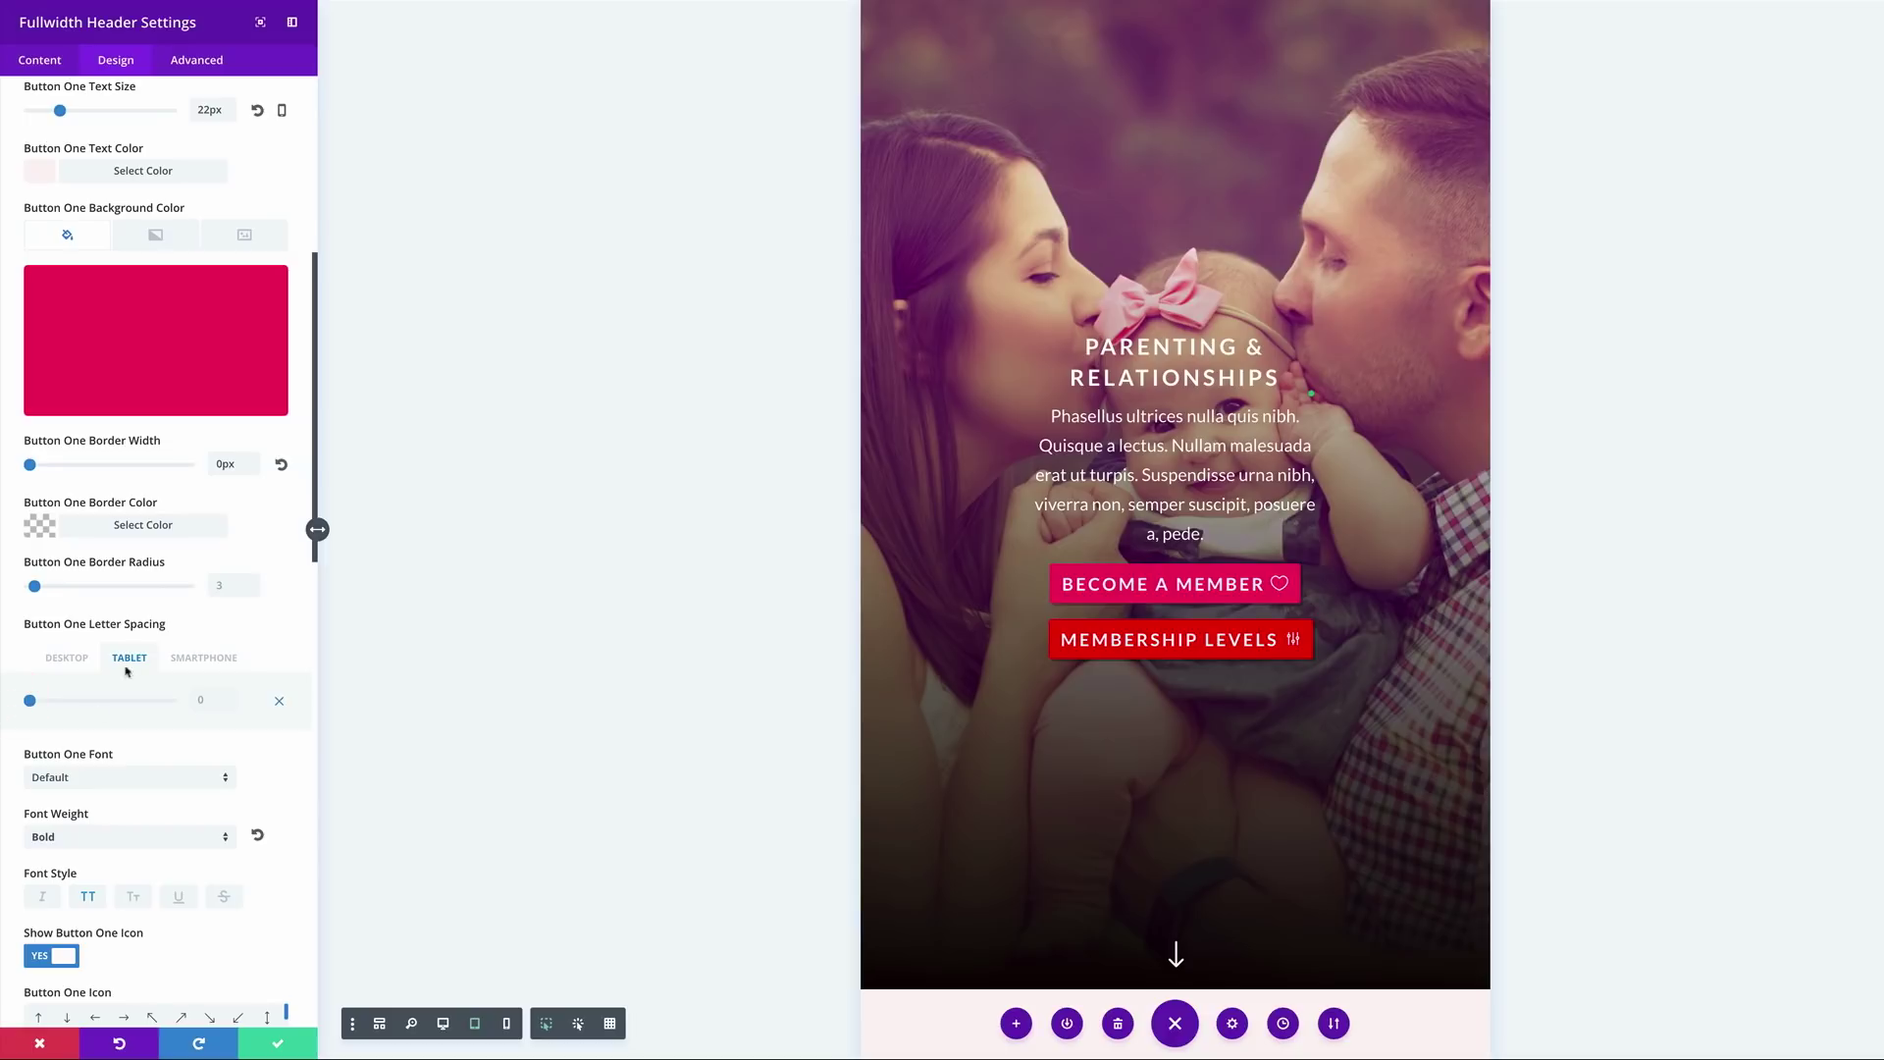
{"action": "left_click", "coordinate": [193, 661]}
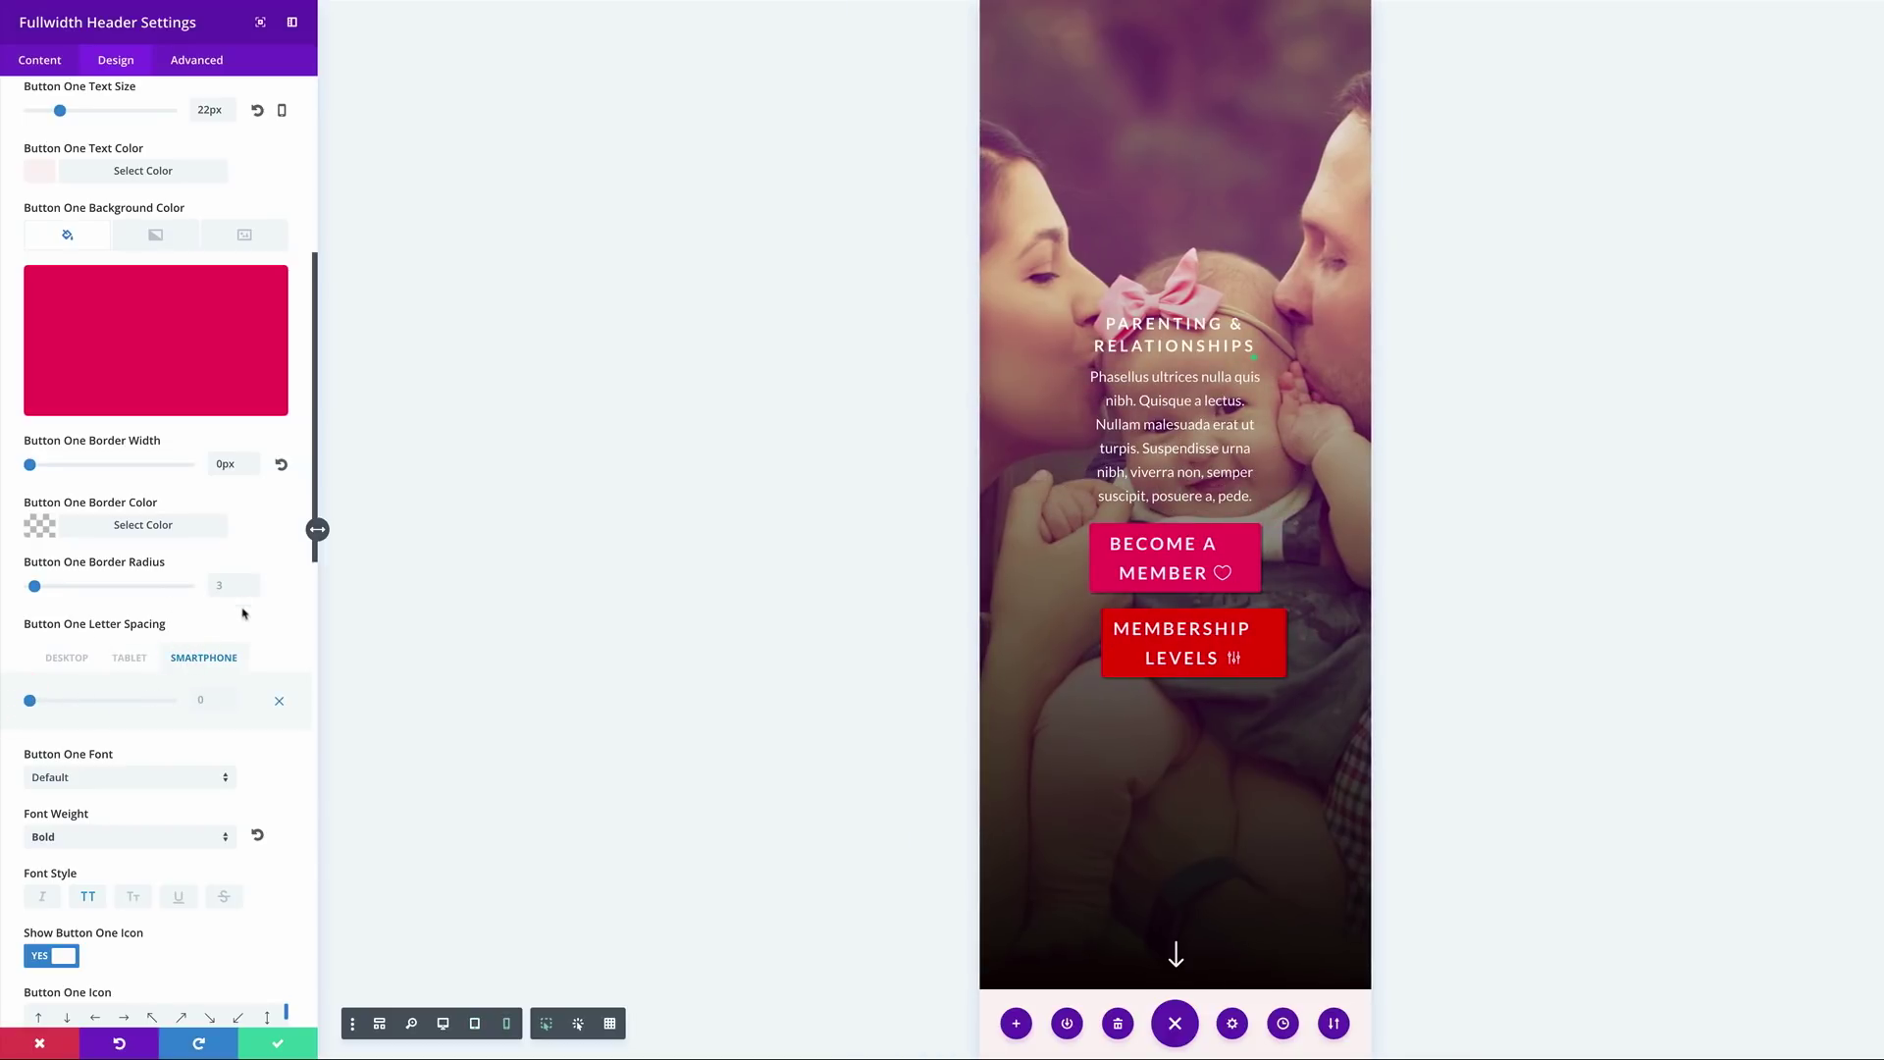
{"action": "left_click", "coordinate": [278, 696]}
{"action": "scroll", "coordinate": [277, 687], "scroll_direction": "down", "scroll_amount": 2}
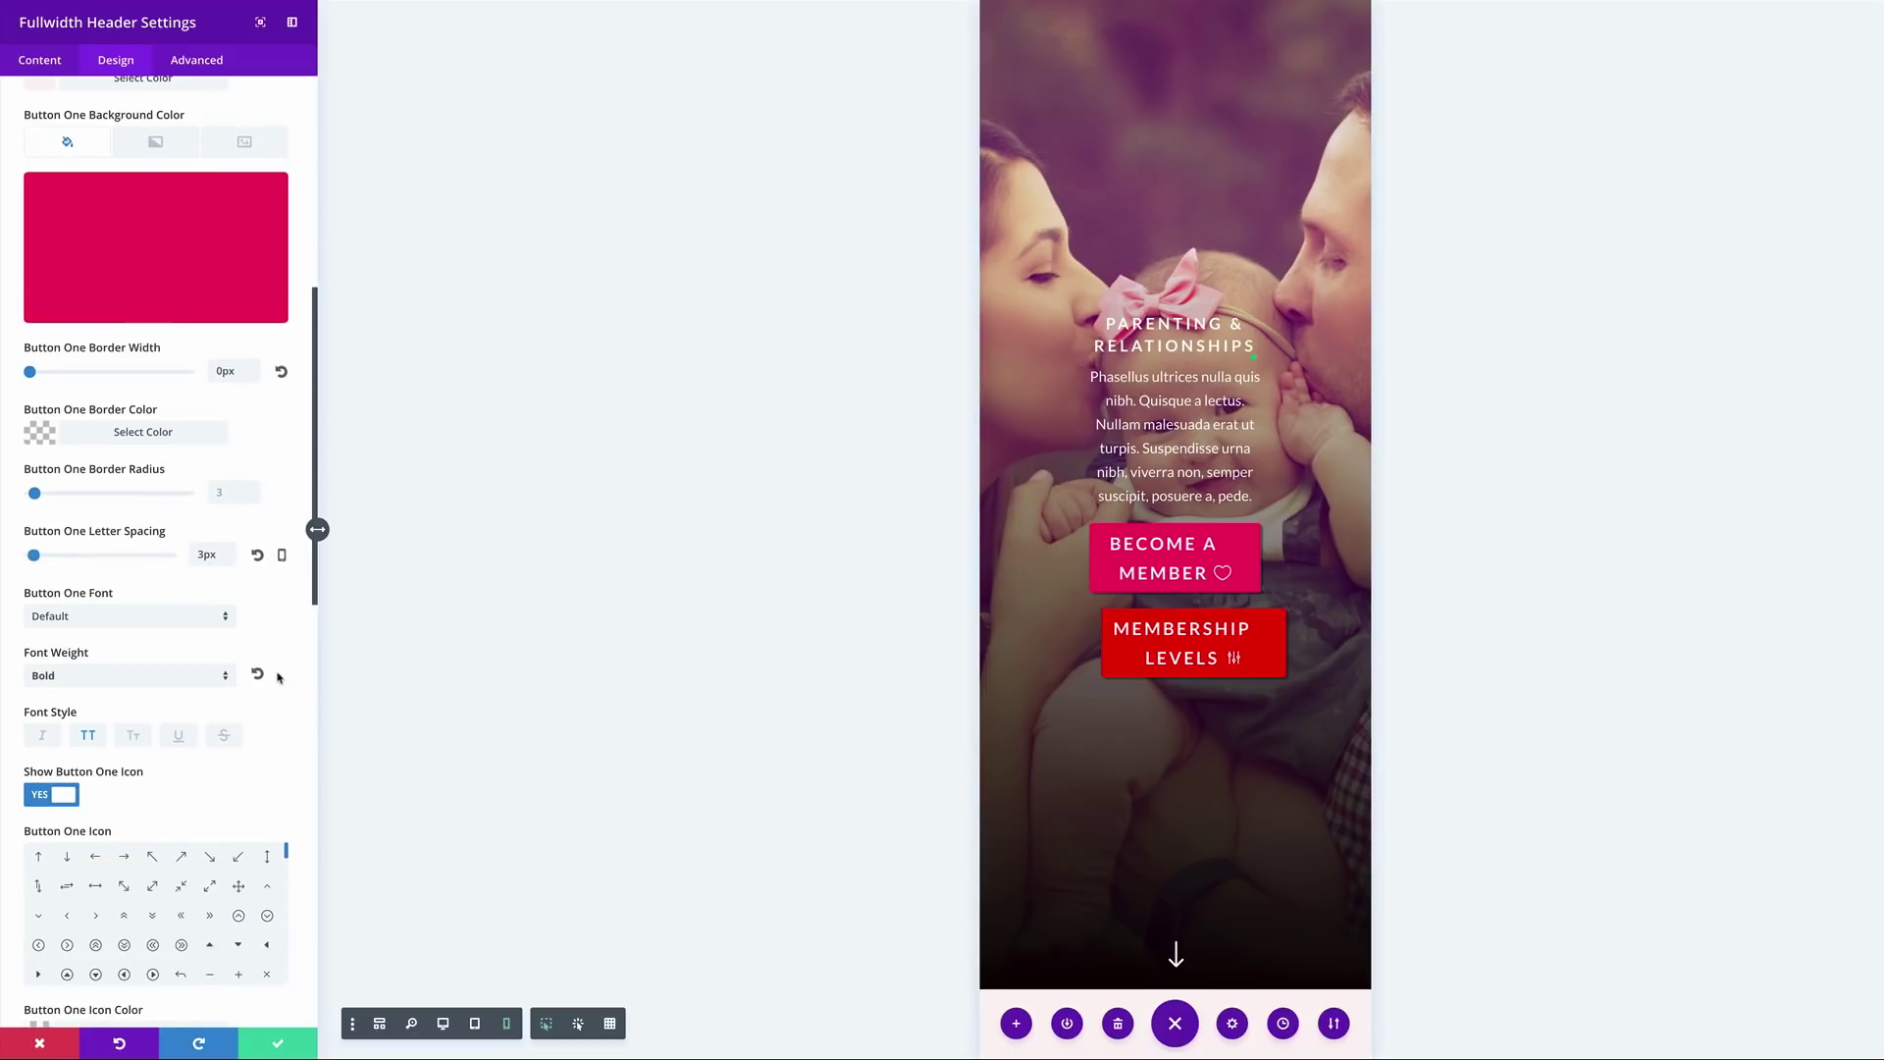
{"action": "scroll", "coordinate": [277, 677], "scroll_direction": "down", "scroll_amount": 1}
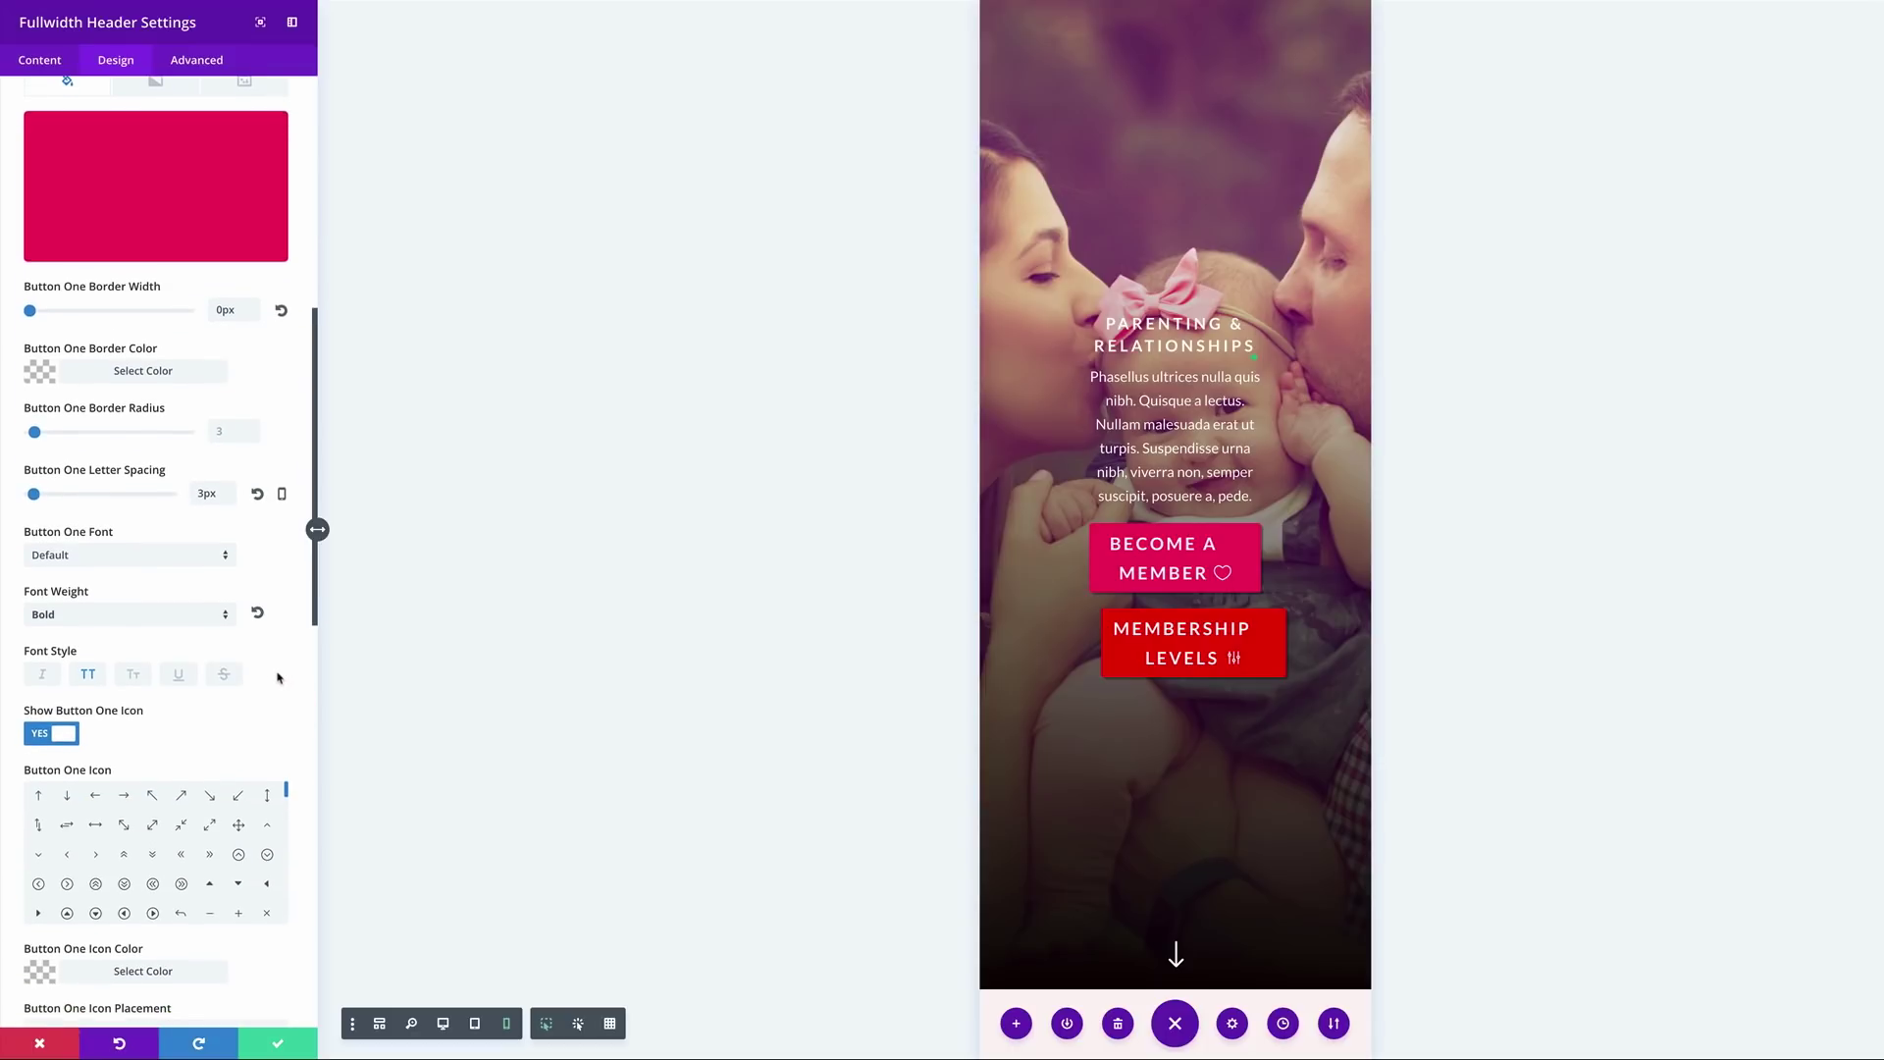
{"action": "scroll", "coordinate": [278, 677], "scroll_direction": "down", "scroll_amount": 1}
{"action": "scroll", "coordinate": [277, 677], "scroll_direction": "up", "scroll_amount": 1}
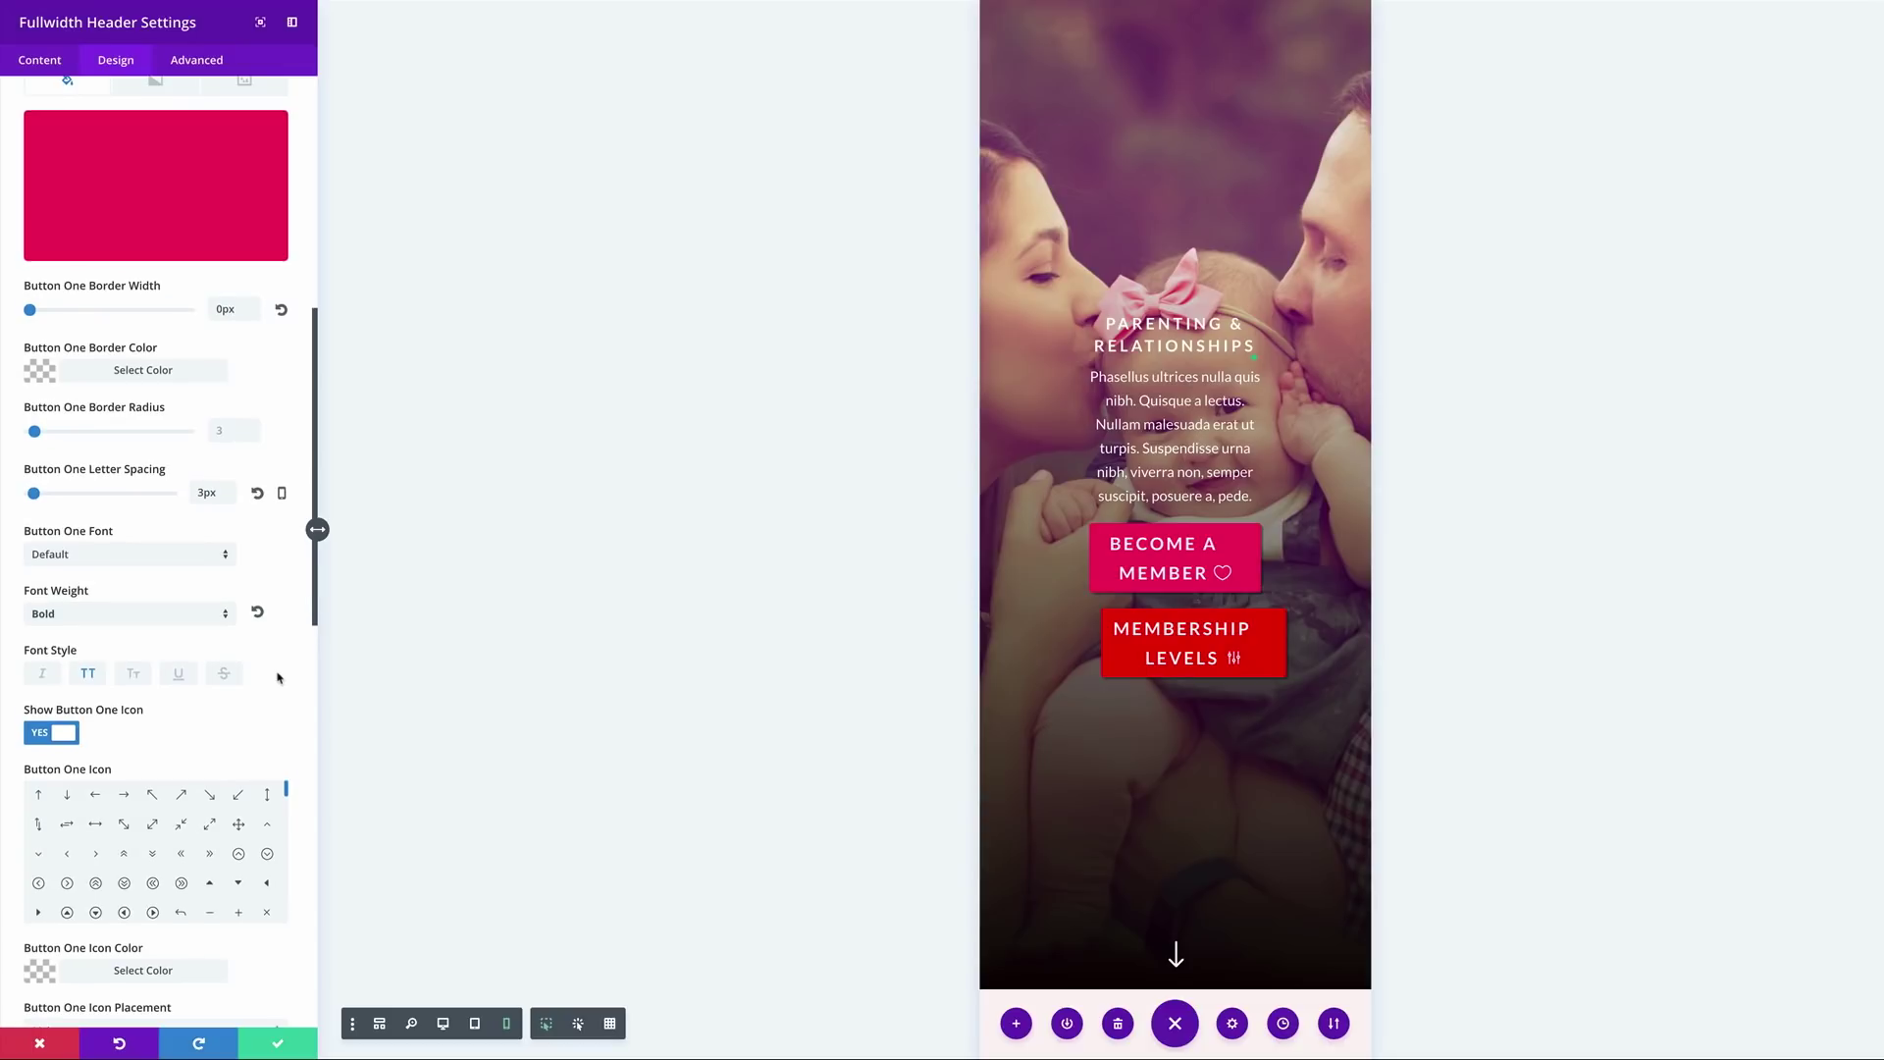
Enable responsive values for Button One's text size and set it to 18px for tablet and 14px for smartphone.
{"action": "left_click_drag", "start_coordinate": [316, 607], "coordinate": [334, 445]}
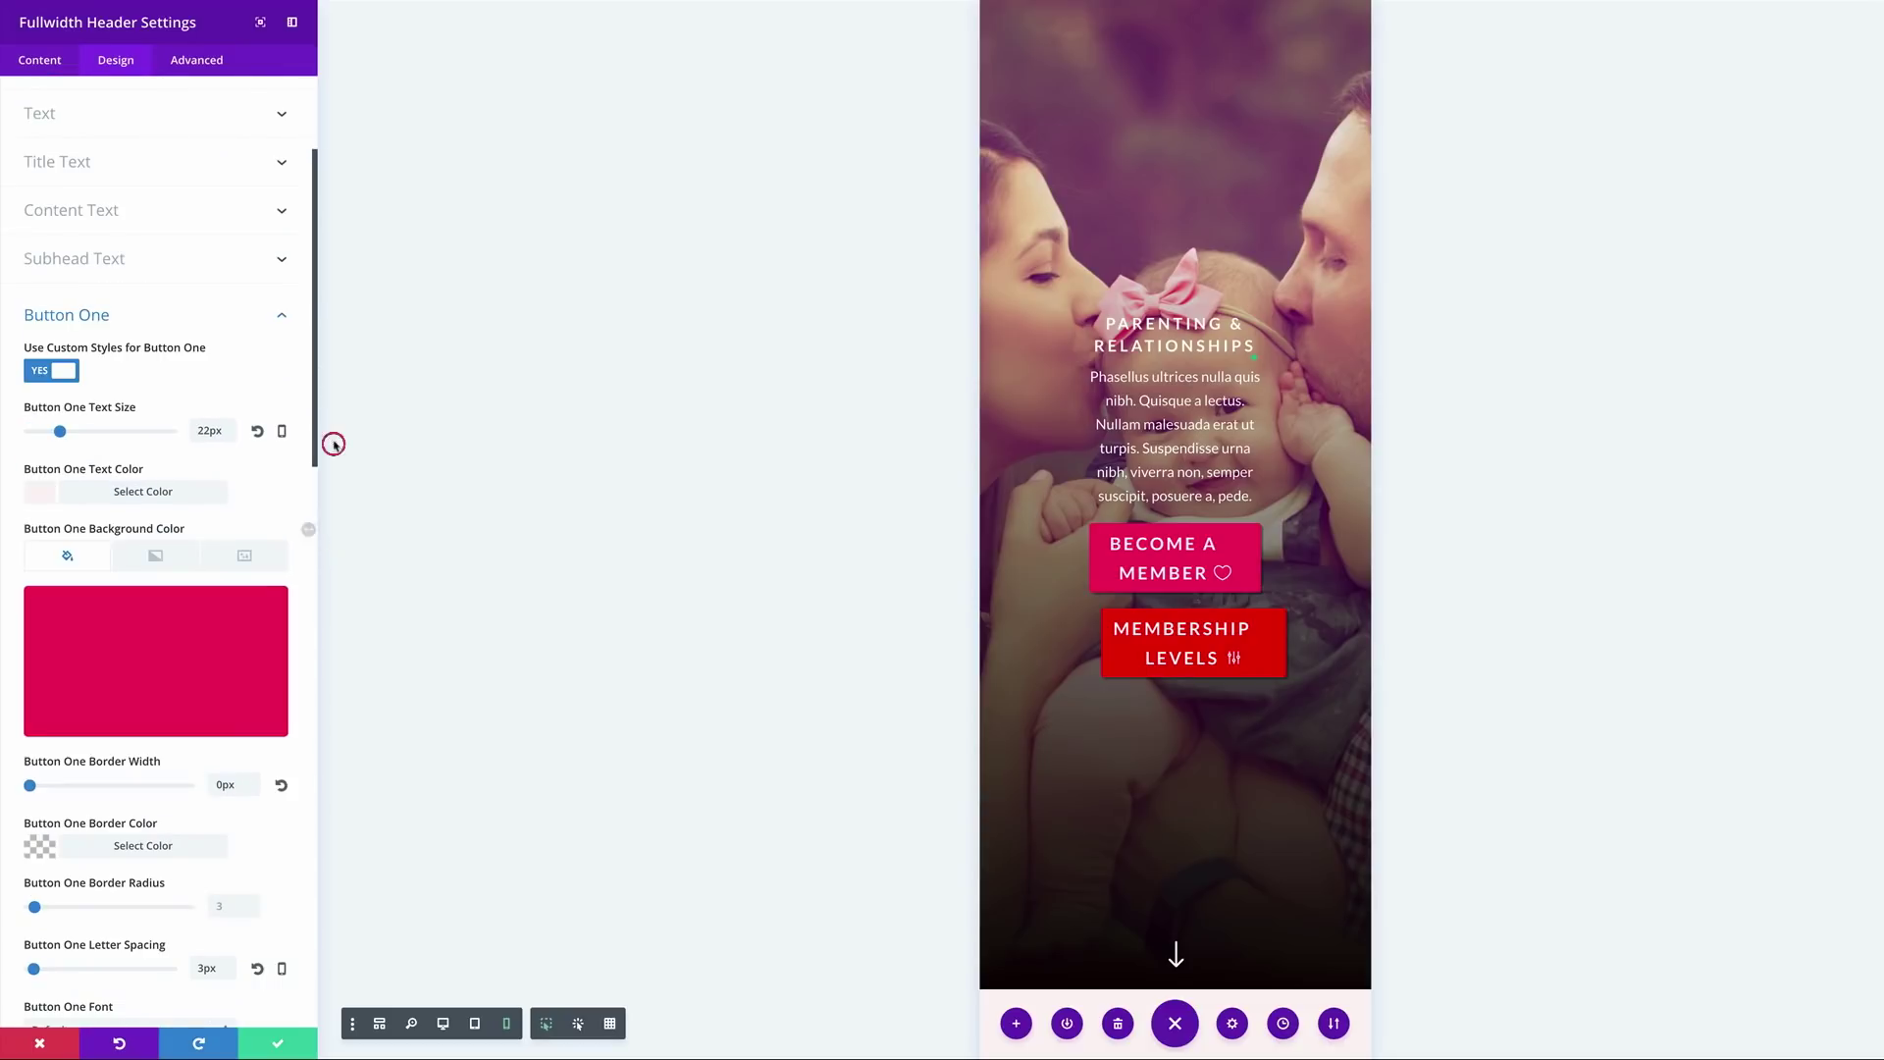
{"action": "left_click", "coordinate": [282, 433]}
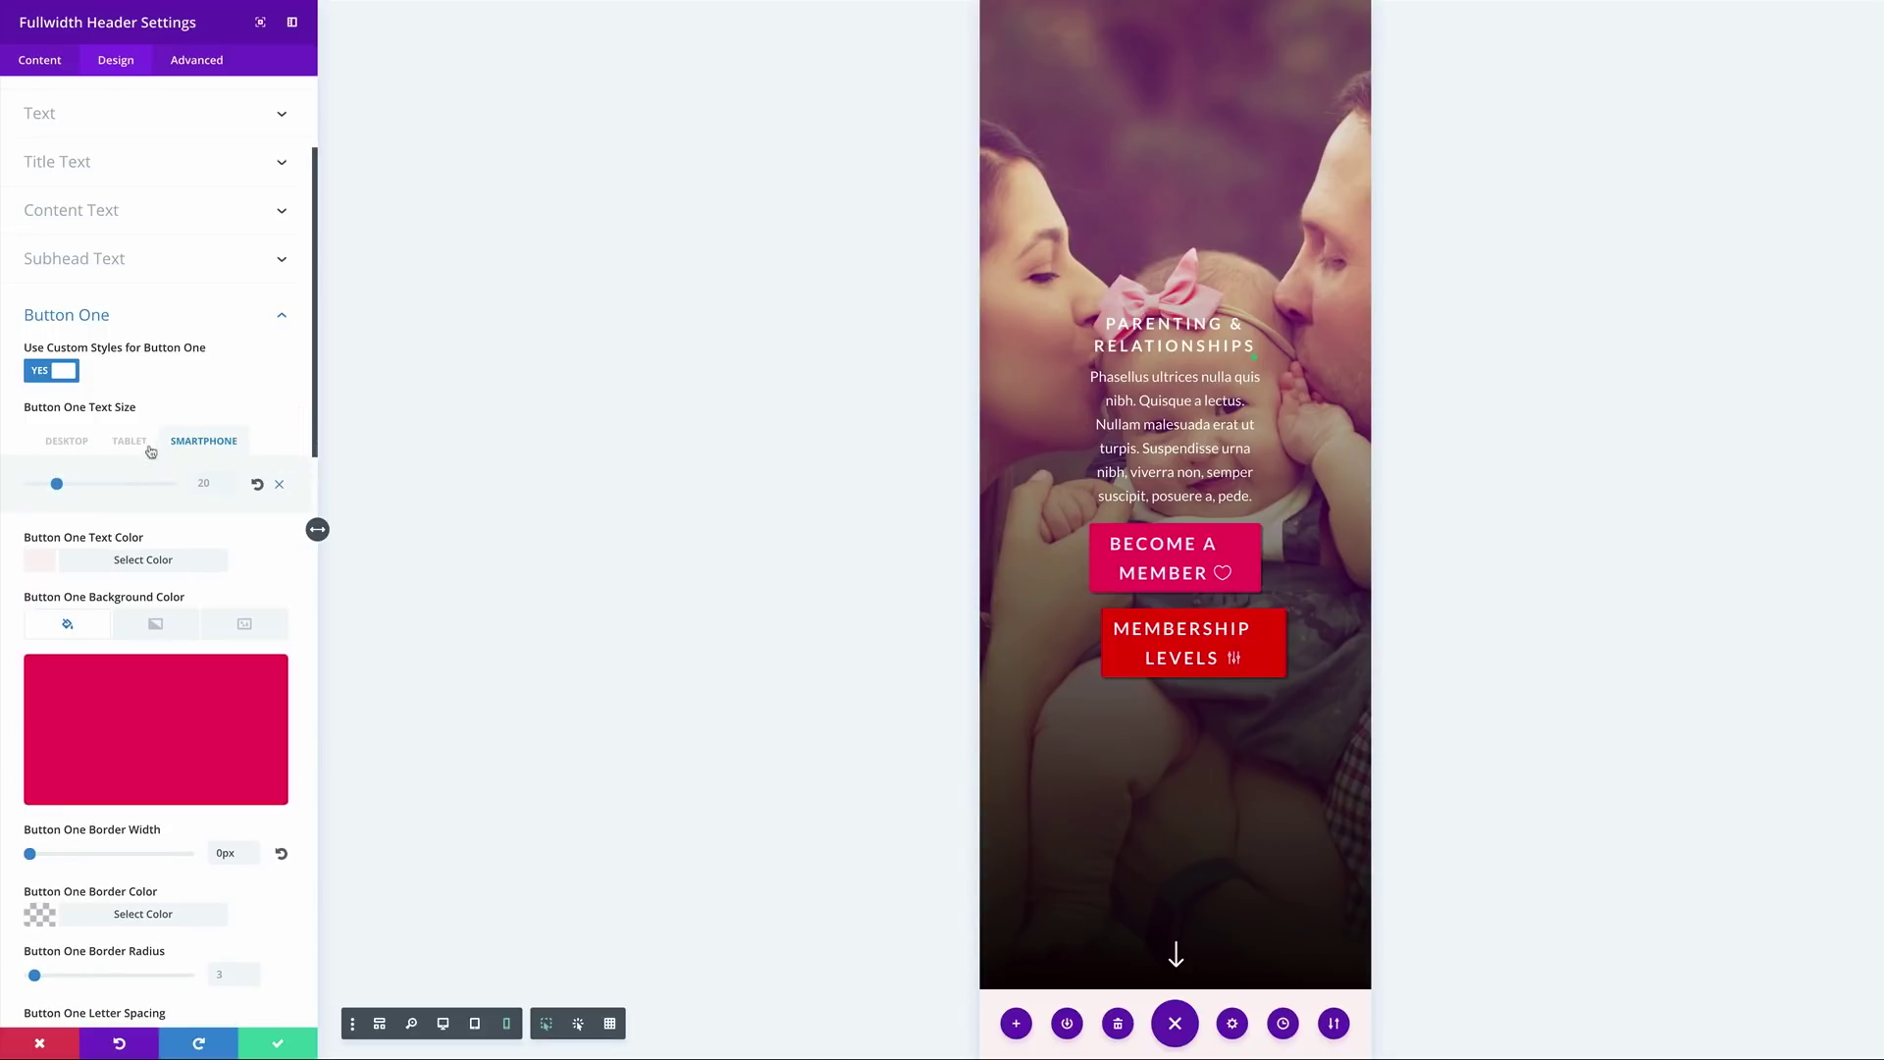
{"action": "left_click", "coordinate": [67, 442]}
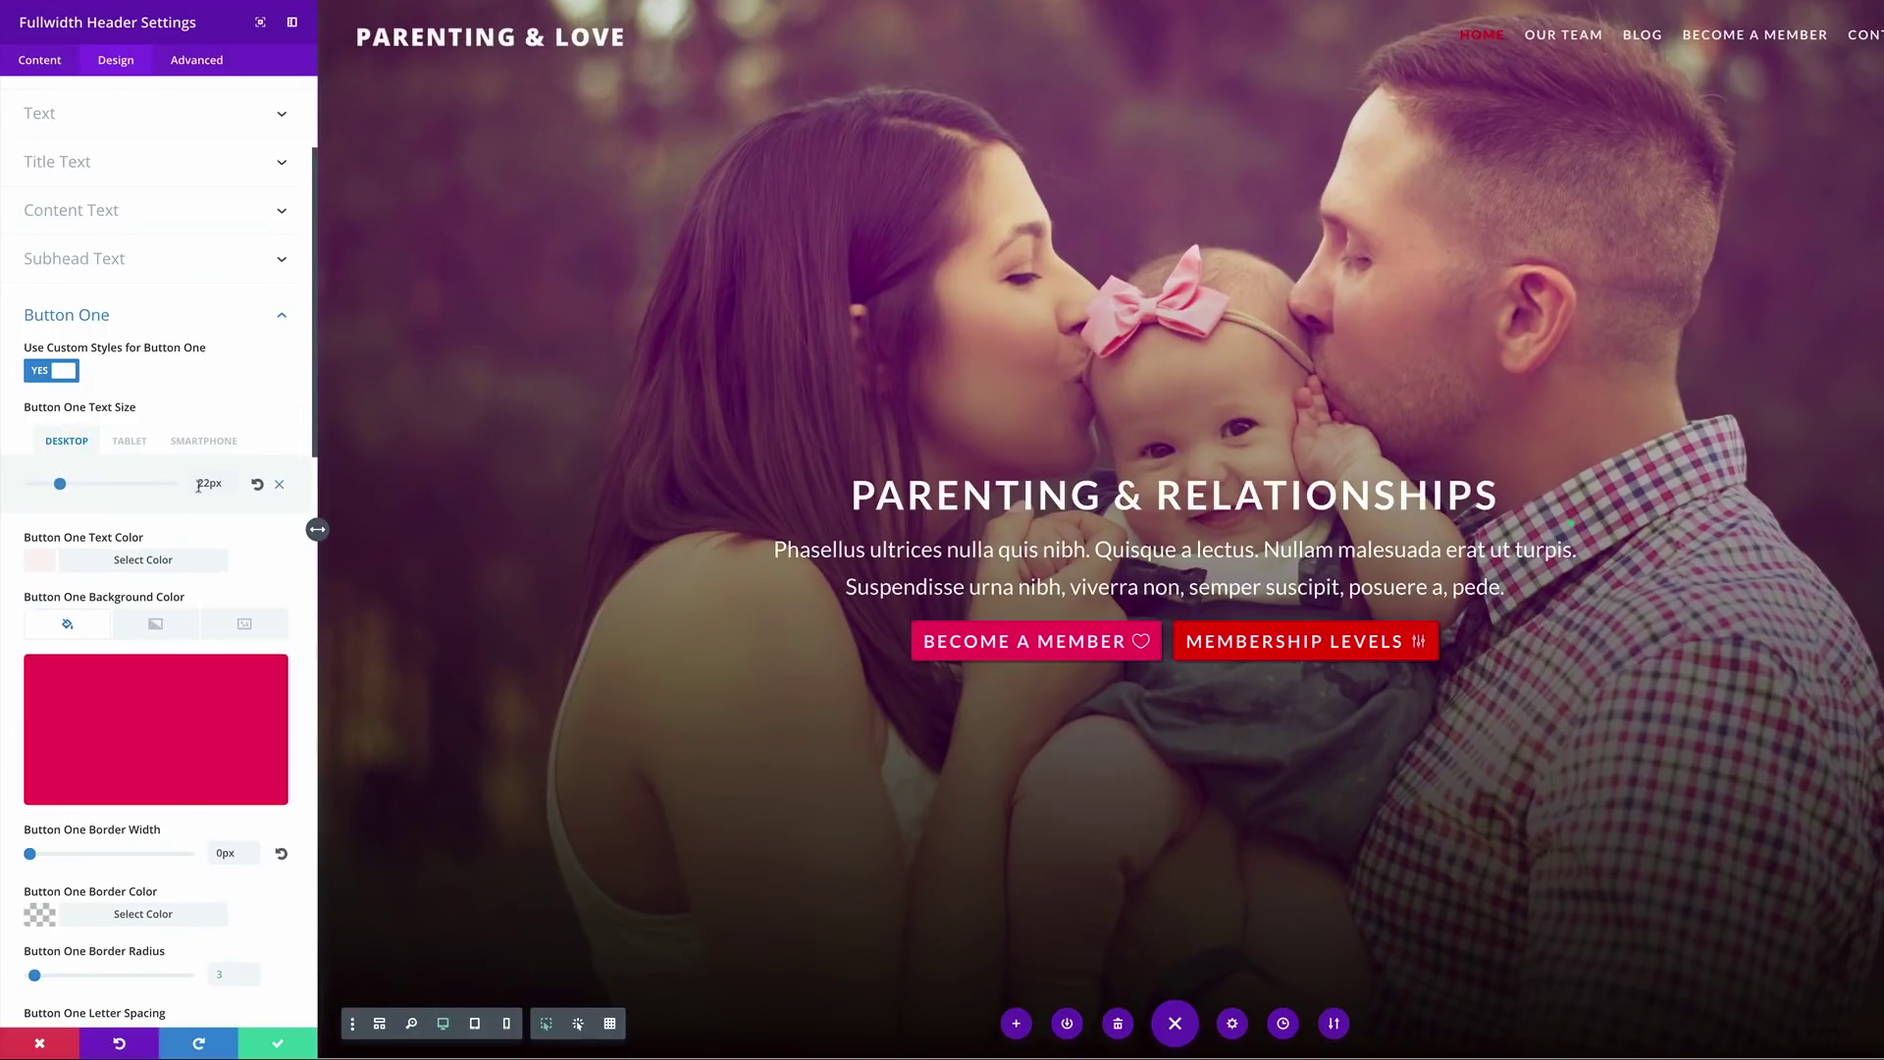
{"action": "left_click", "coordinate": [129, 441]}
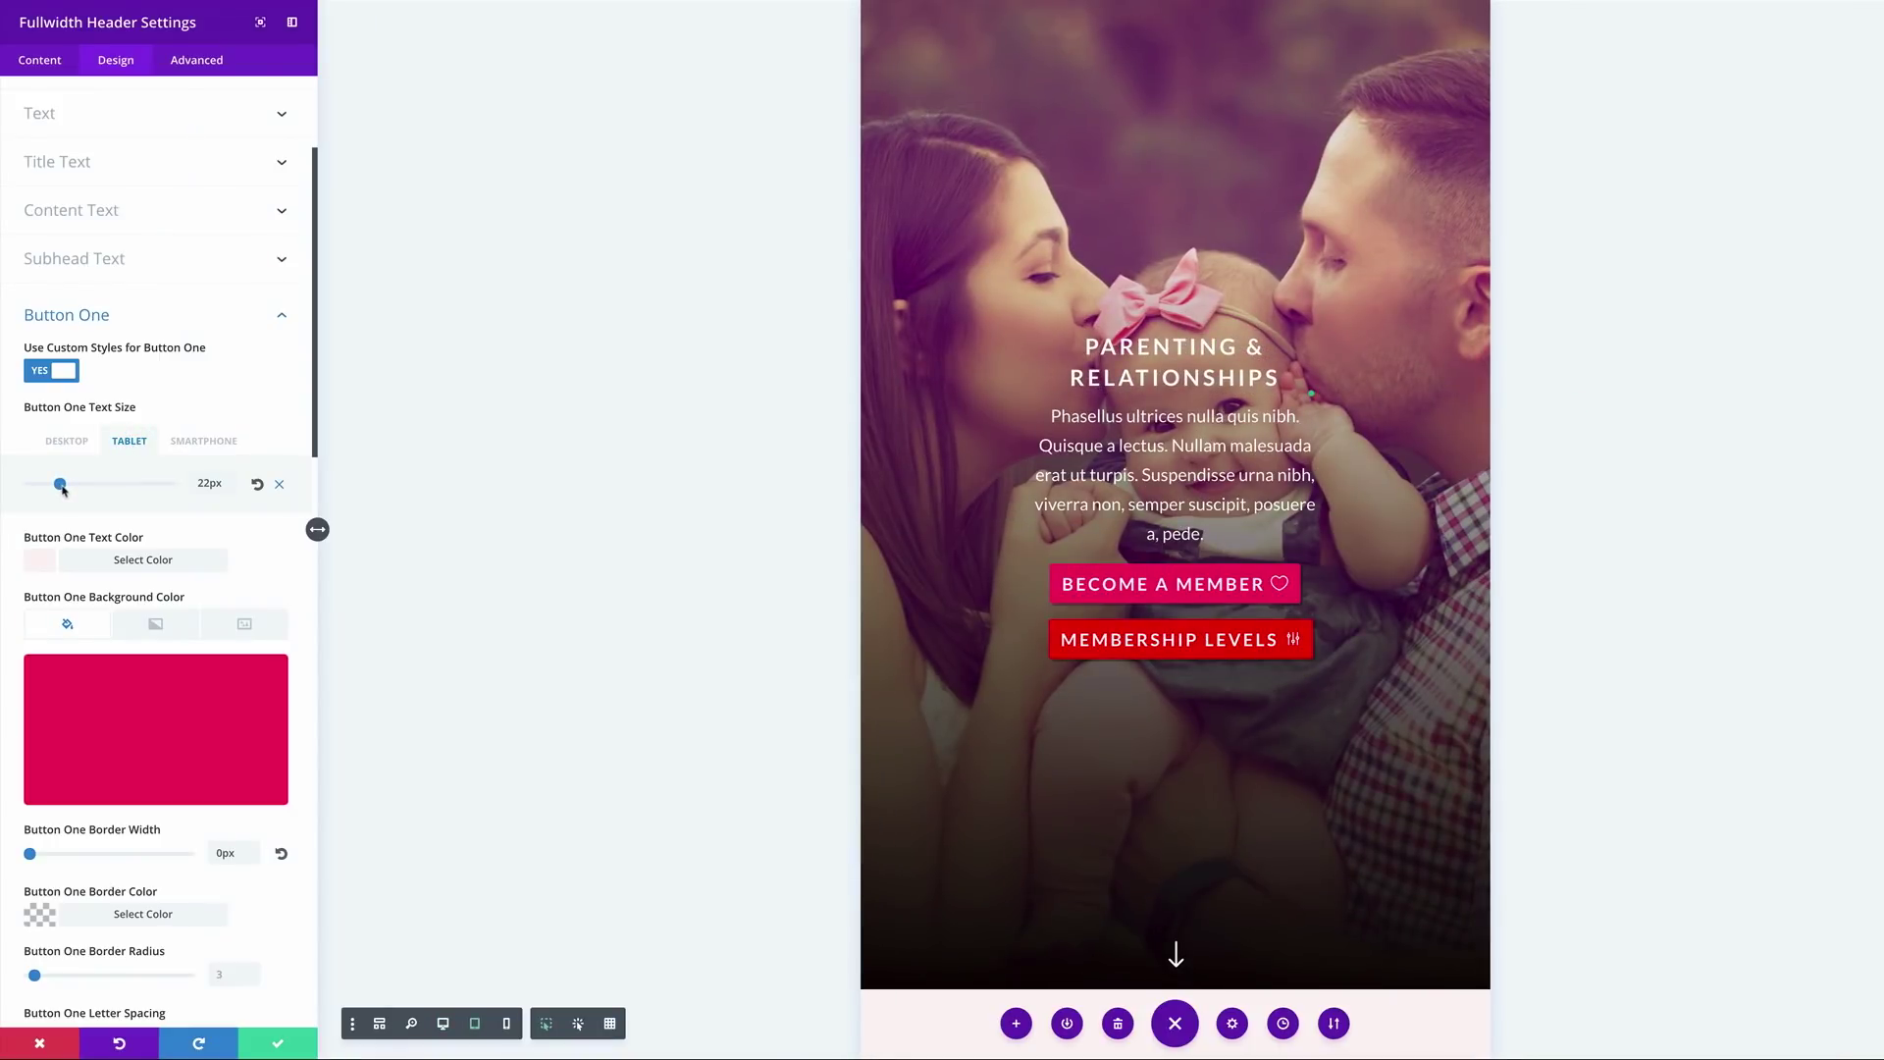
{"action": "left_click_drag", "start_coordinate": [62, 484], "coordinate": [53, 484]}
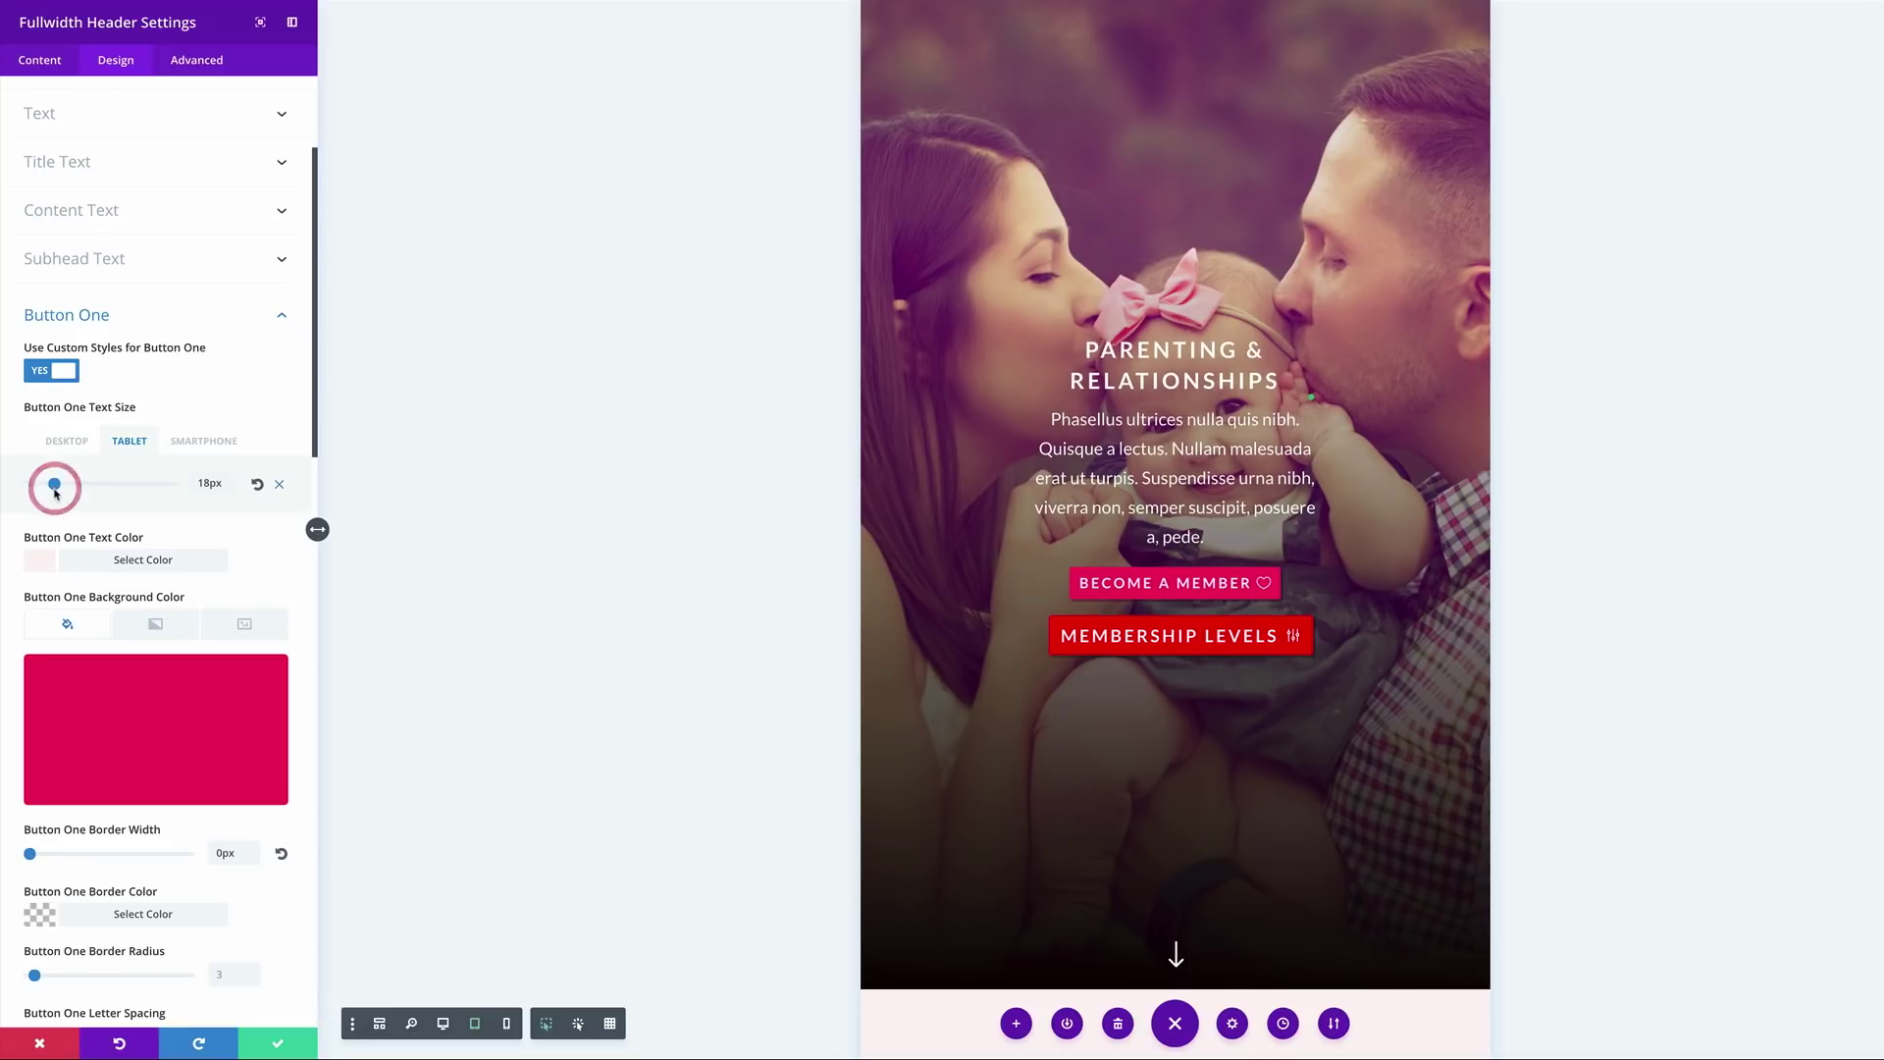
{"action": "left_click", "coordinate": [216, 440]}
{"action": "left_click_drag", "start_coordinate": [51, 485], "coordinate": [49, 484]}
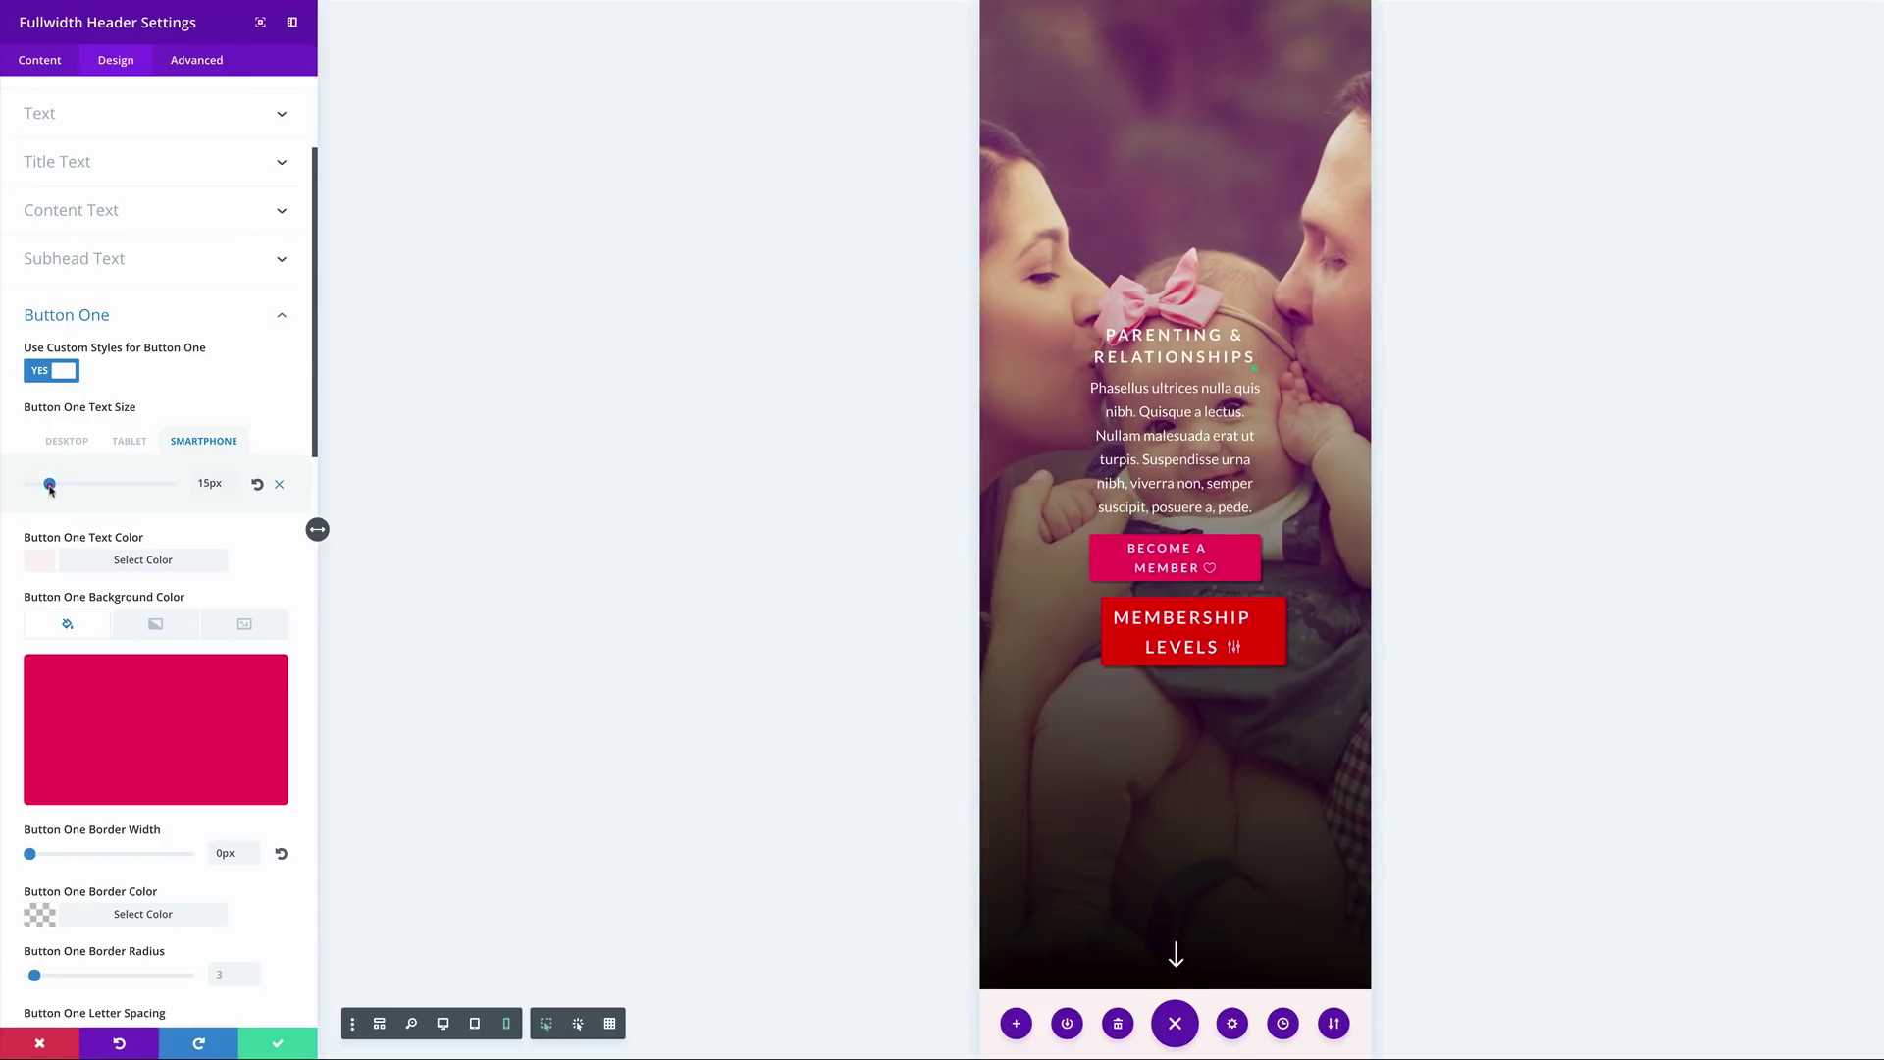
{"action": "left_click_drag", "start_coordinate": [49, 485], "coordinate": [48, 485]}
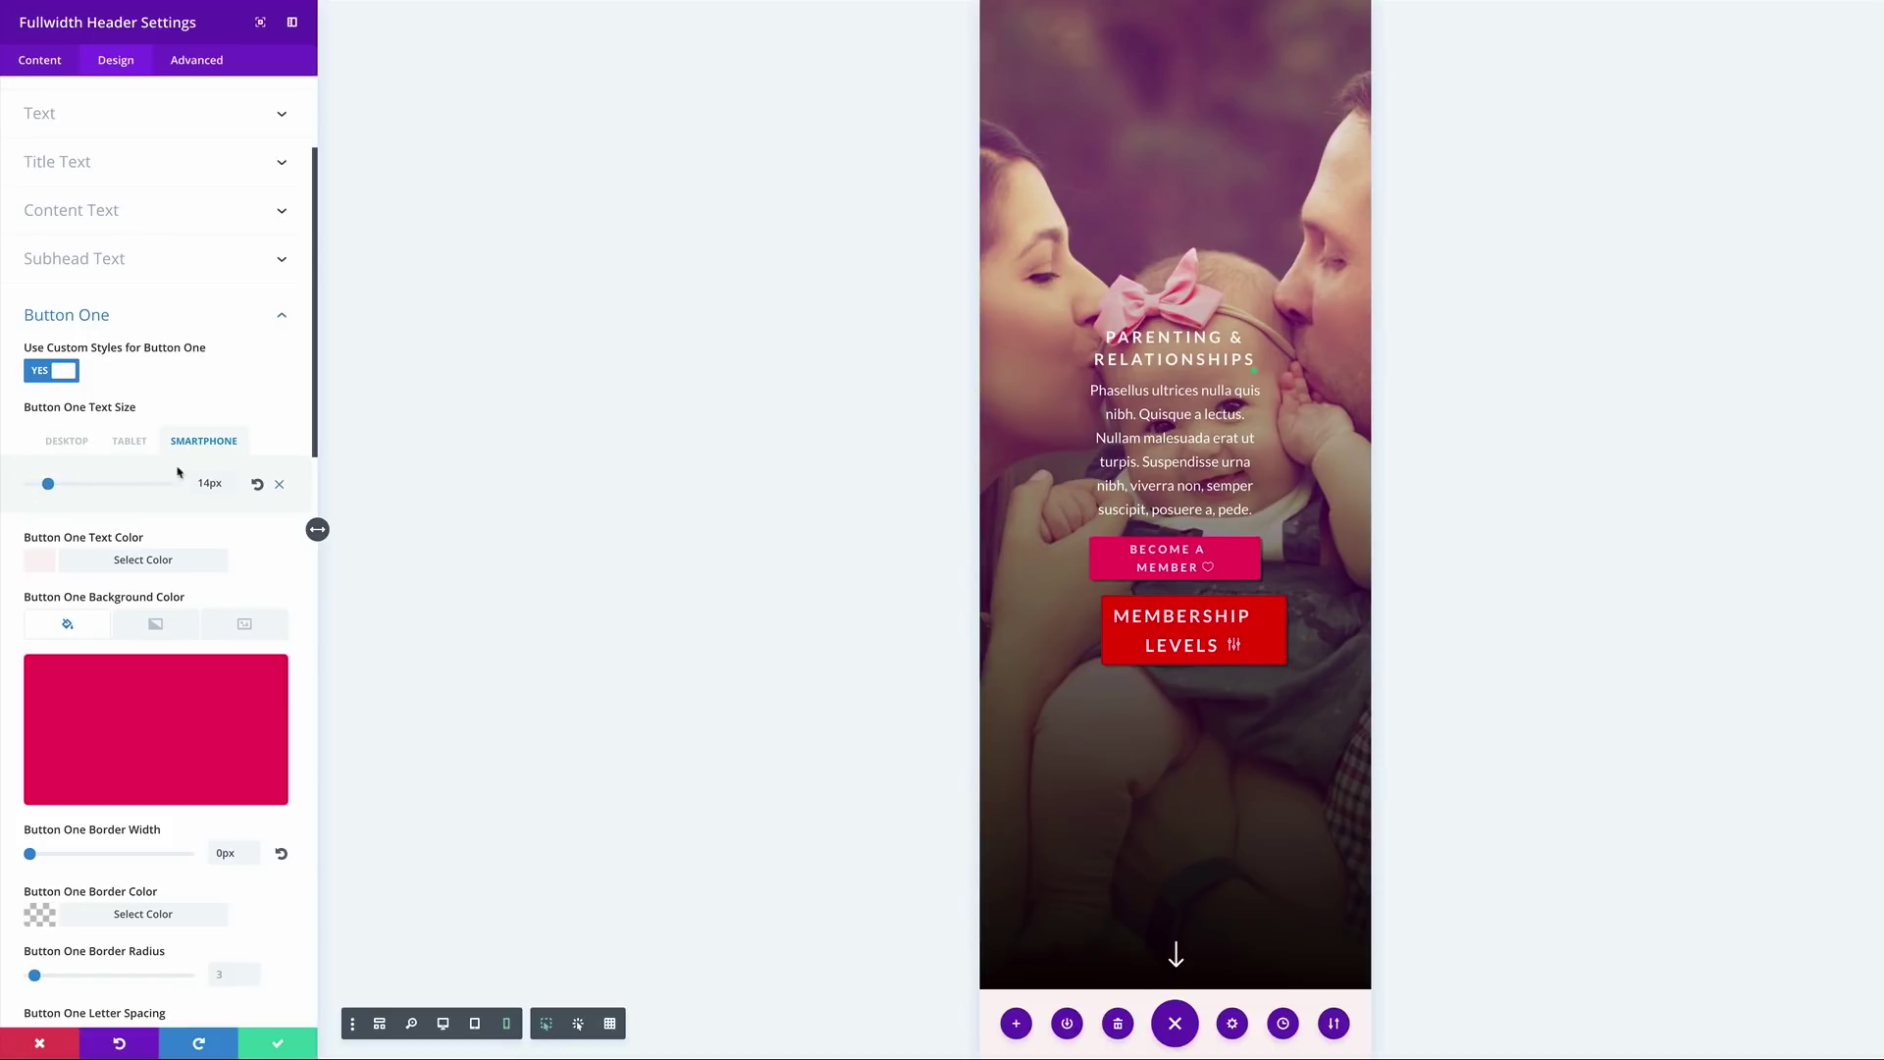
Enable responsive values for Button Two's text size and set it to 18px for tablet and 15px for smartphone.
{"action": "left_click_drag", "start_coordinate": [318, 383], "coordinate": [317, 444]}
{"action": "left_click", "coordinate": [281, 137]}
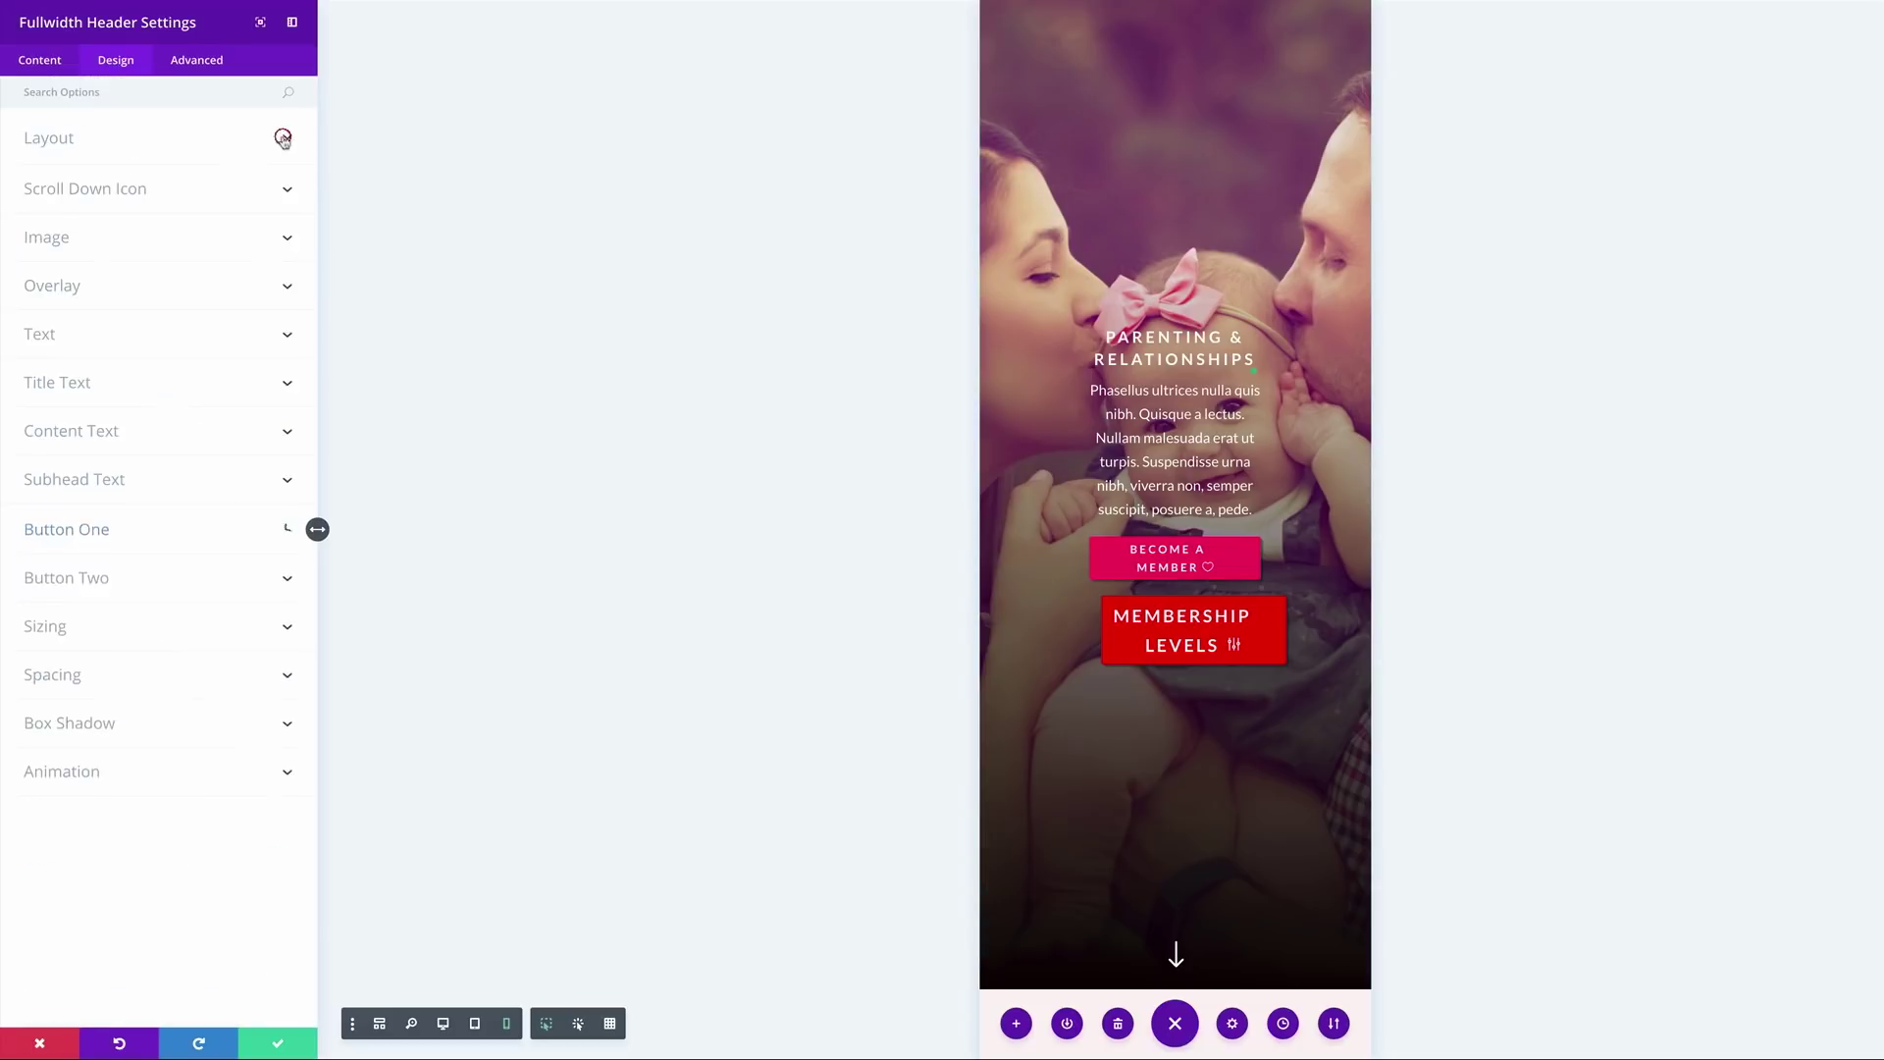
{"action": "left_click", "coordinate": [285, 577]}
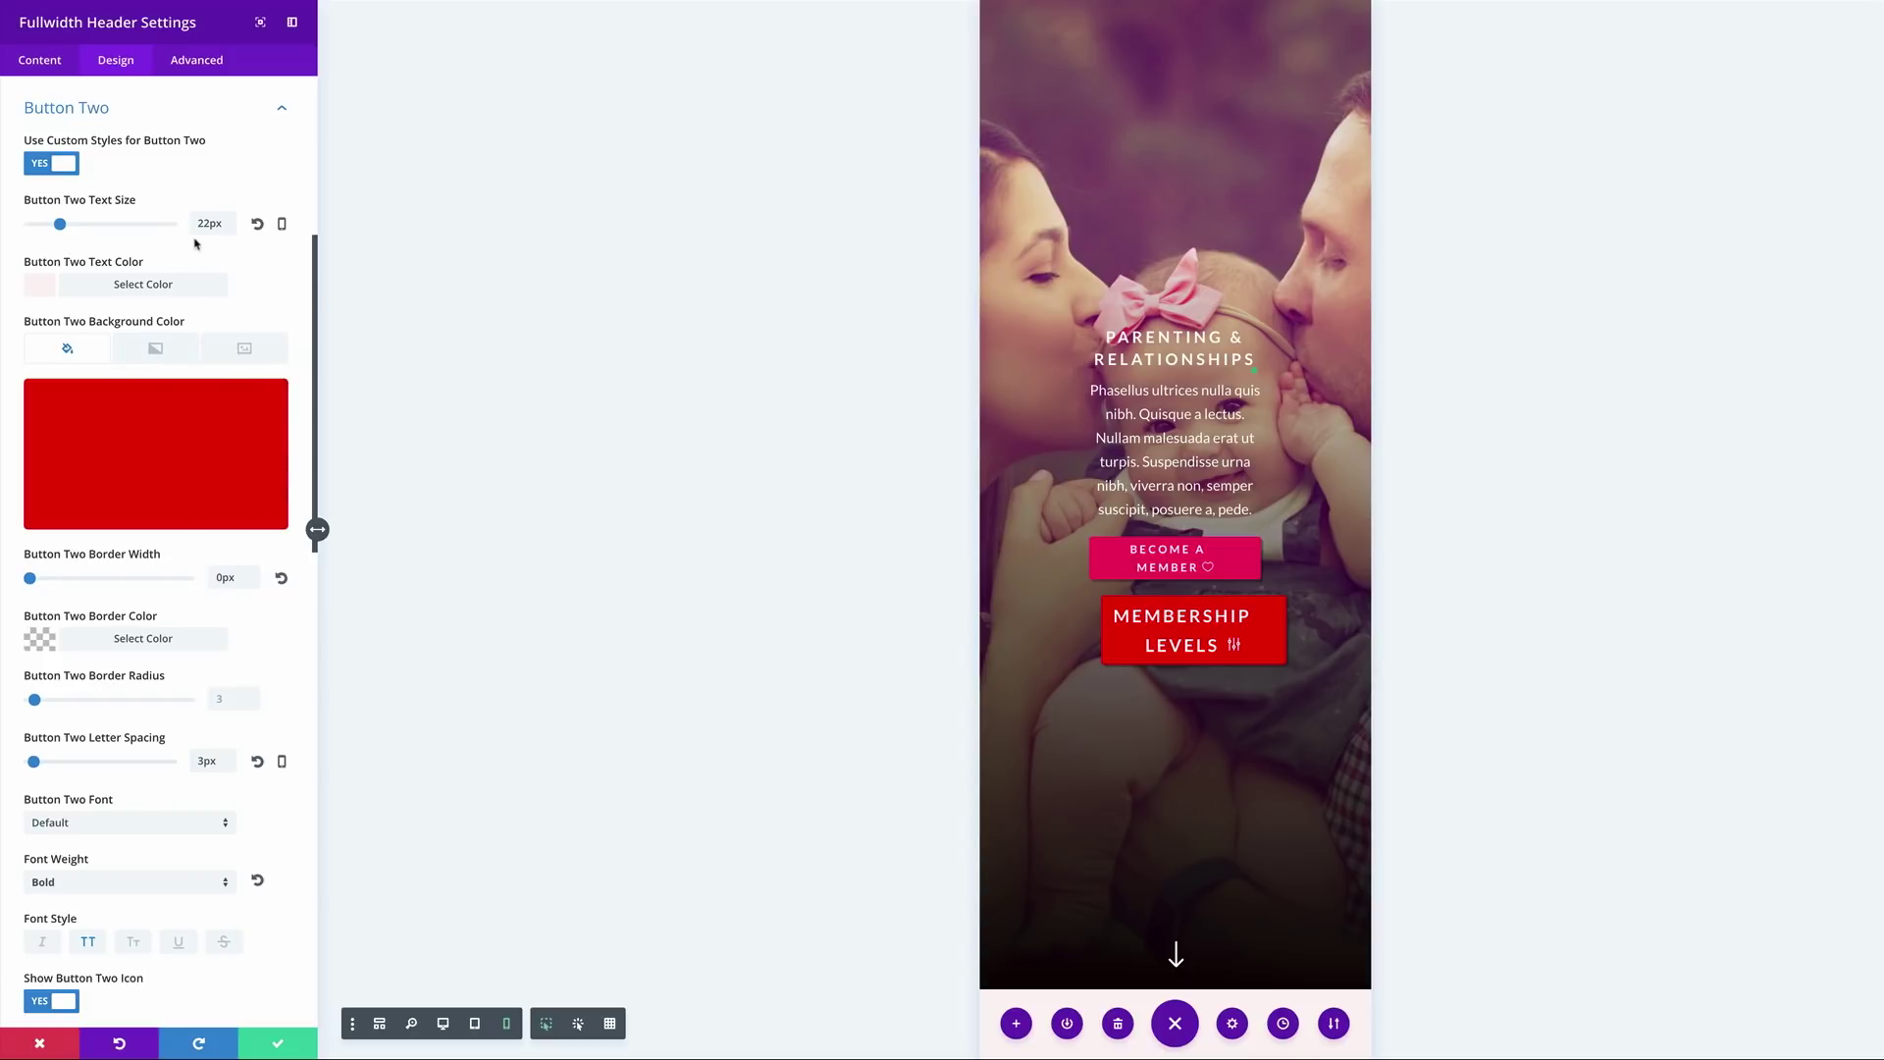
{"action": "left_click", "coordinate": [282, 223]}
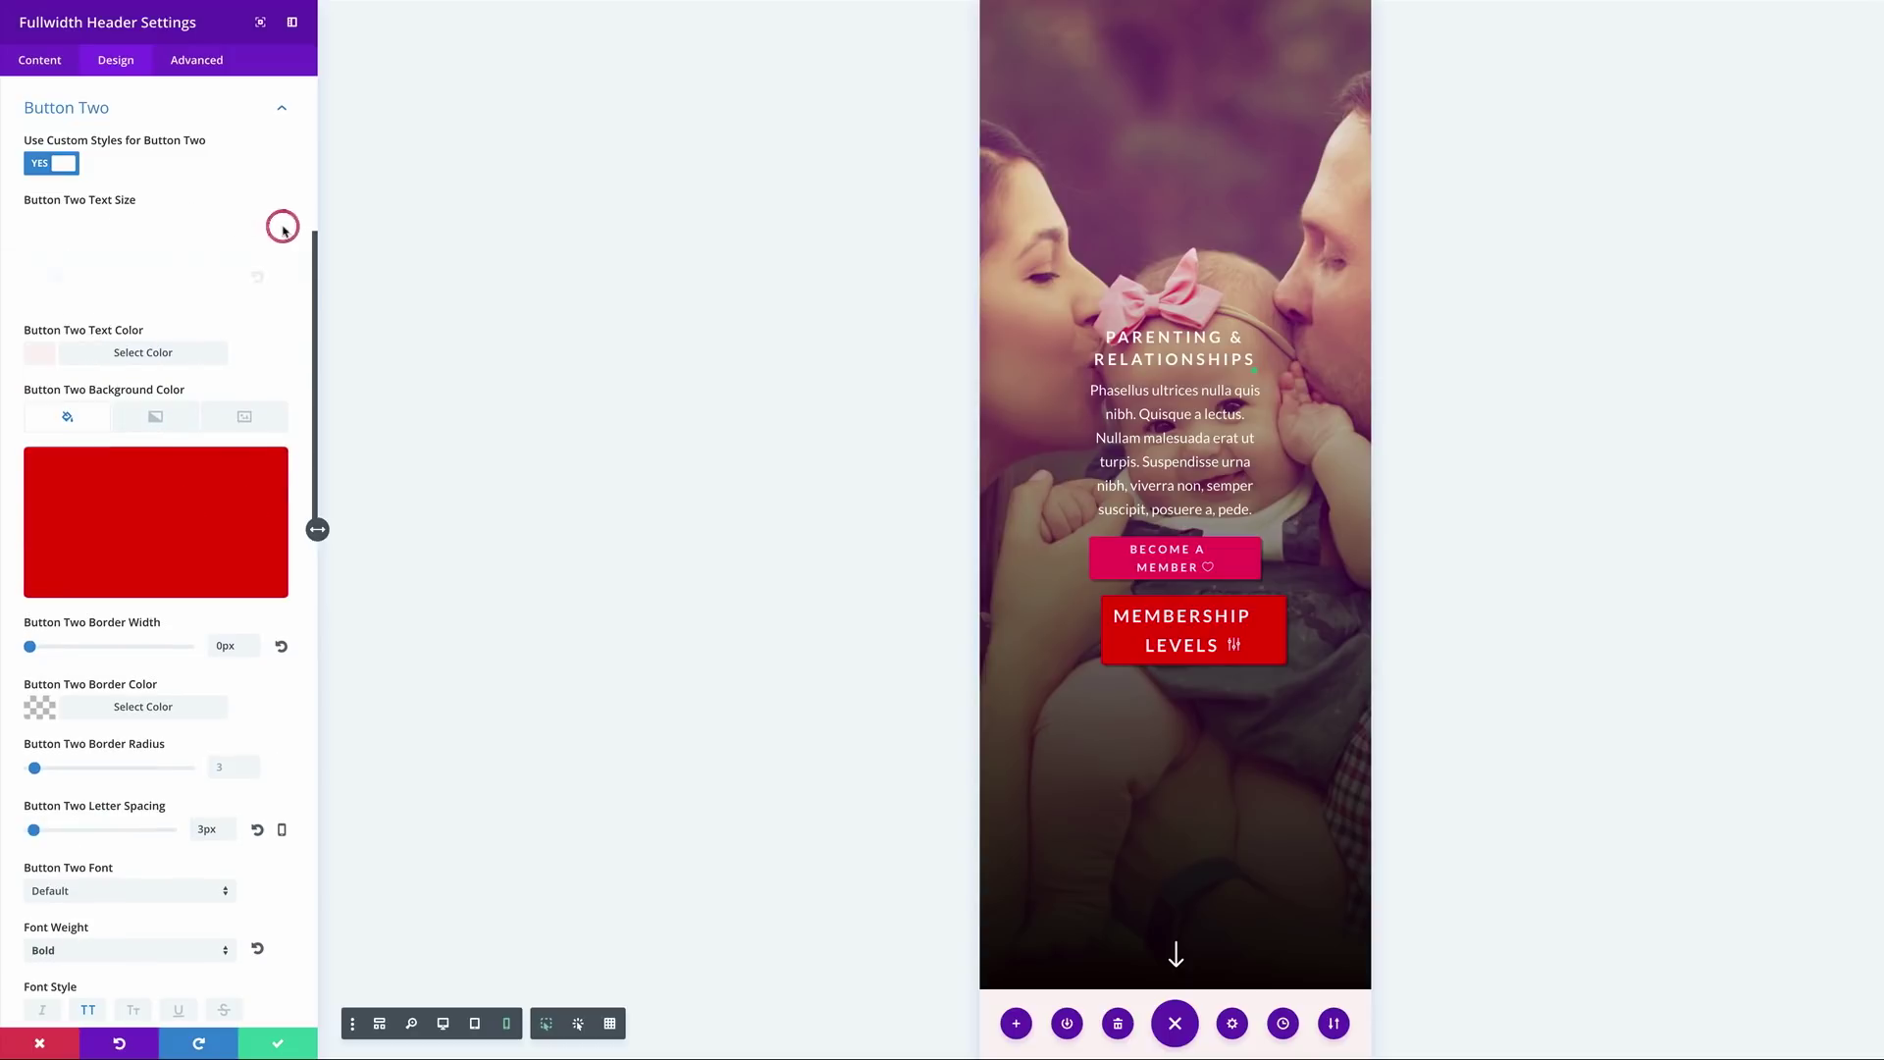
{"action": "left_click", "coordinate": [132, 236]}
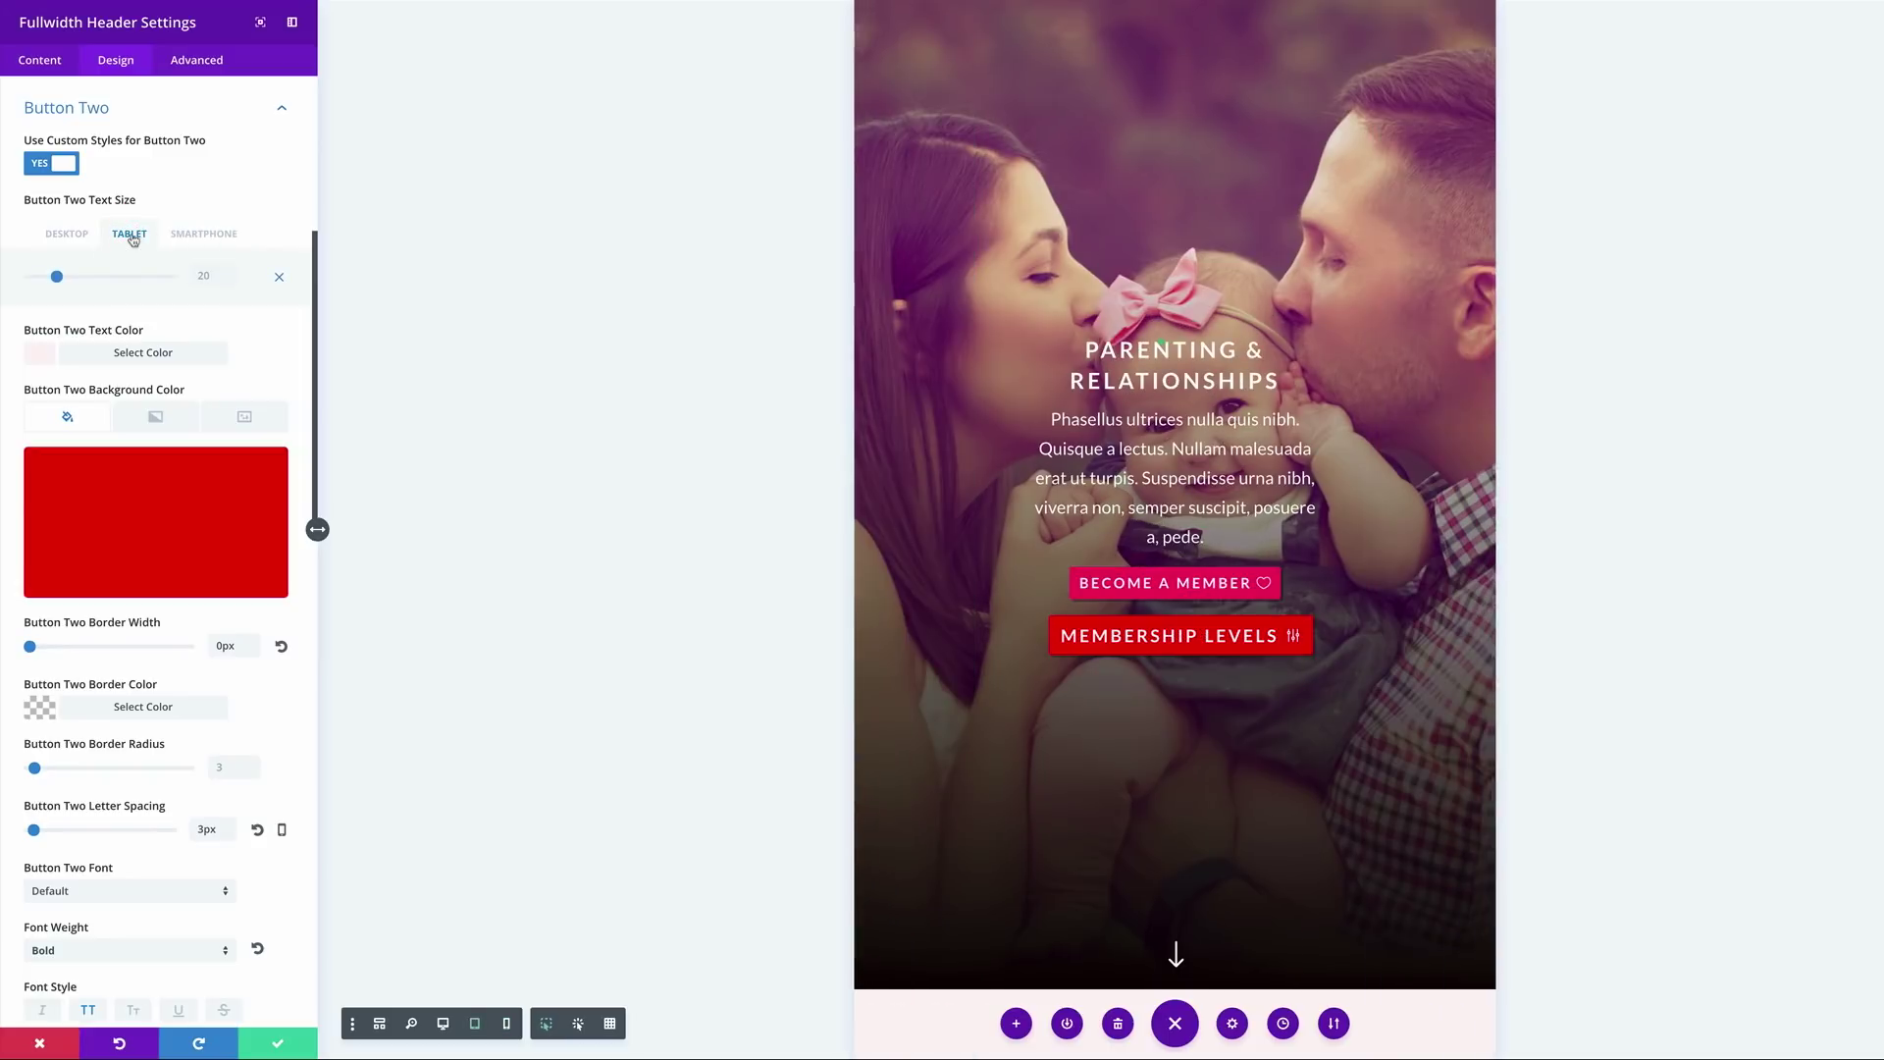
{"action": "left_click_drag", "start_coordinate": [56, 277], "coordinate": [52, 279]}
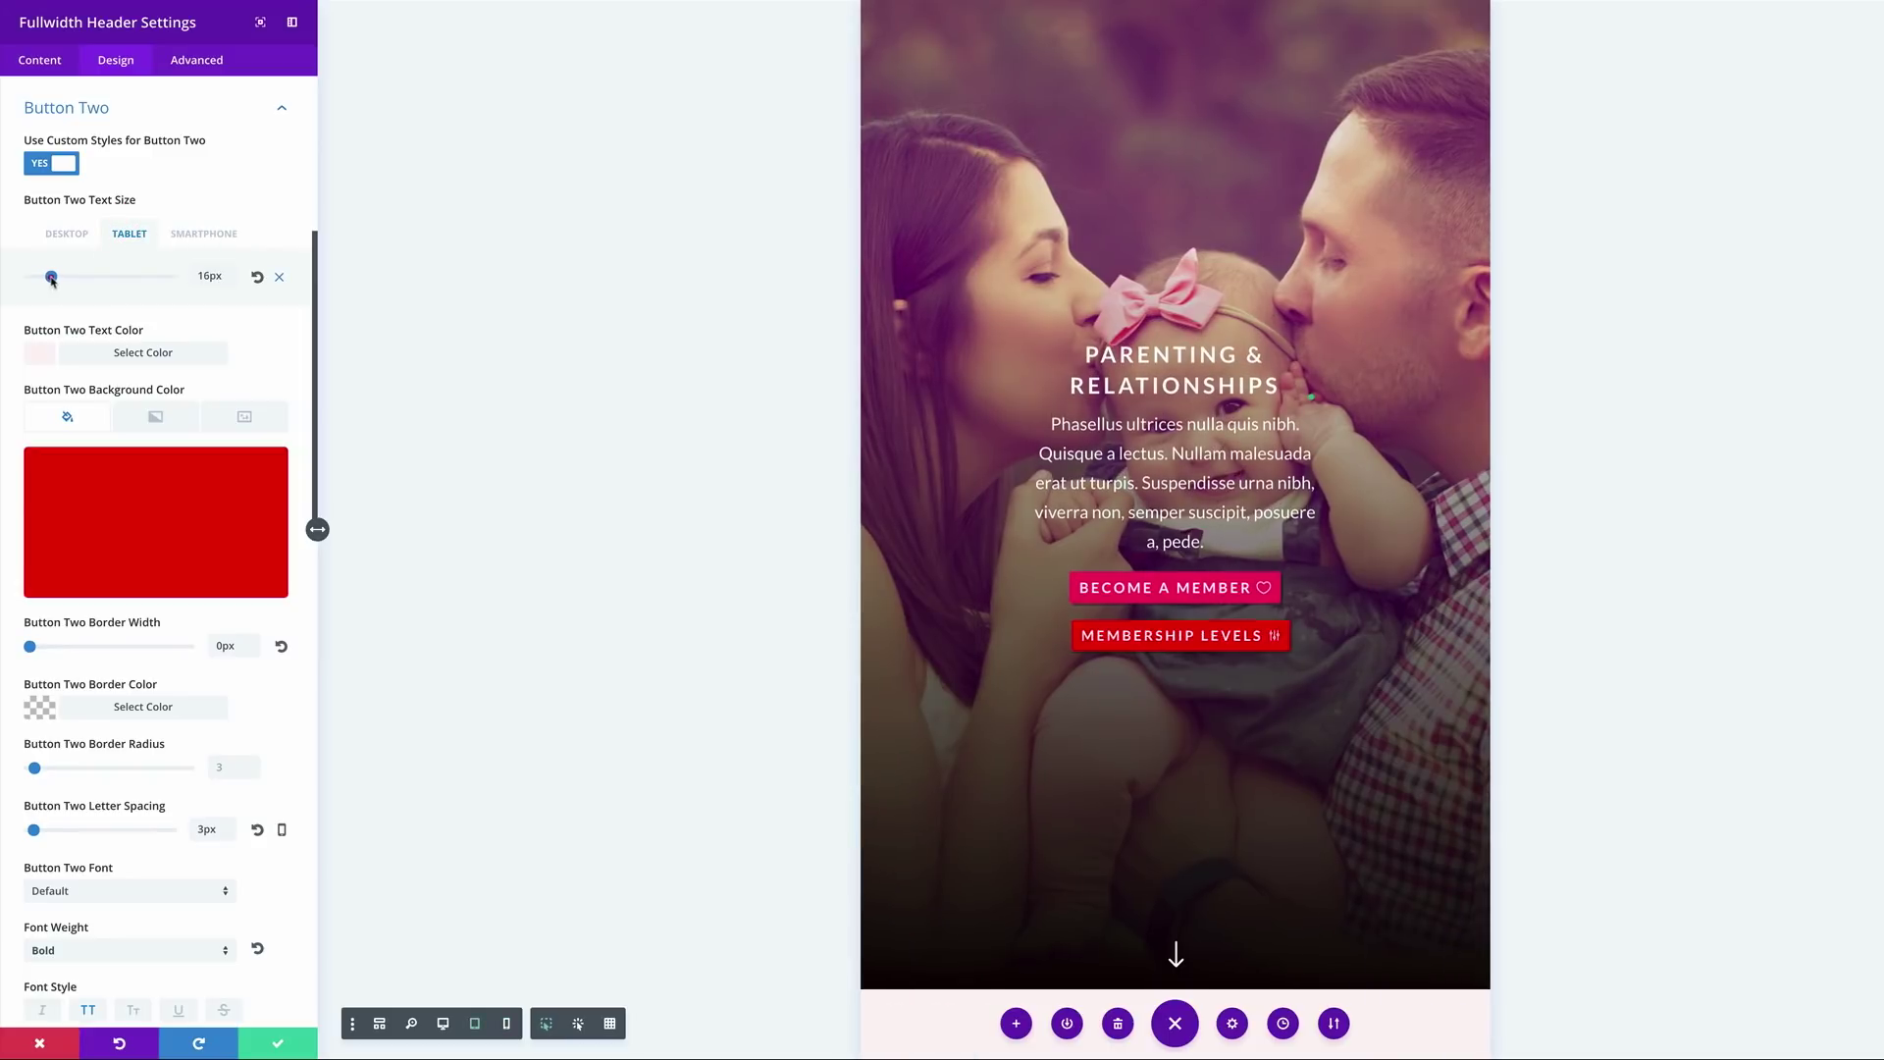
{"action": "left_click", "coordinate": [185, 234]}
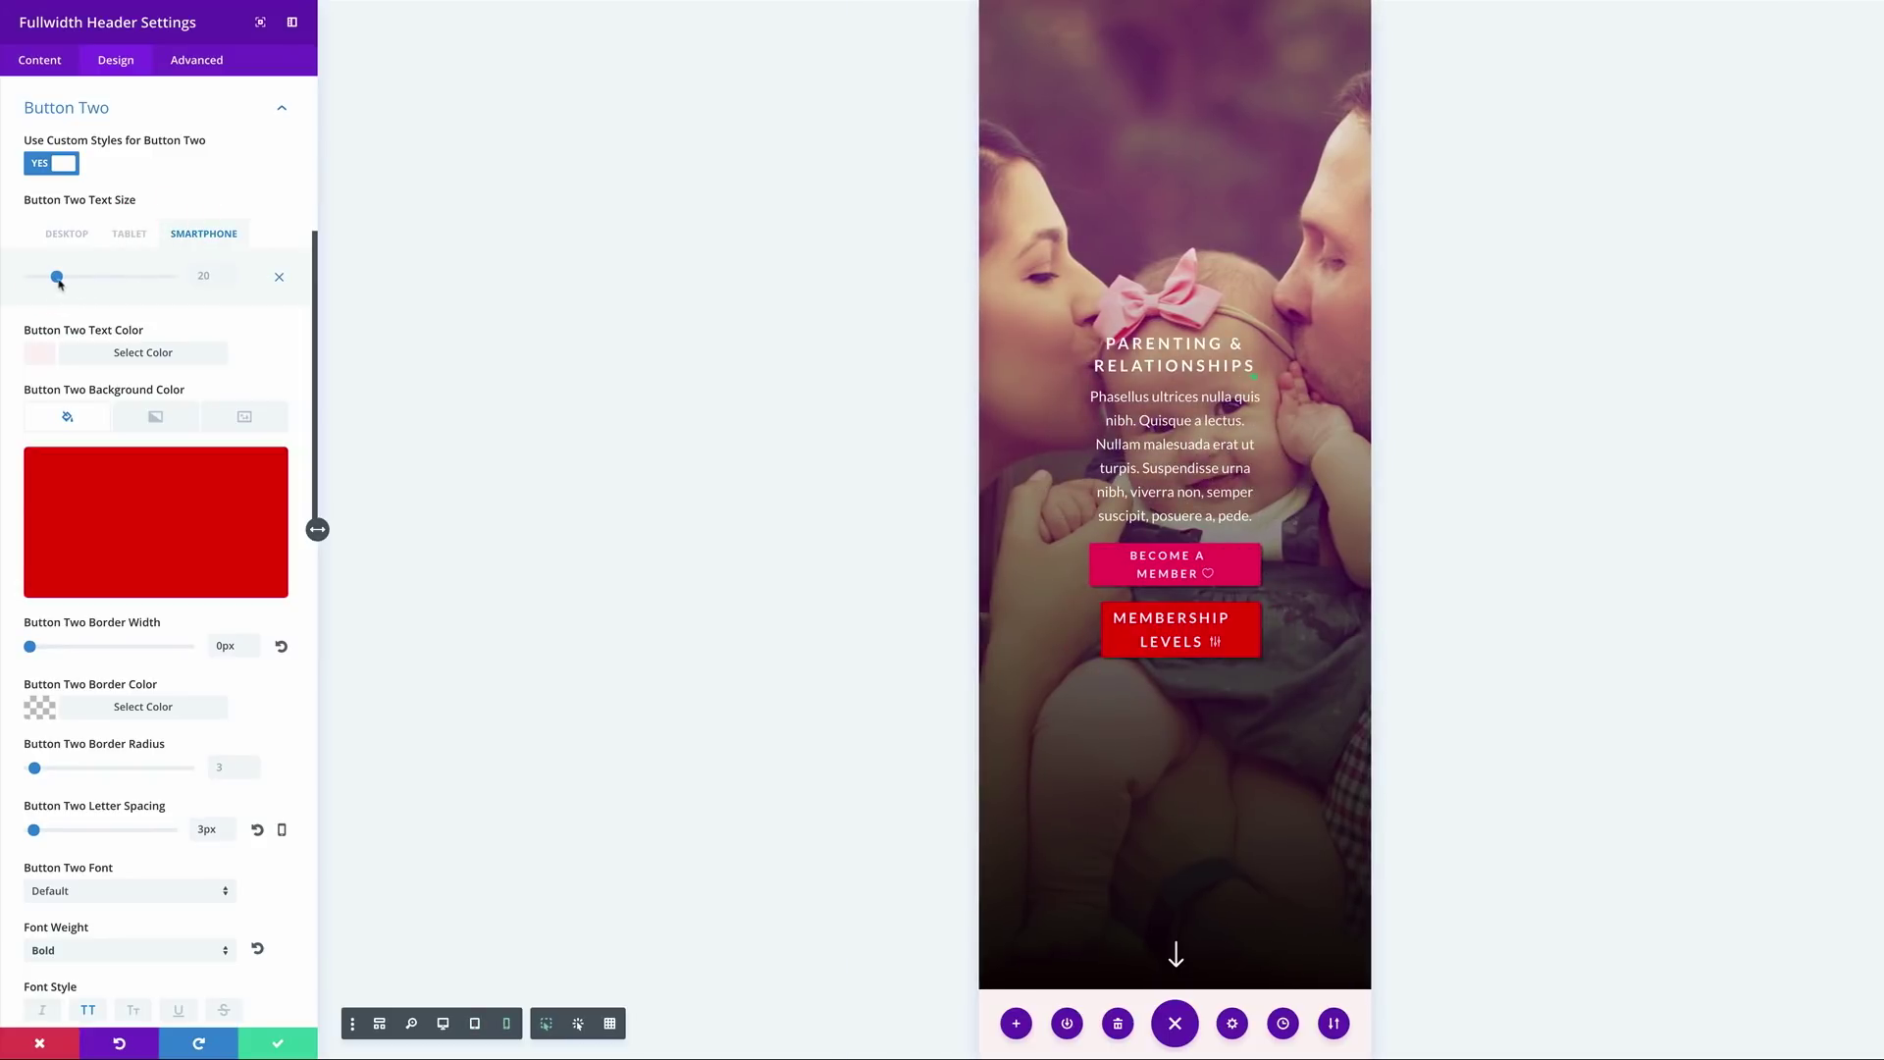
{"action": "left_click_drag", "start_coordinate": [57, 277], "coordinate": [50, 286]}
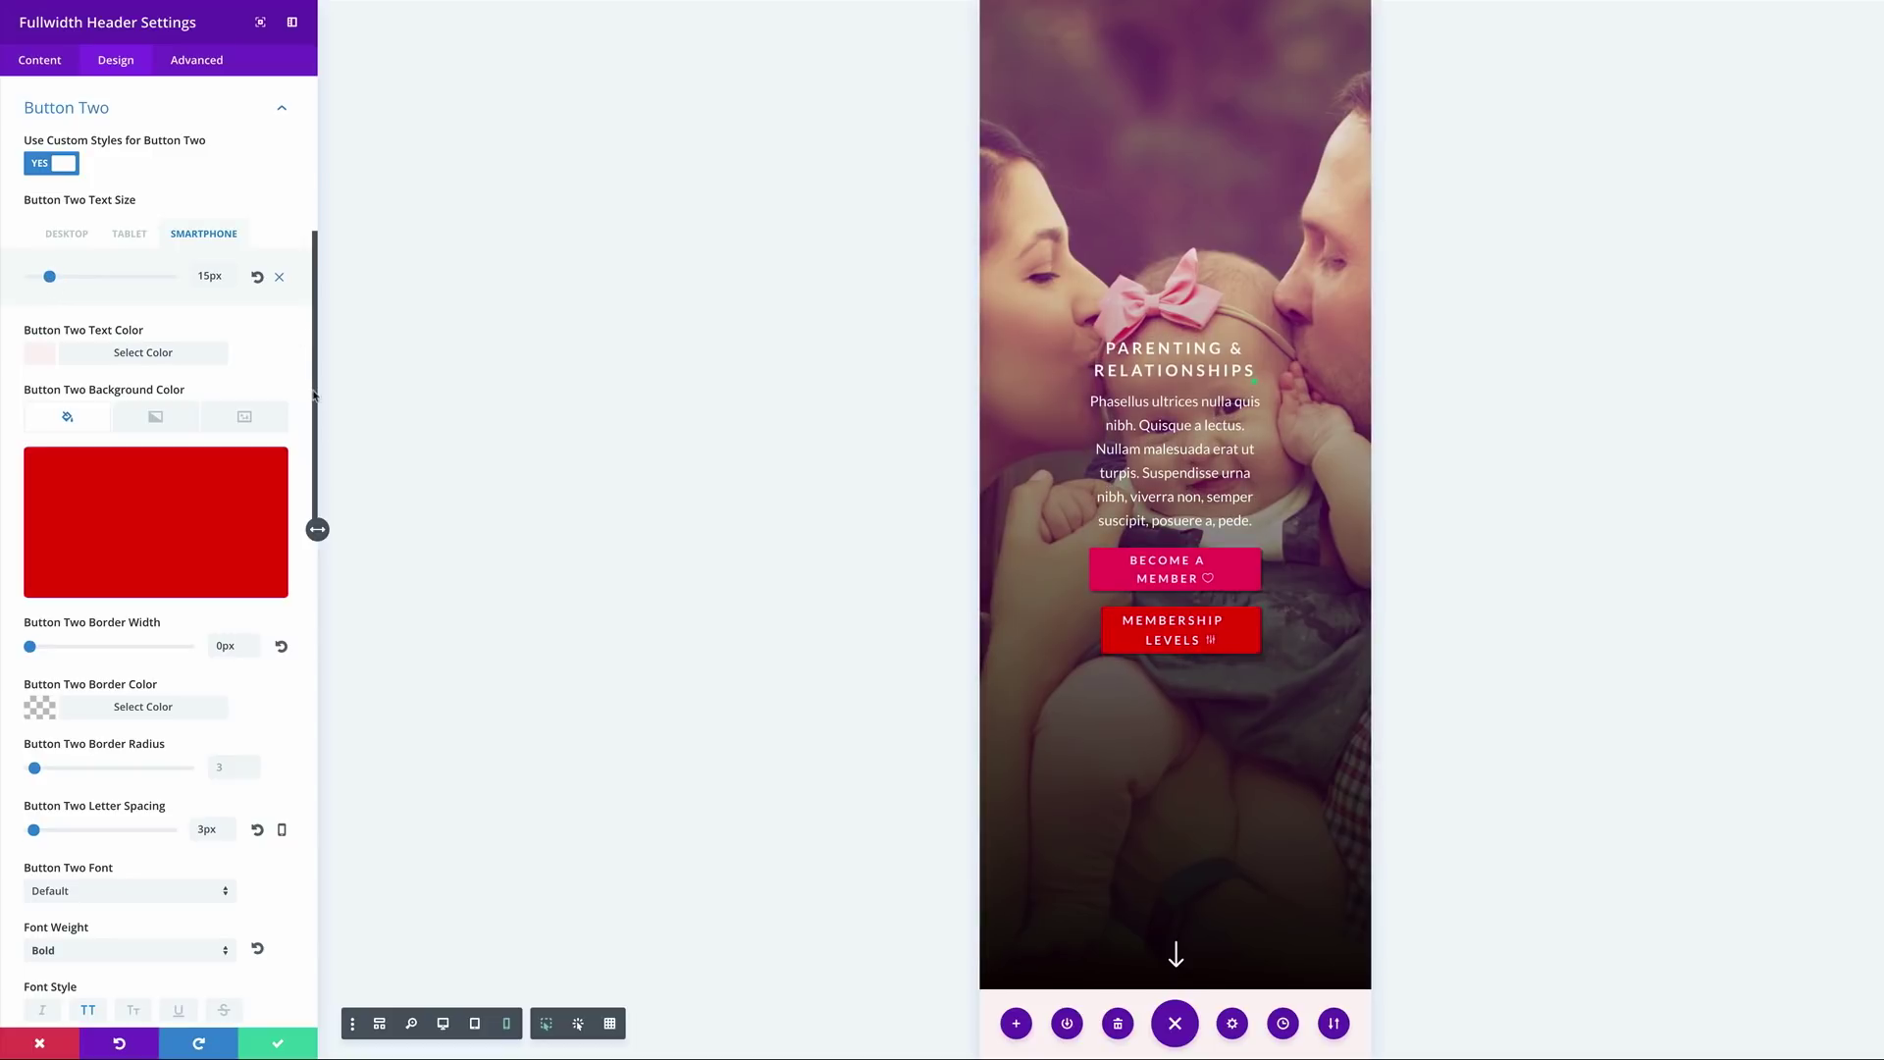
Compare Button Two's text size in the tablet and desktop previews.
{"action": "left_click", "coordinate": [138, 237]}
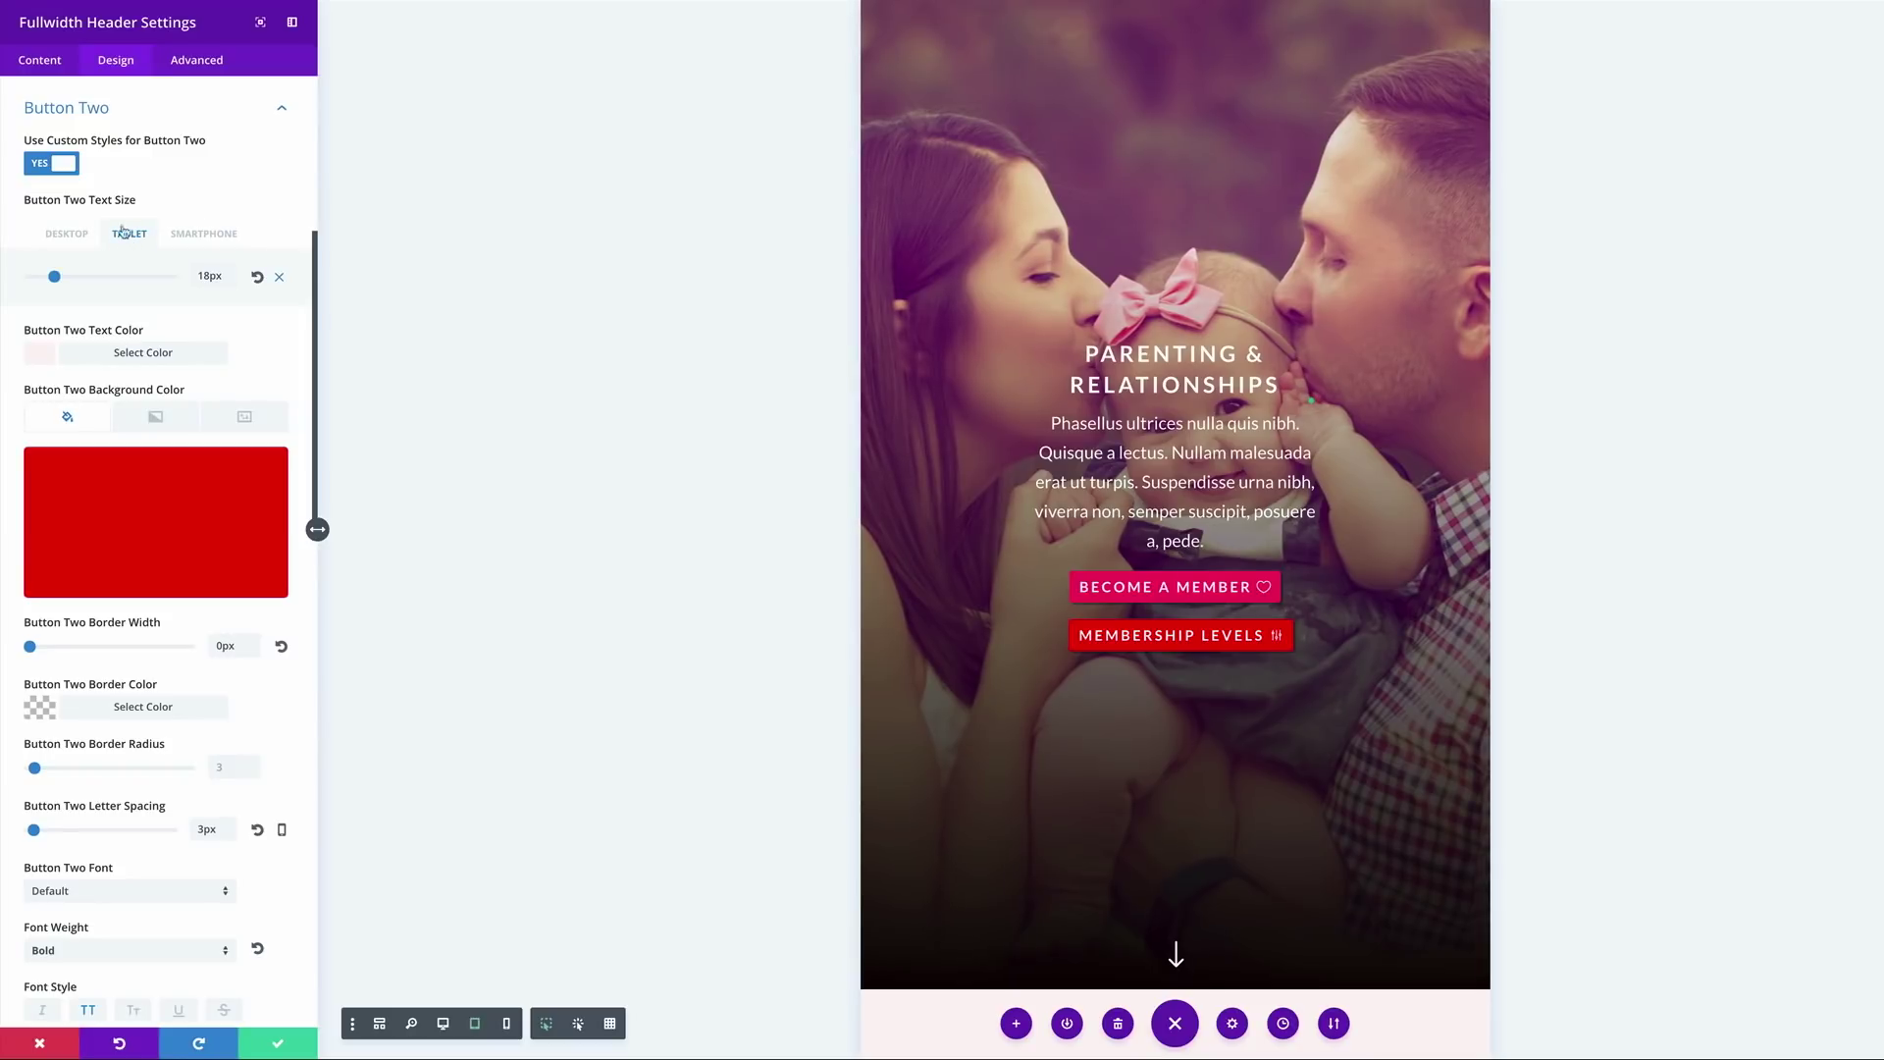
{"action": "left_click", "coordinate": [66, 234]}
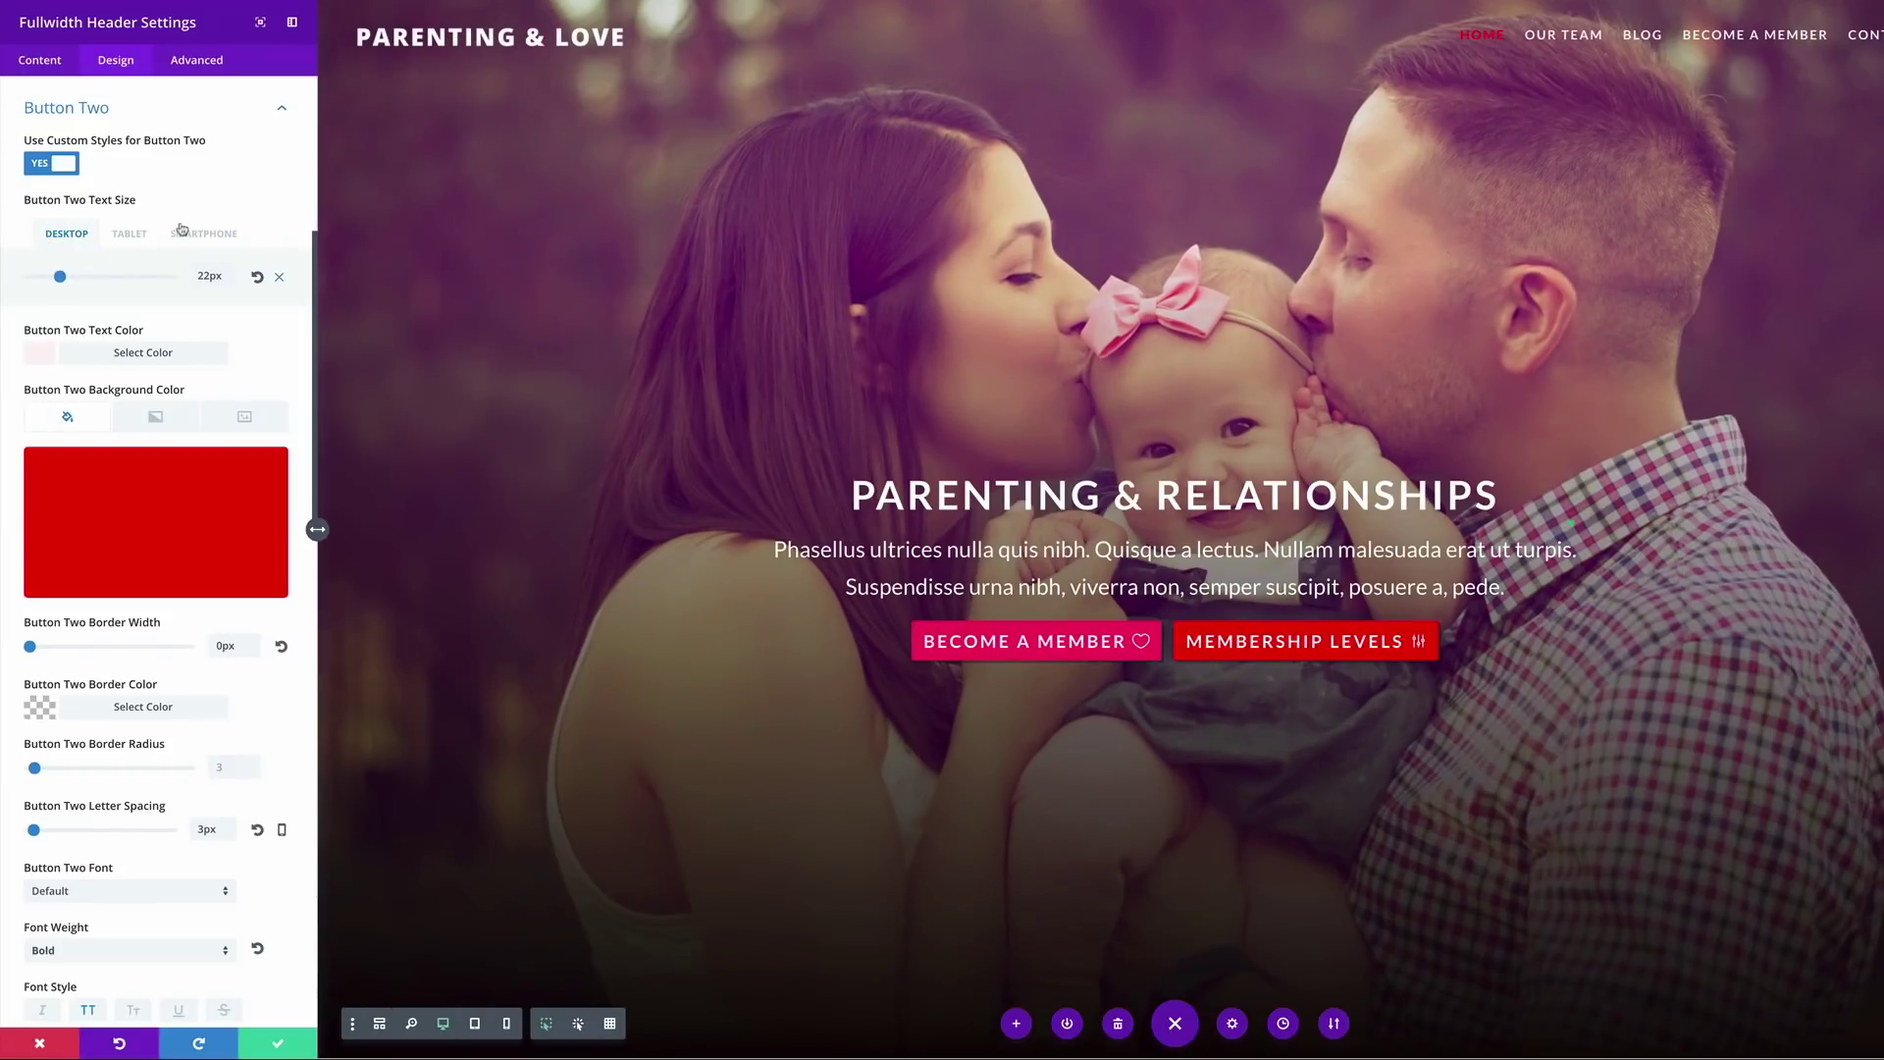
{"action": "left_click", "coordinate": [129, 233]}
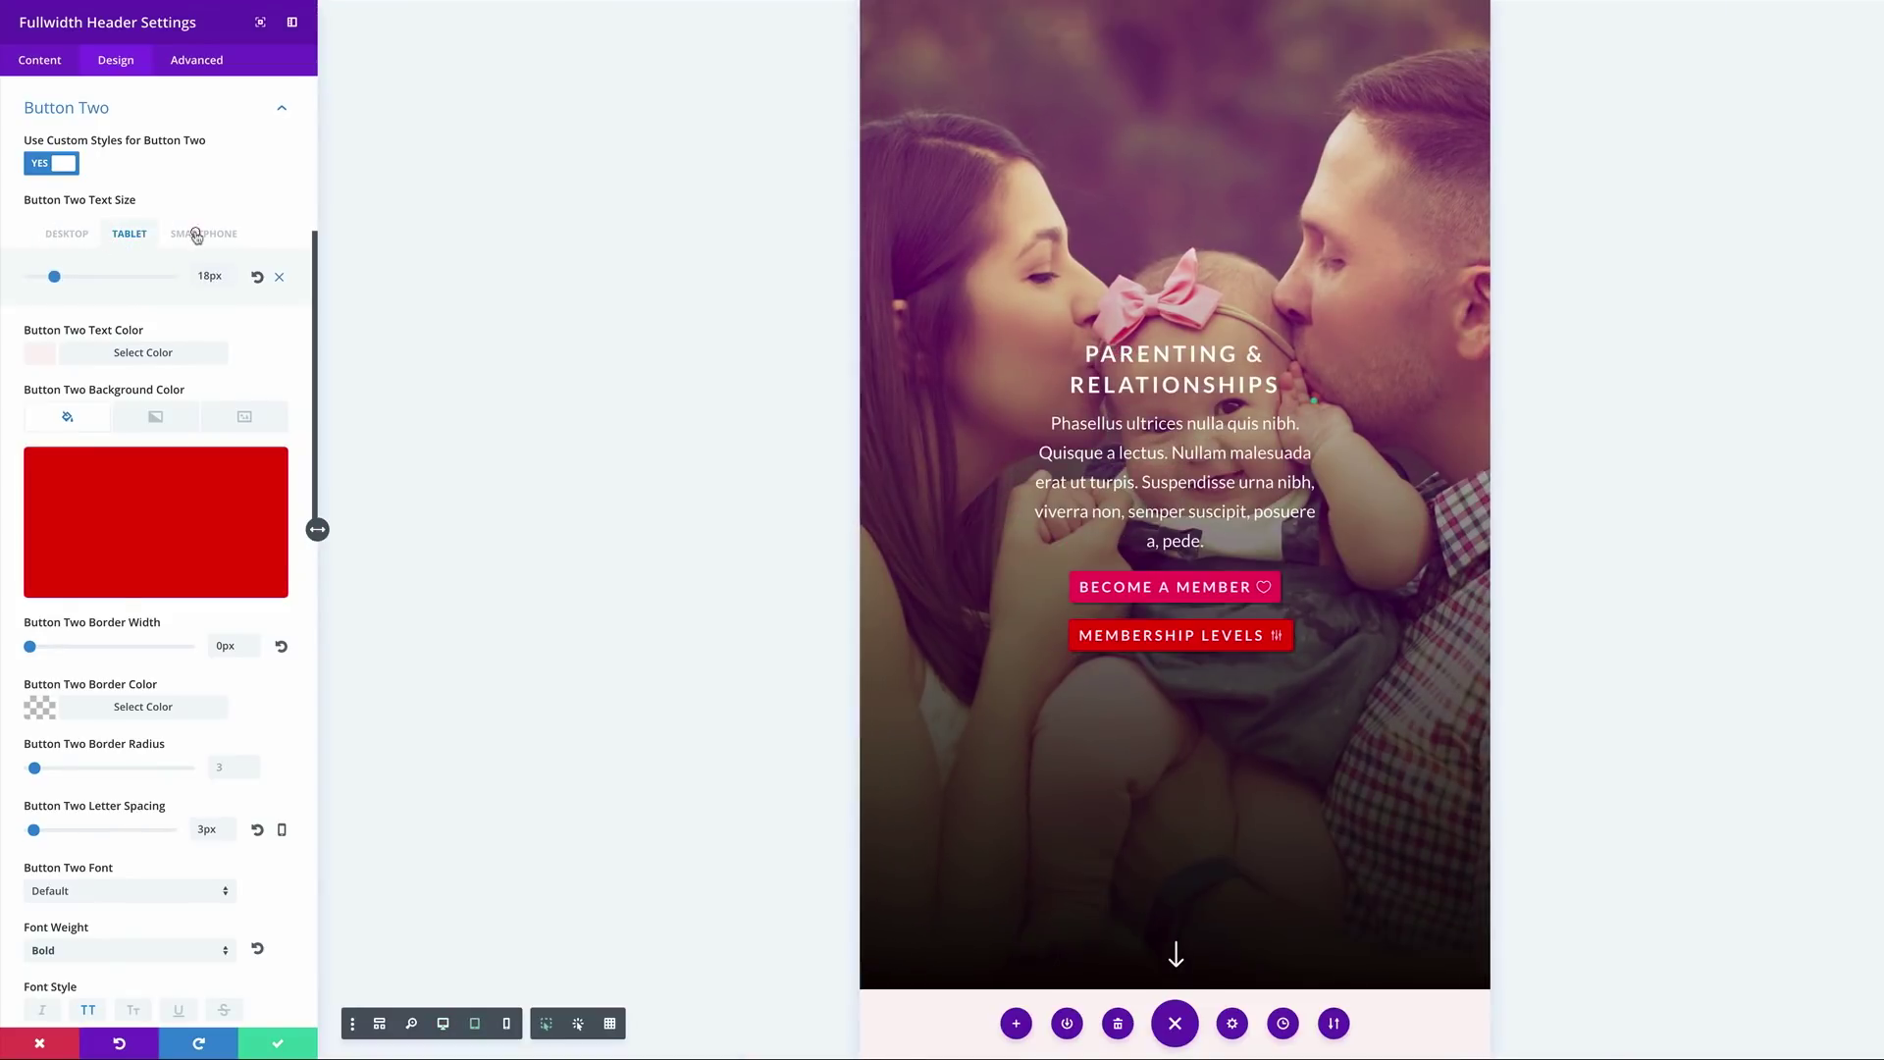
Check Button Two in the smartphone preview and save the fullwidth header settings.
{"action": "left_click", "coordinate": [196, 233]}
{"action": "left_click", "coordinate": [275, 1043]}
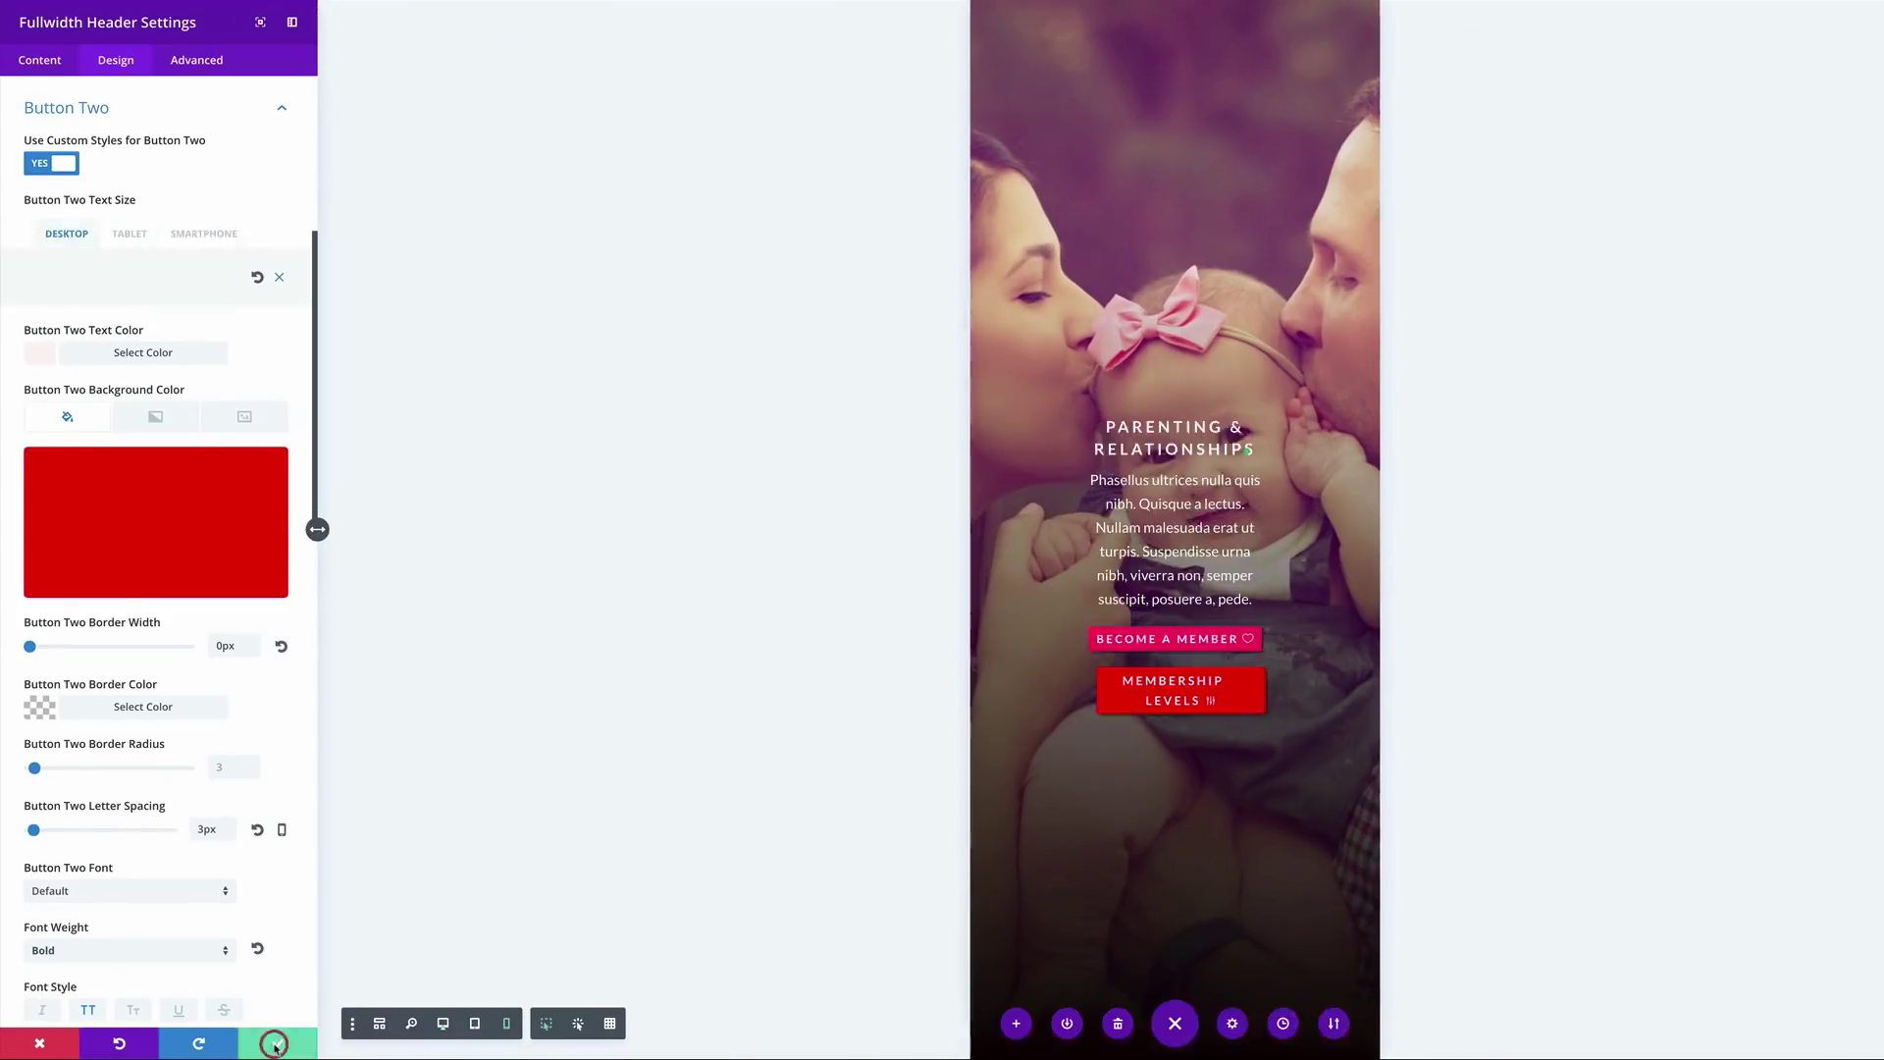
Open the Number Text design settings of the members number counter.
{"action": "scroll", "coordinate": [462, 773], "scroll_direction": "down", "scroll_amount": 5}
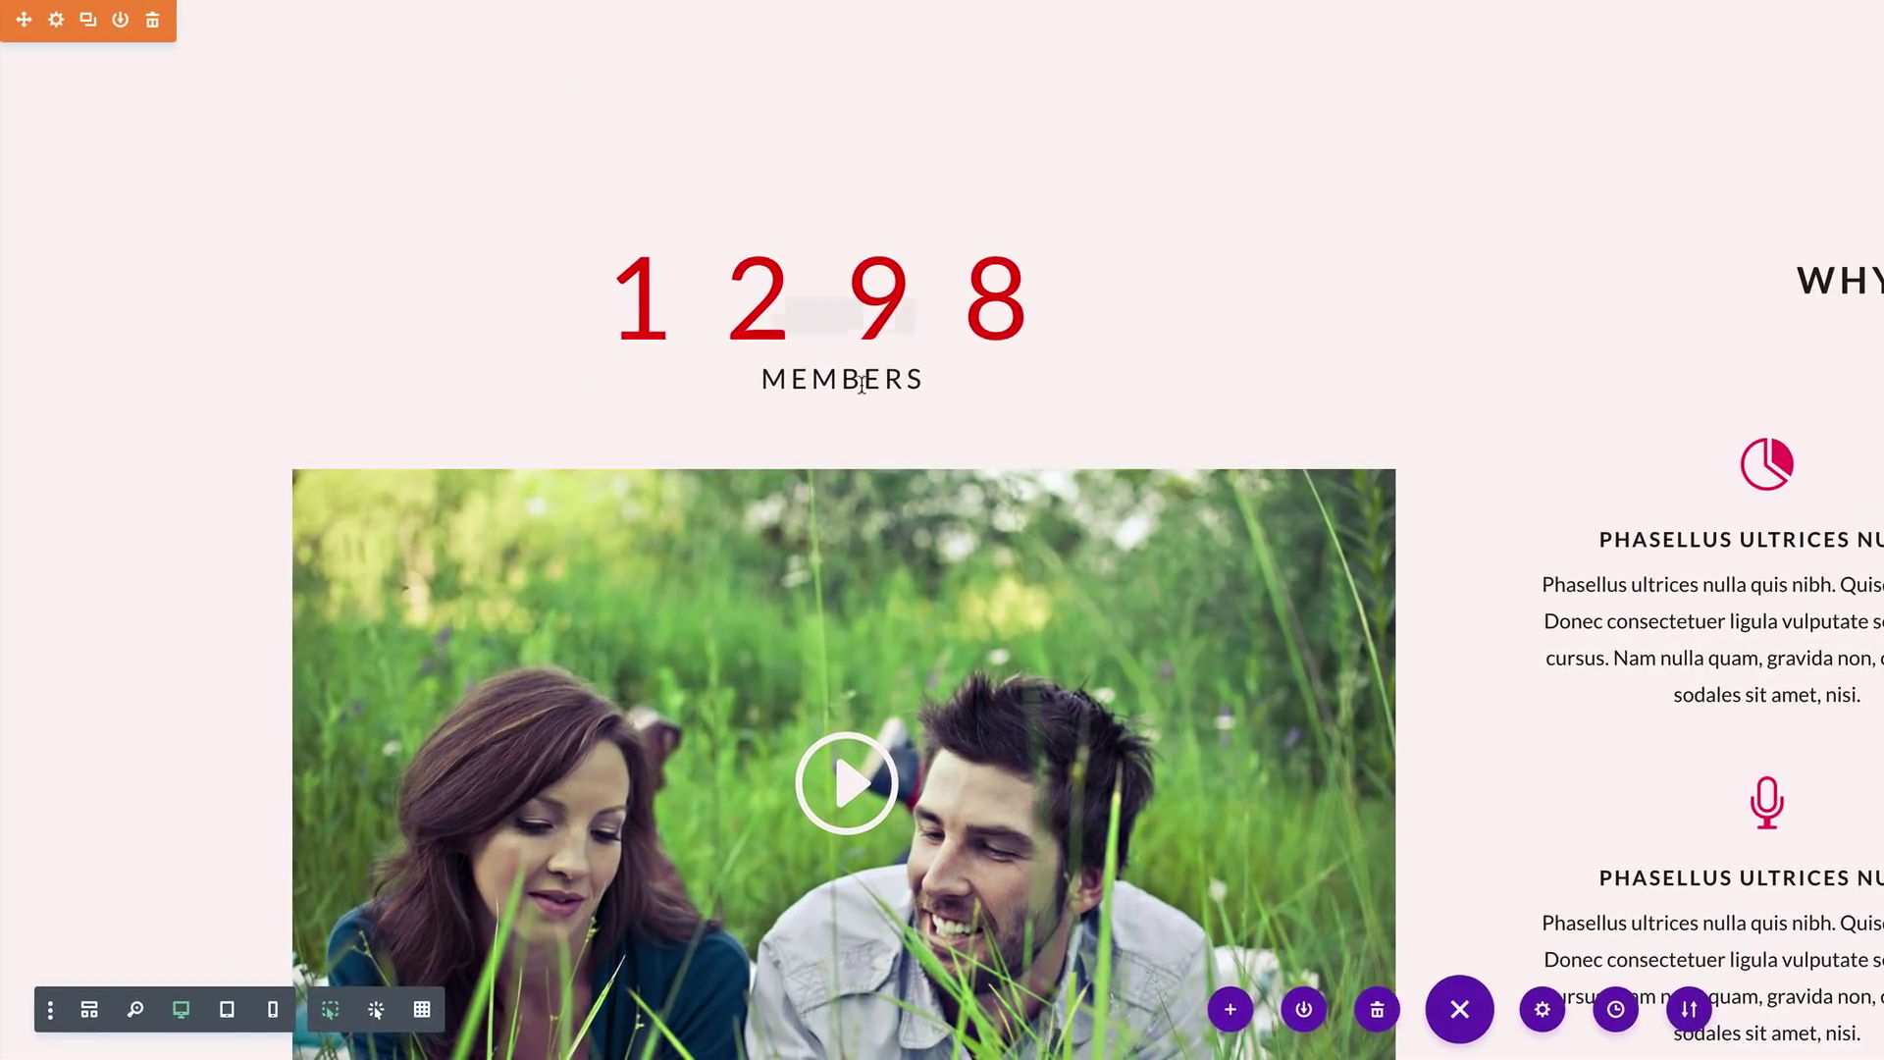
{"action": "mouse_move", "coordinate": [858, 368]}
{"action": "left_click", "coordinate": [812, 318]}
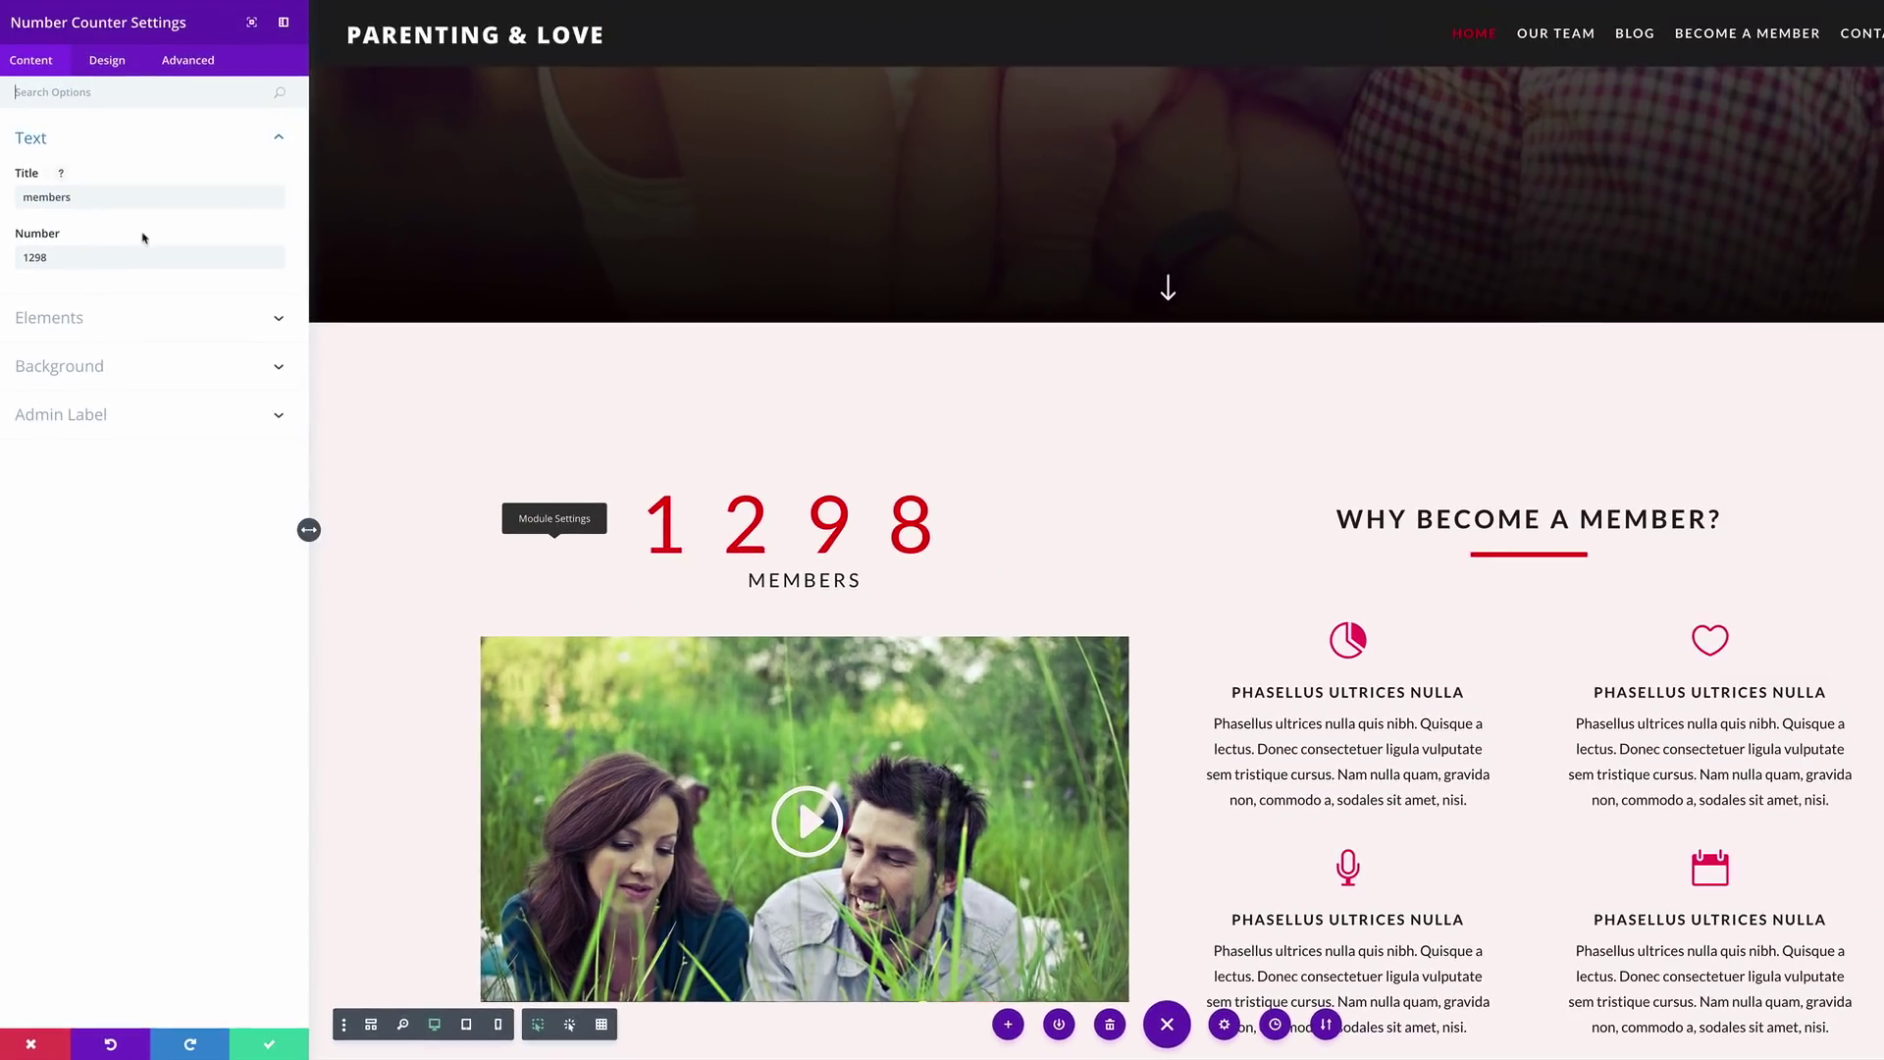
{"action": "left_click", "coordinate": [108, 61]}
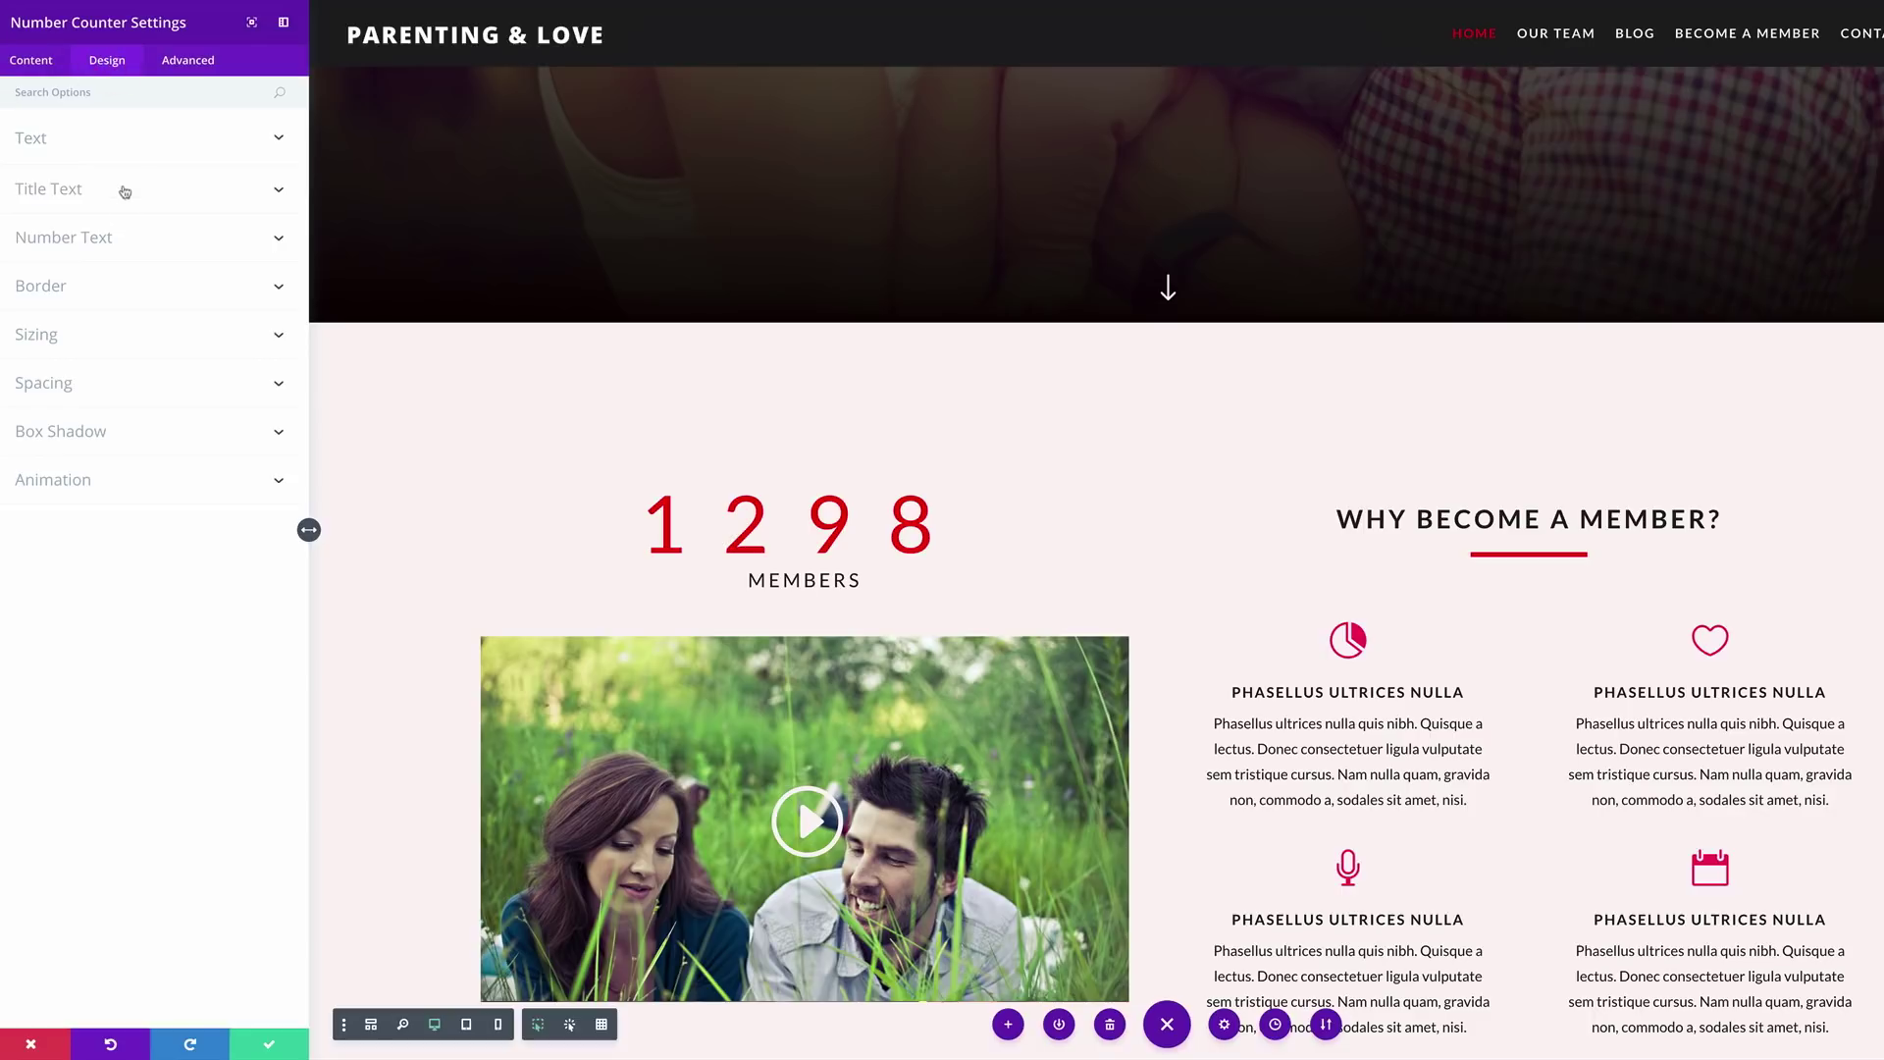
{"action": "left_click", "coordinate": [90, 240]}
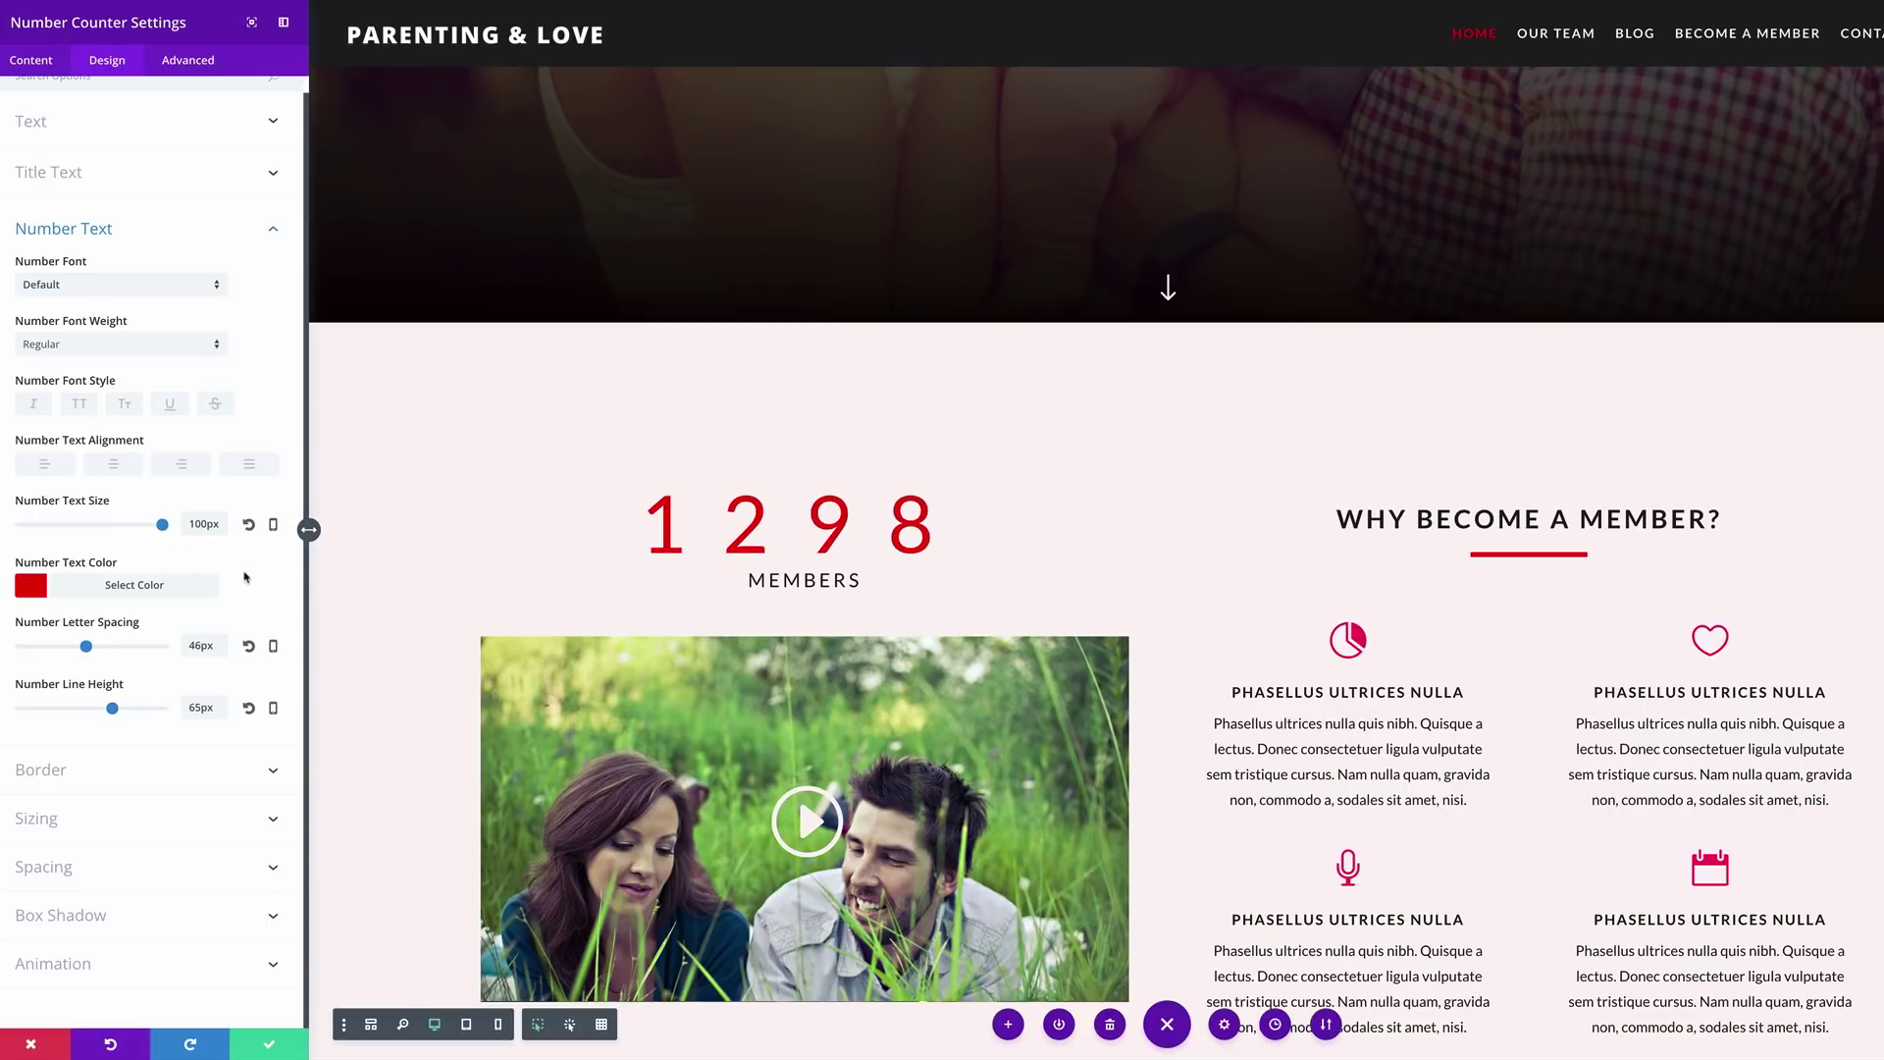
Enable responsive values for the counter's number letter spacing and set it to 23px for tablet and 8px for smartphone.
{"action": "left_click", "coordinate": [274, 647]}
{"action": "left_click", "coordinate": [120, 655]}
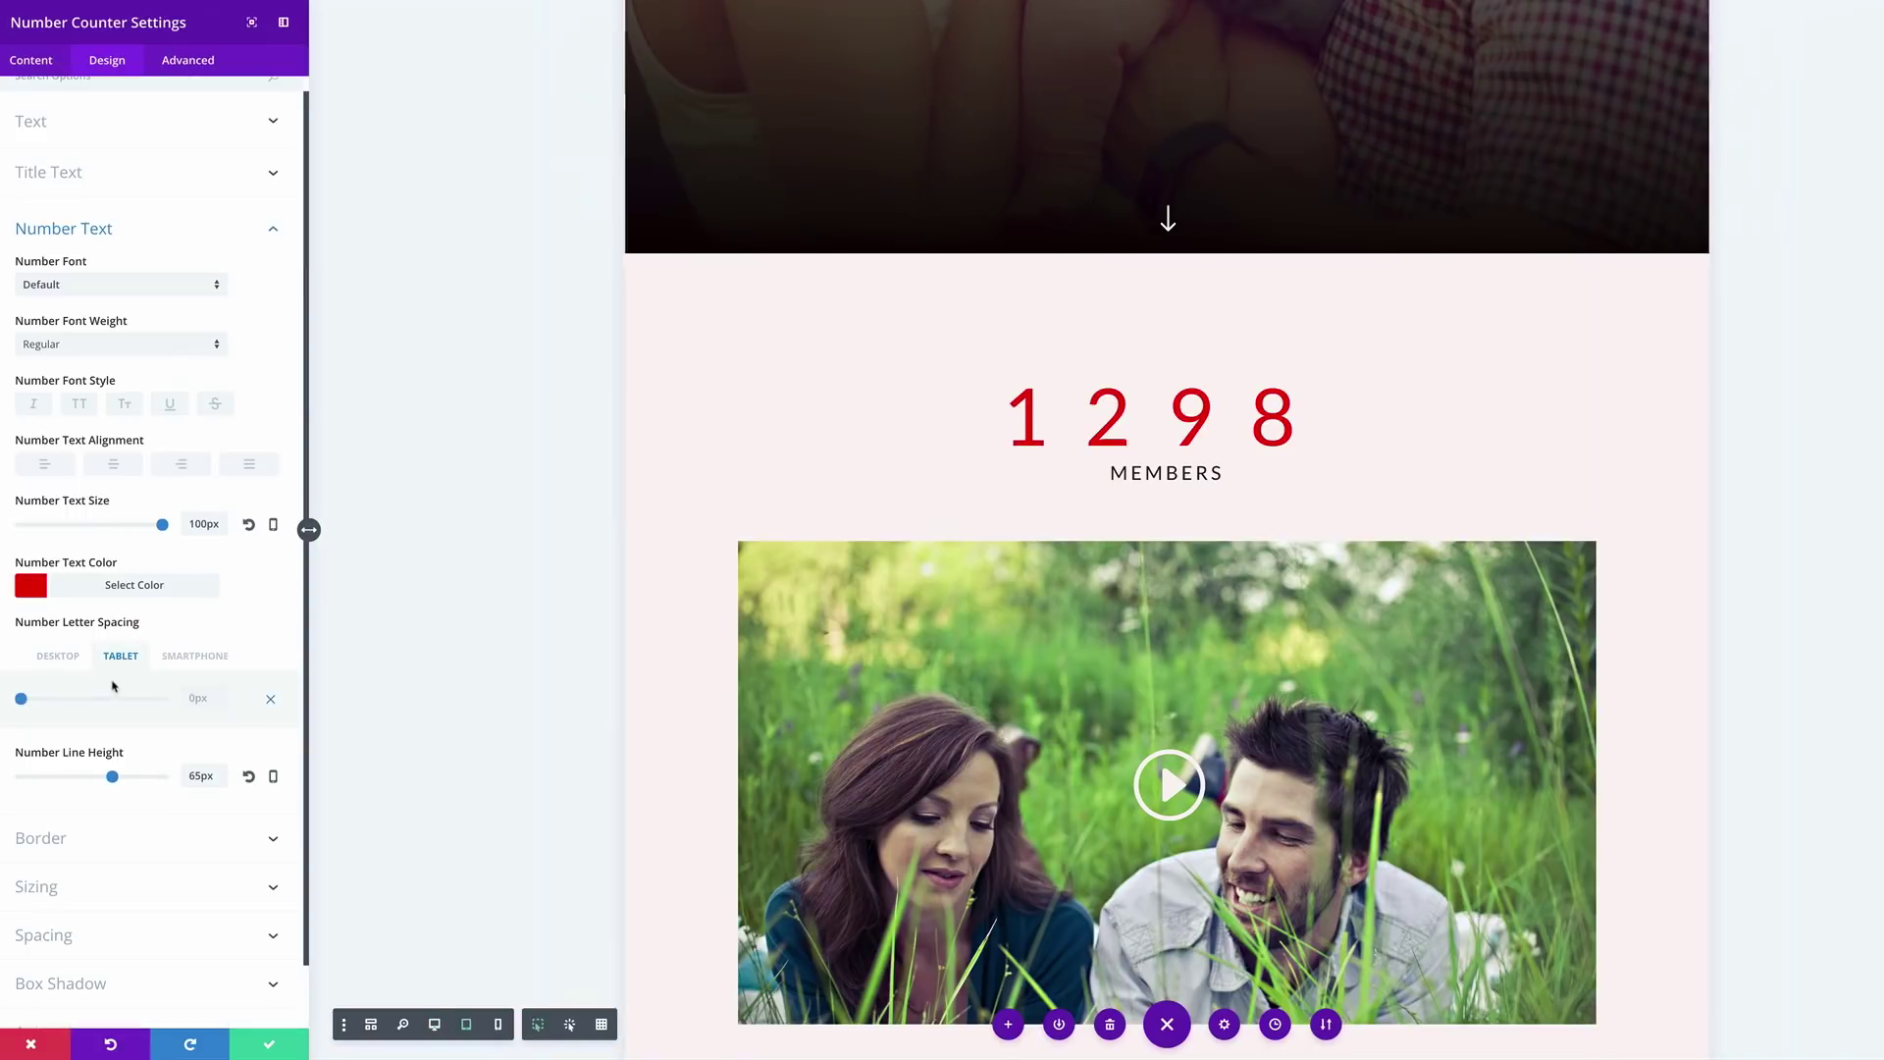
{"action": "left_click_drag", "start_coordinate": [21, 701], "coordinate": [48, 707]}
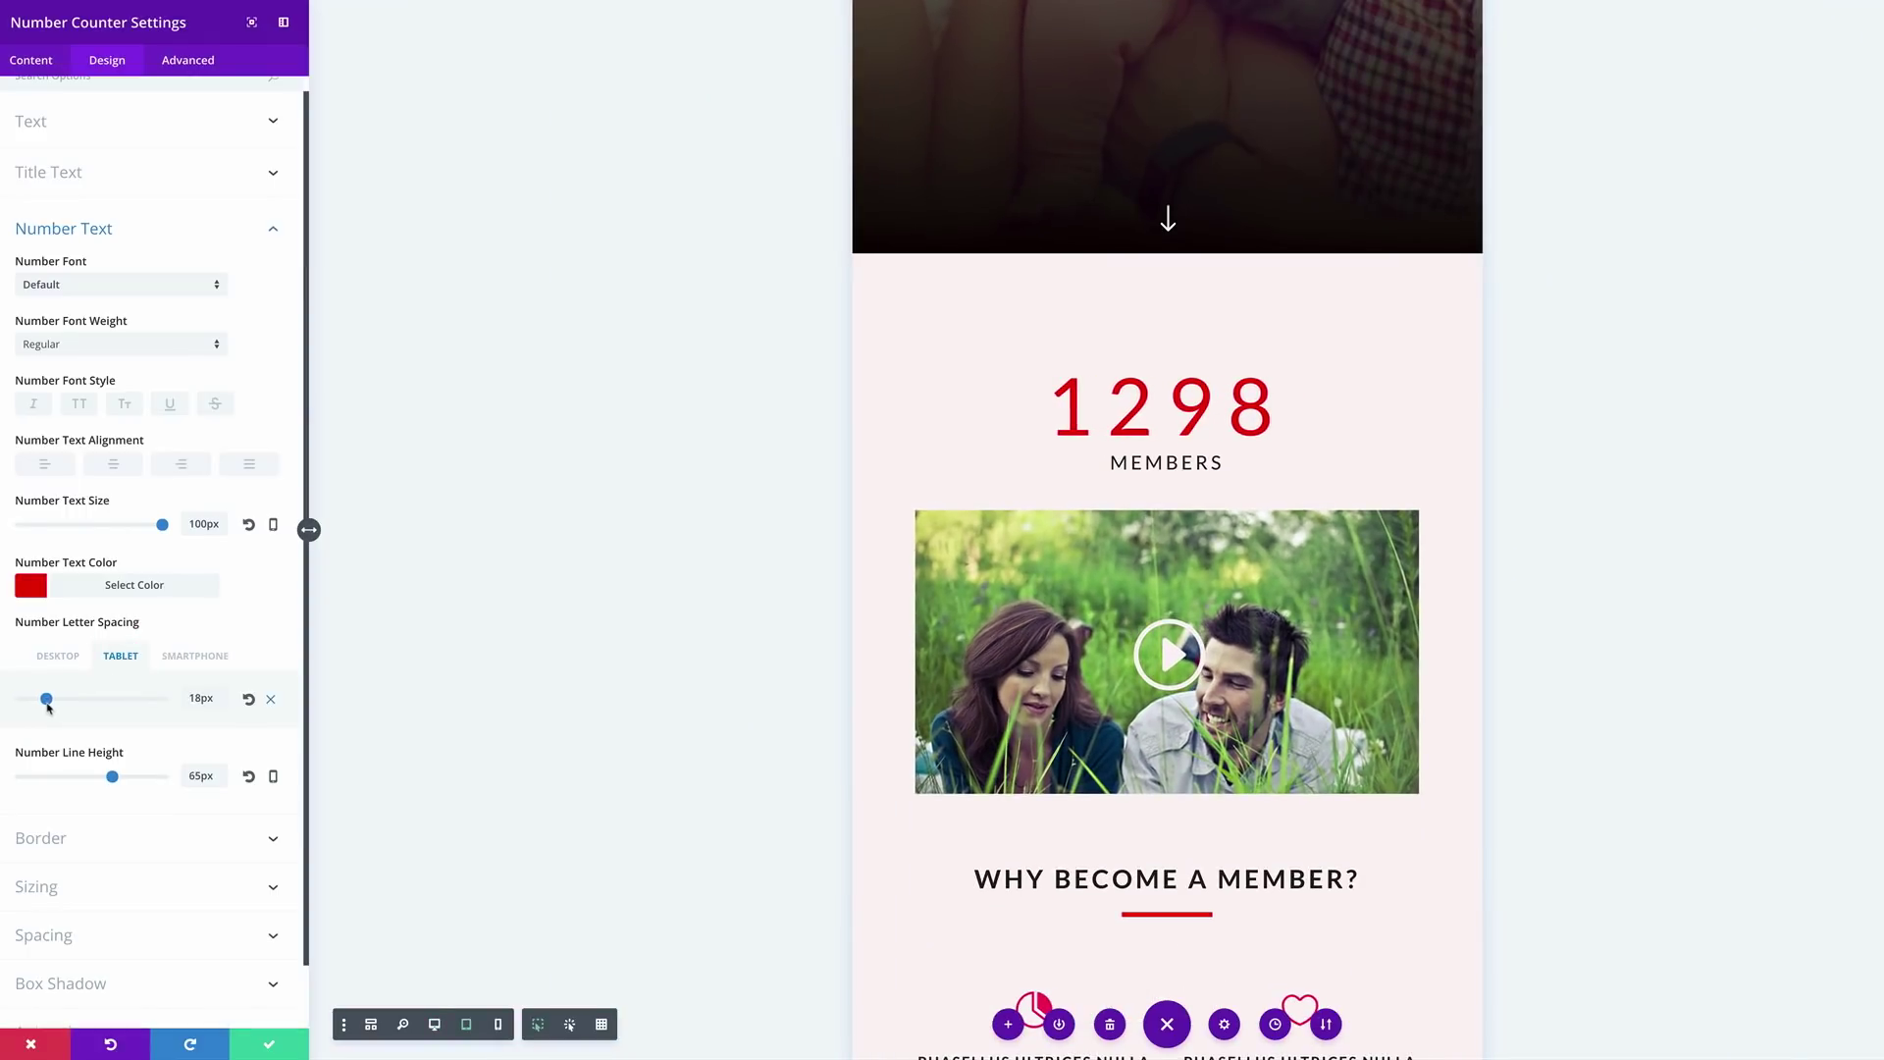
{"action": "left_click", "coordinate": [61, 662]}
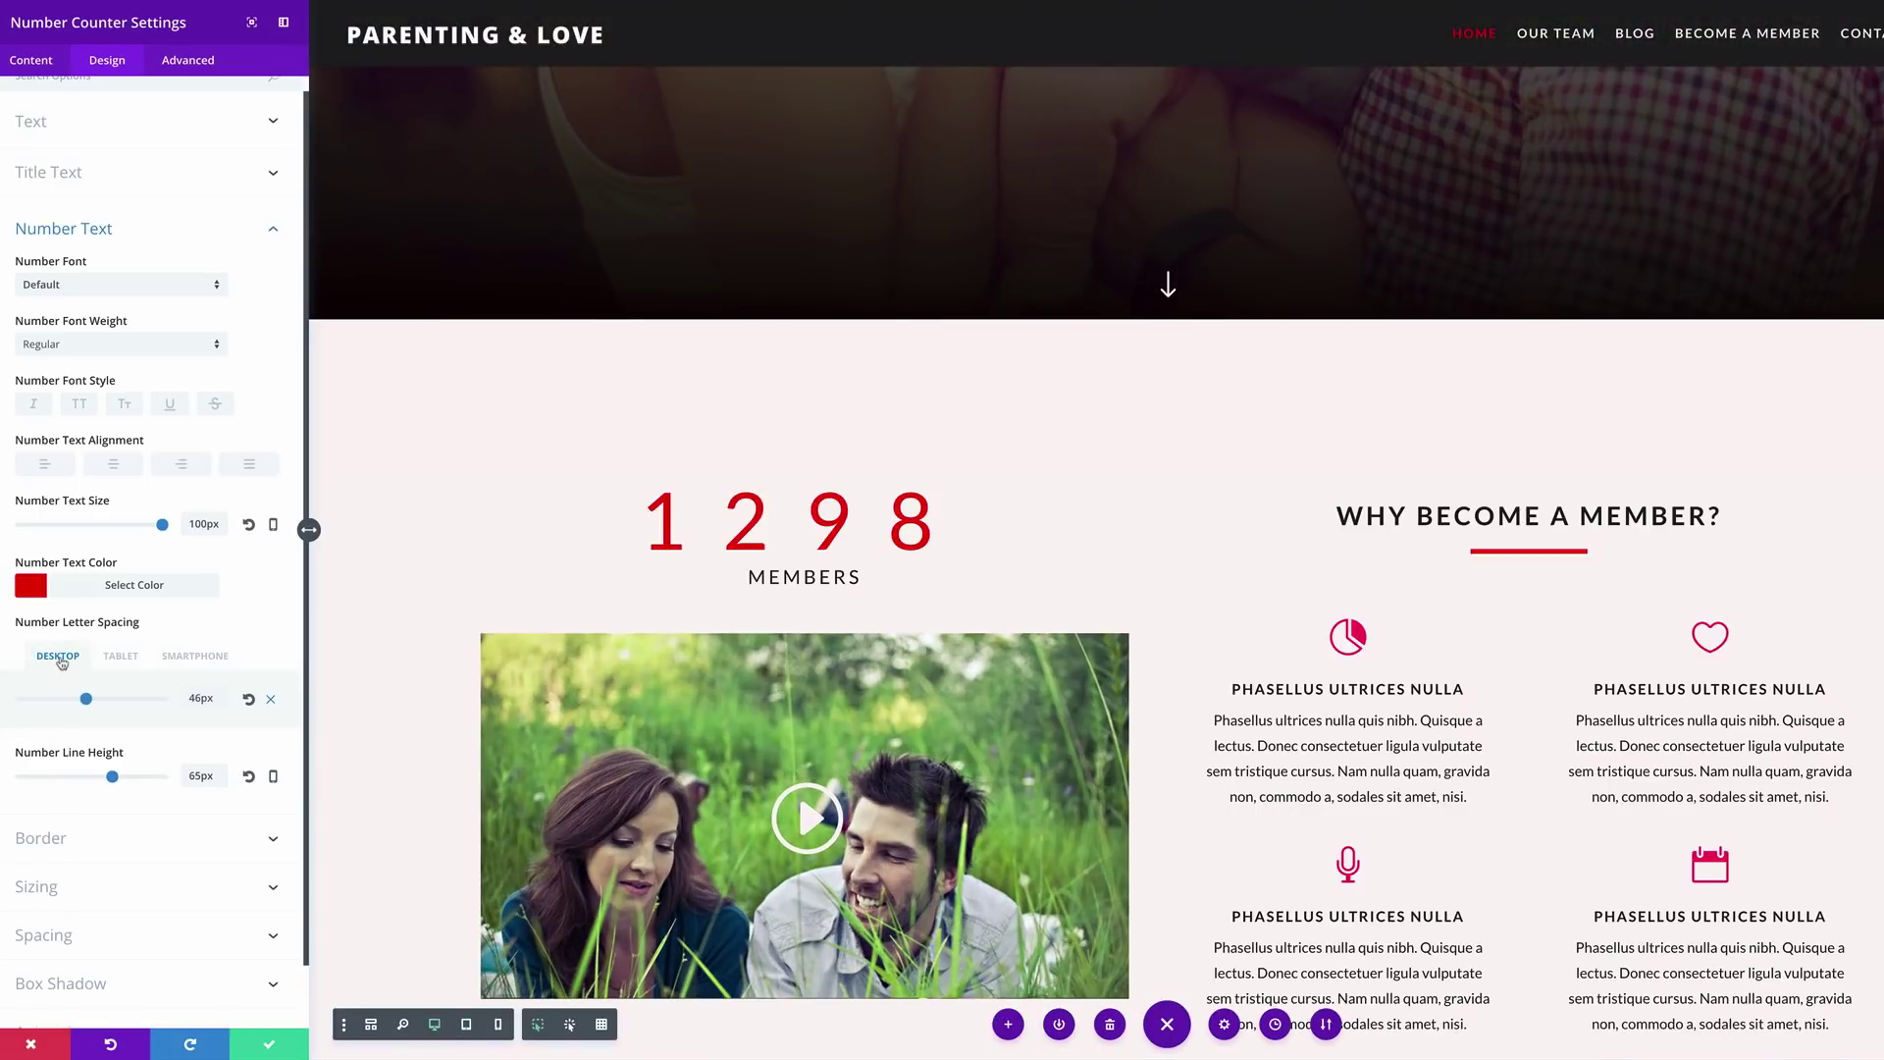
{"action": "left_click", "coordinate": [131, 657]}
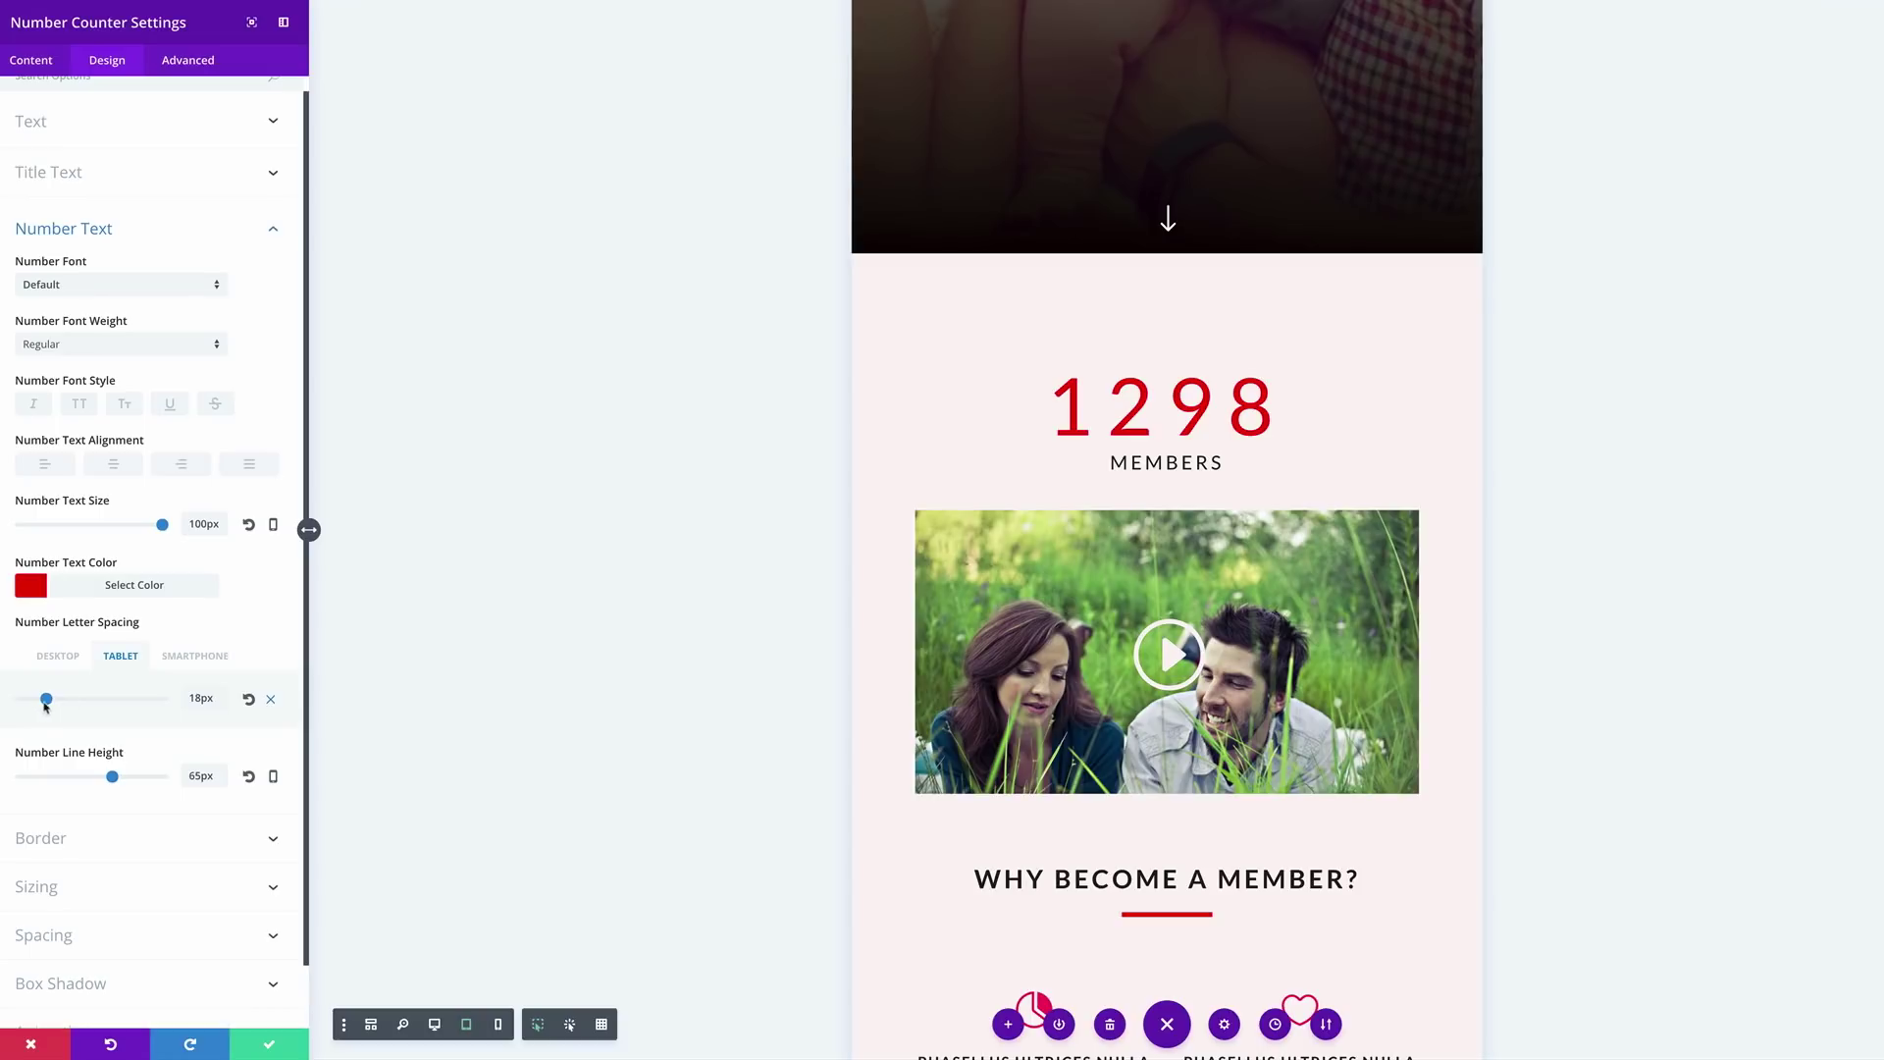
{"action": "left_click_drag", "start_coordinate": [47, 699], "coordinate": [53, 698]}
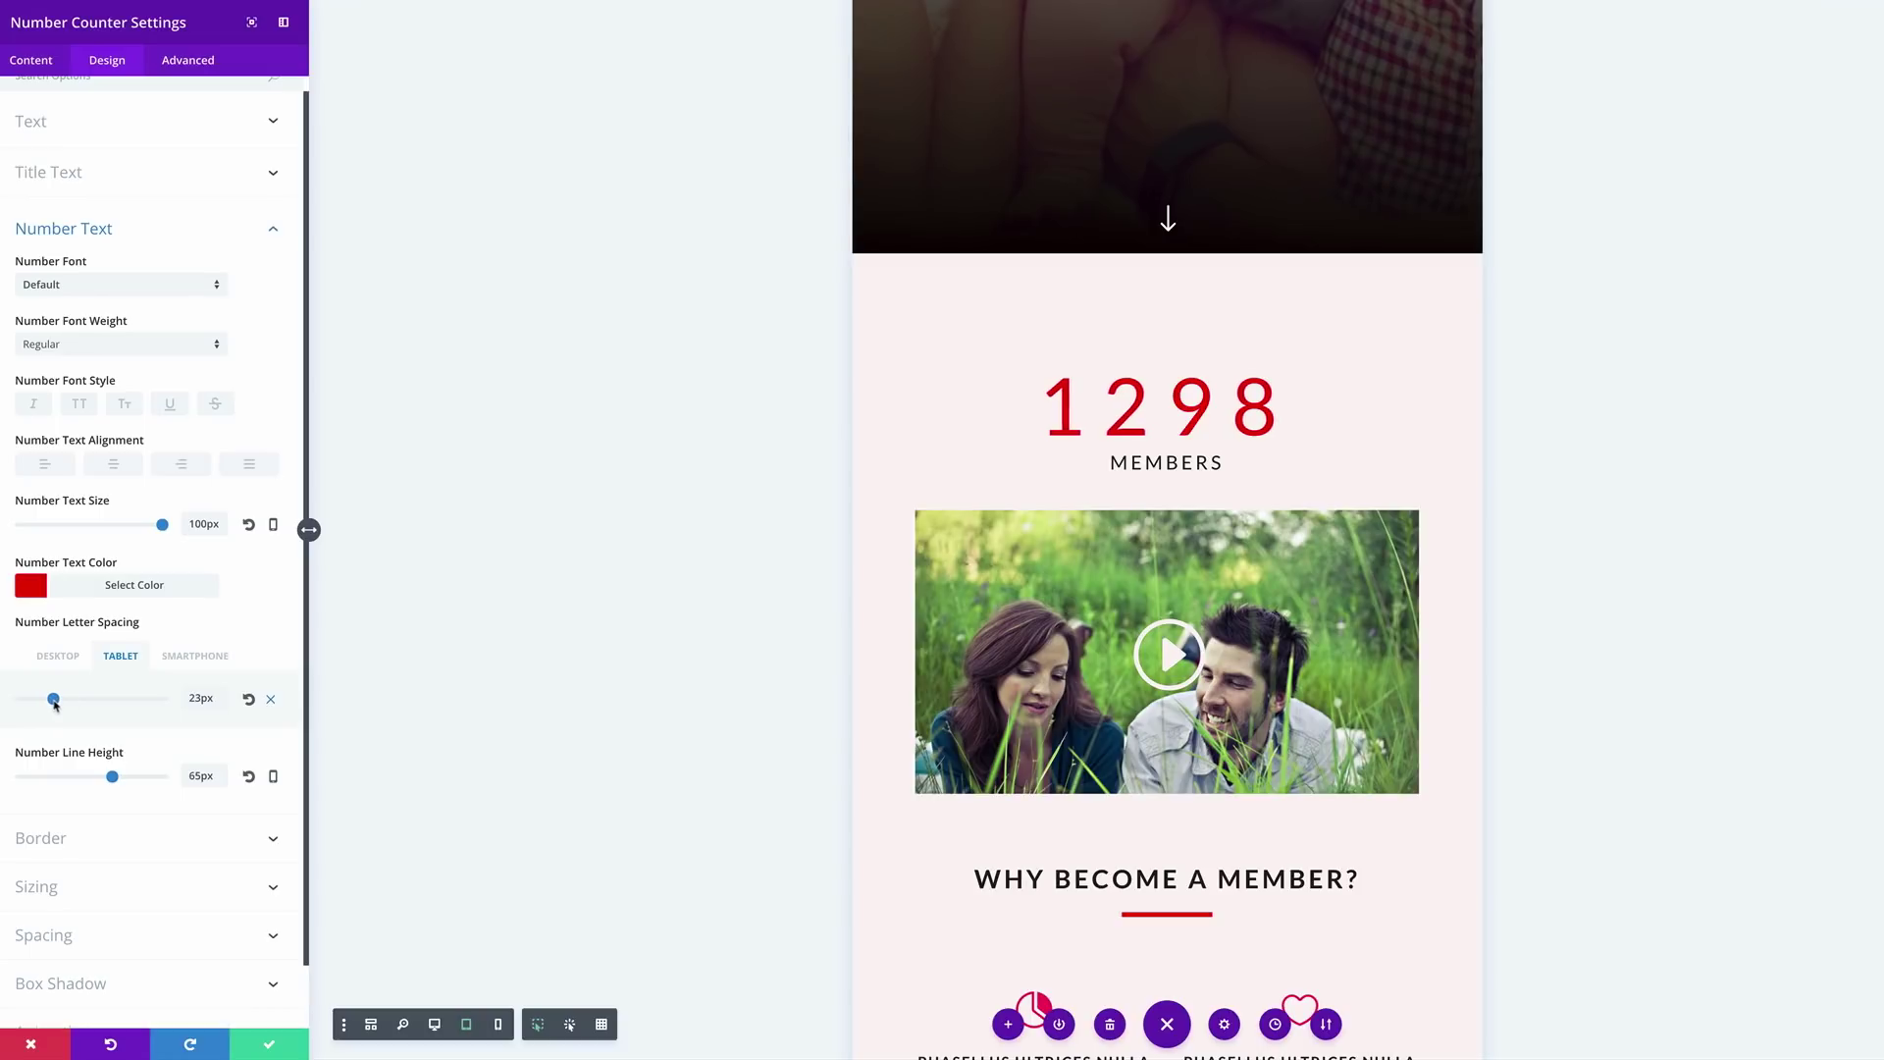
{"action": "left_click", "coordinate": [180, 657]}
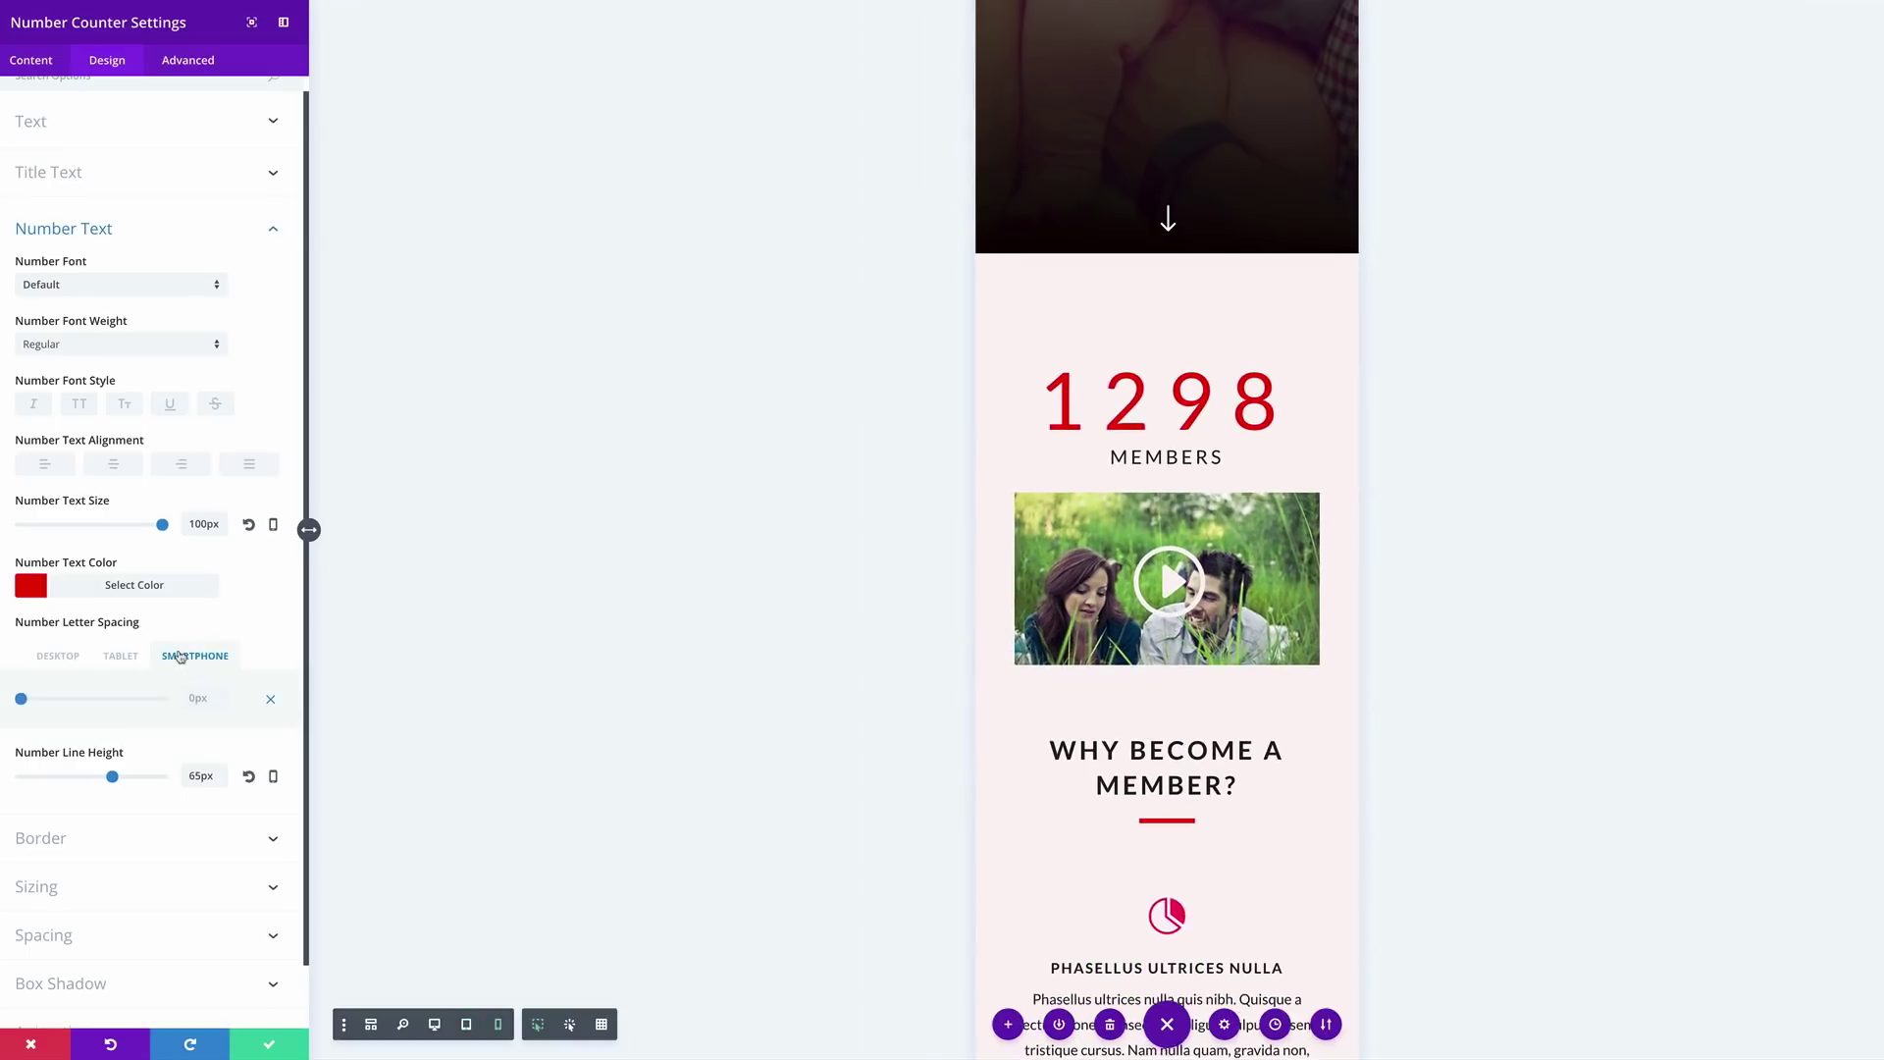
{"action": "left_click_drag", "start_coordinate": [22, 698], "coordinate": [33, 700]}
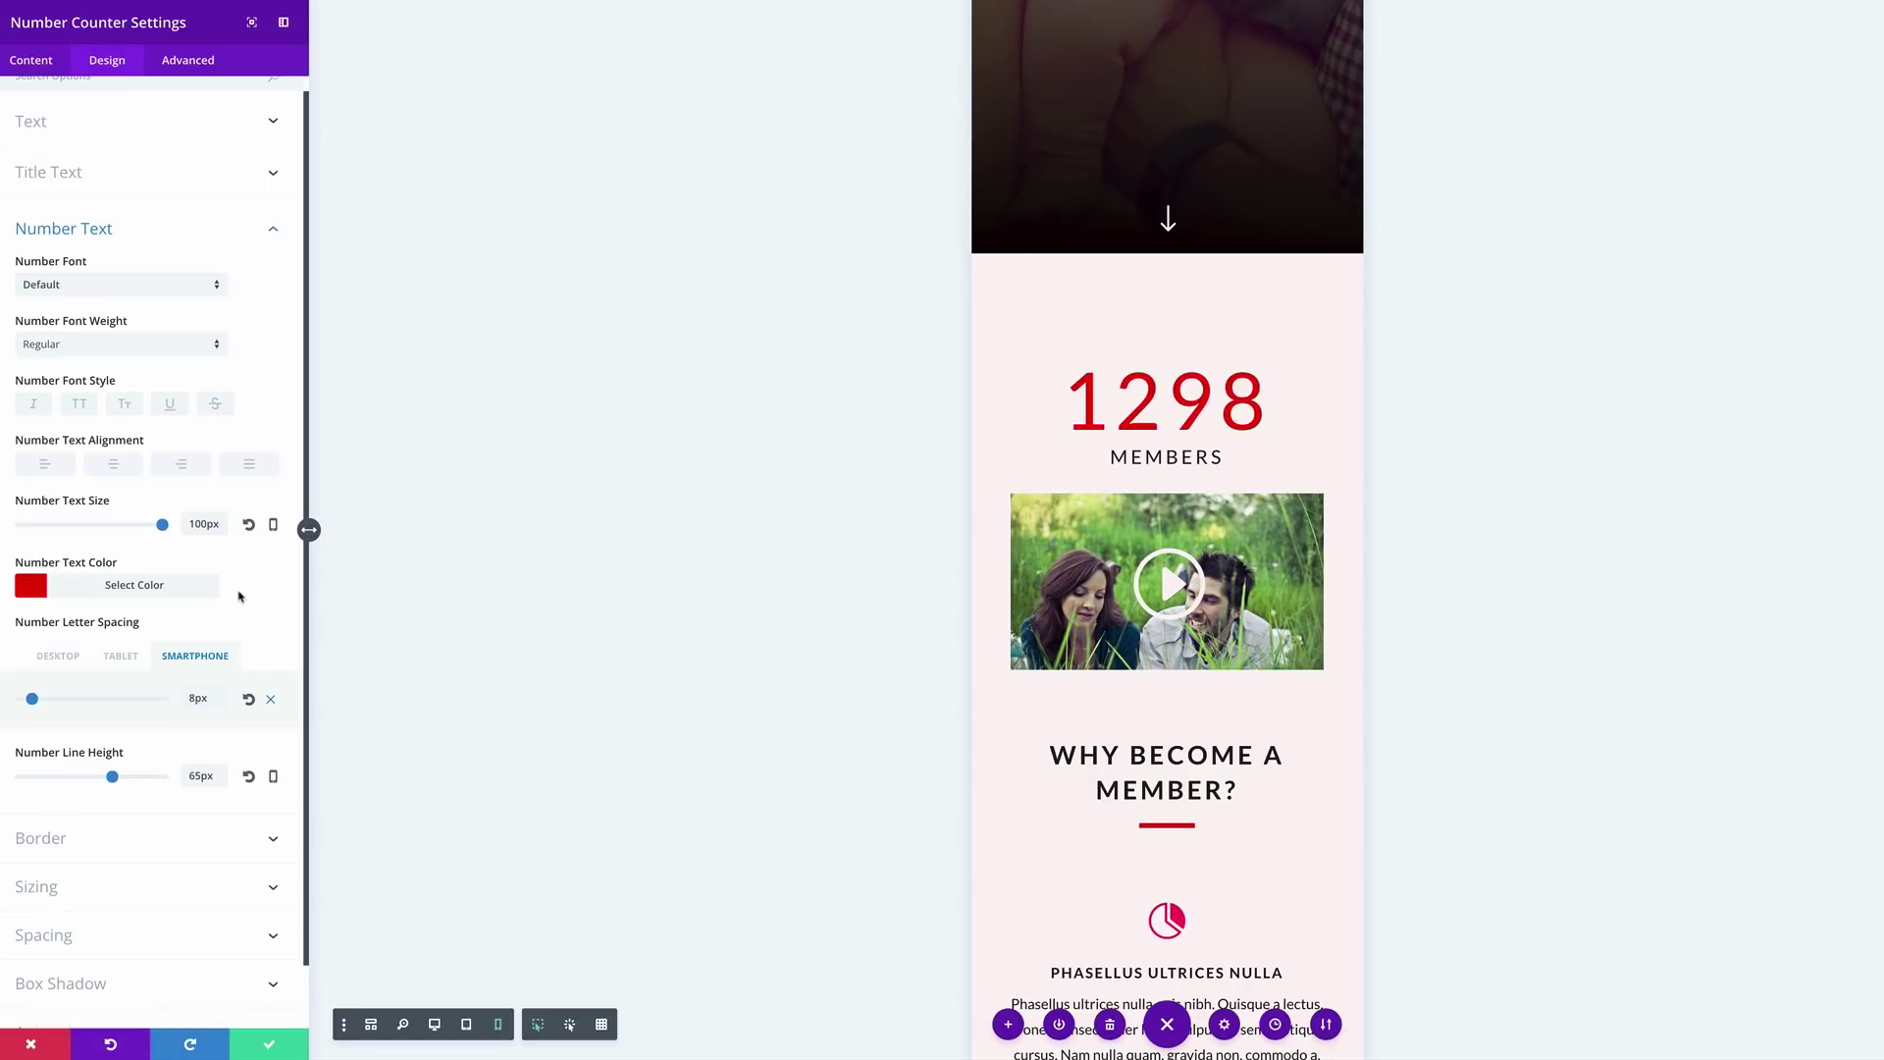
Enable responsive values for the counter's number text size and set it to 57px for smartphone and 72px for tablet.
{"action": "left_click", "coordinate": [276, 527]}
{"action": "left_click_drag", "start_coordinate": [162, 577], "coordinate": [102, 583]}
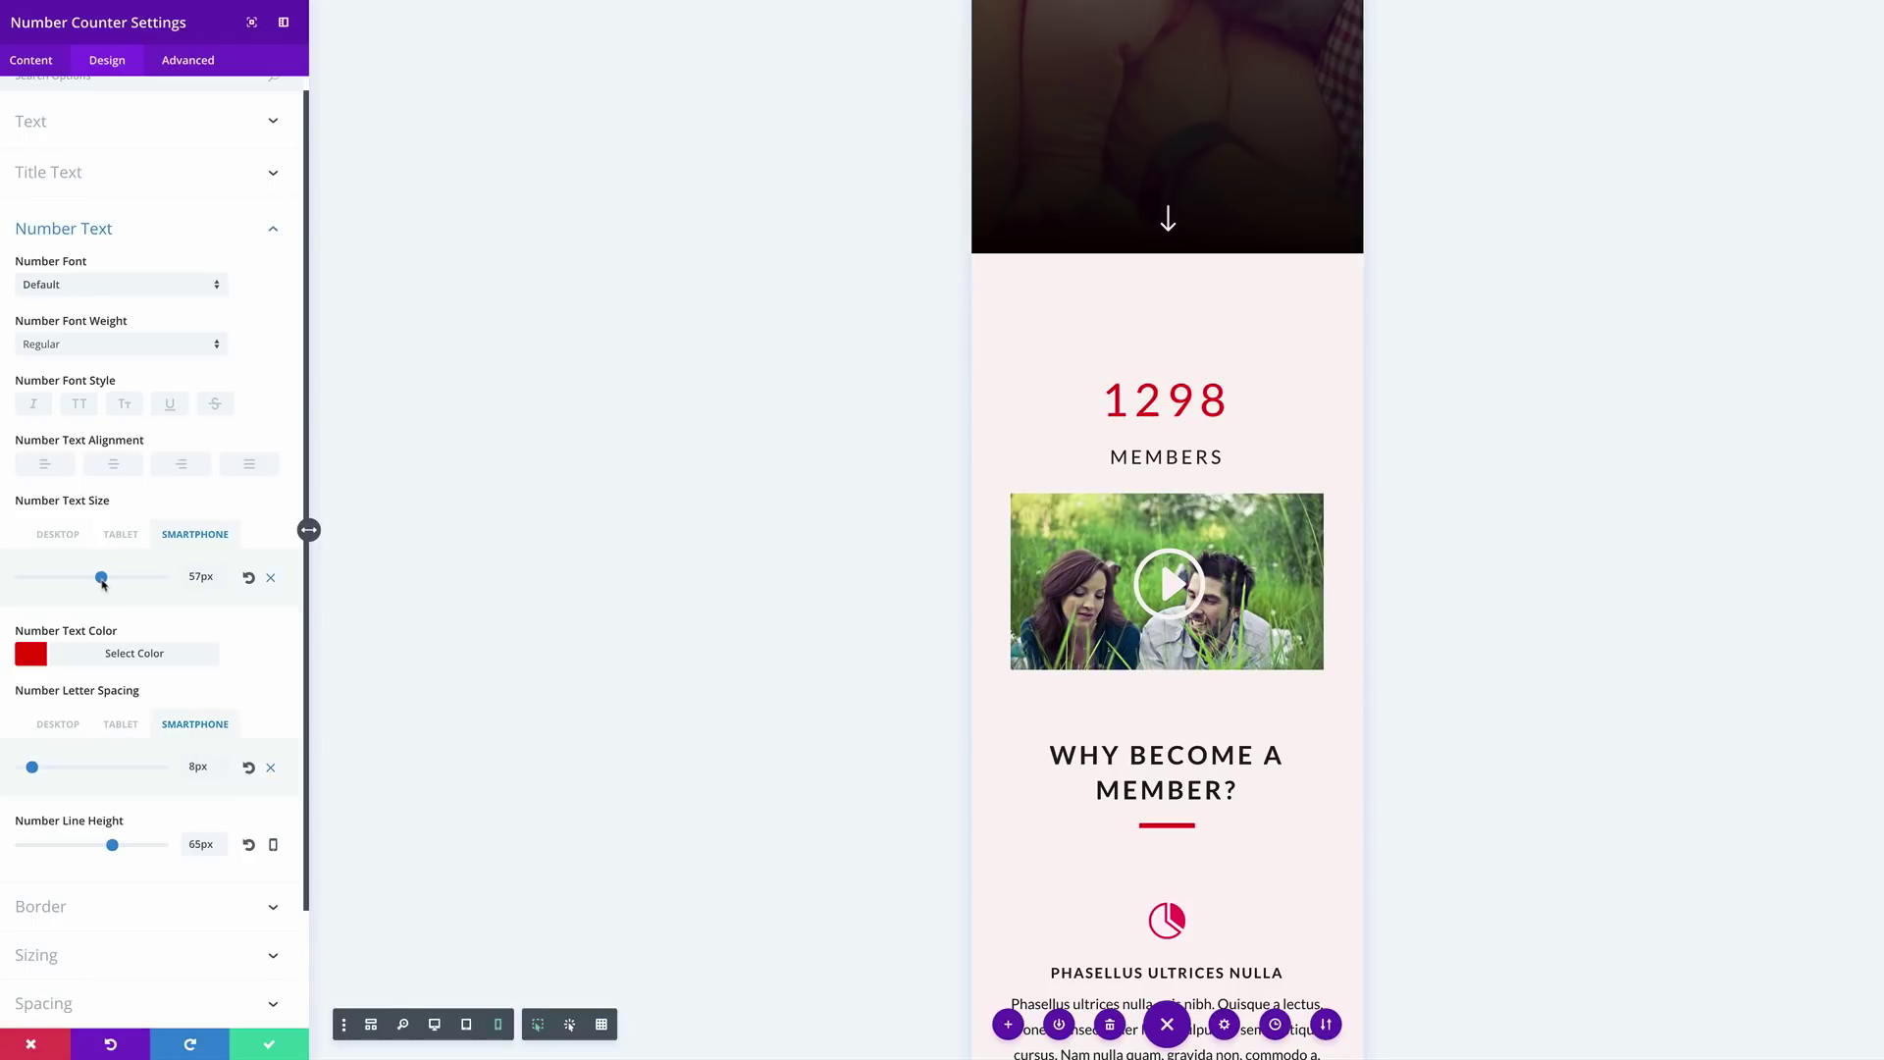
{"action": "left_click", "coordinate": [130, 534]}
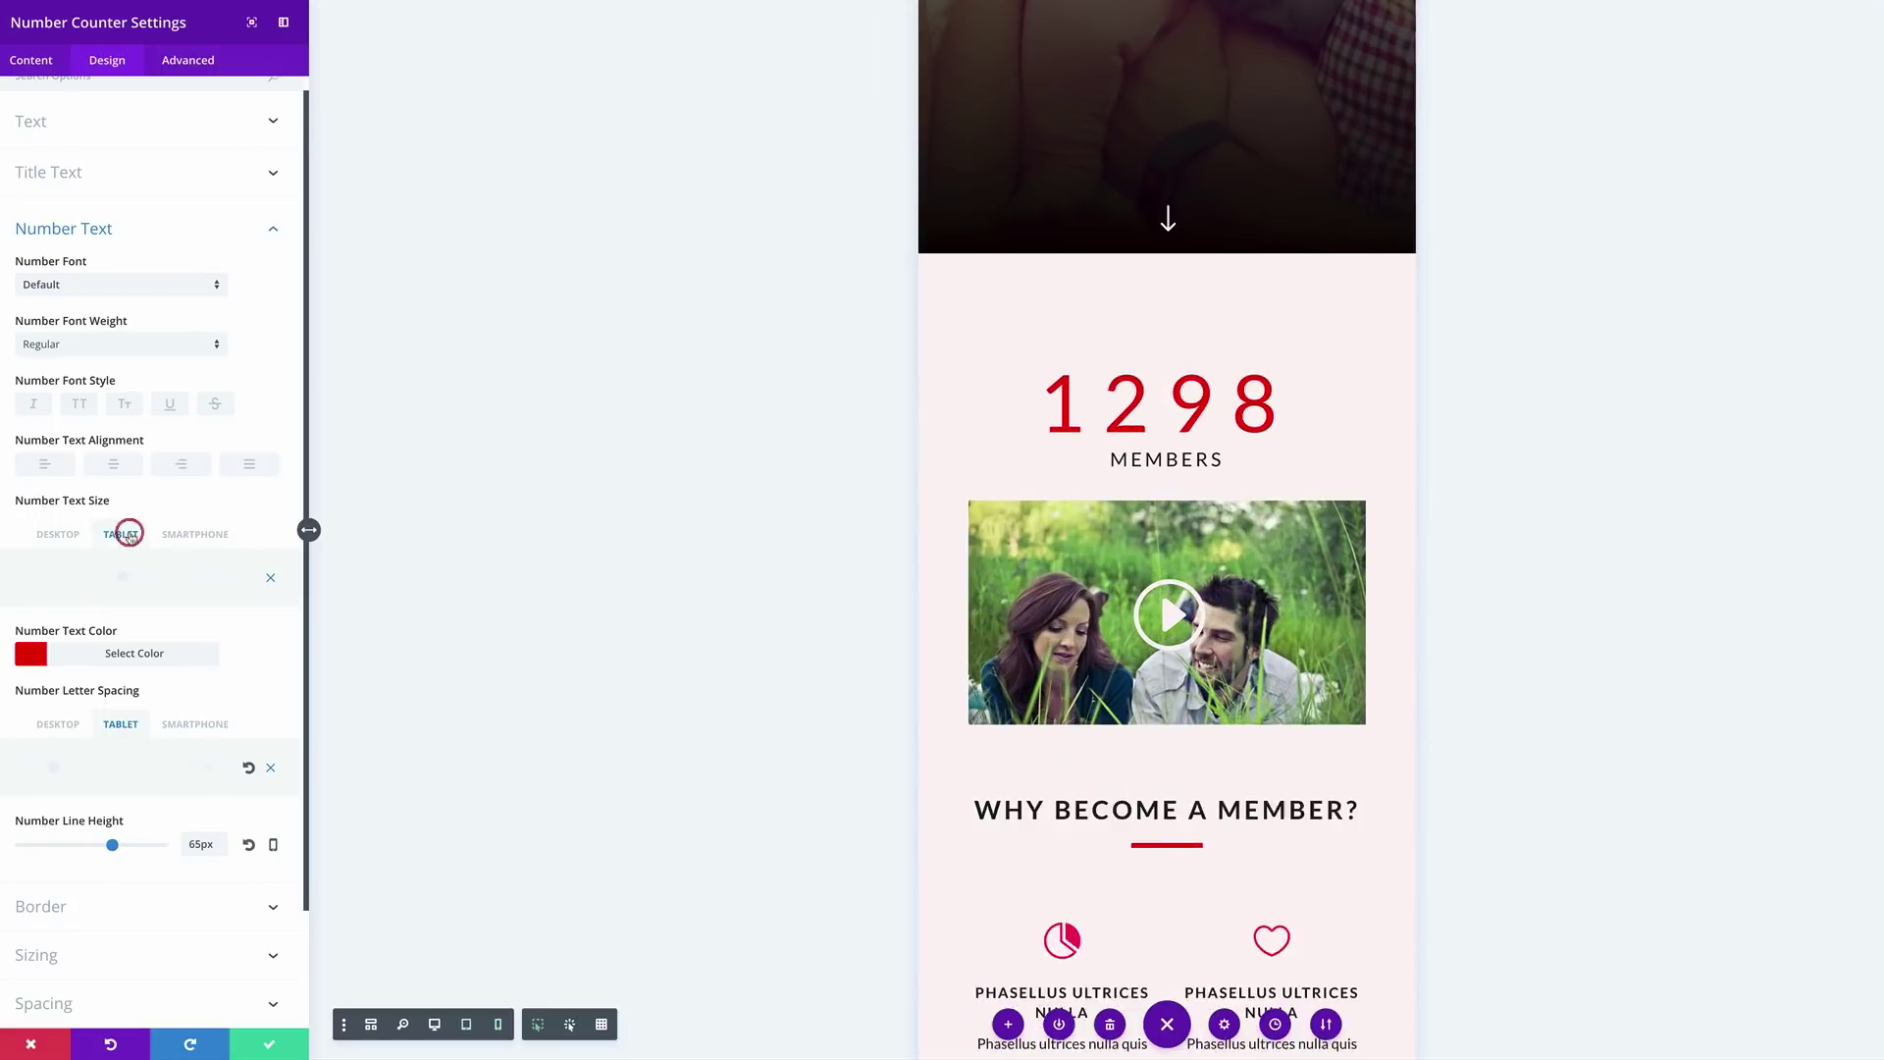
{"action": "left_click_drag", "start_coordinate": [122, 576], "coordinate": [122, 581]}
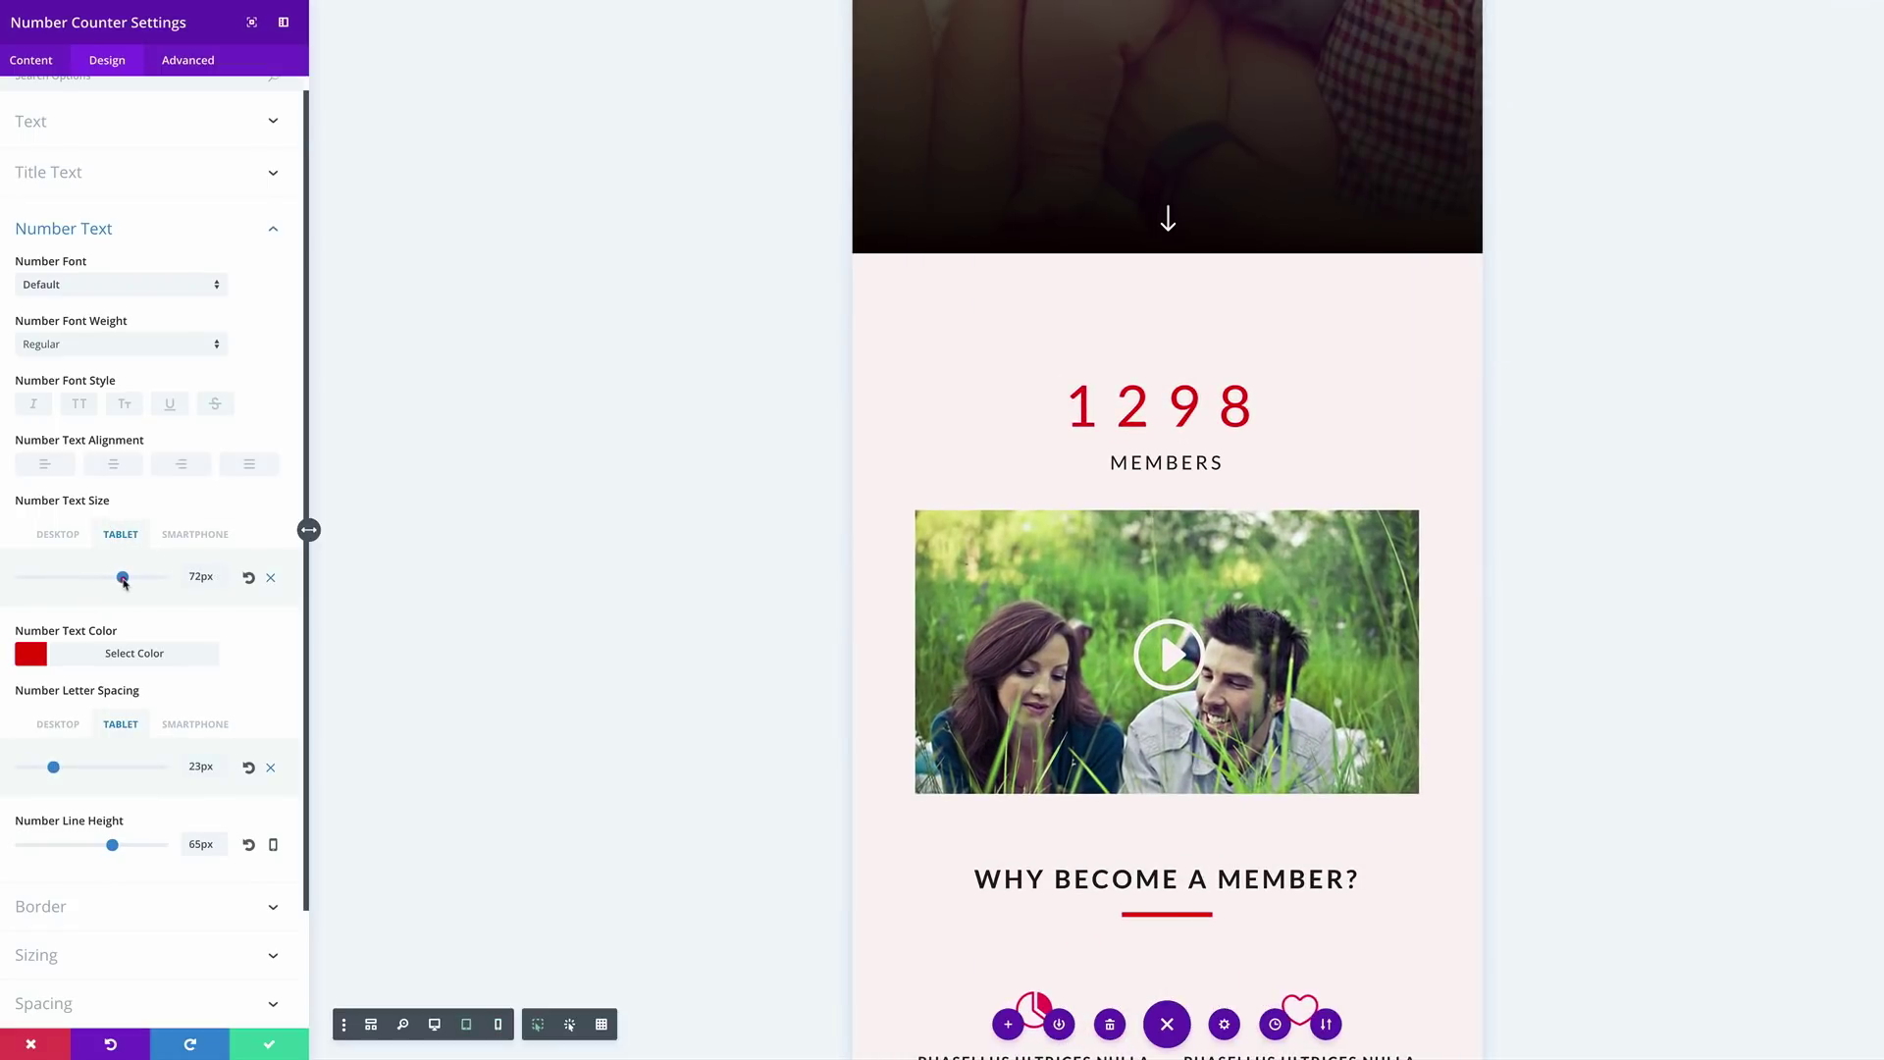
{"action": "left_click", "coordinate": [62, 534]}
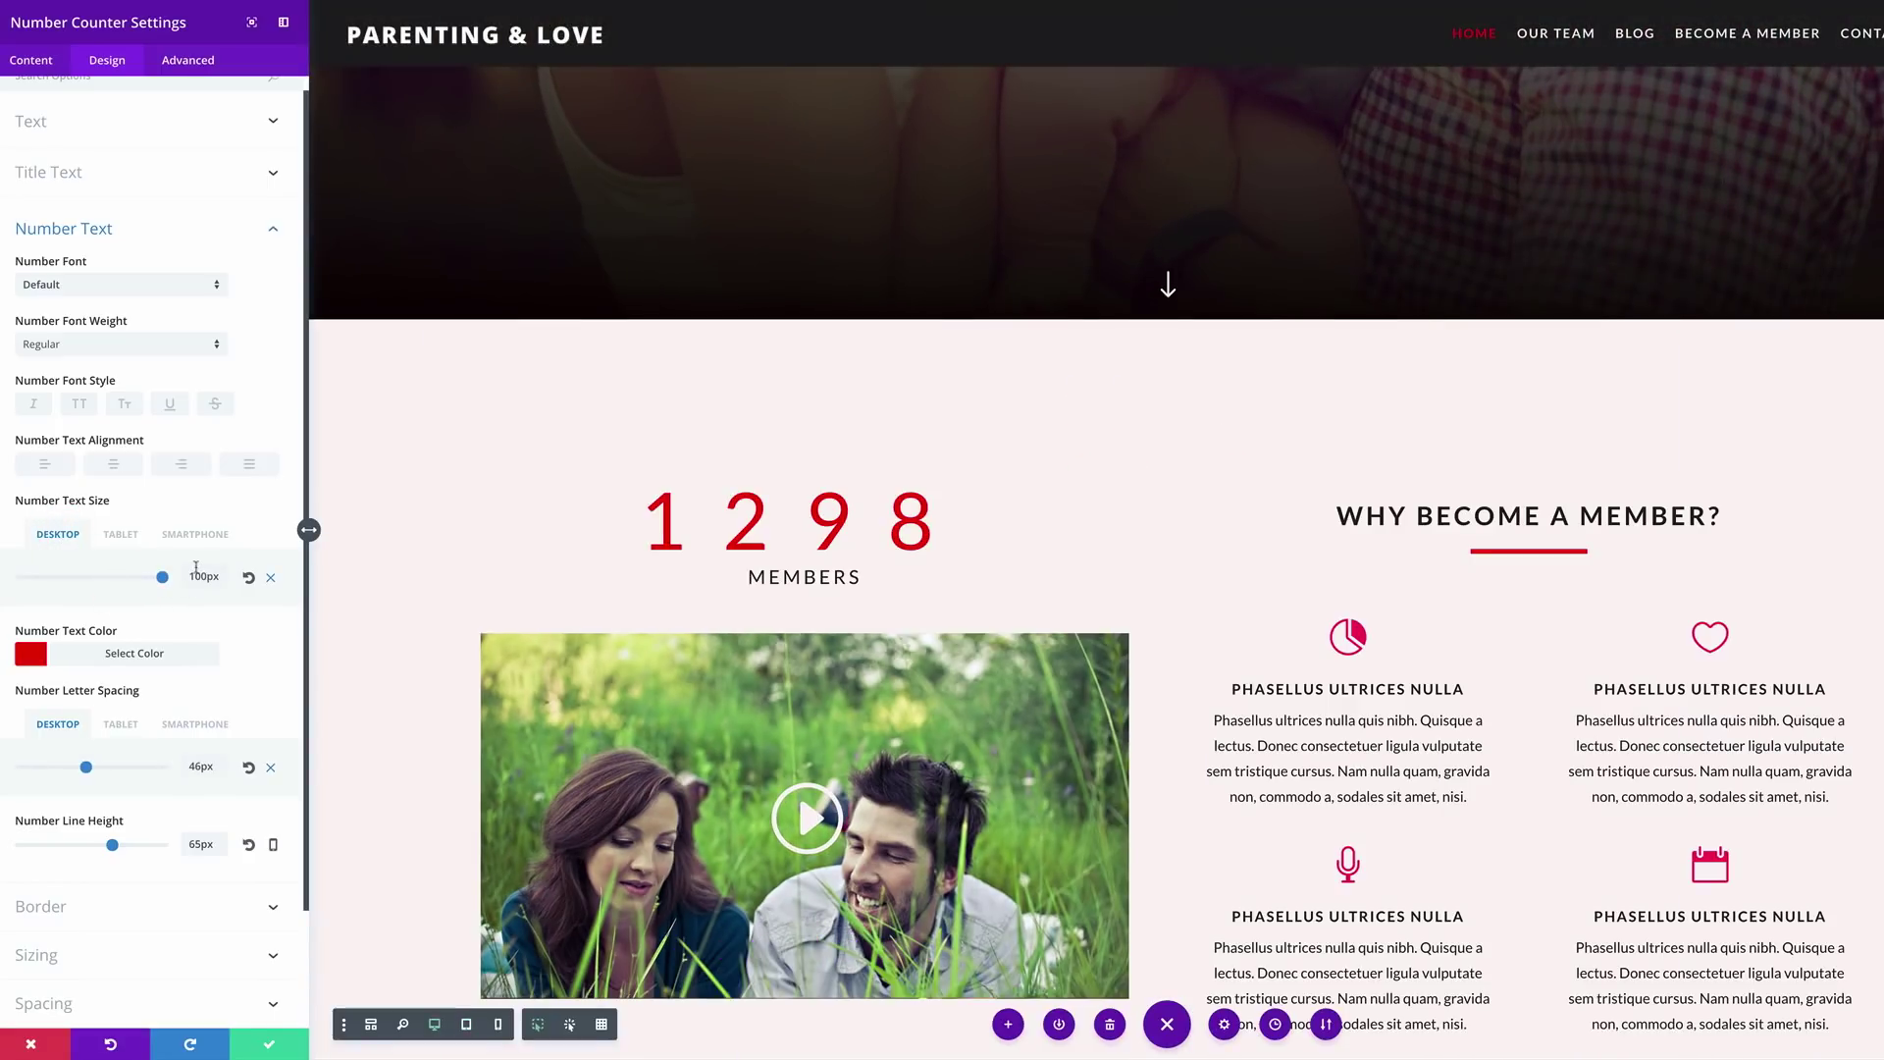
Set the counter title's desktop line height to 1.6em and enable responsive values for its text size and line height.
{"action": "scroll", "coordinate": [253, 646], "scroll_direction": "up", "scroll_amount": 1}
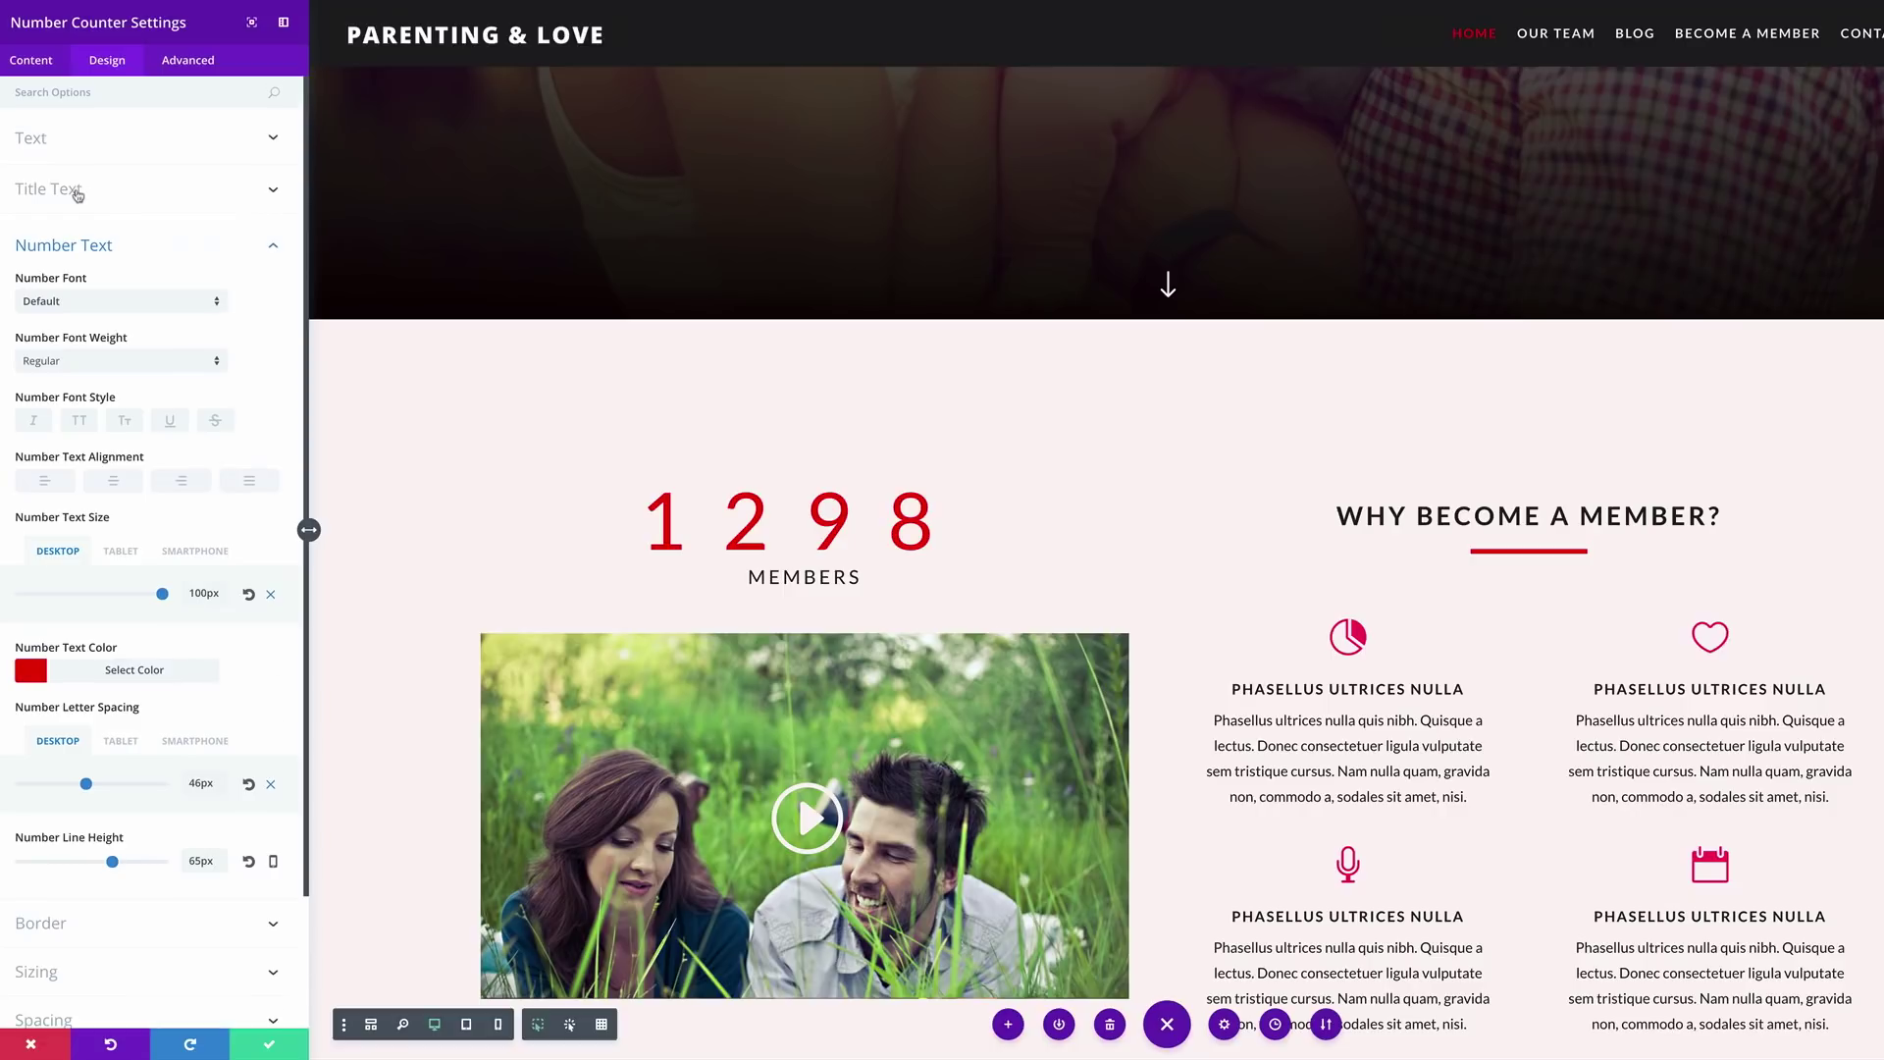
{"action": "left_click", "coordinate": [78, 193]}
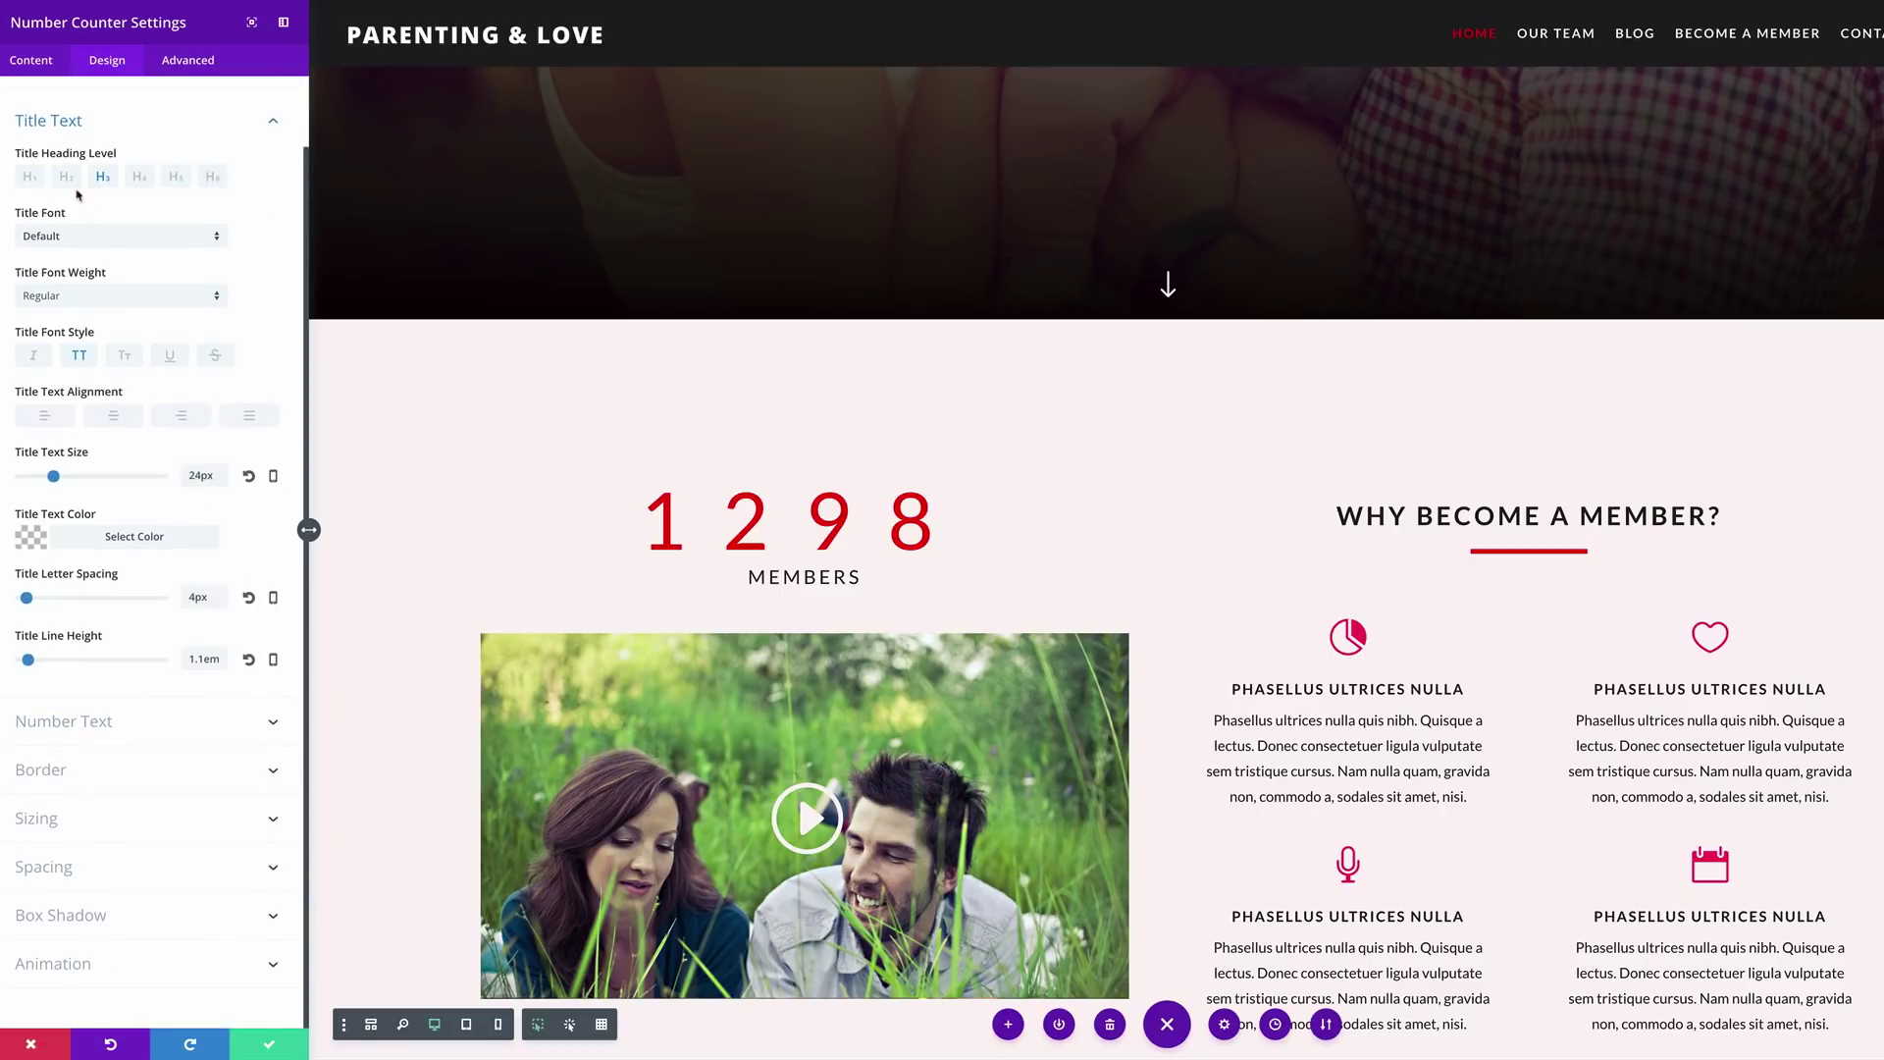
{"action": "left_click", "coordinate": [274, 475]}
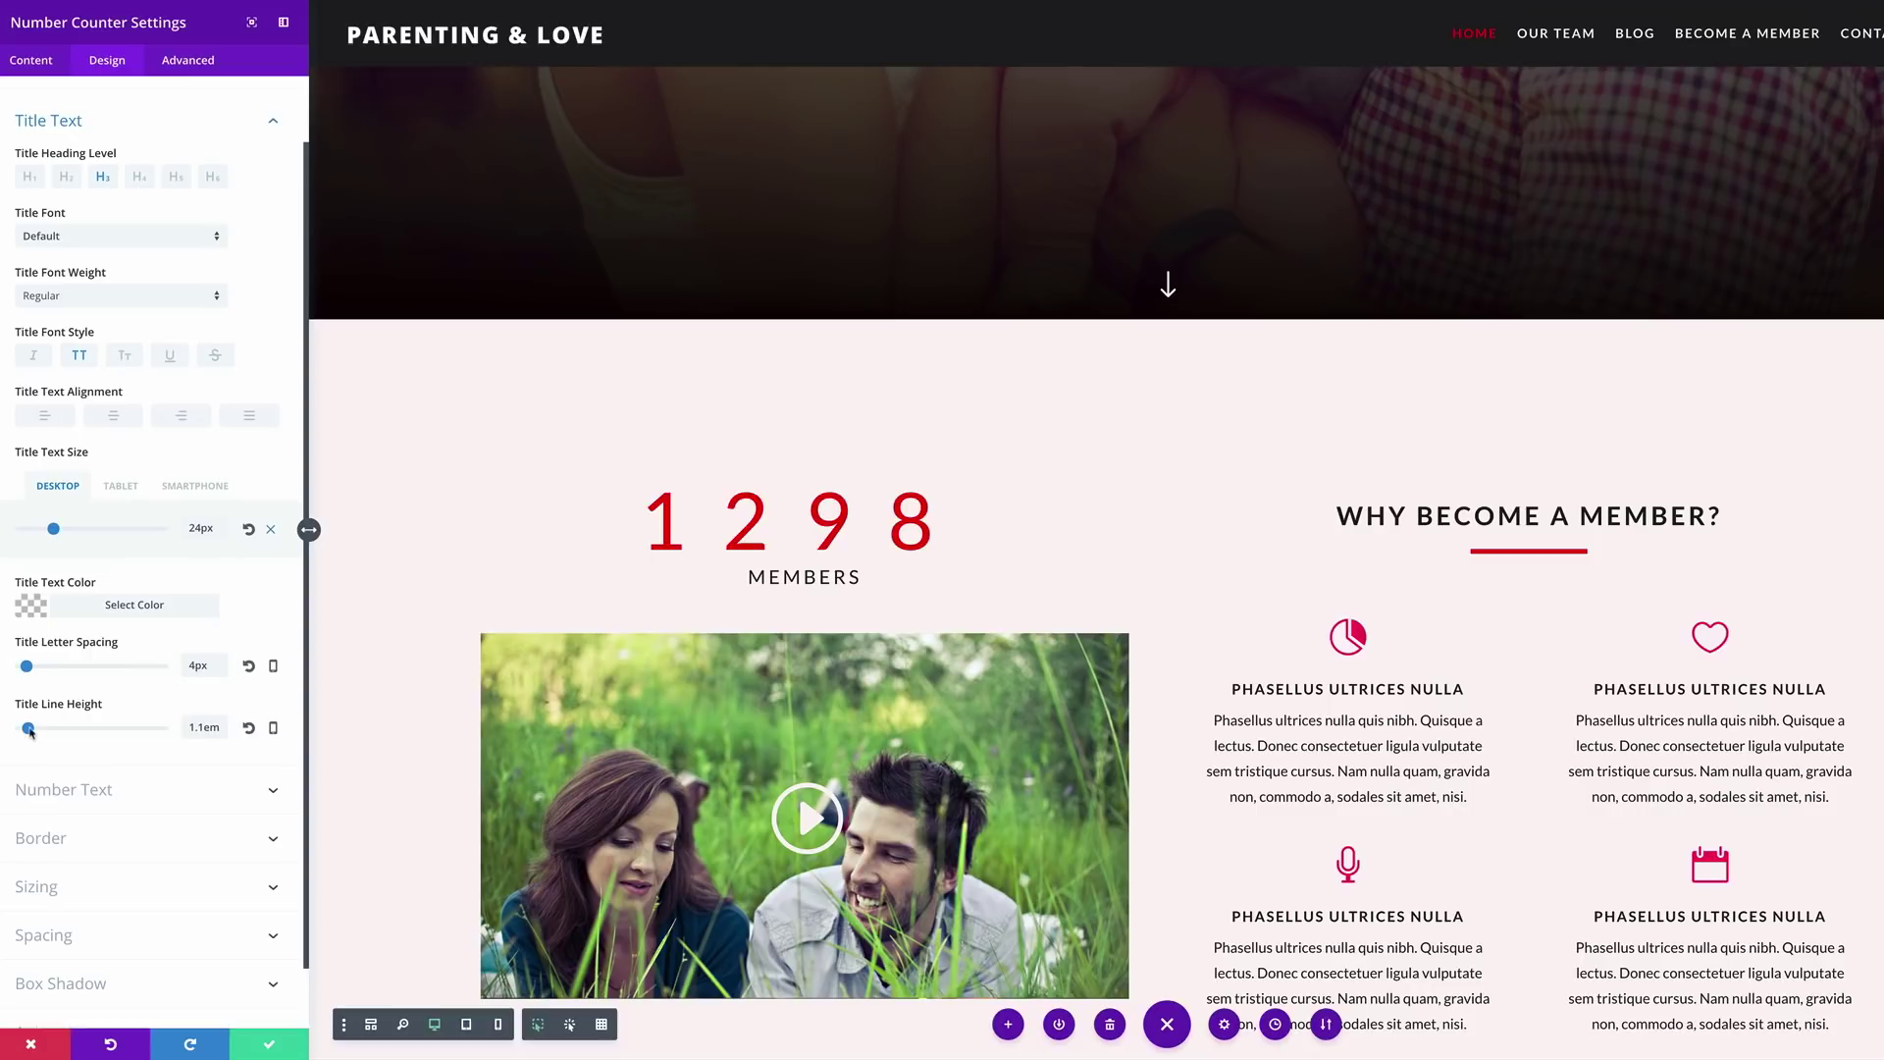
{"action": "left_click_drag", "start_coordinate": [29, 729], "coordinate": [61, 732]}
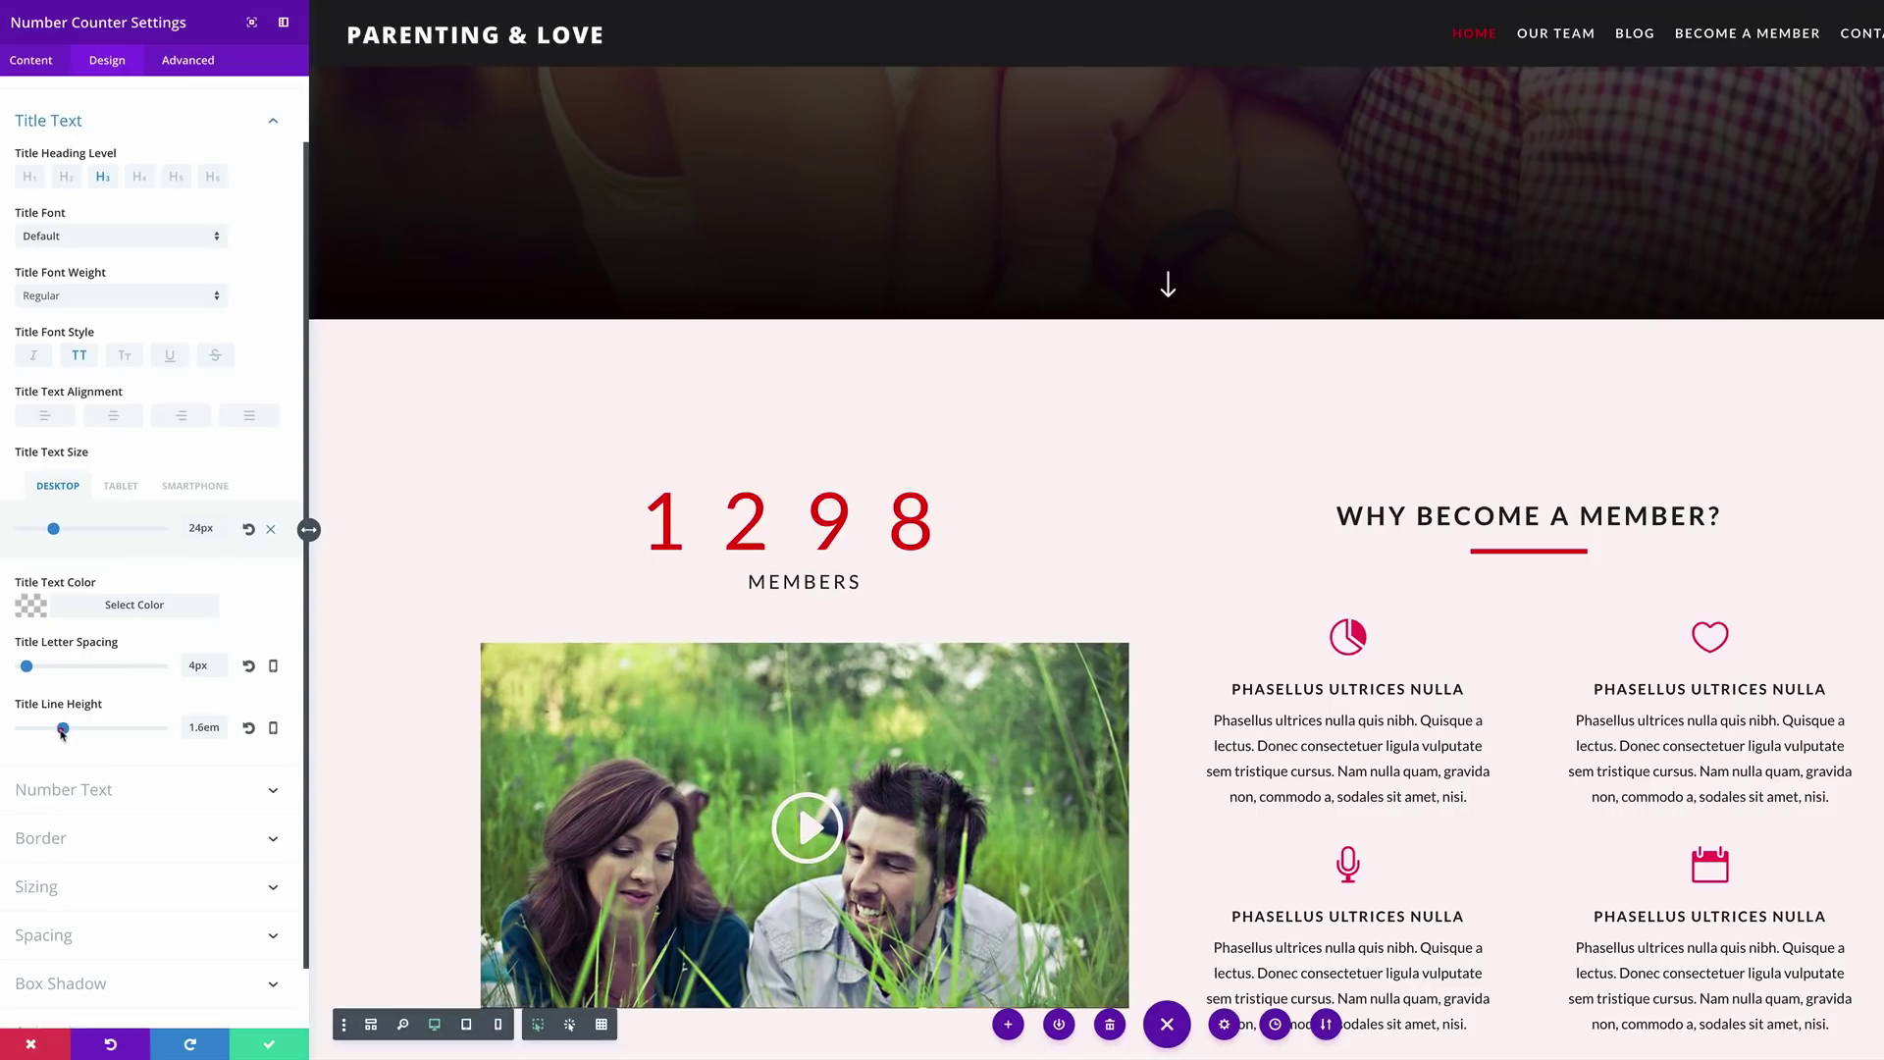
{"action": "left_click", "coordinate": [274, 731]}
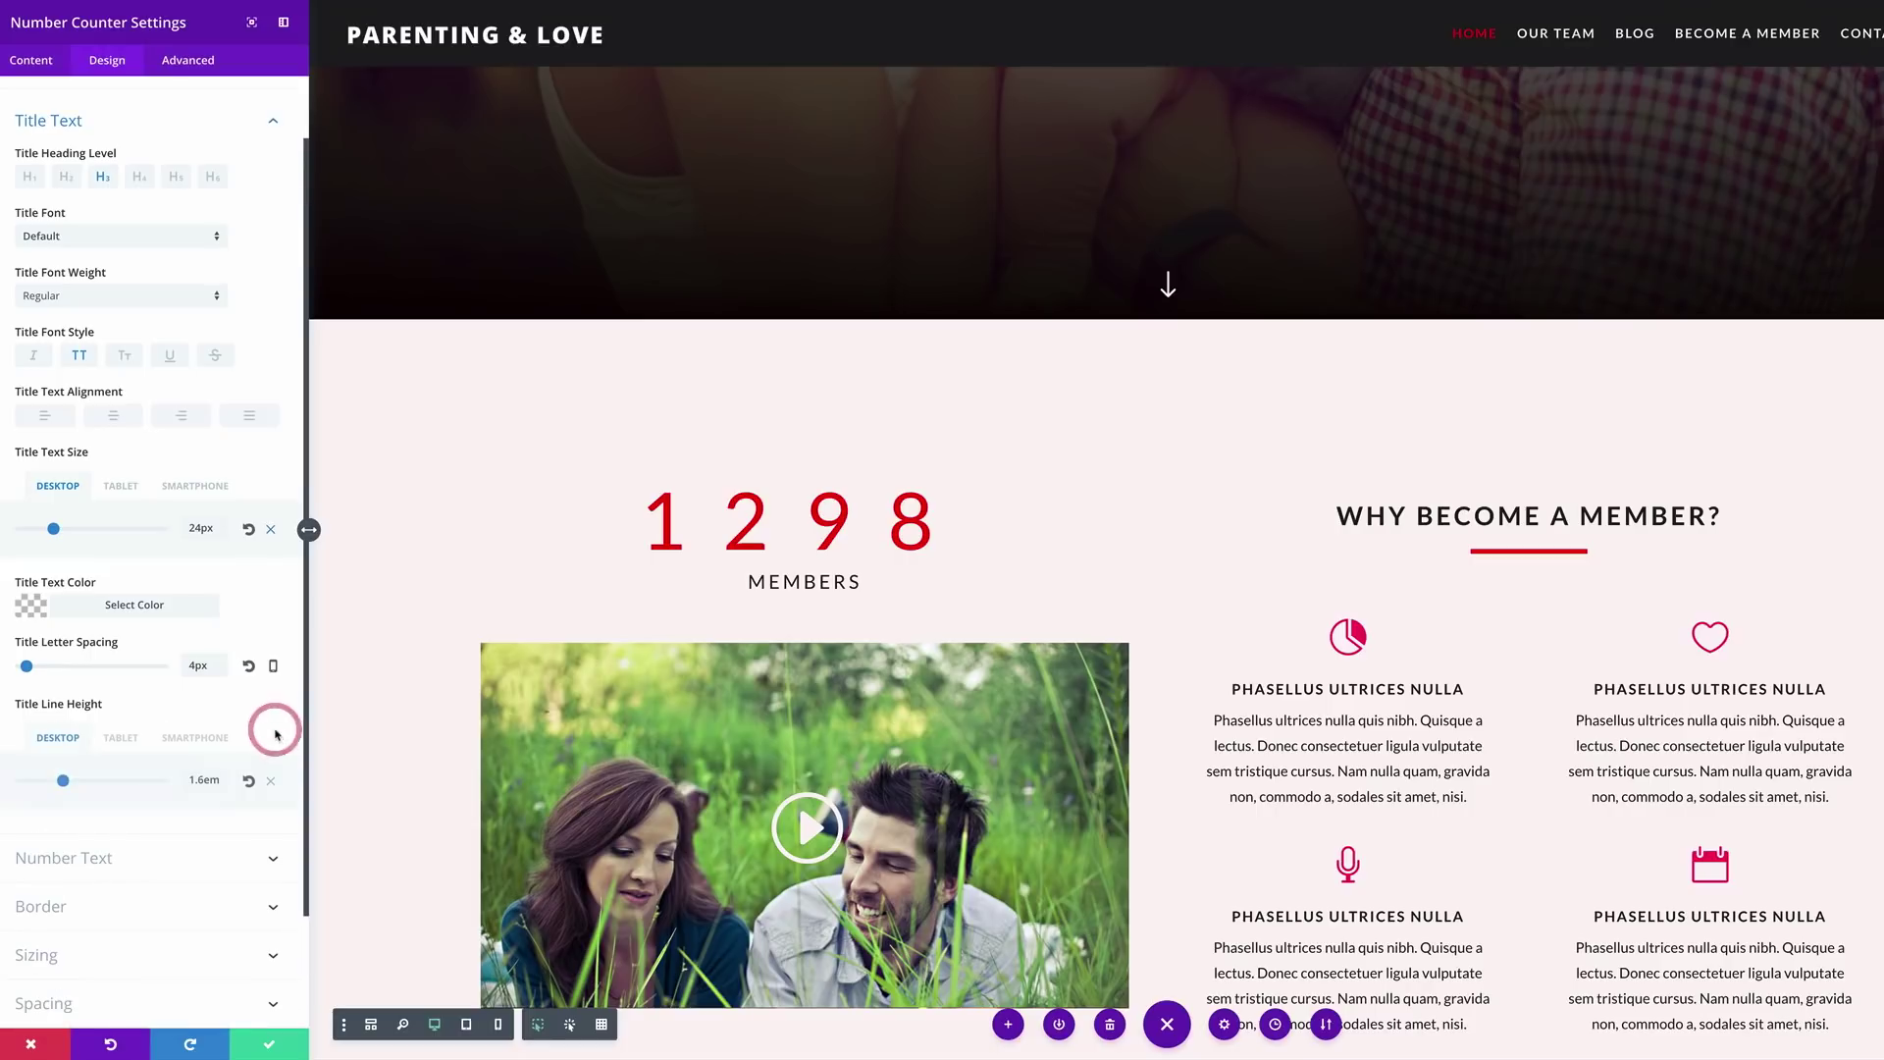
{"action": "left_click", "coordinate": [124, 739]}
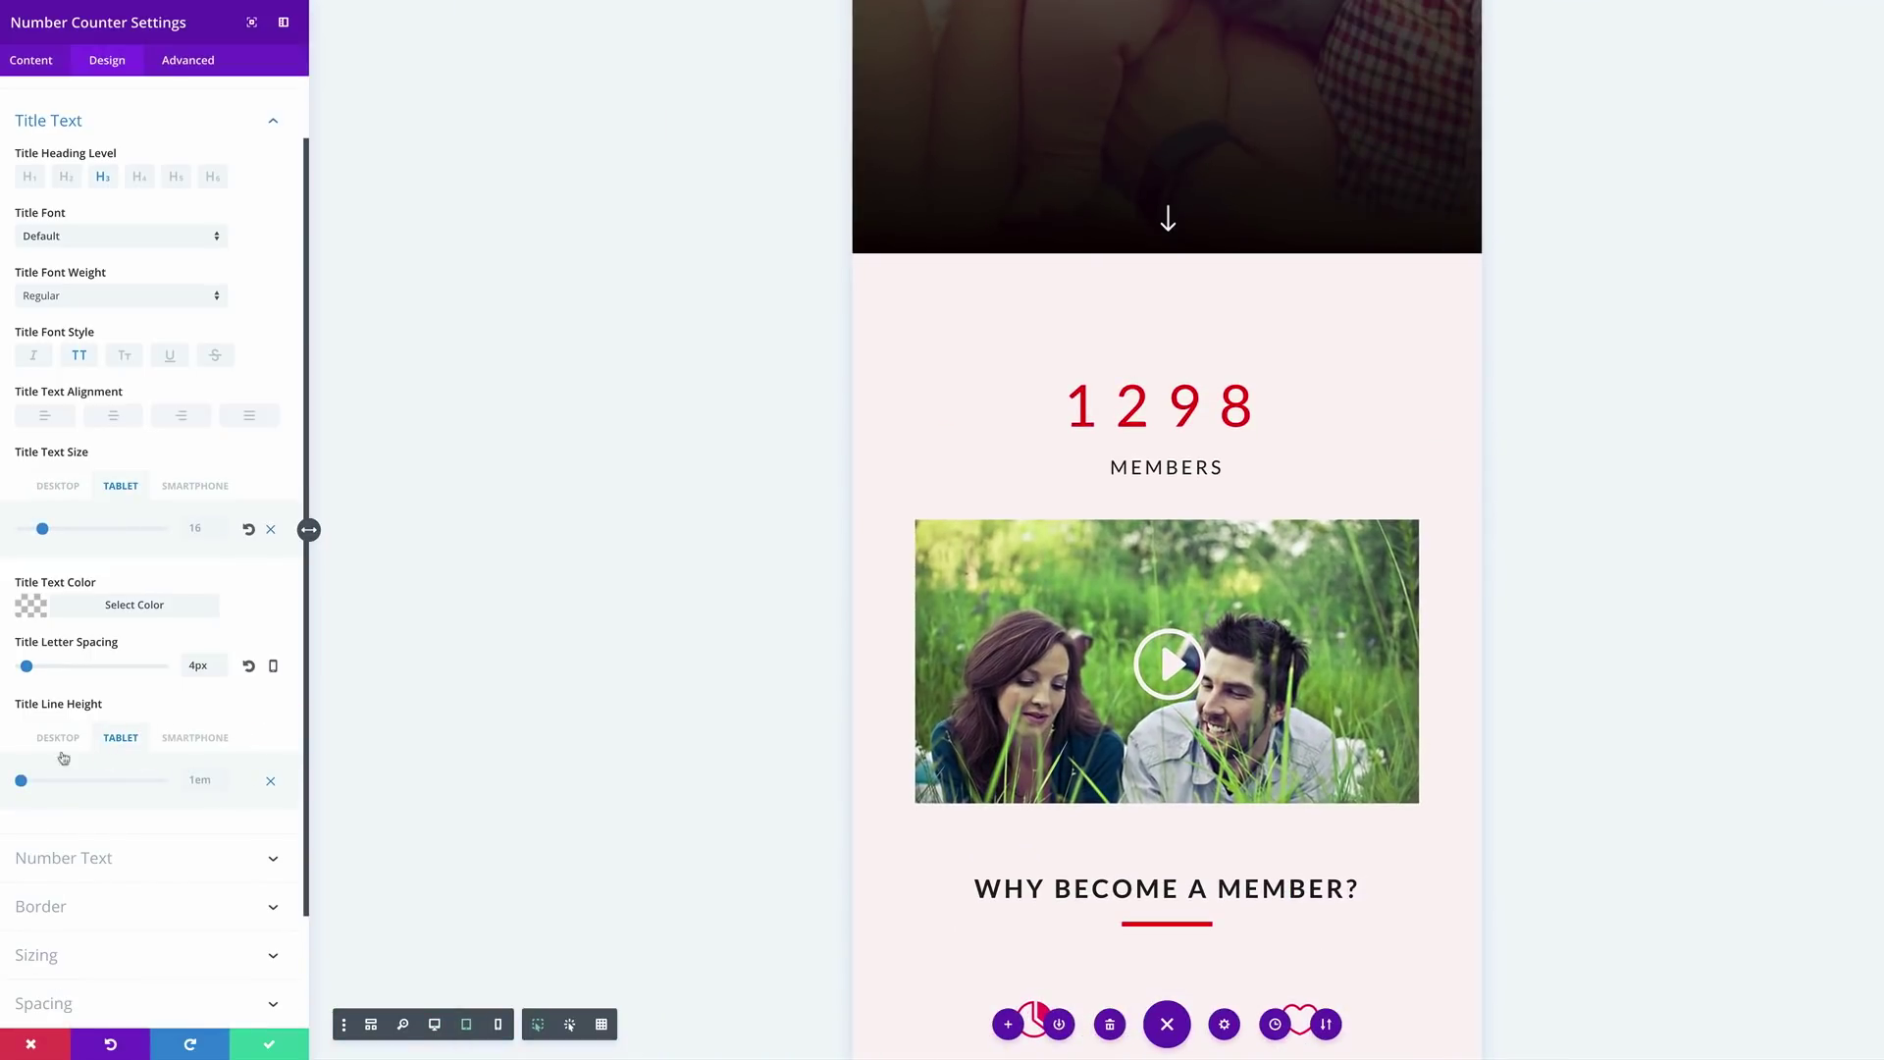
{"action": "mouse_move", "coordinate": [21, 782]}
{"action": "left_mouse_down"}
{"action": "mouse_move", "coordinate": [42, 781]}
{"action": "mouse_move", "coordinate": [20, 785]}
{"action": "left_mouse_up"}
{"action": "left_click", "coordinate": [195, 737]}
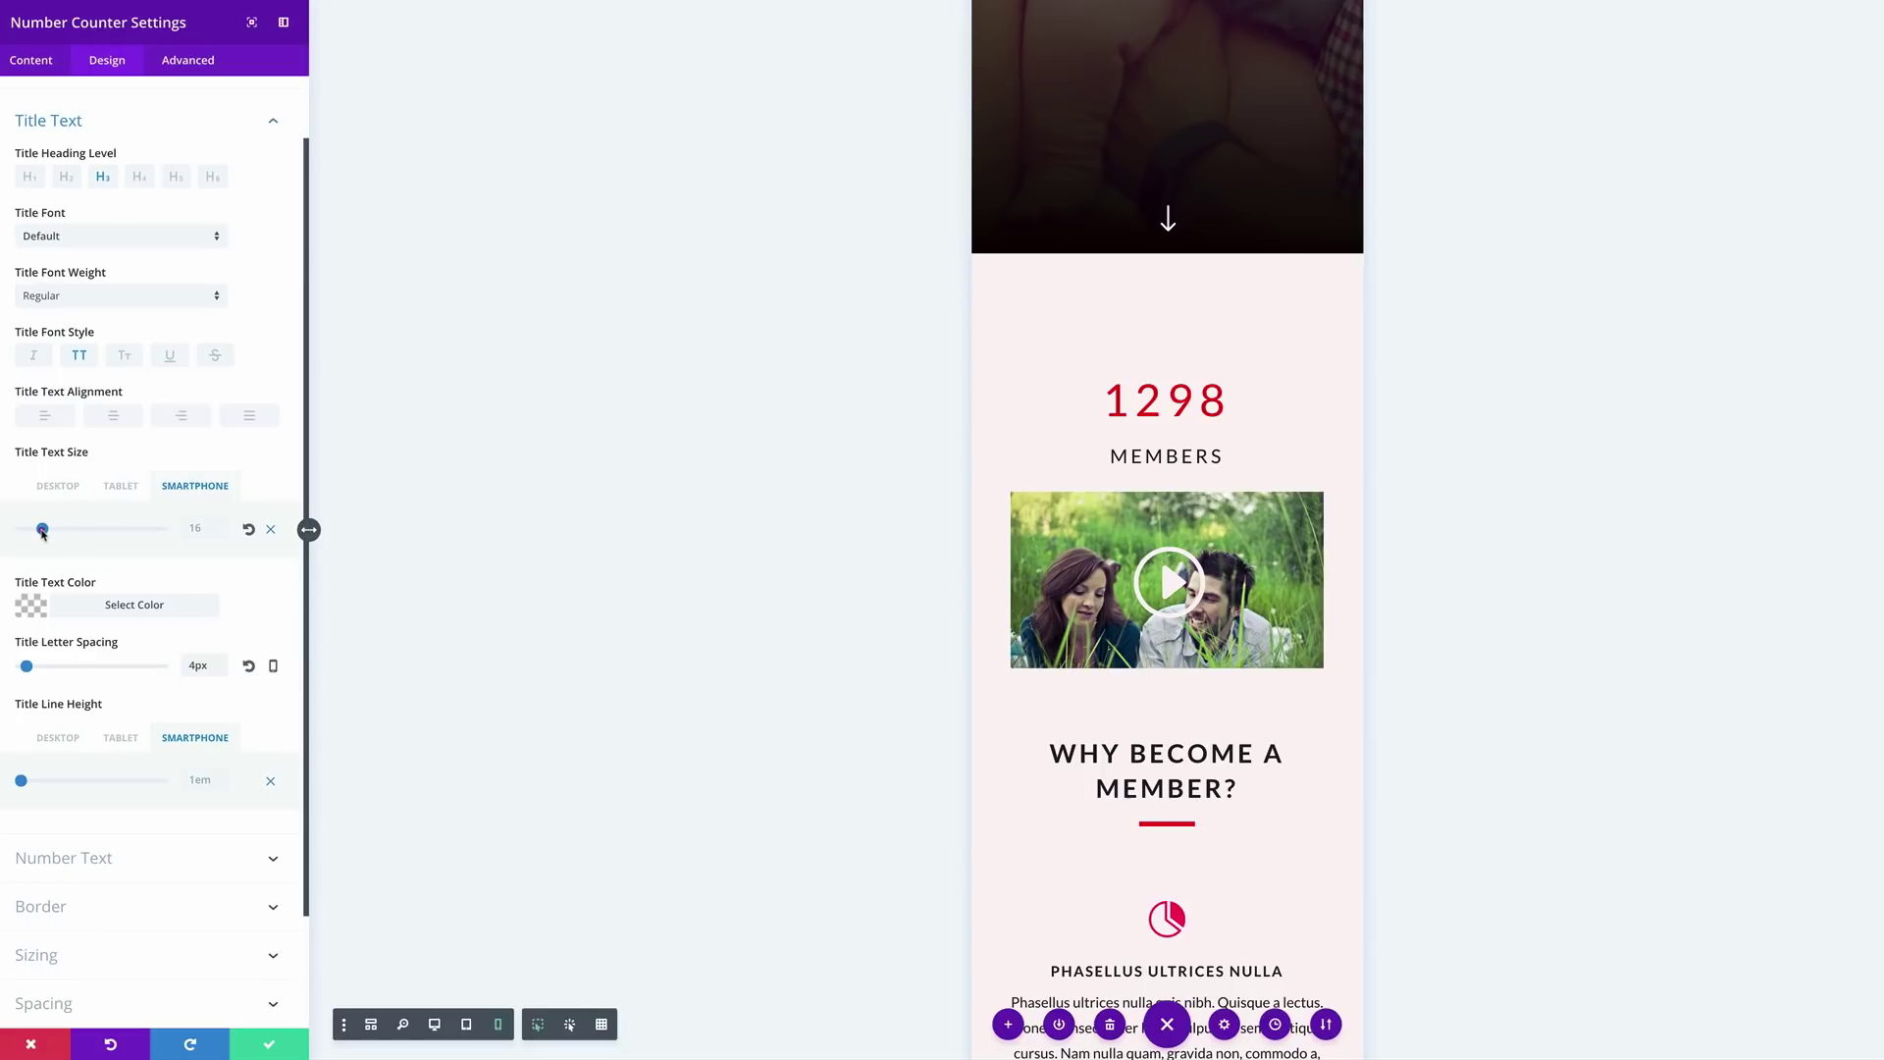
Set the counter title's text size to 20px for smartphone, 30px for tablet and 36px for desktop.
{"action": "left_click_drag", "start_coordinate": [42, 531], "coordinate": [50, 536]}
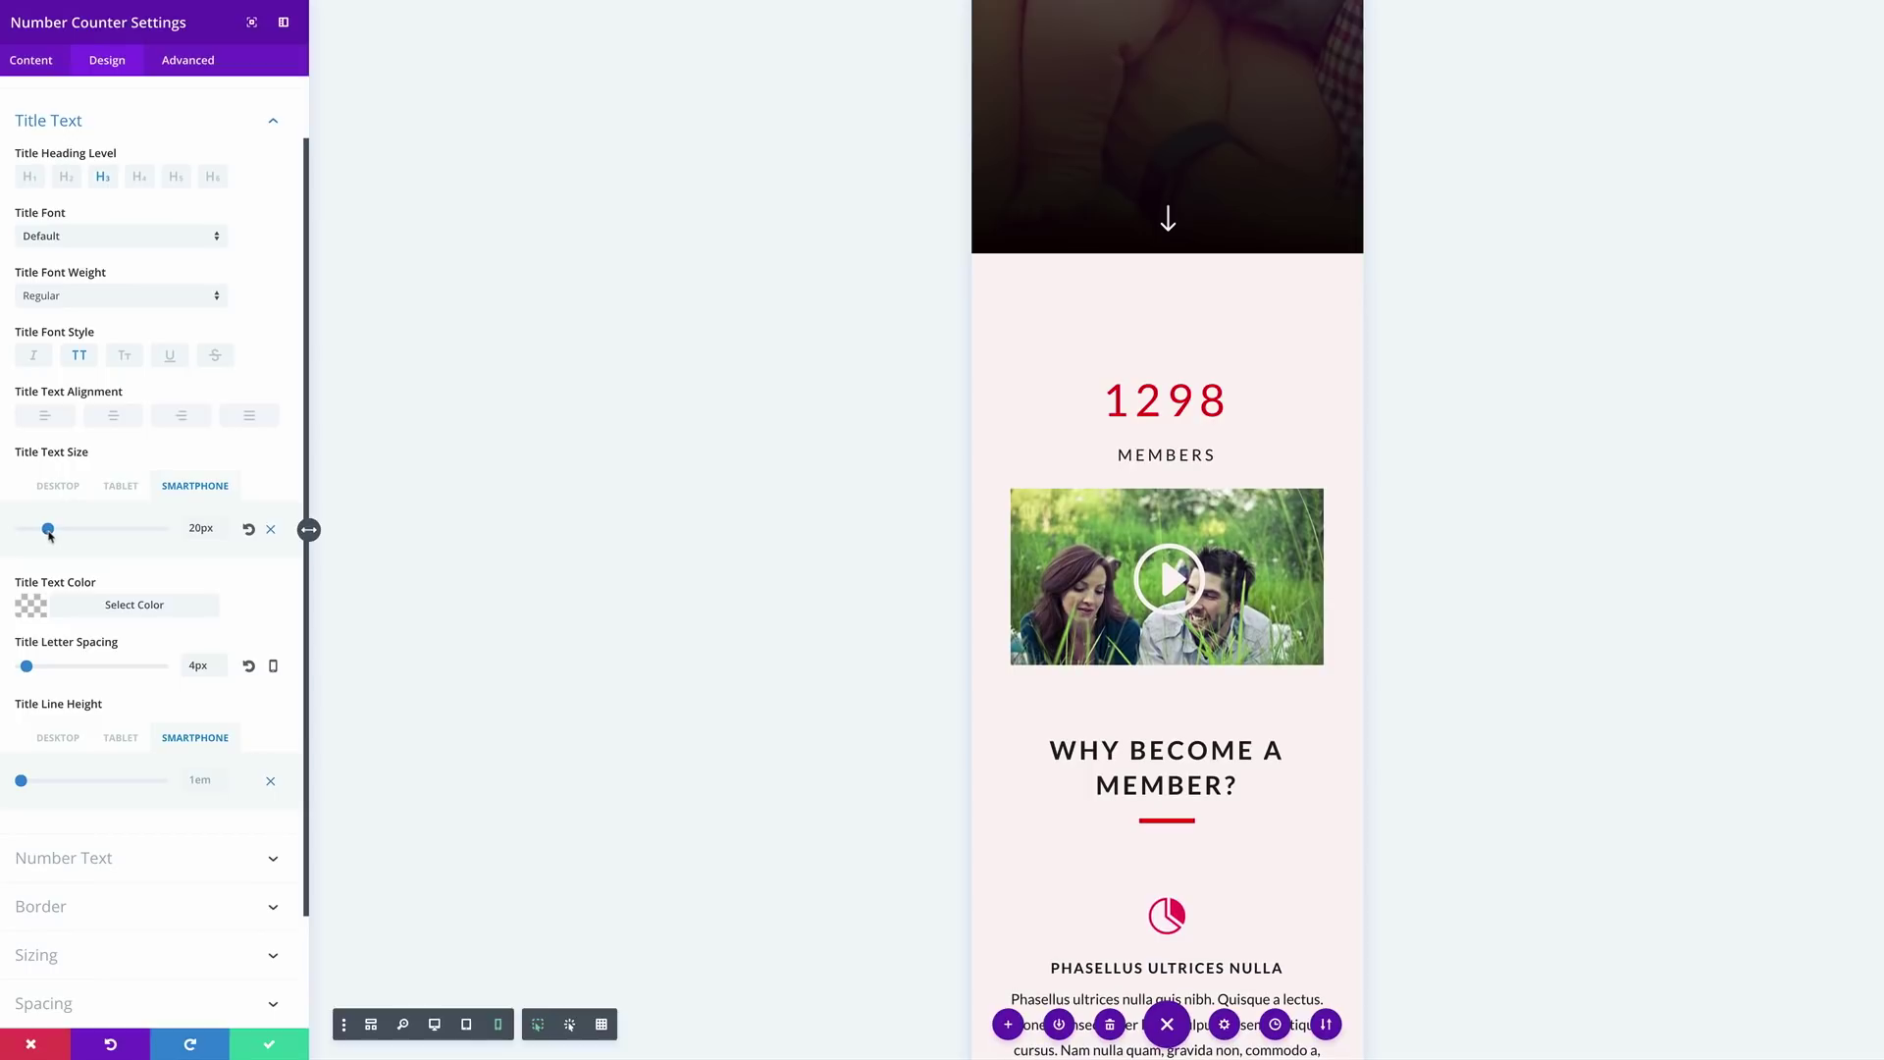
{"action": "left_click", "coordinate": [116, 496]}
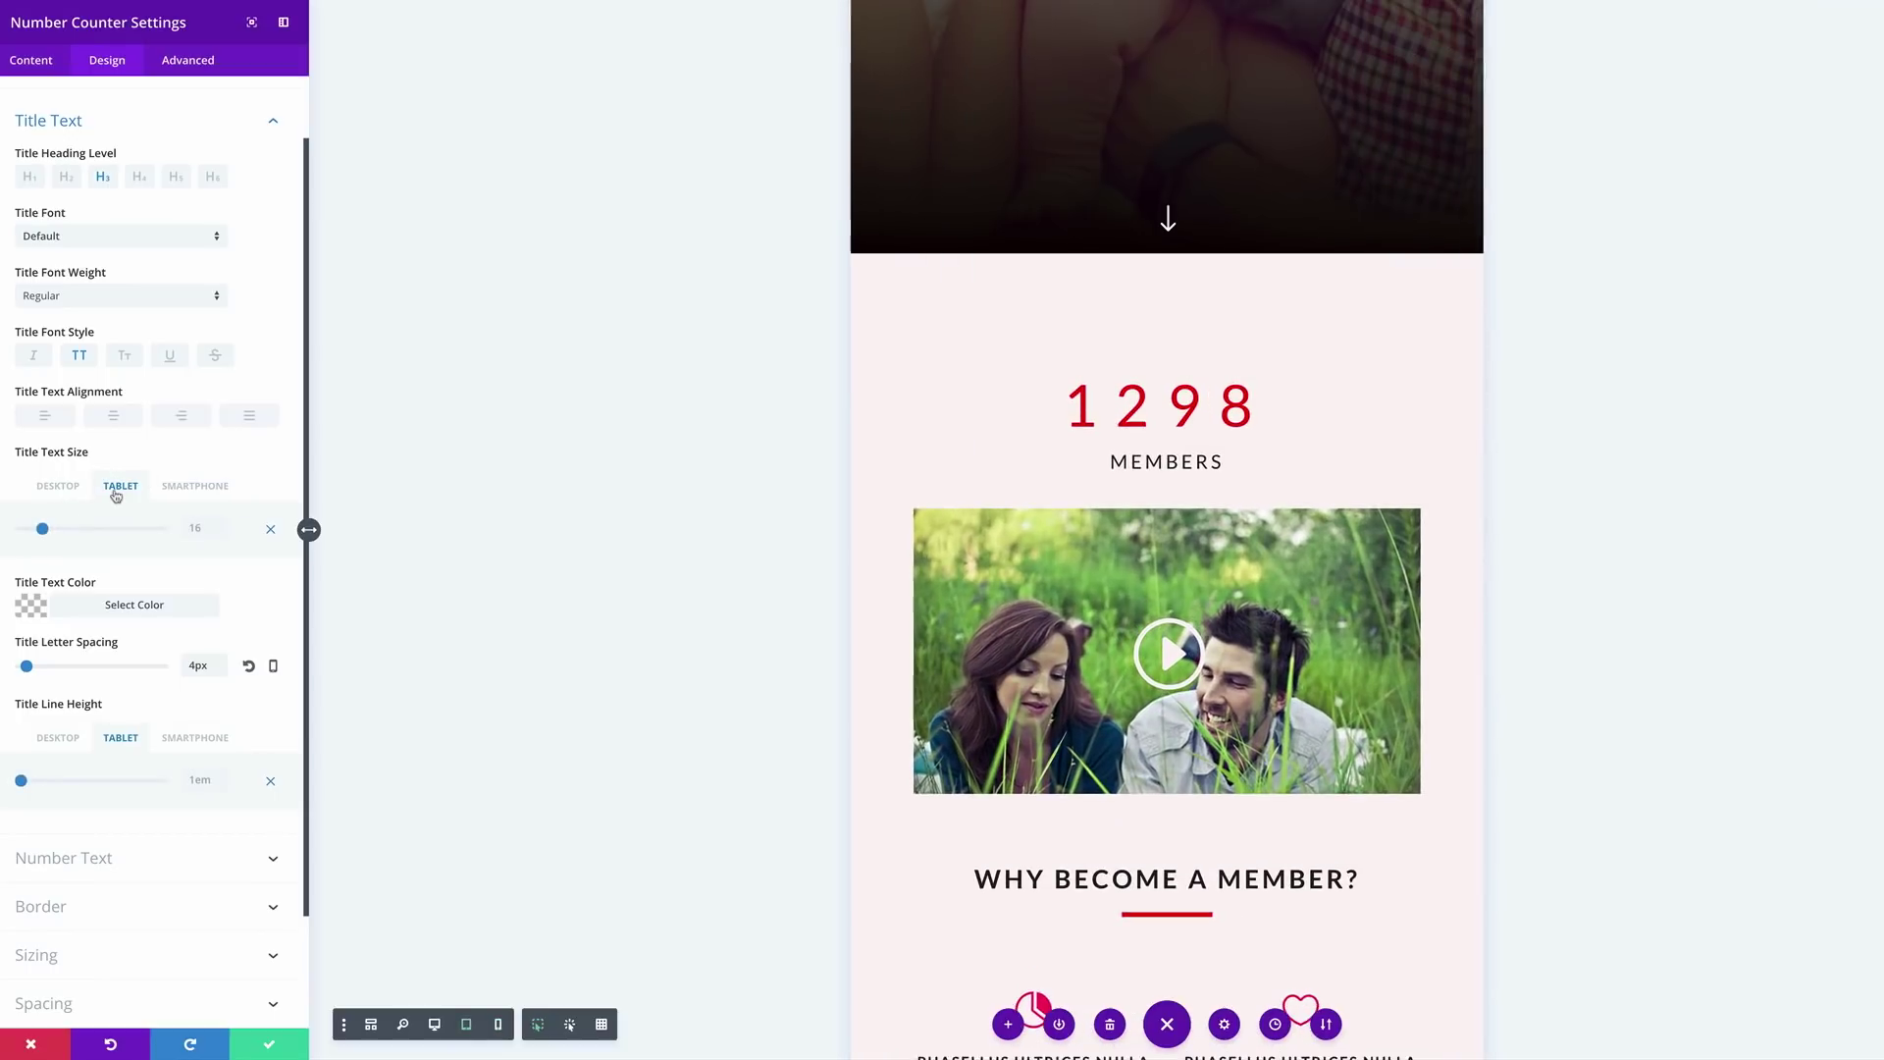
{"action": "left_click", "coordinate": [63, 531]}
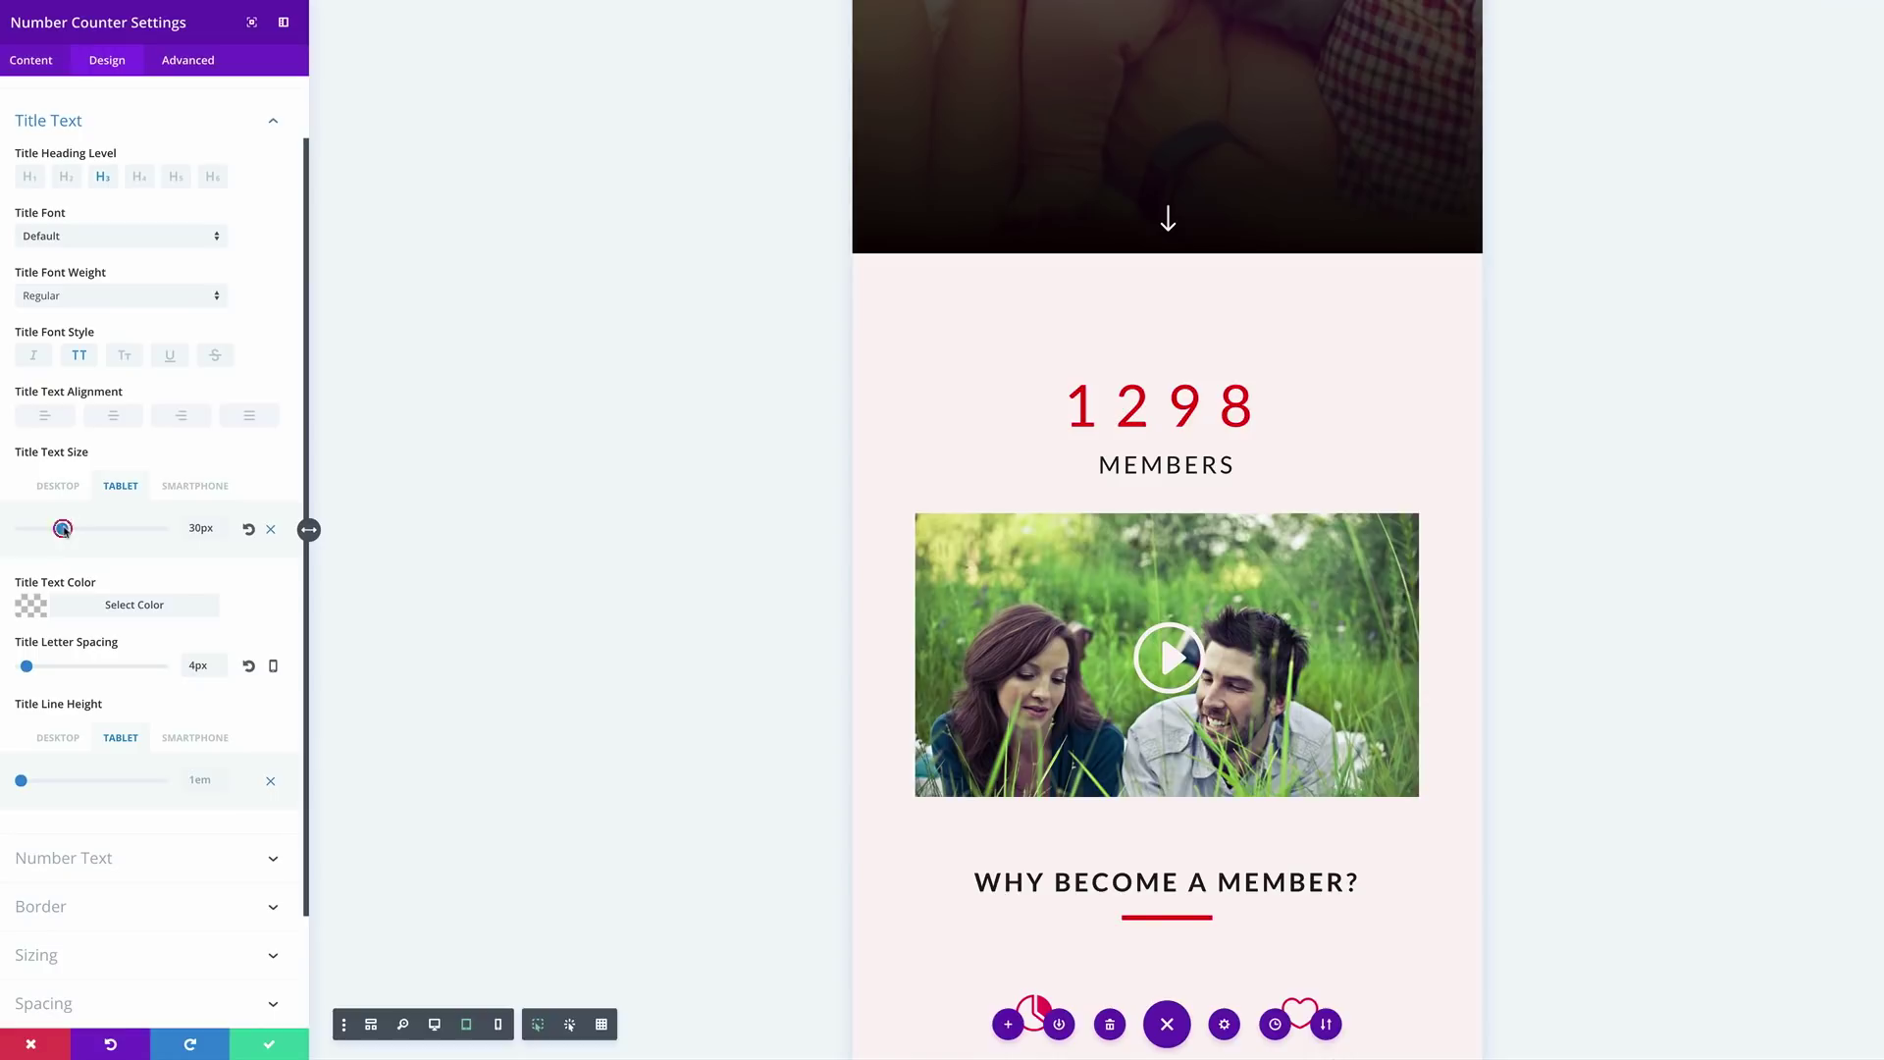
{"action": "left_click", "coordinate": [65, 488]}
{"action": "left_click", "coordinate": [70, 528]}
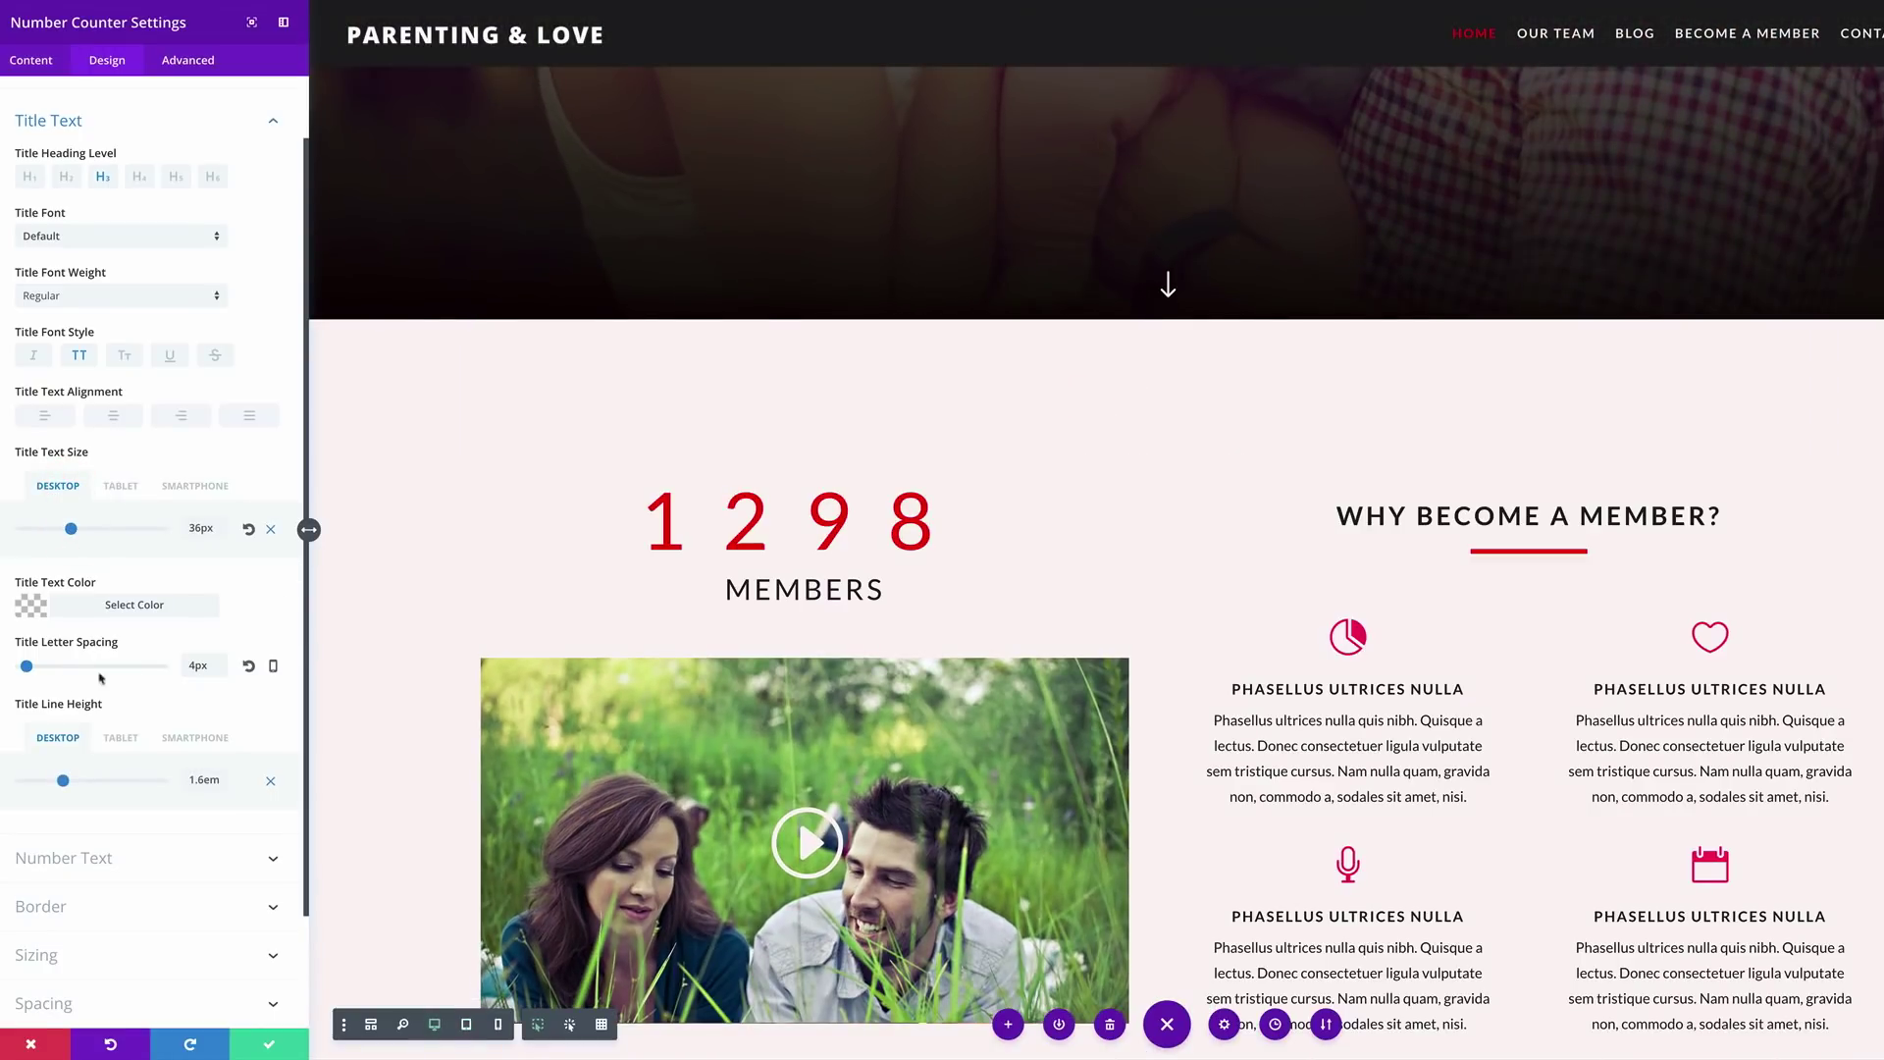
Set the counter title's desktop line height to 1.8em and enable responsive values for its letter spacing.
{"action": "left_click_drag", "start_coordinate": [65, 782], "coordinate": [78, 781]}
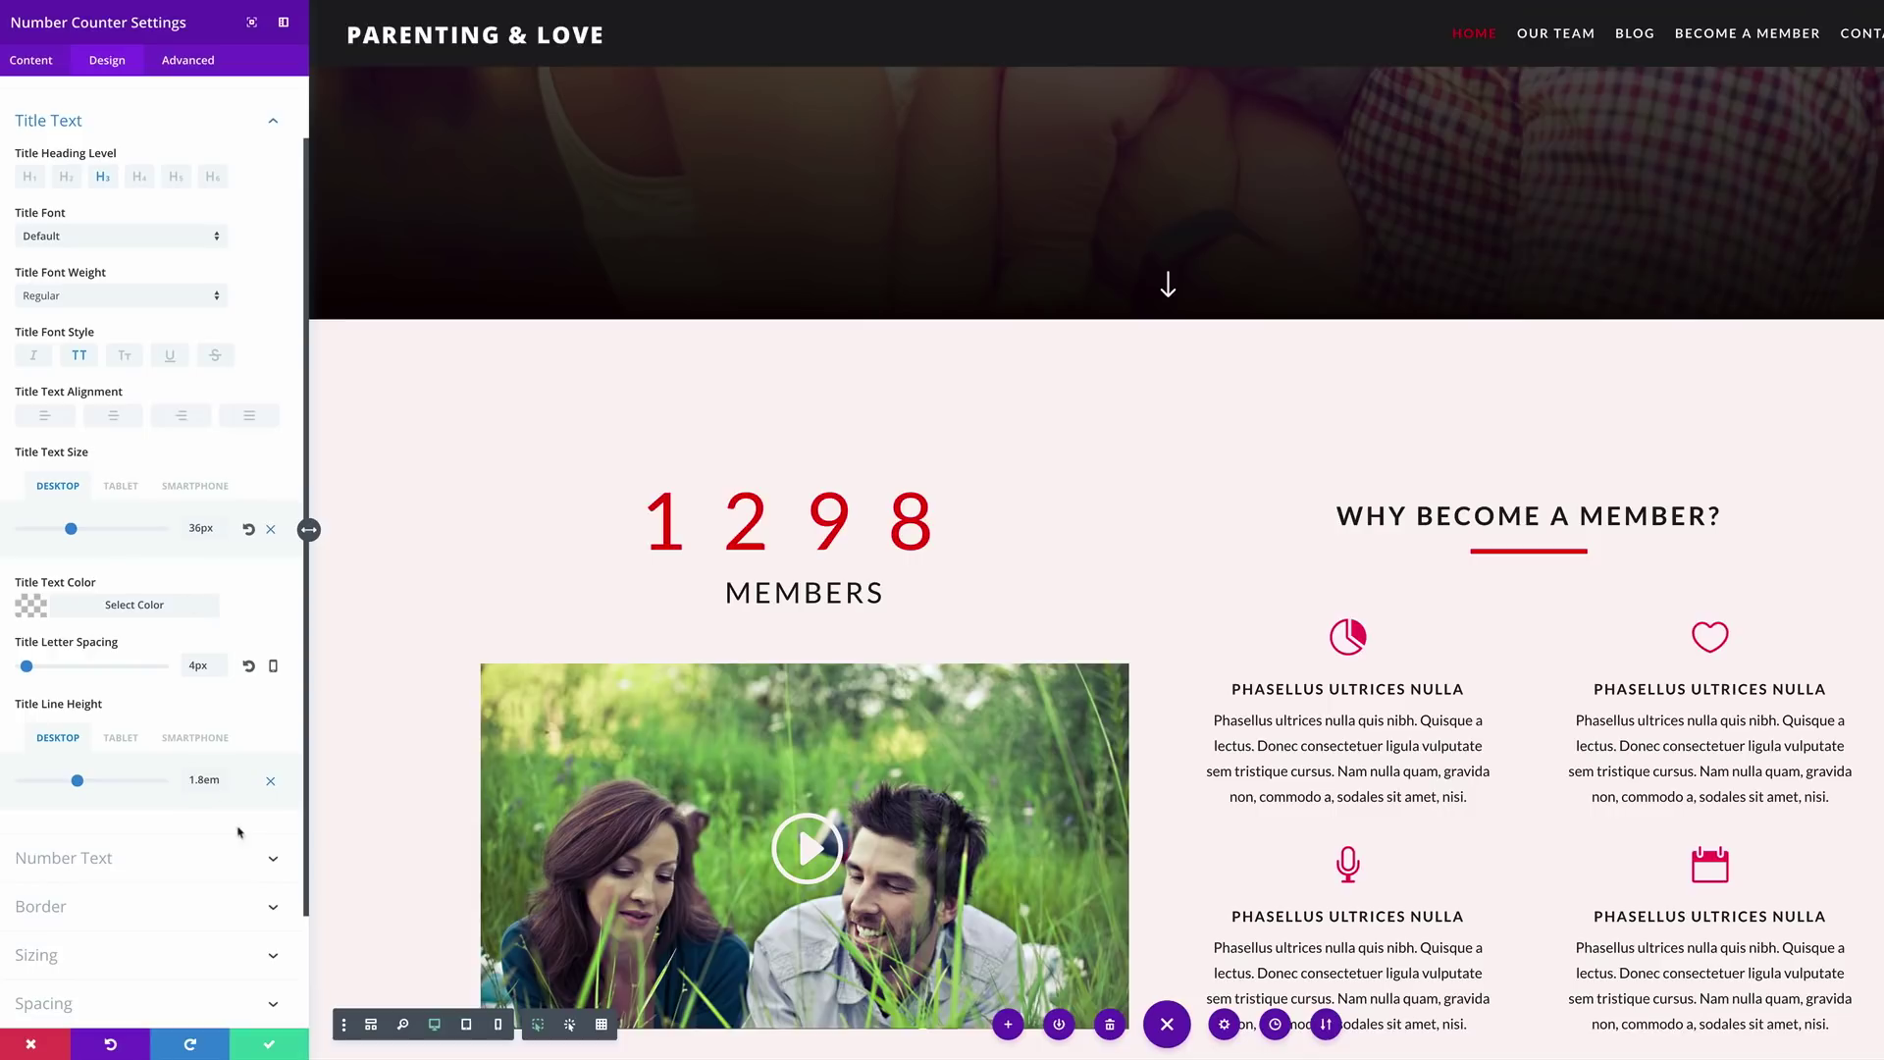
{"action": "left_click", "coordinate": [274, 666]}
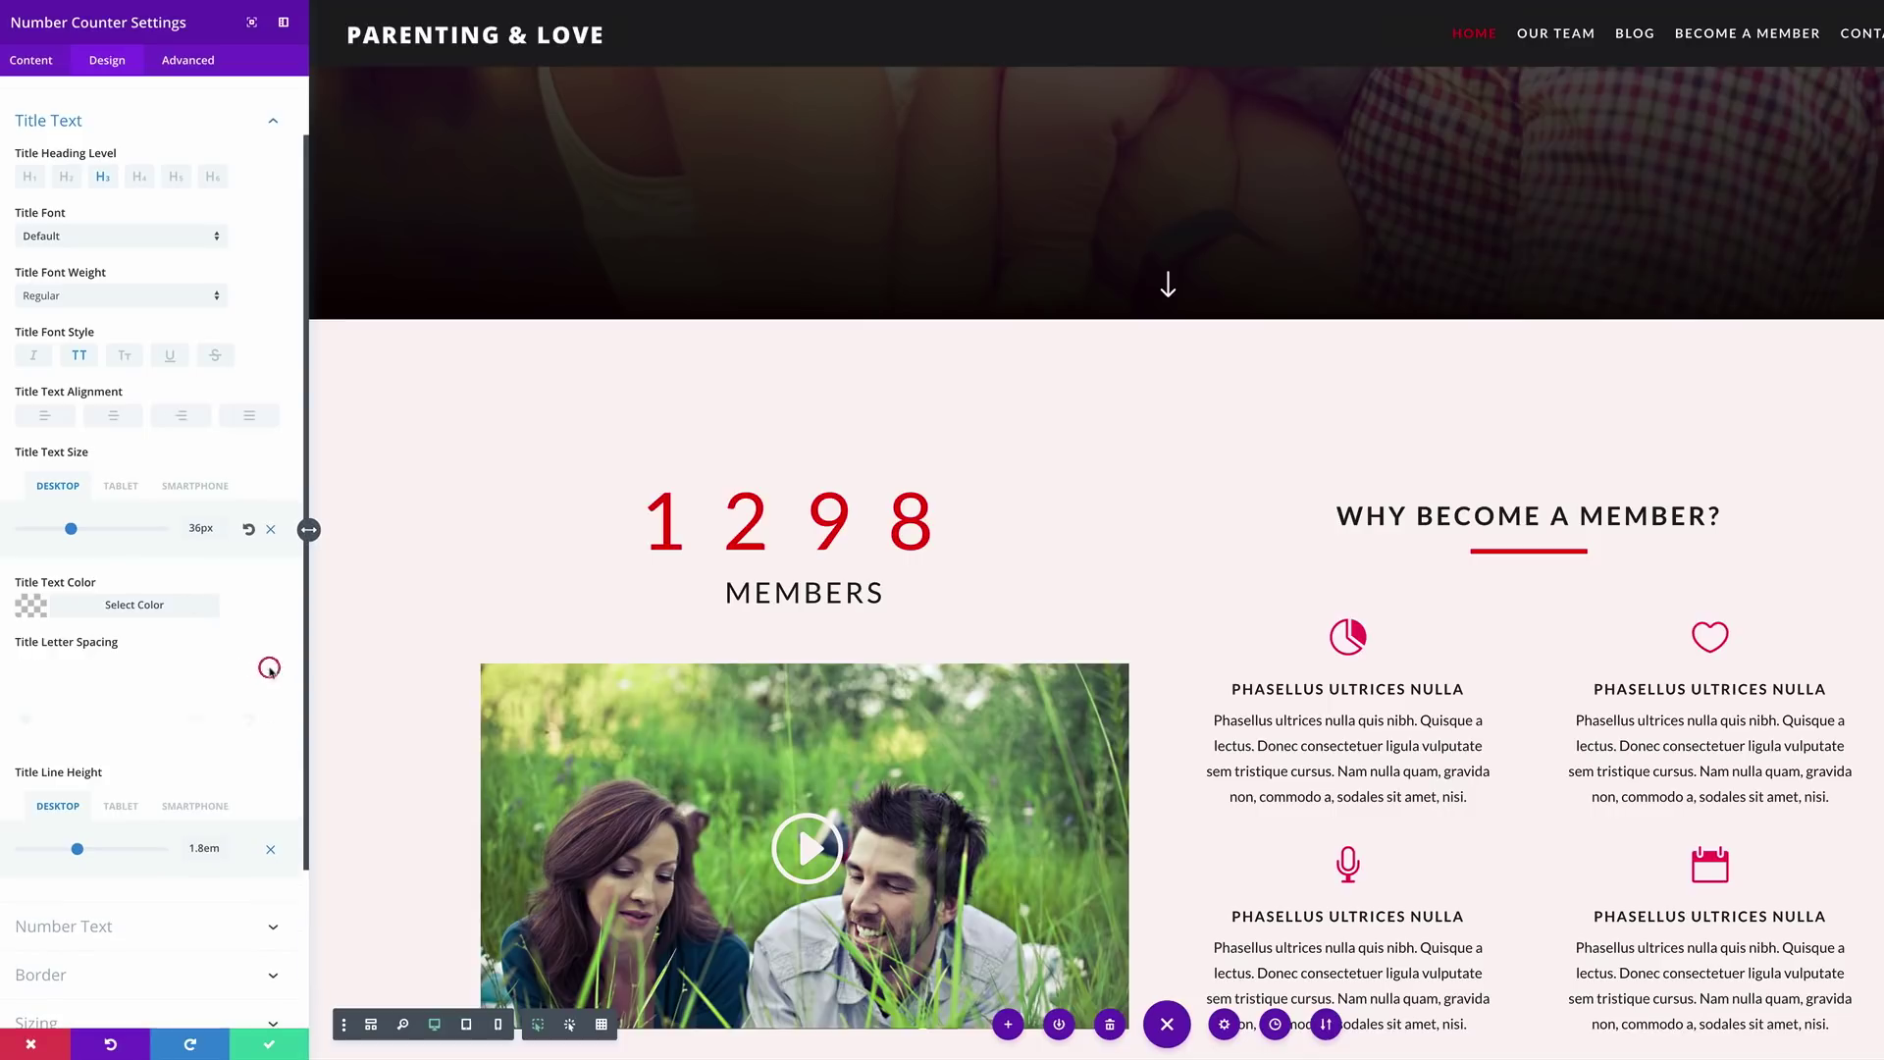
{"action": "left_click", "coordinate": [121, 676]}
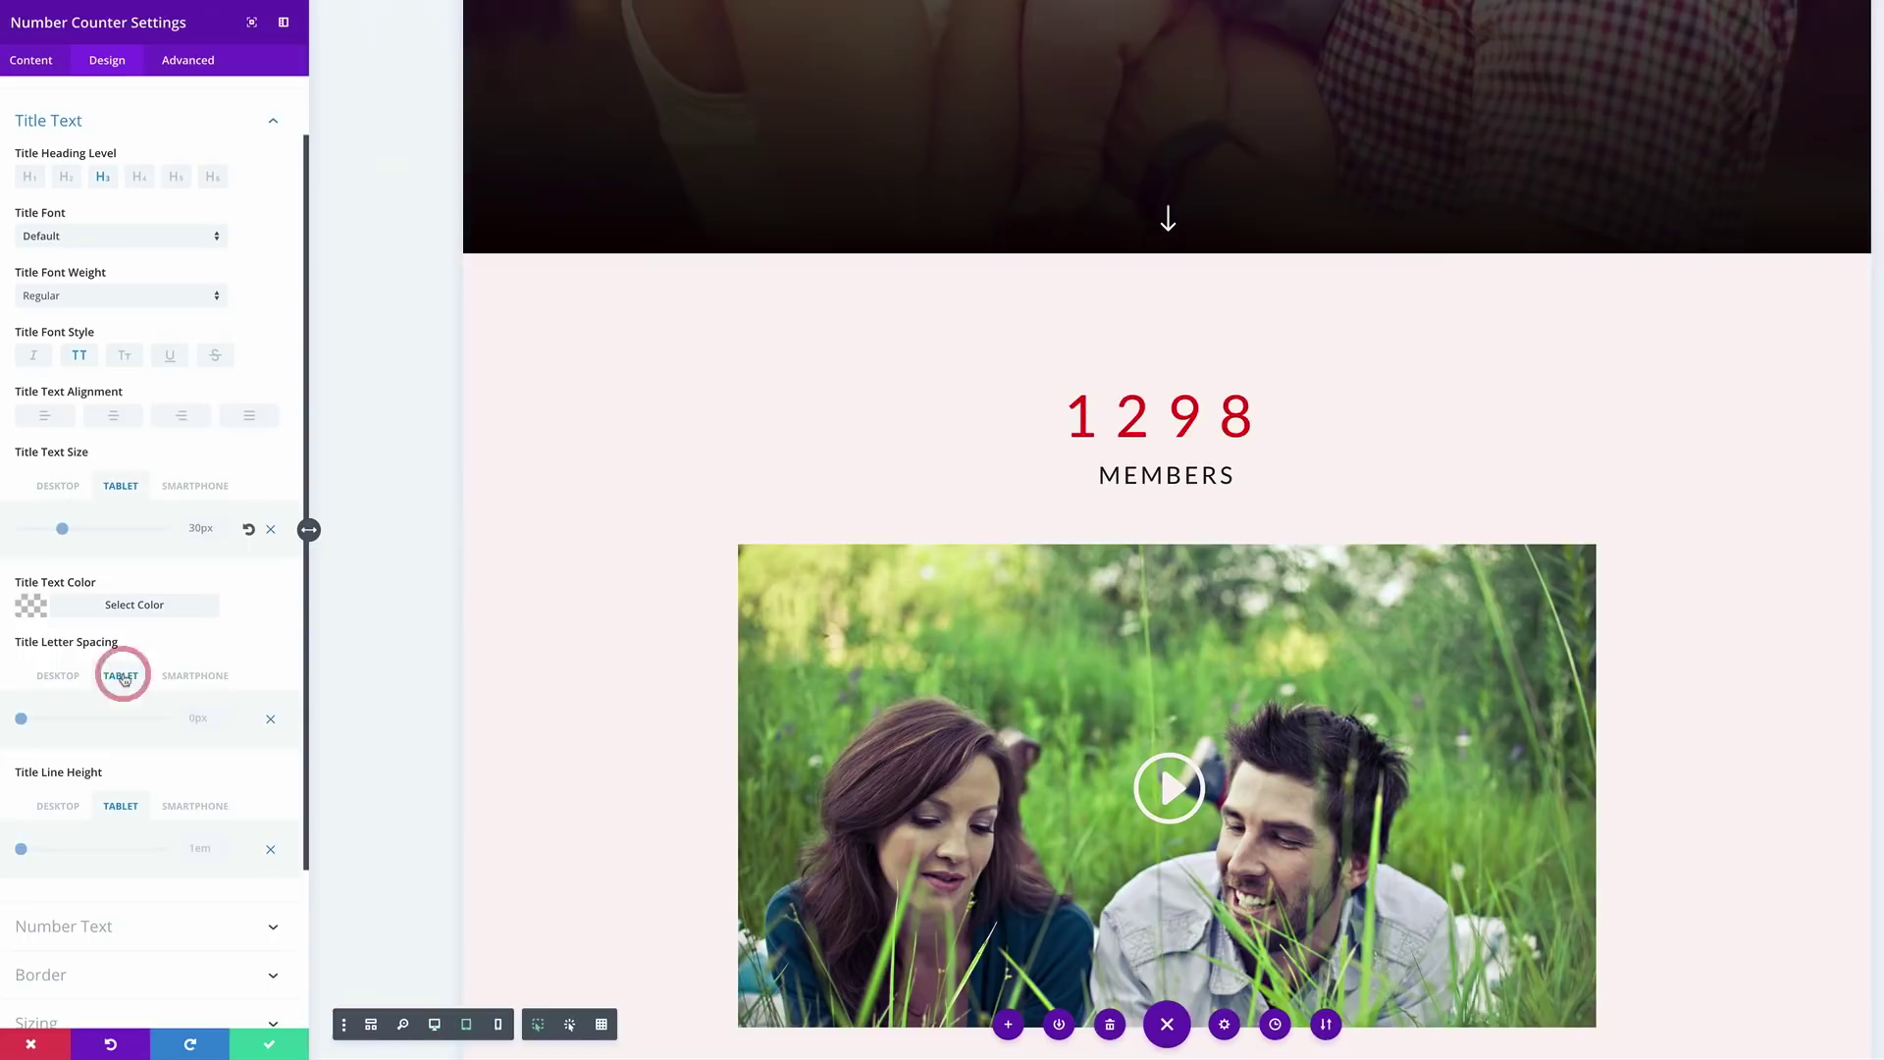
{"action": "left_click", "coordinate": [196, 676]}
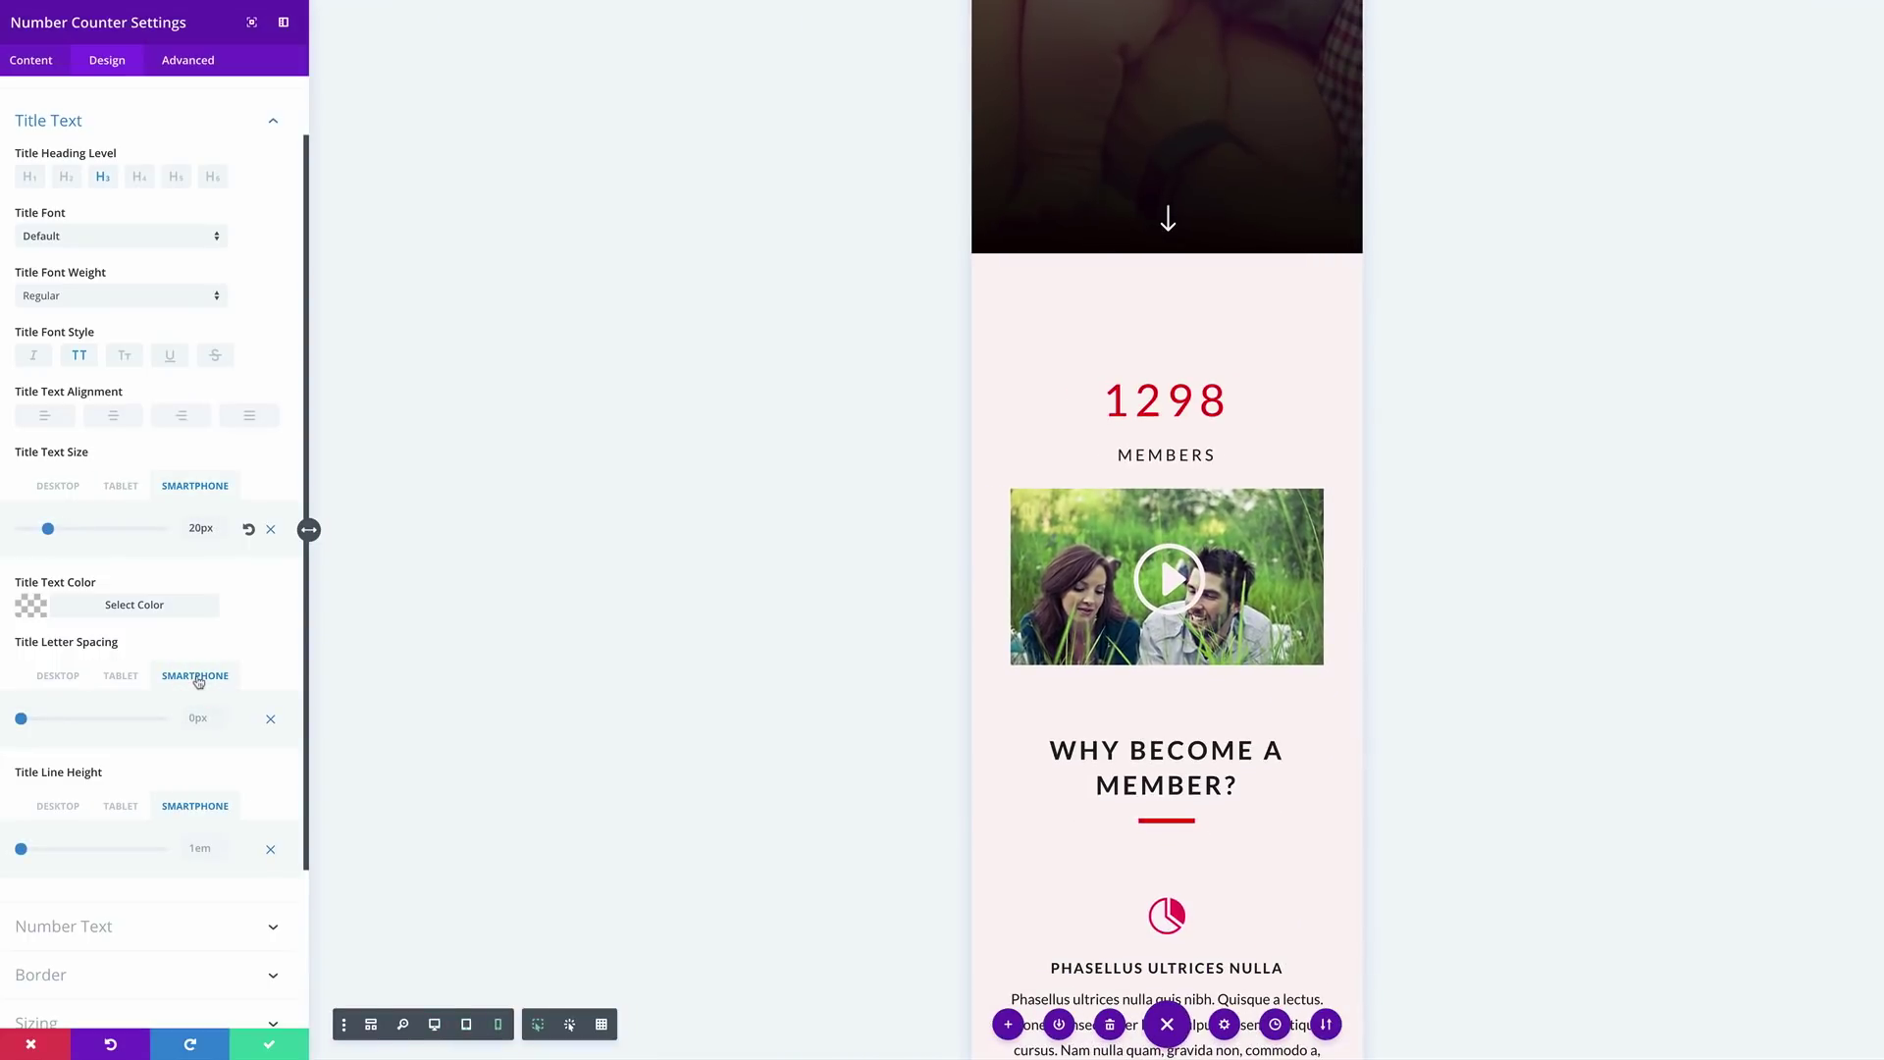
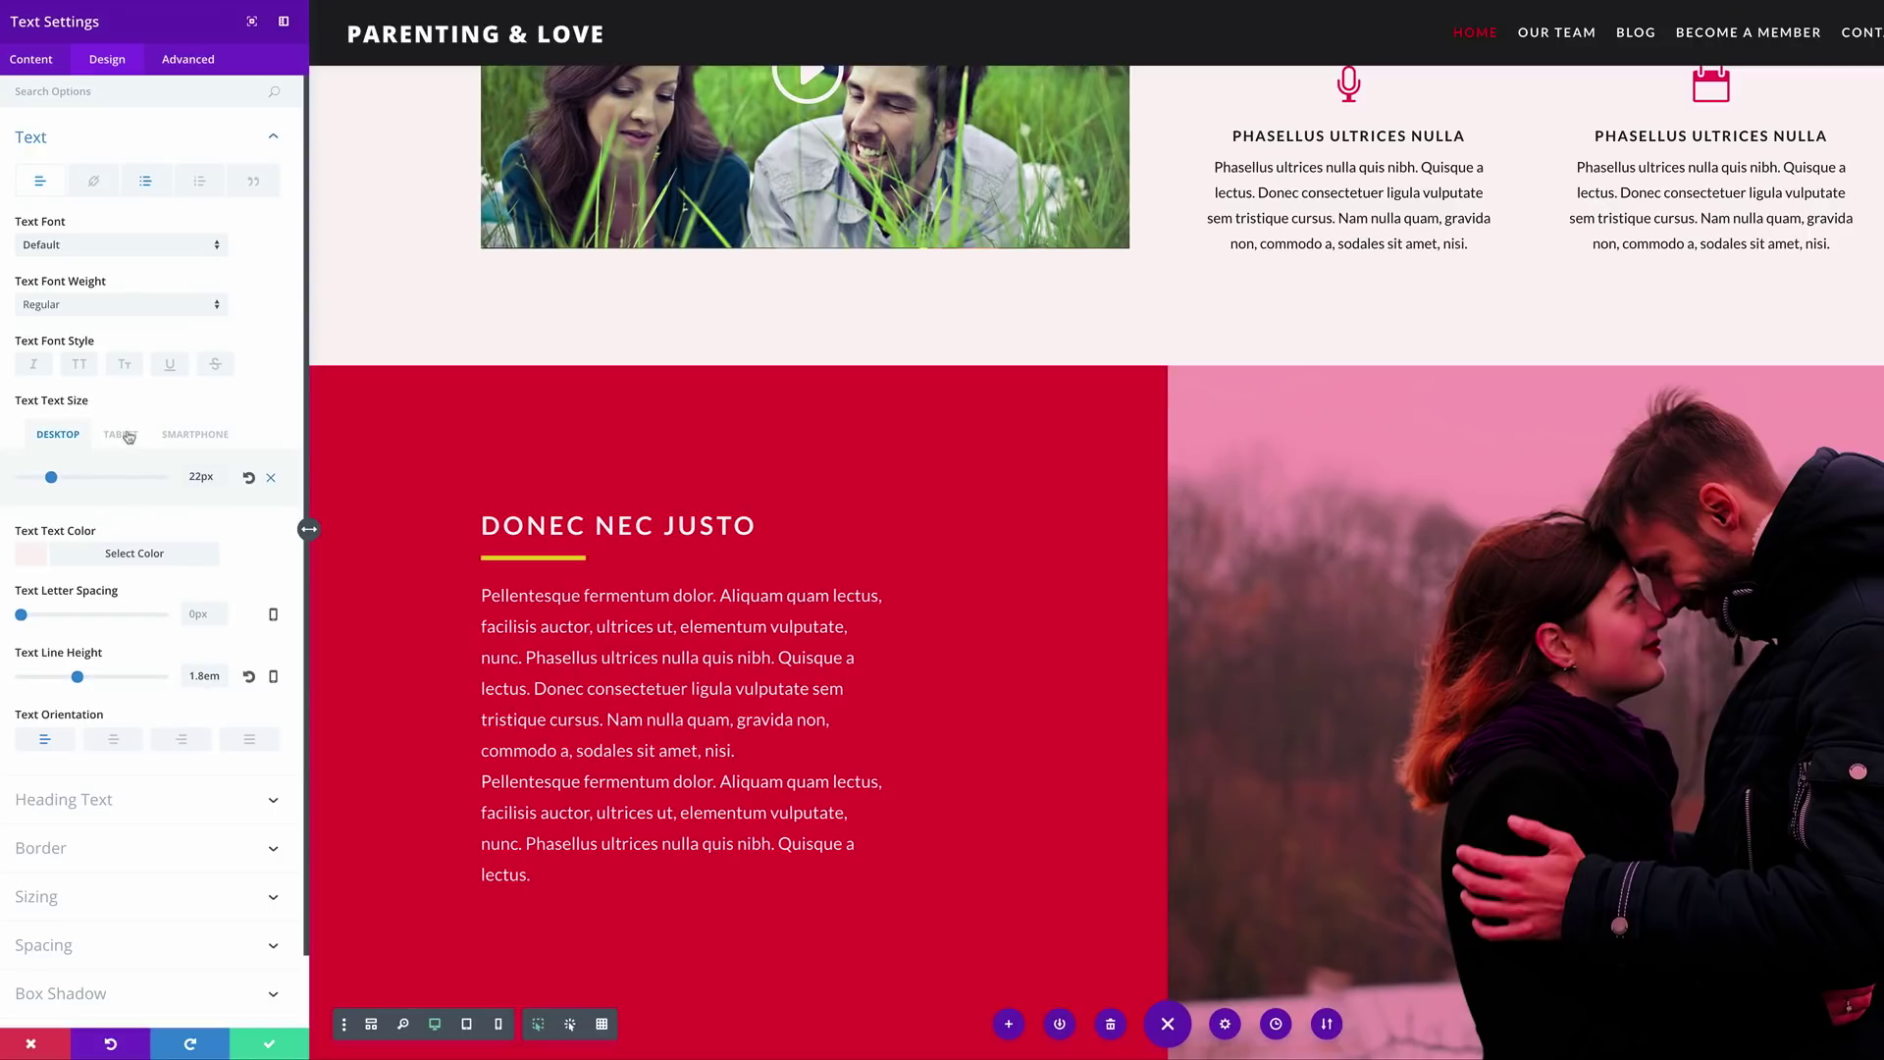
Set the tablet text size of the first paragraph under Donec Nec Justo to 20px and check it against the desktop size.
{"action": "left_click", "coordinate": [124, 434]}
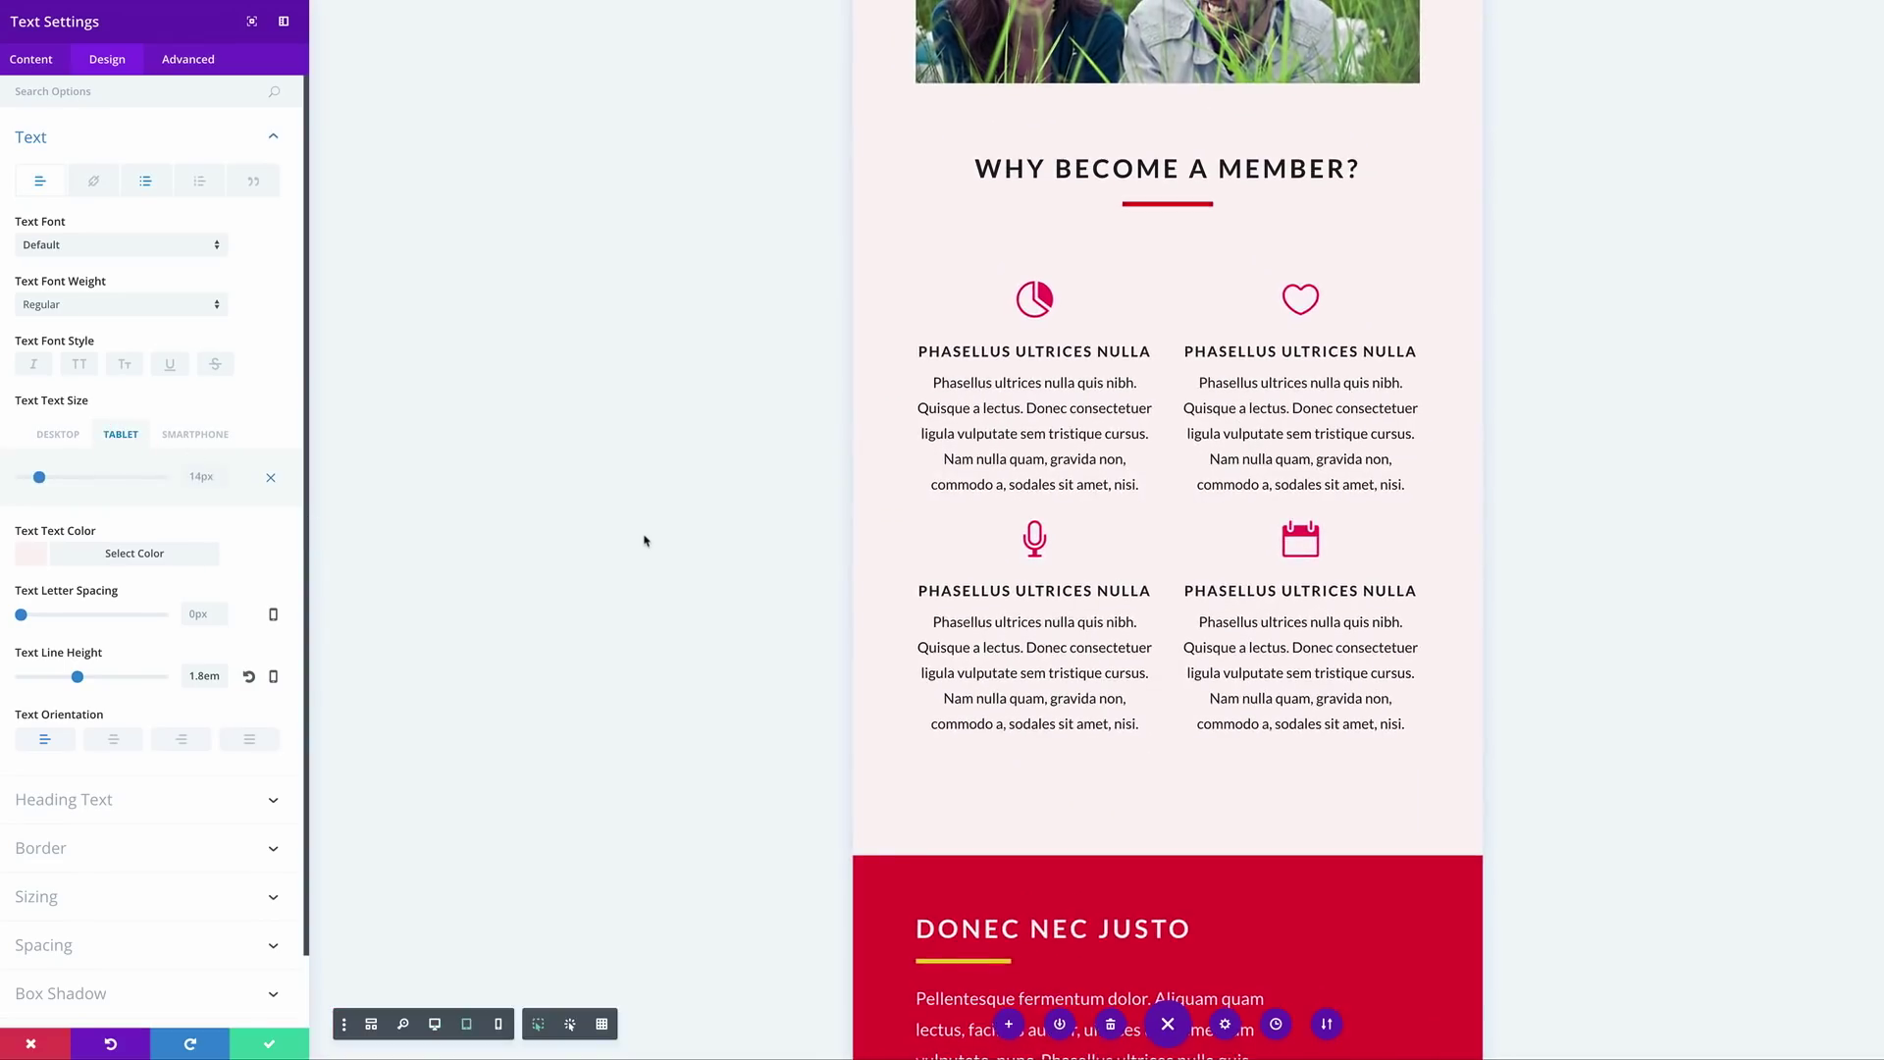
{"action": "left_click_drag", "start_coordinate": [39, 478], "coordinate": [48, 480]}
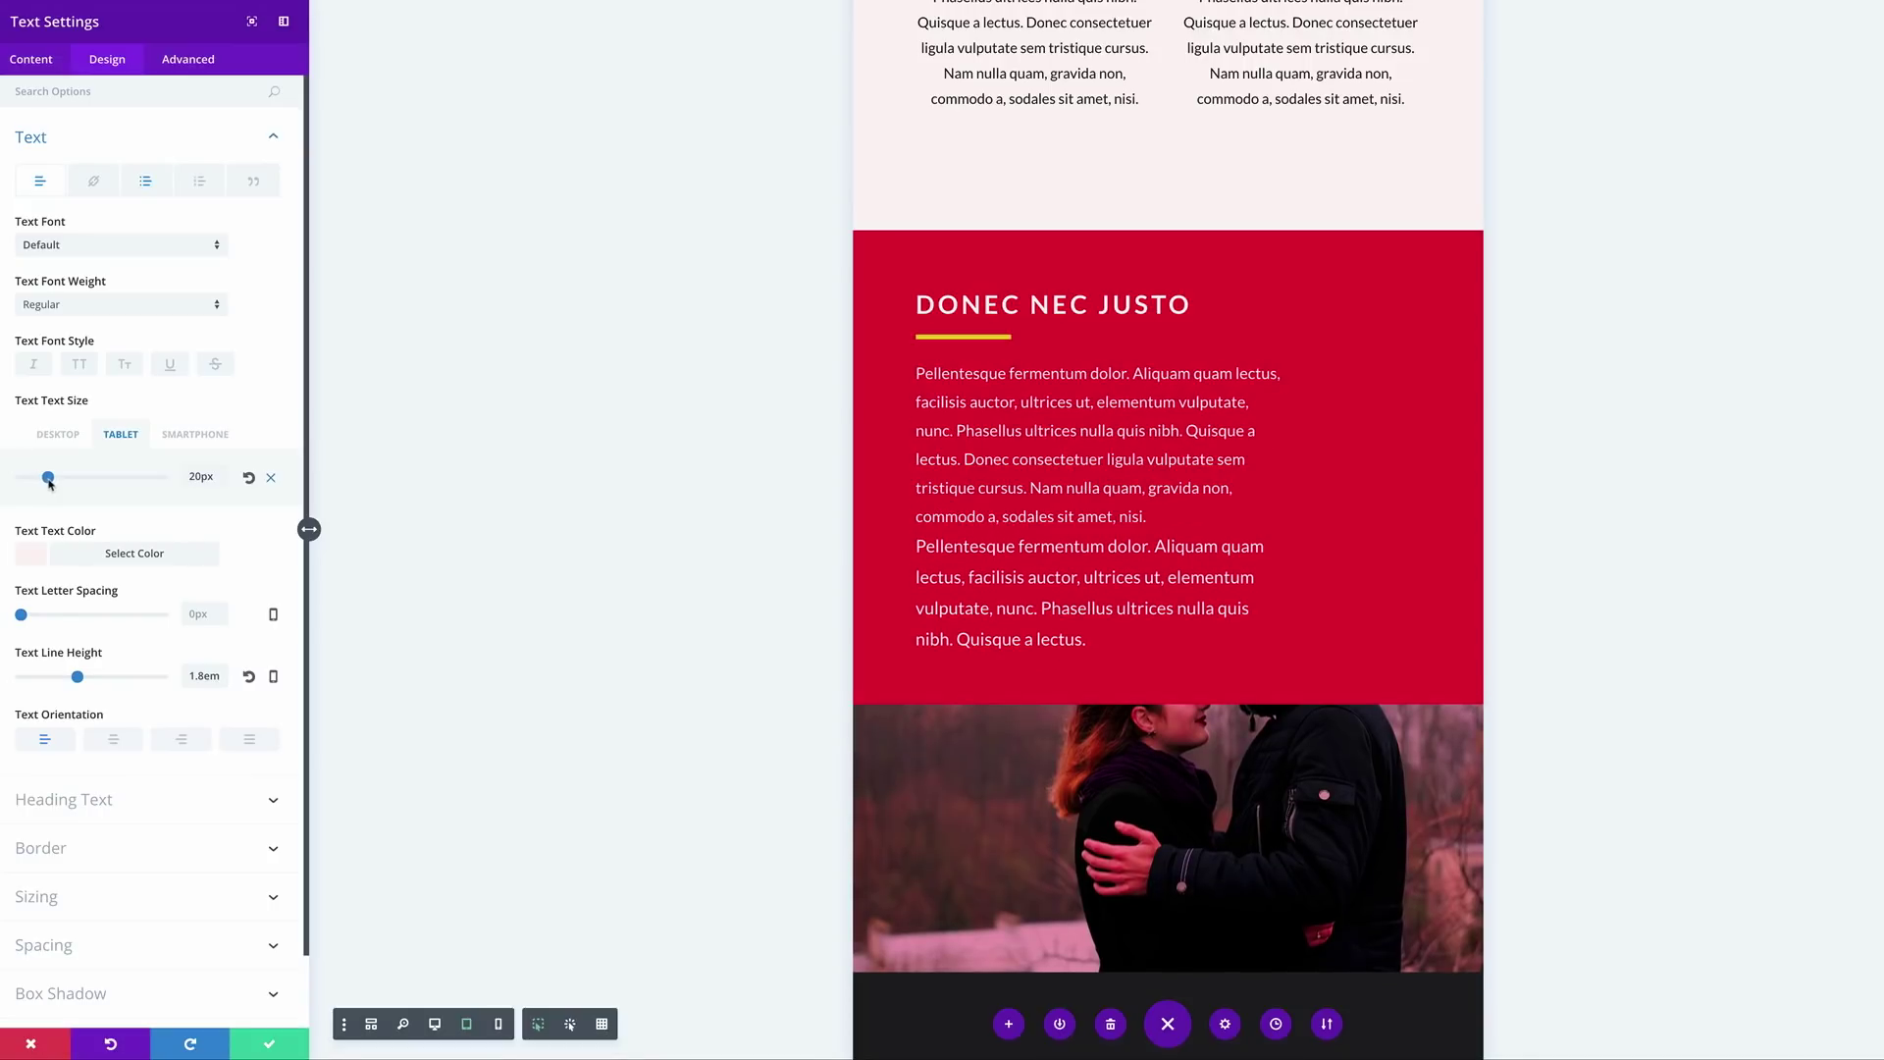
{"action": "left_click", "coordinate": [58, 439]}
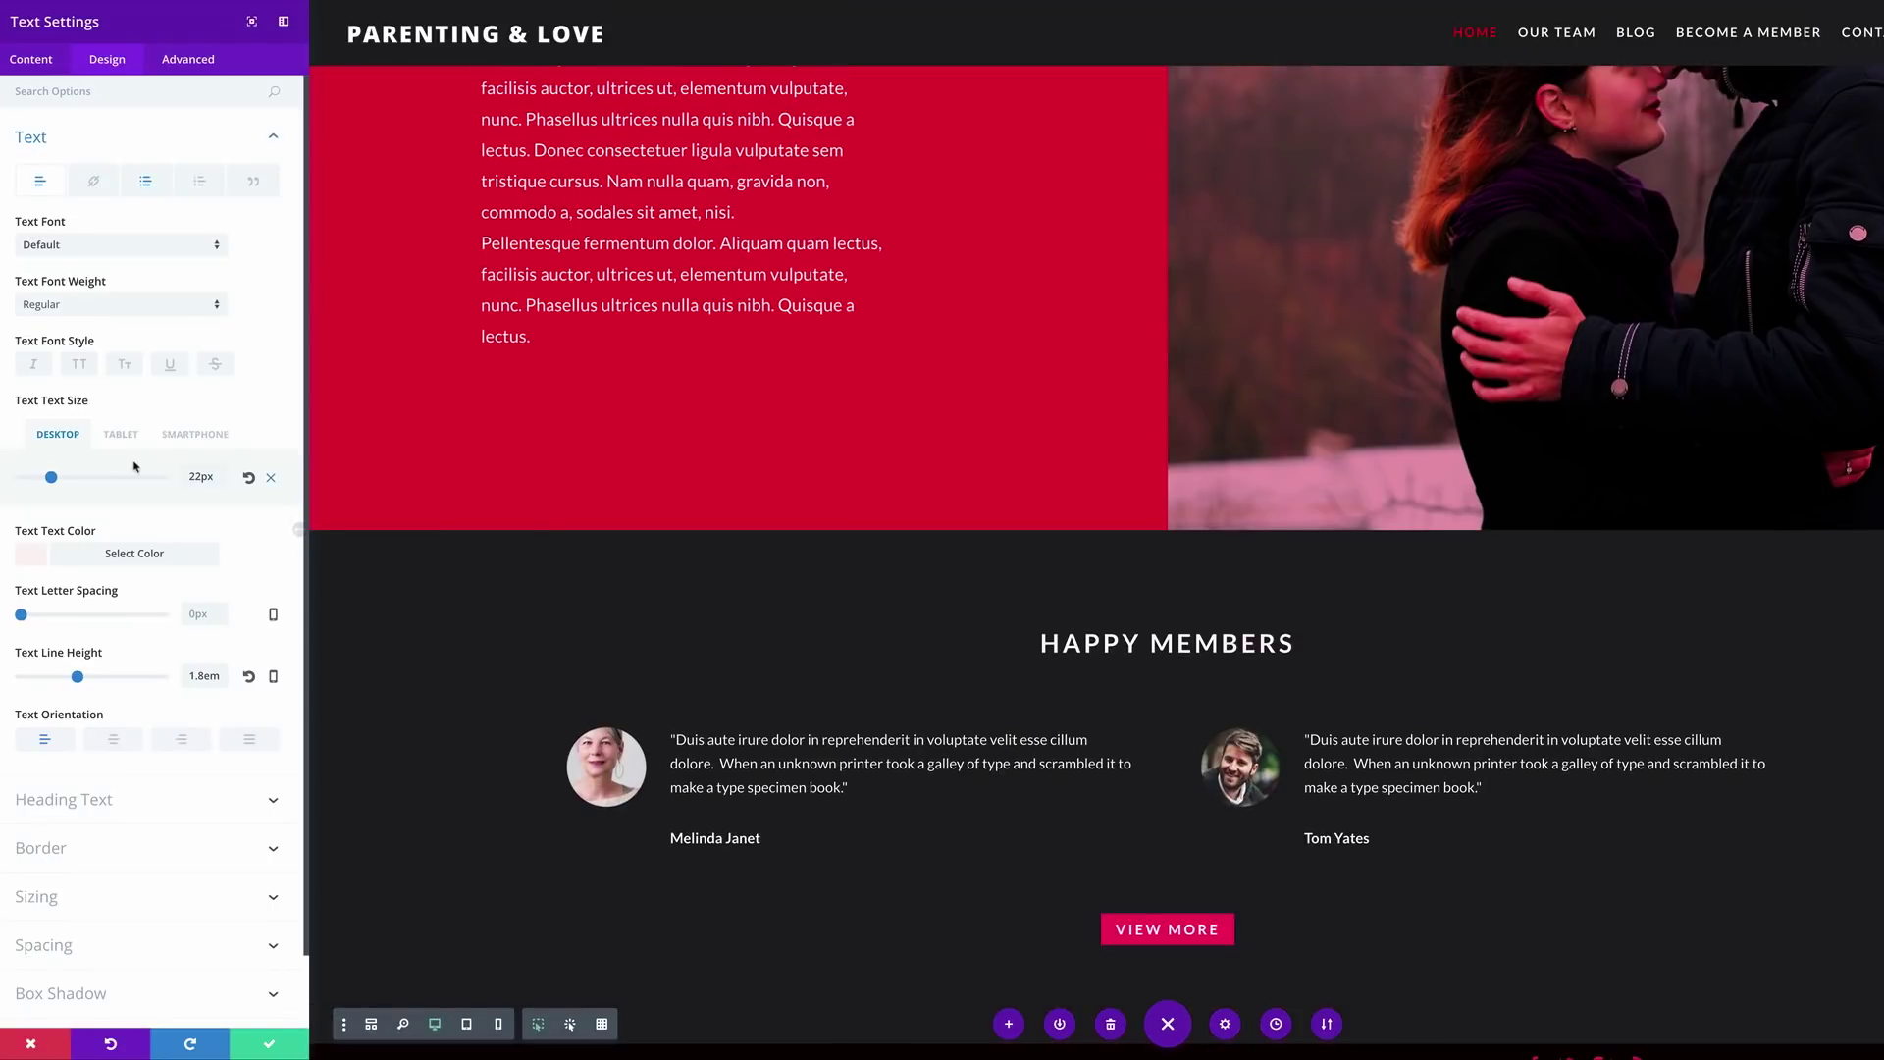
Adjust the smartphone text size of the first paragraph under Donec Nec Justo and save the text module.
{"action": "left_click", "coordinate": [131, 440]}
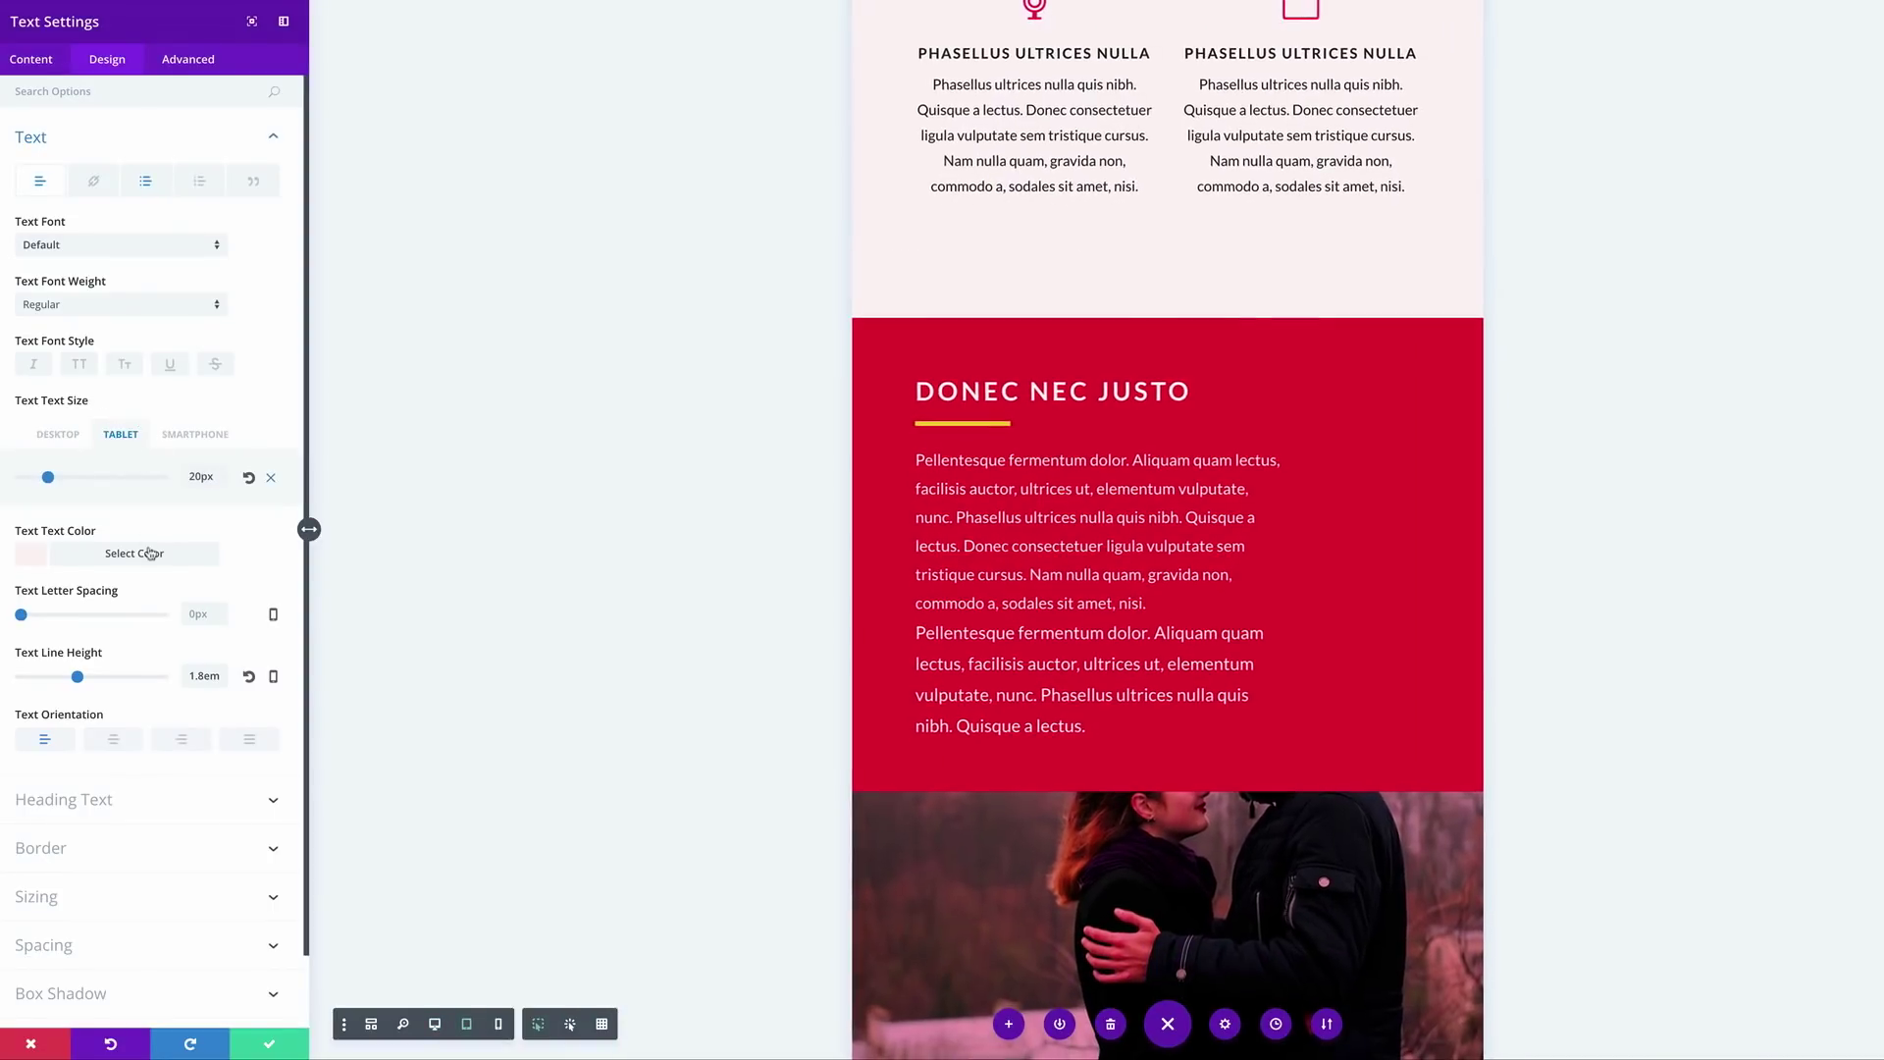
{"action": "left_click", "coordinate": [200, 435]}
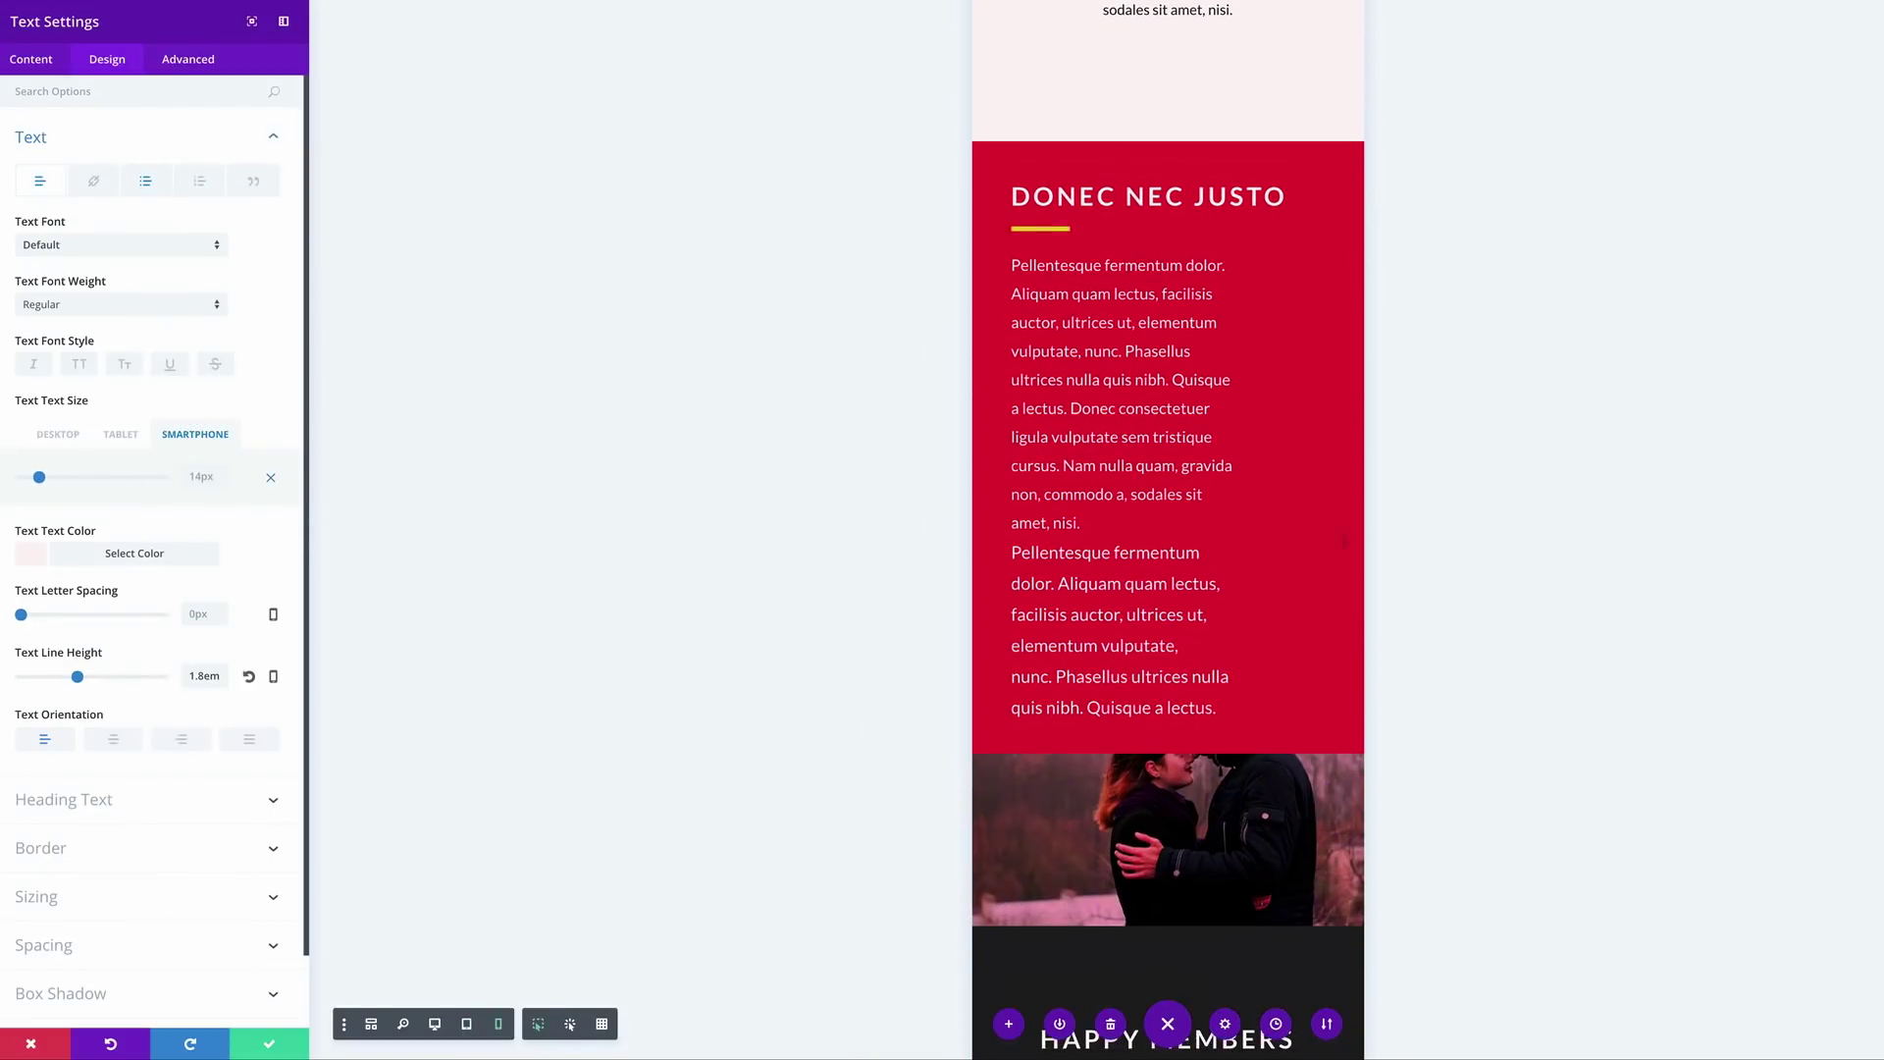
{"action": "left_click_drag", "start_coordinate": [39, 481], "coordinate": [40, 485]}
{"action": "left_click_drag", "start_coordinate": [77, 677], "coordinate": [78, 678]}
{"action": "left_click", "coordinate": [266, 1046]}
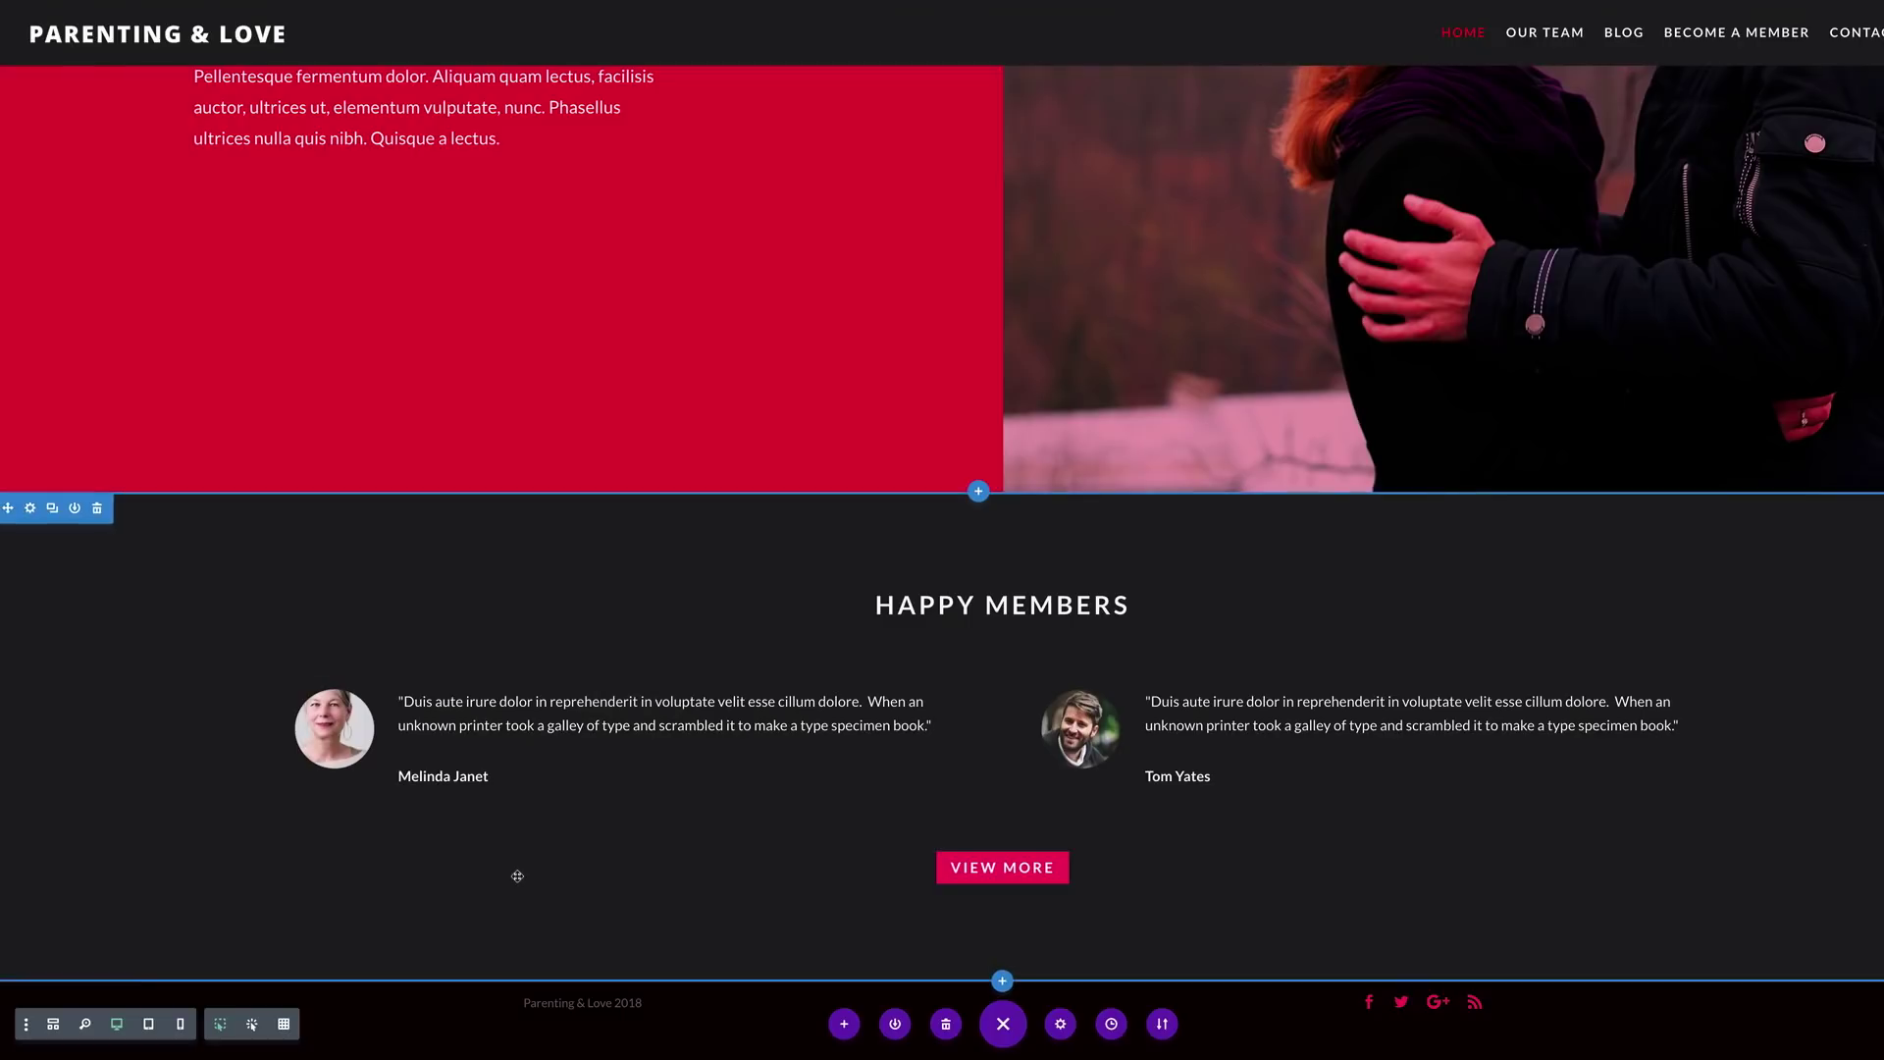
Delete the second paragraph text module under the Donec Nec Justo heading.
{"action": "scroll", "coordinate": [529, 241], "scroll_direction": "up", "scroll_amount": 4}
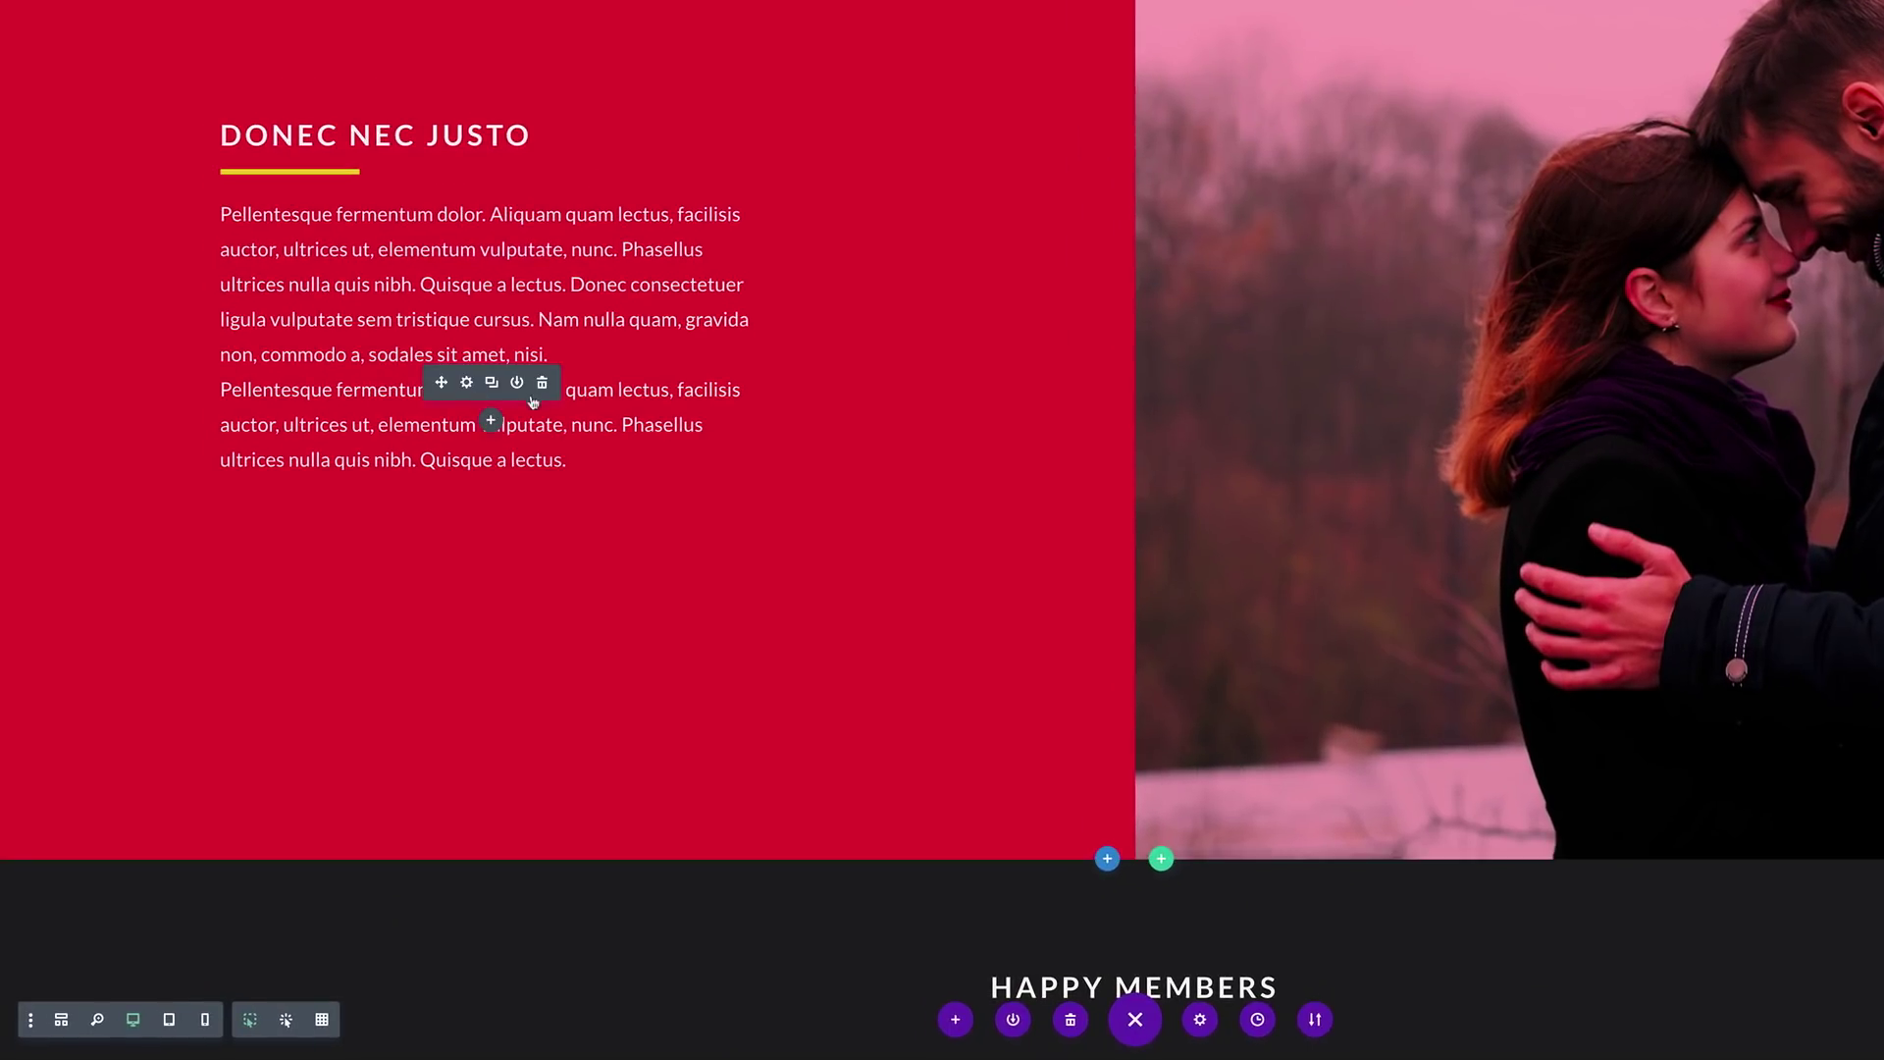
{"action": "left_click", "coordinate": [543, 384]}
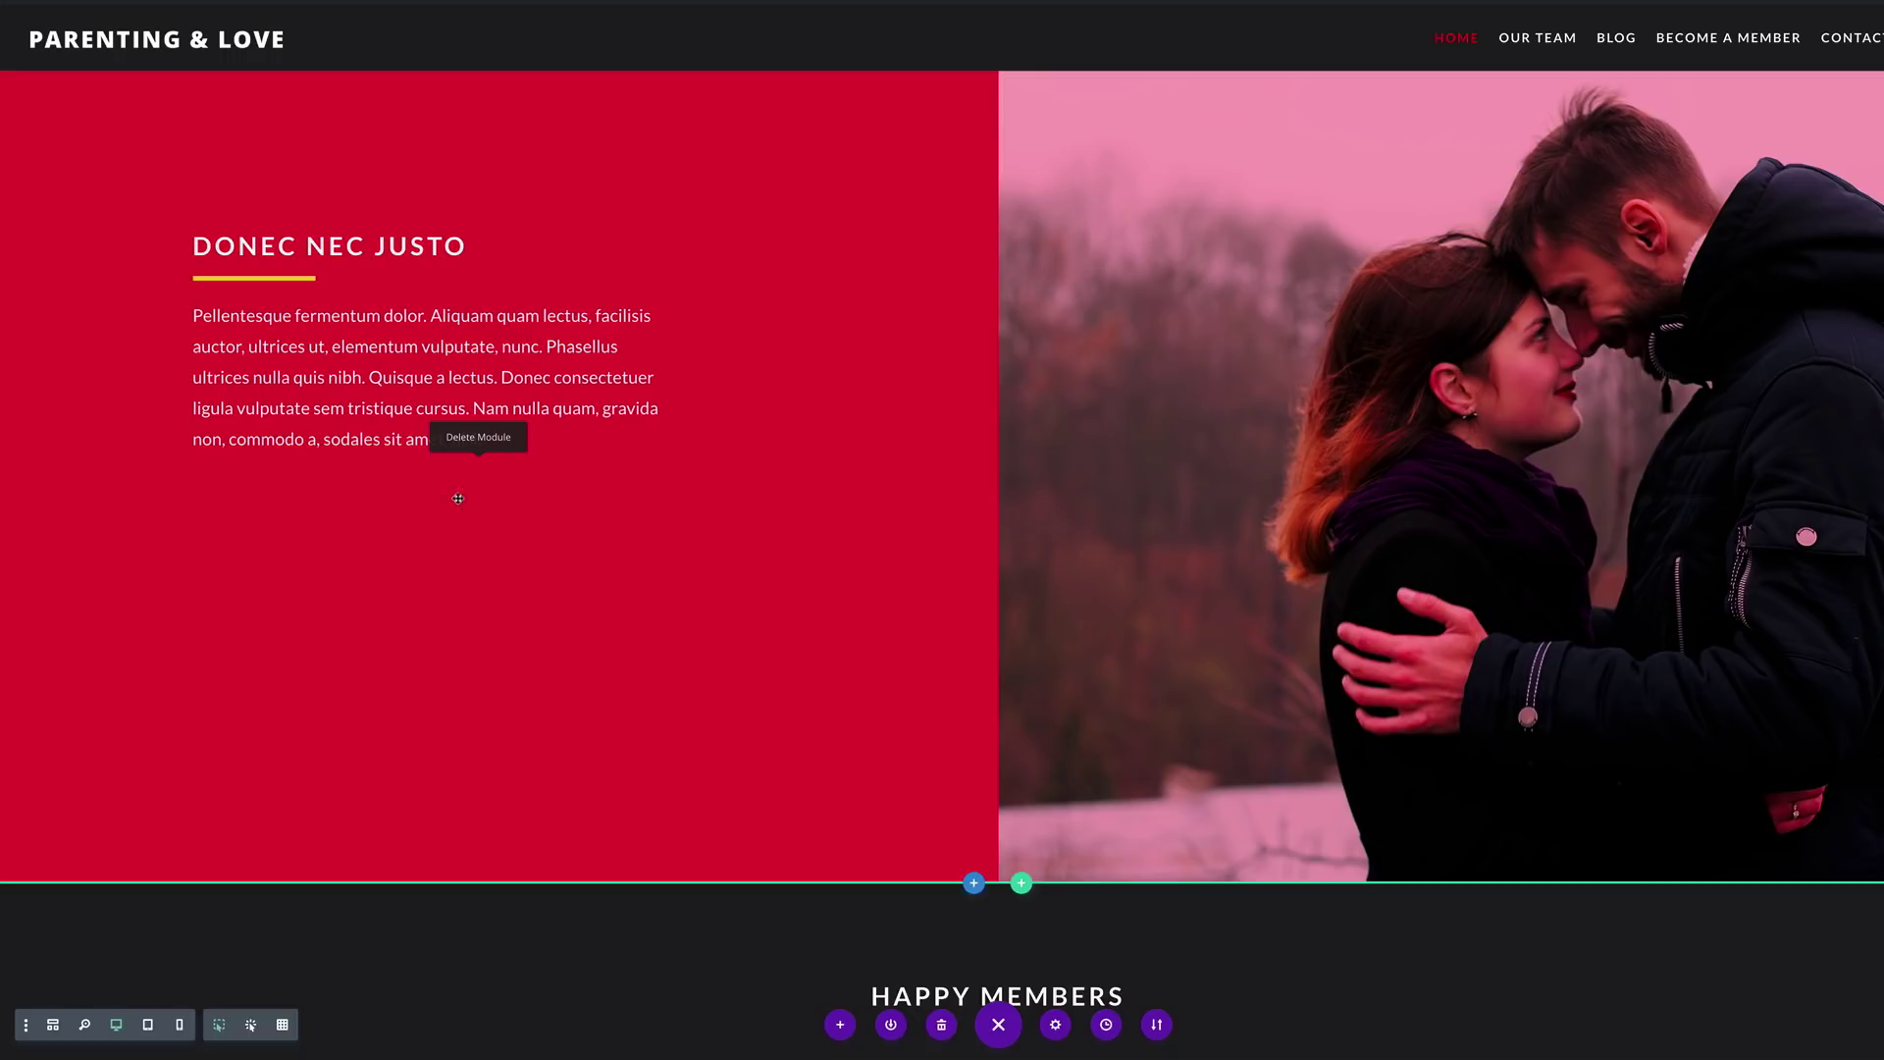
Enable responsive heading text size for the Donec Nec Justo title, check its tablet and smartphone layouts, and save the module.
{"action": "scroll", "coordinate": [290, 245], "scroll_direction": "up", "scroll_amount": 3}
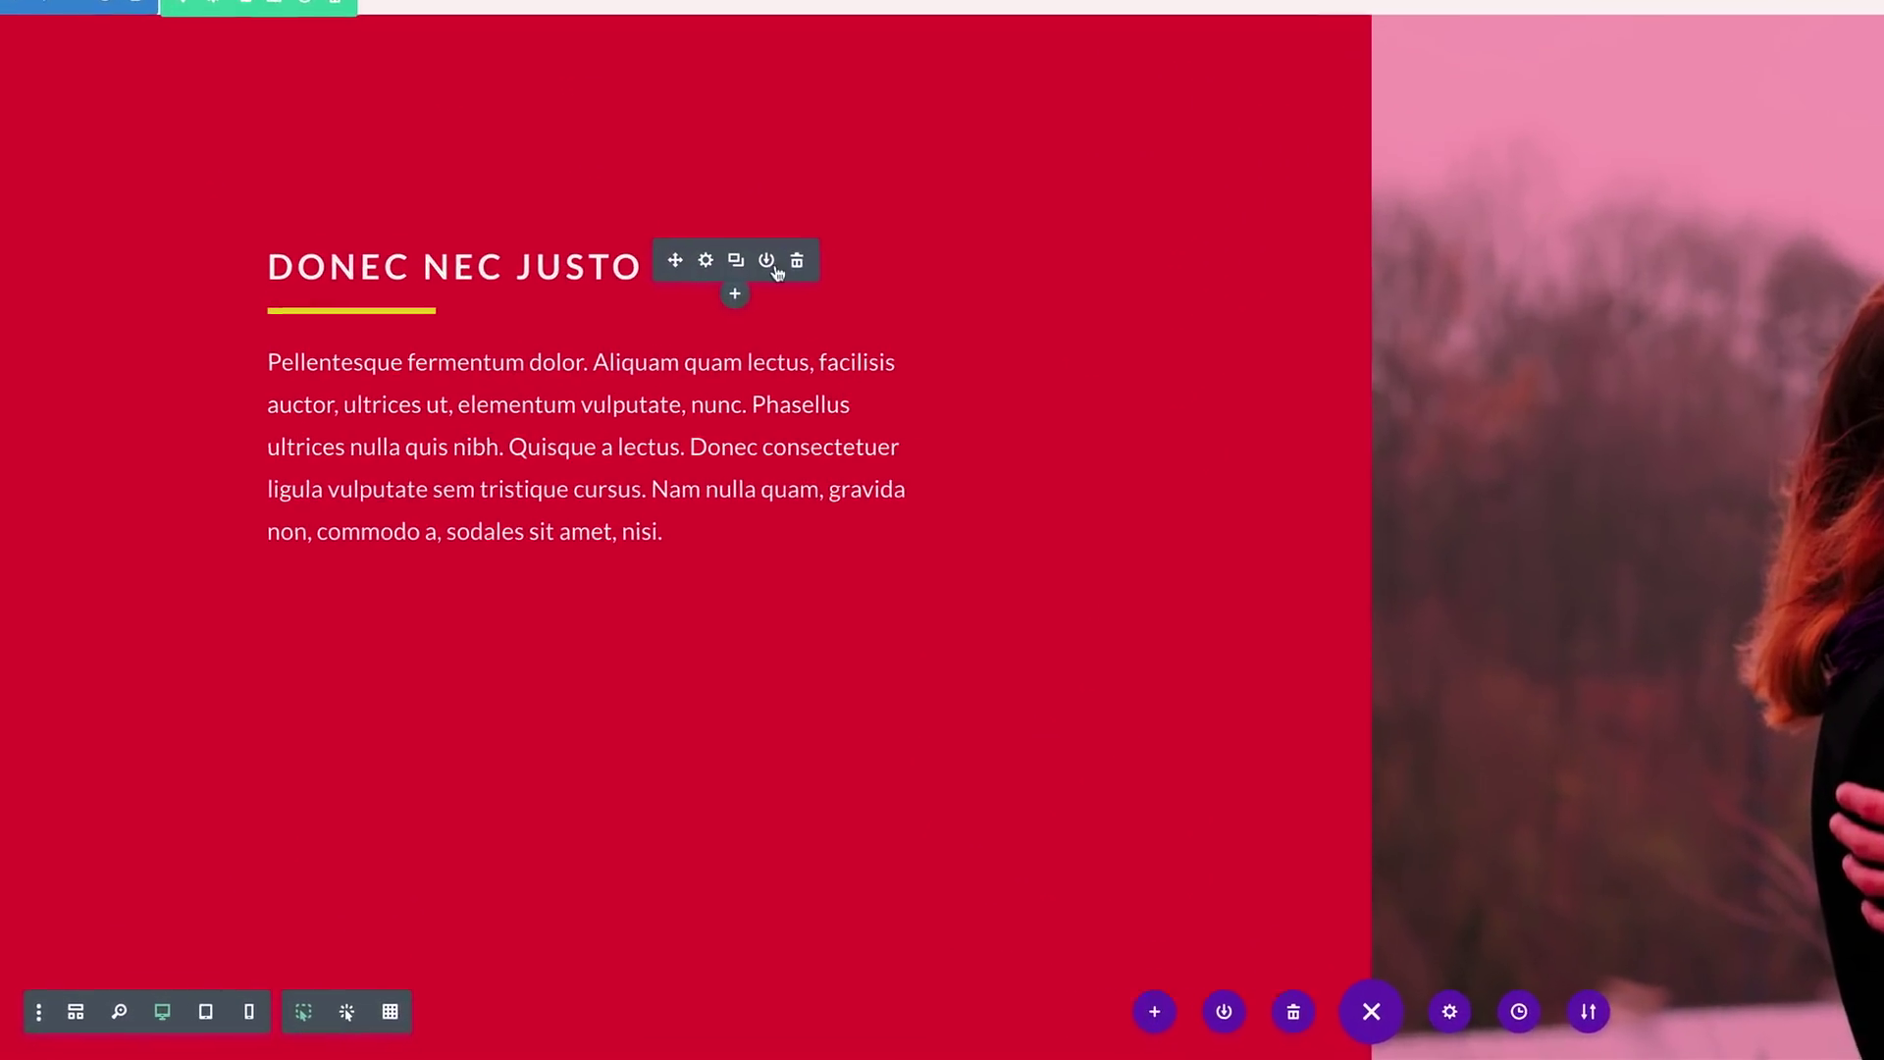
{"action": "left_click", "coordinate": [705, 260]}
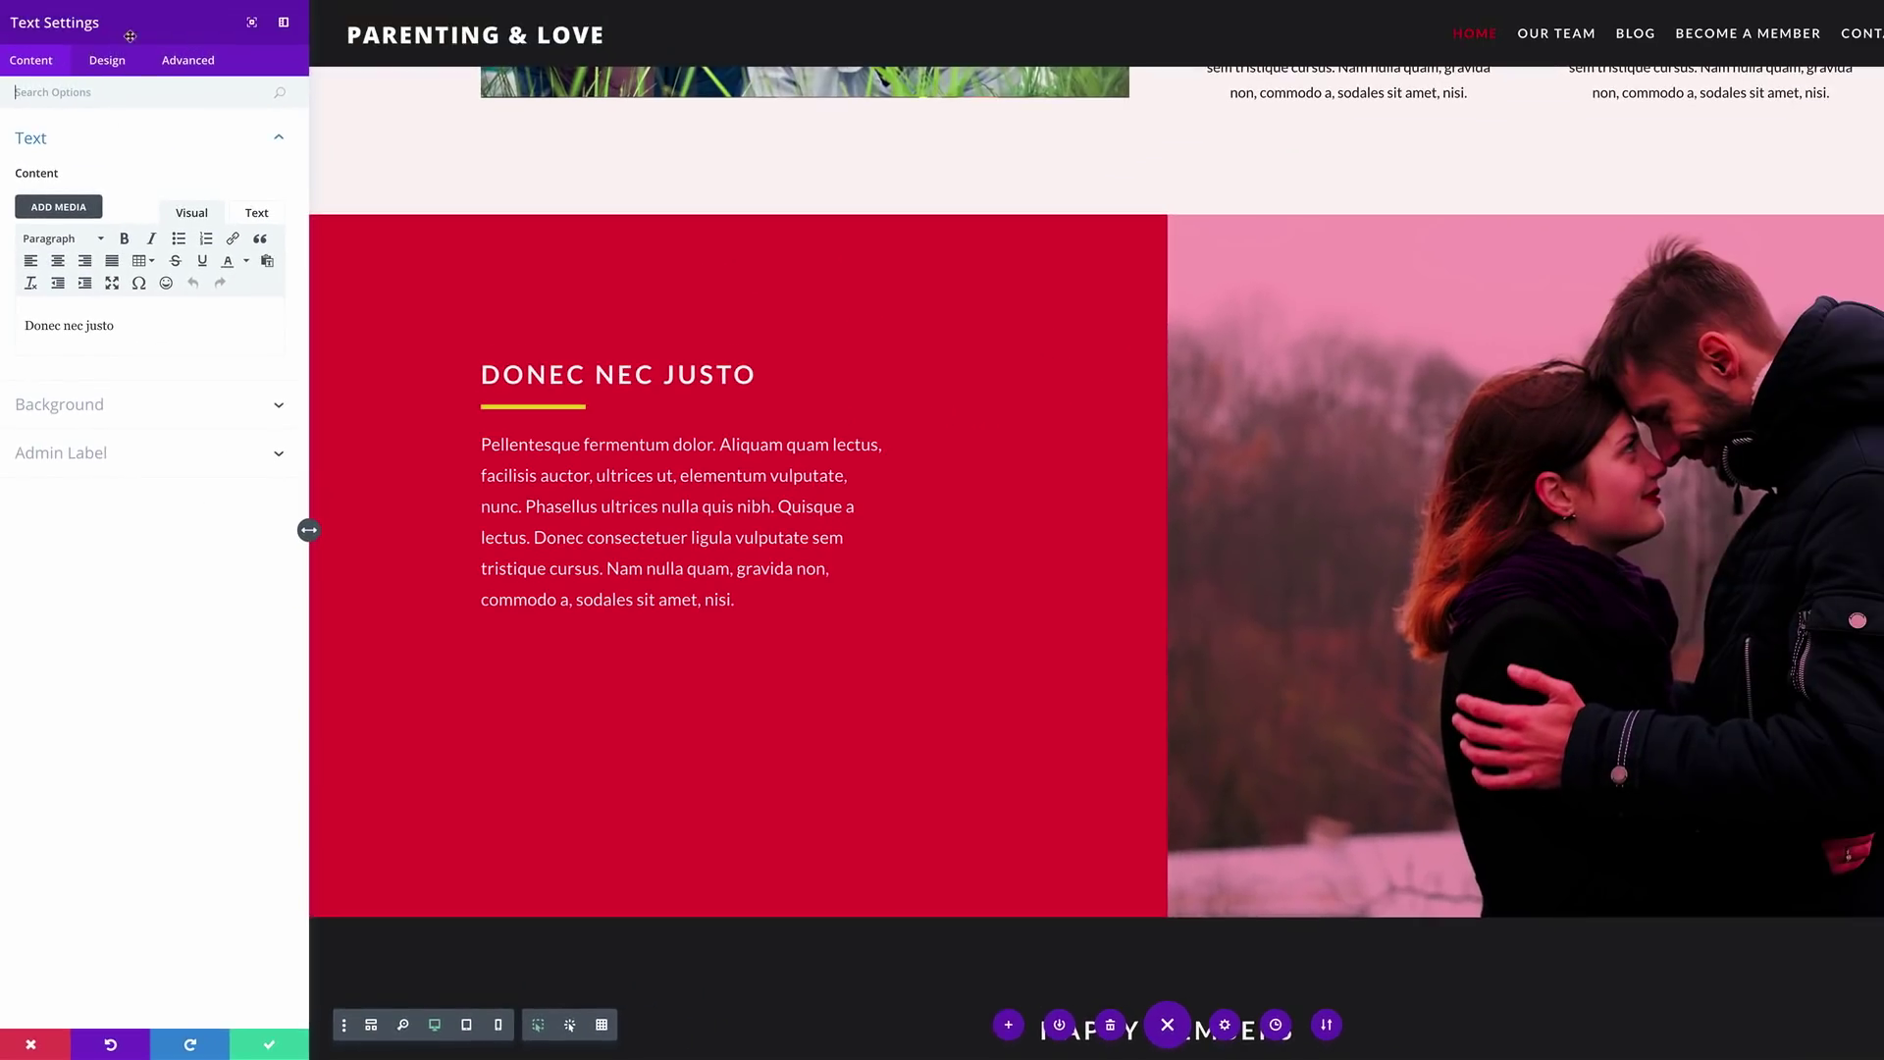
{"action": "left_click", "coordinate": [110, 60]}
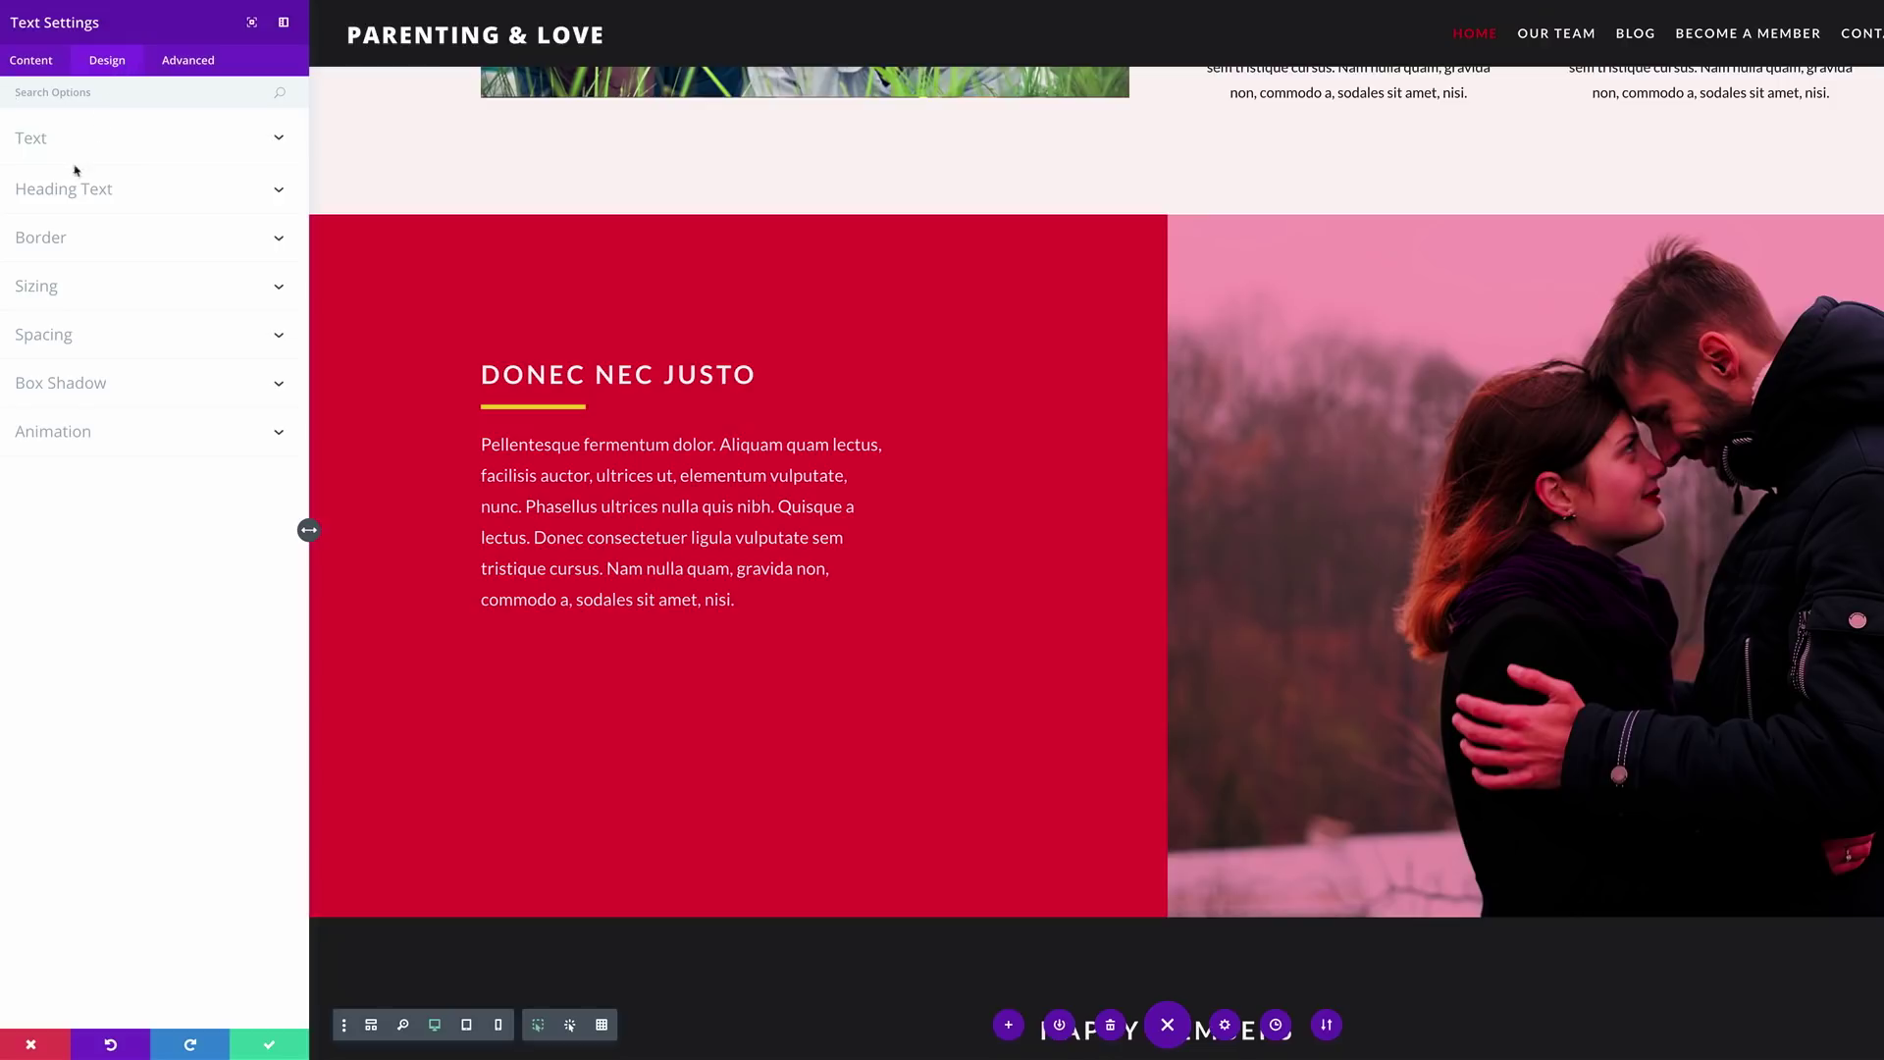
{"action": "left_click", "coordinate": [142, 194]}
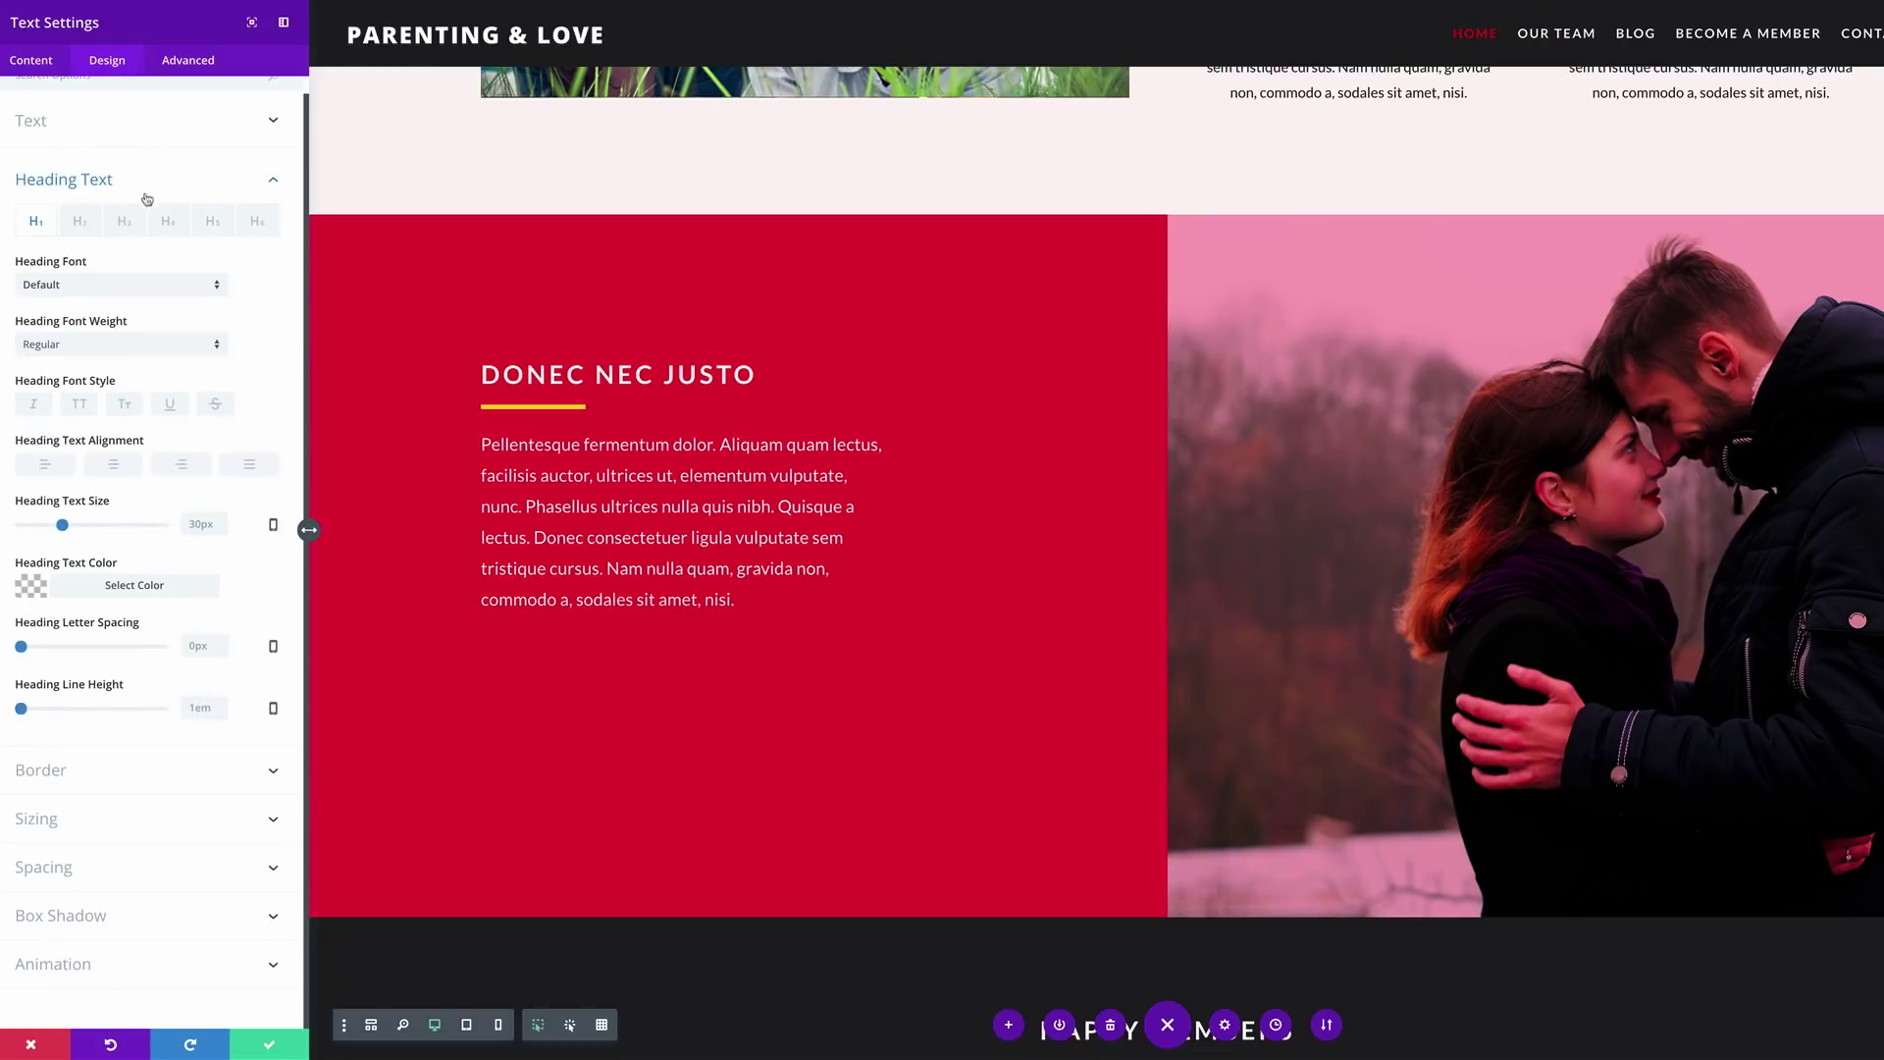
{"action": "left_click", "coordinate": [273, 524]}
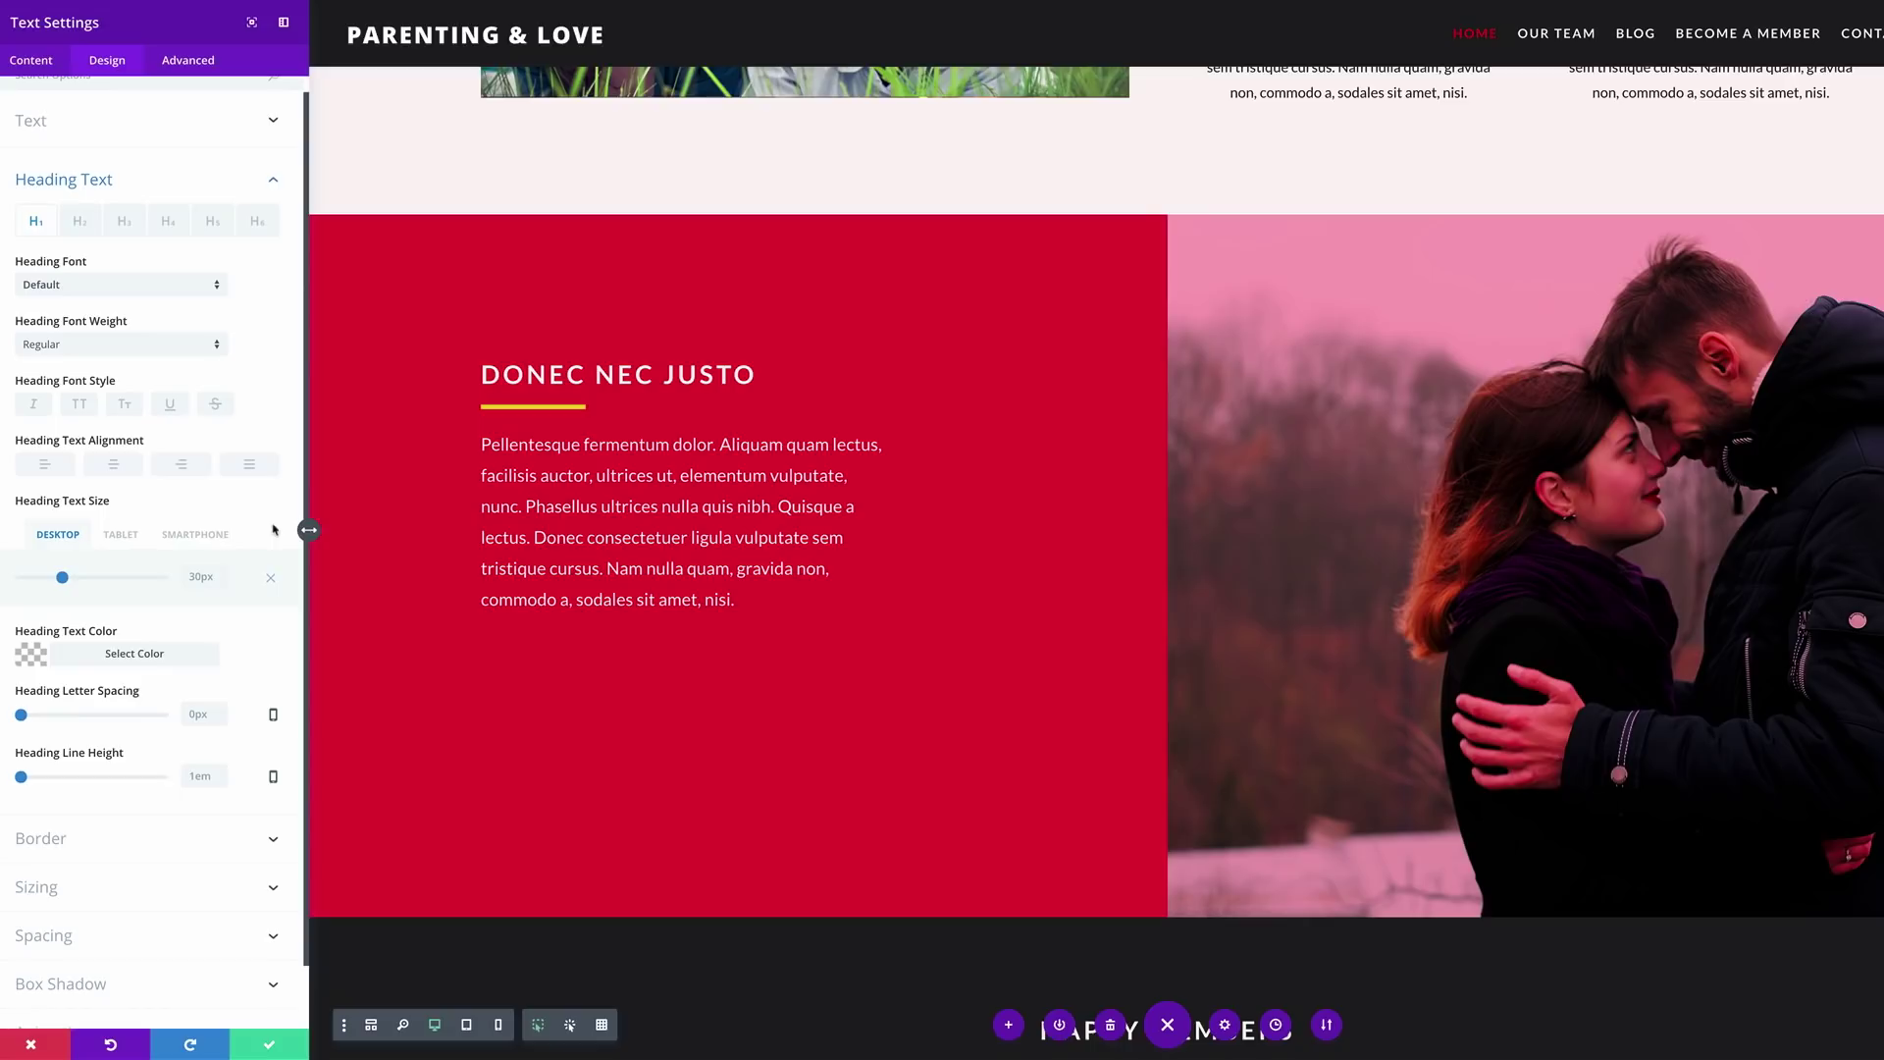
{"action": "left_click", "coordinate": [121, 534]}
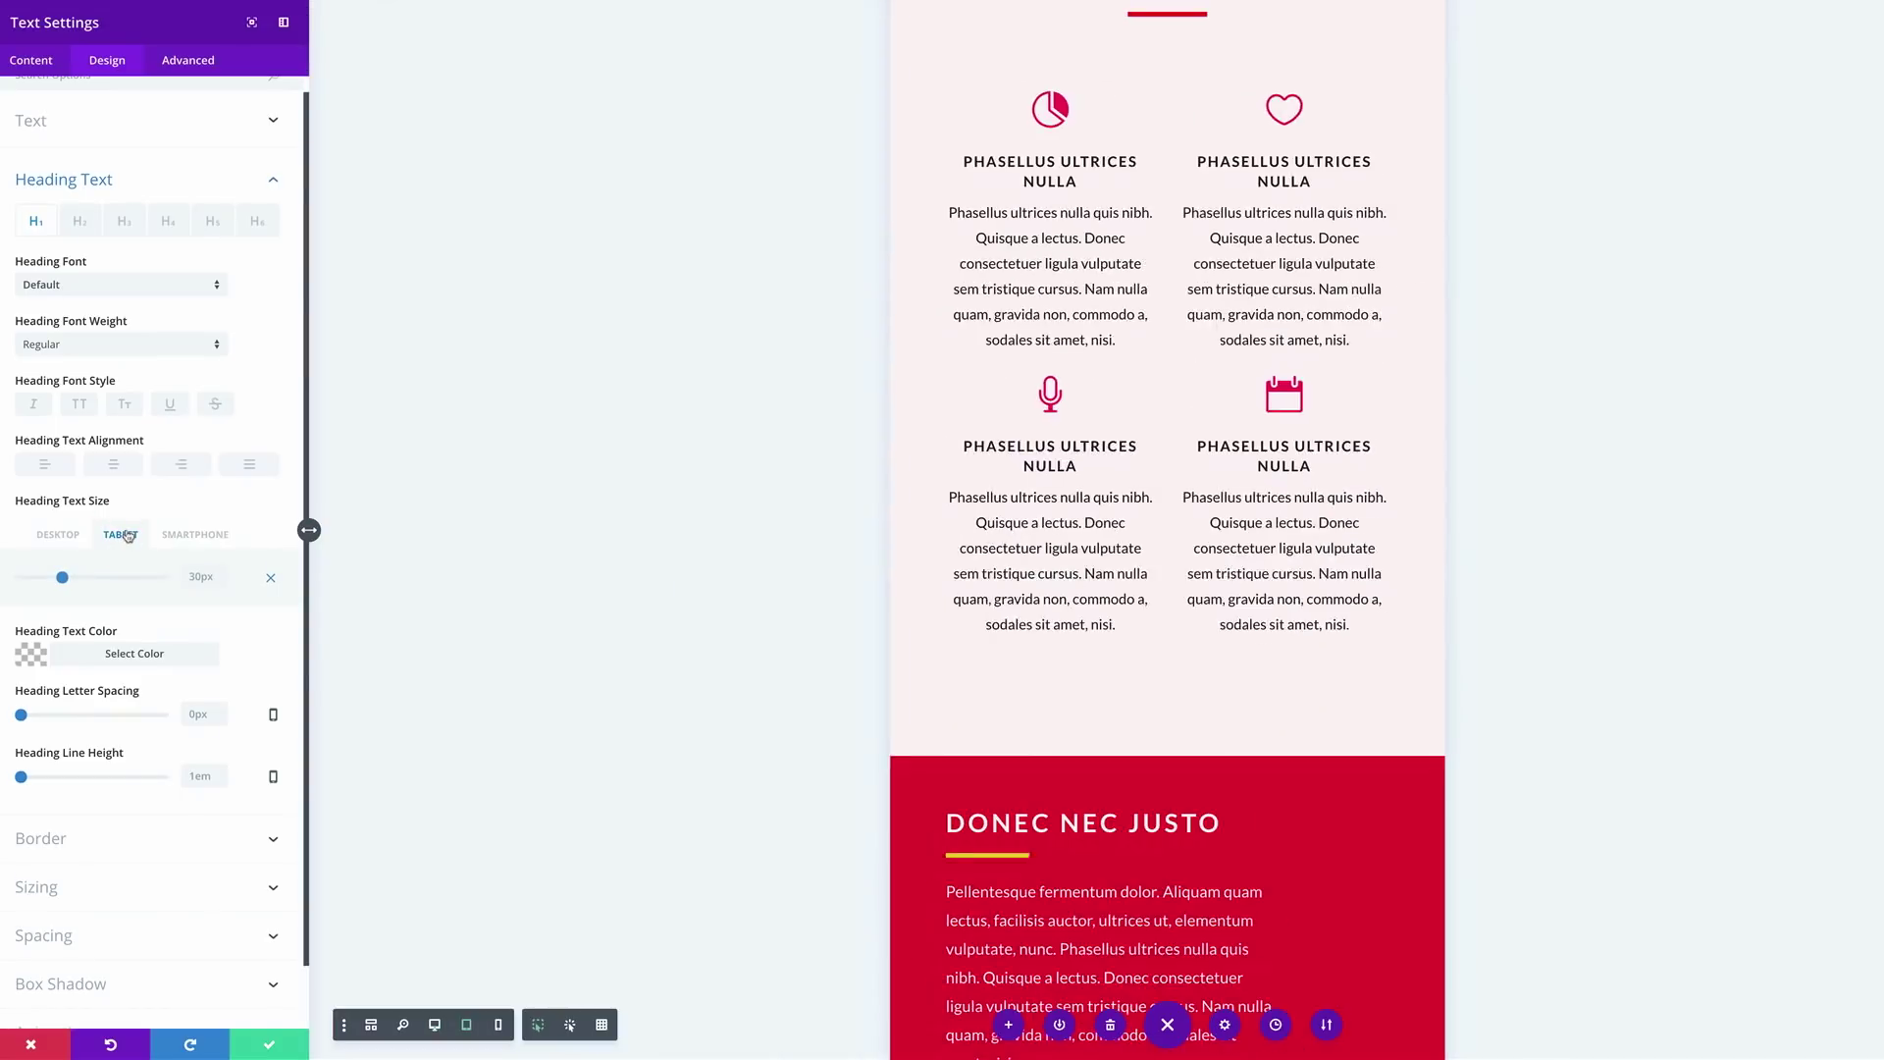
{"action": "scroll", "coordinate": [663, 810], "scroll_direction": "down", "scroll_amount": 5}
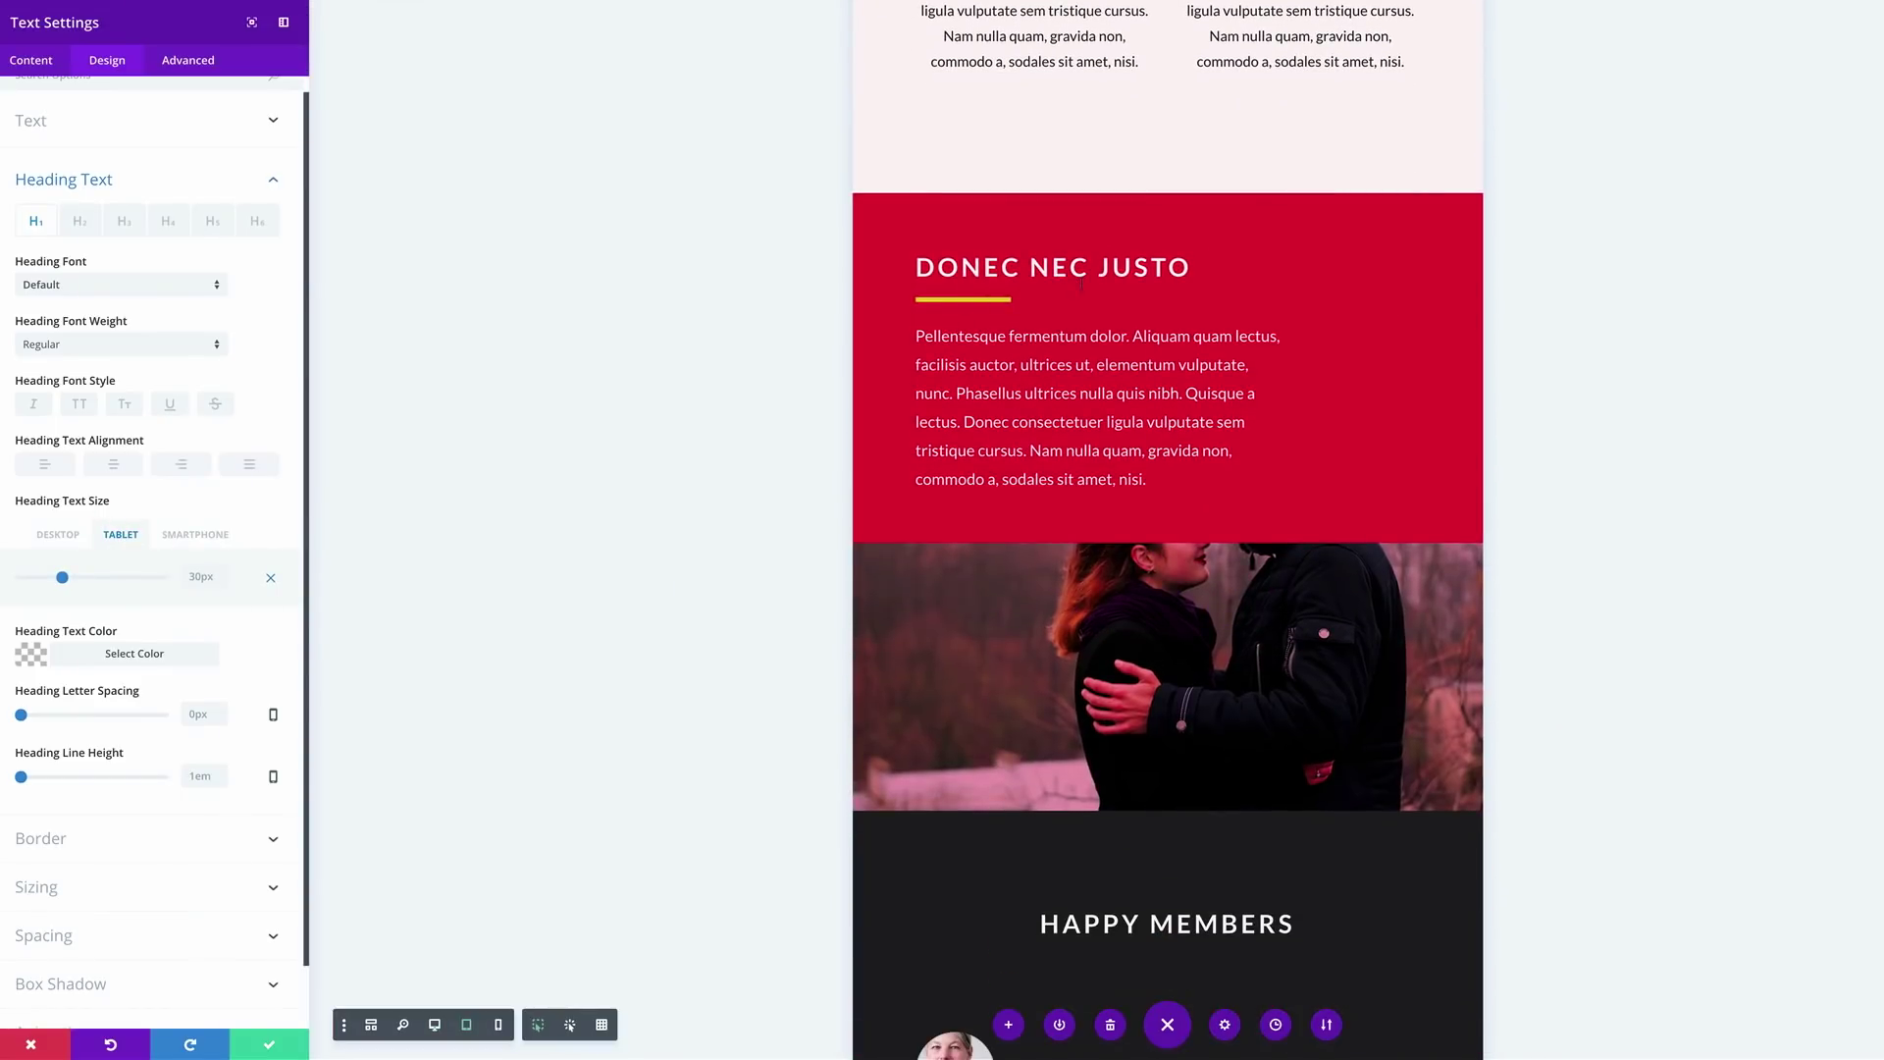
{"action": "left_click", "coordinate": [197, 535]}
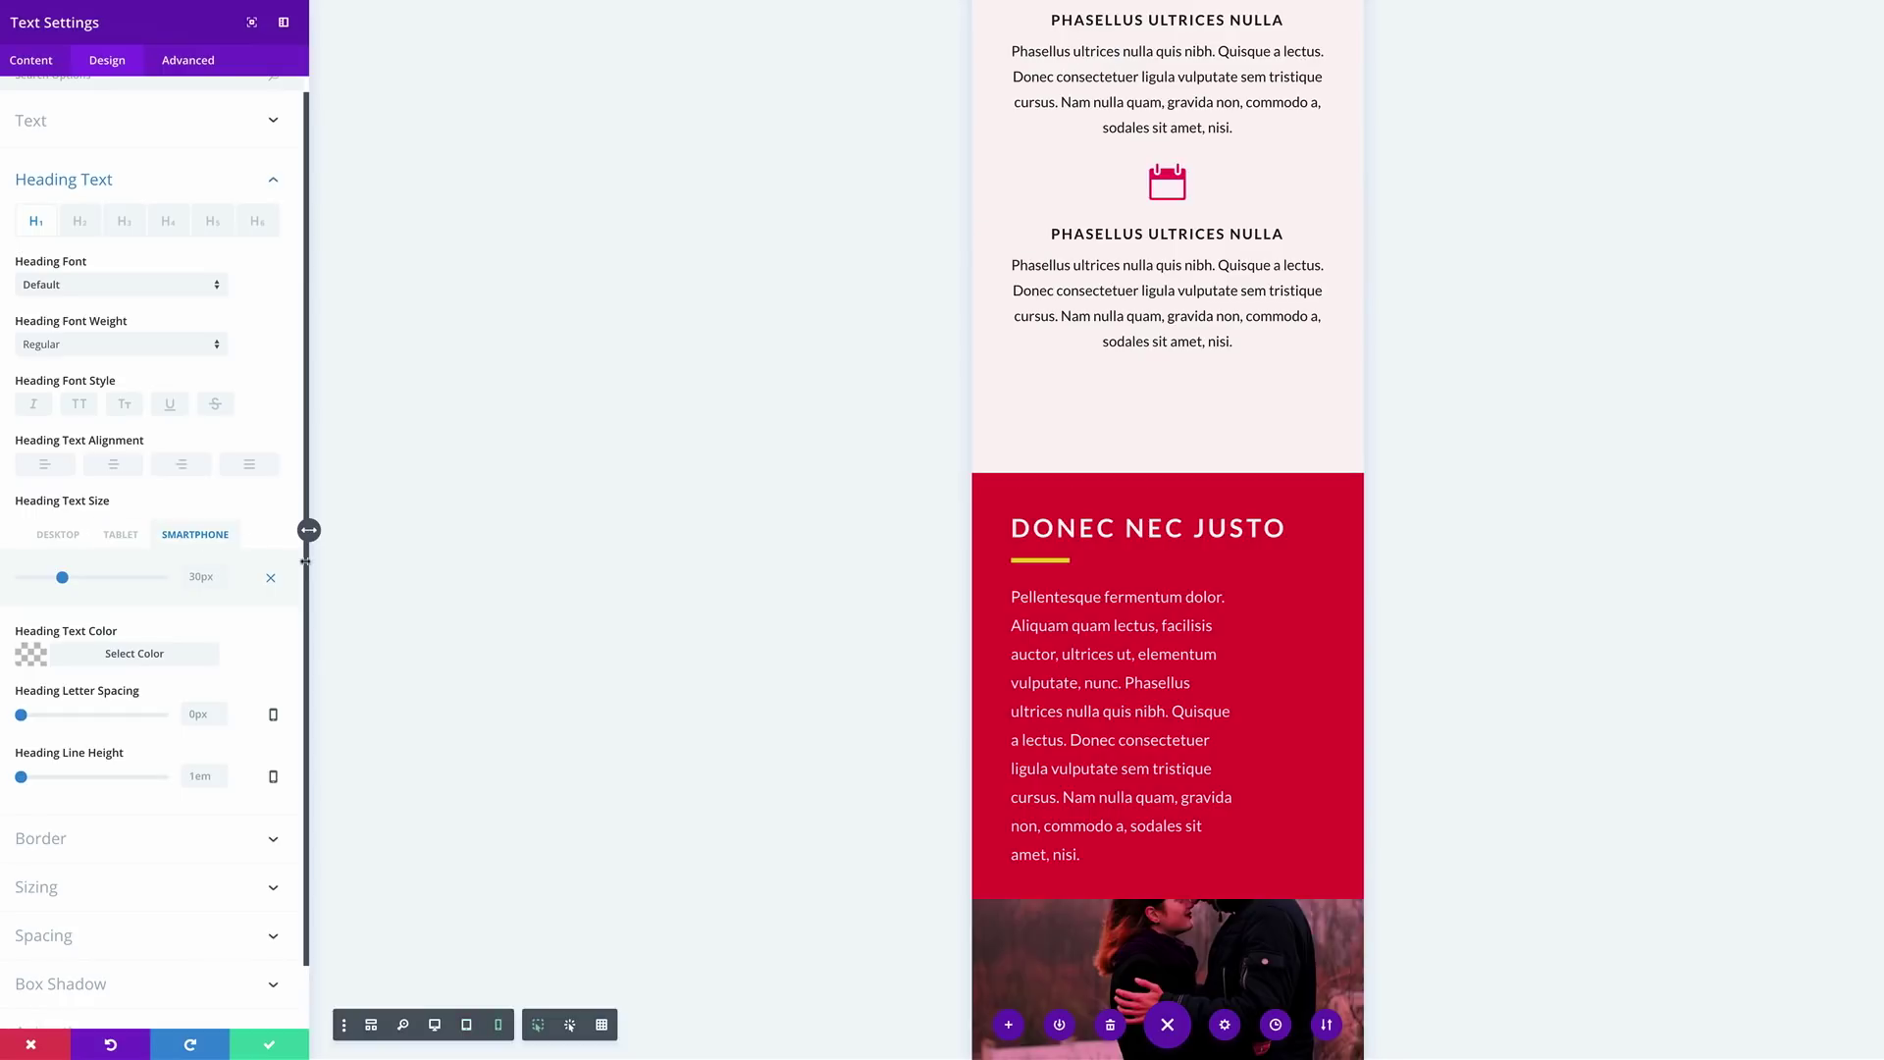
{"action": "left_click", "coordinate": [270, 1046]}
Set the Donec Nec Justo row's Column 2 background image position to Top Center and save the row settings.
{"action": "scroll", "coordinate": [516, 538], "scroll_direction": "up", "scroll_amount": 3}
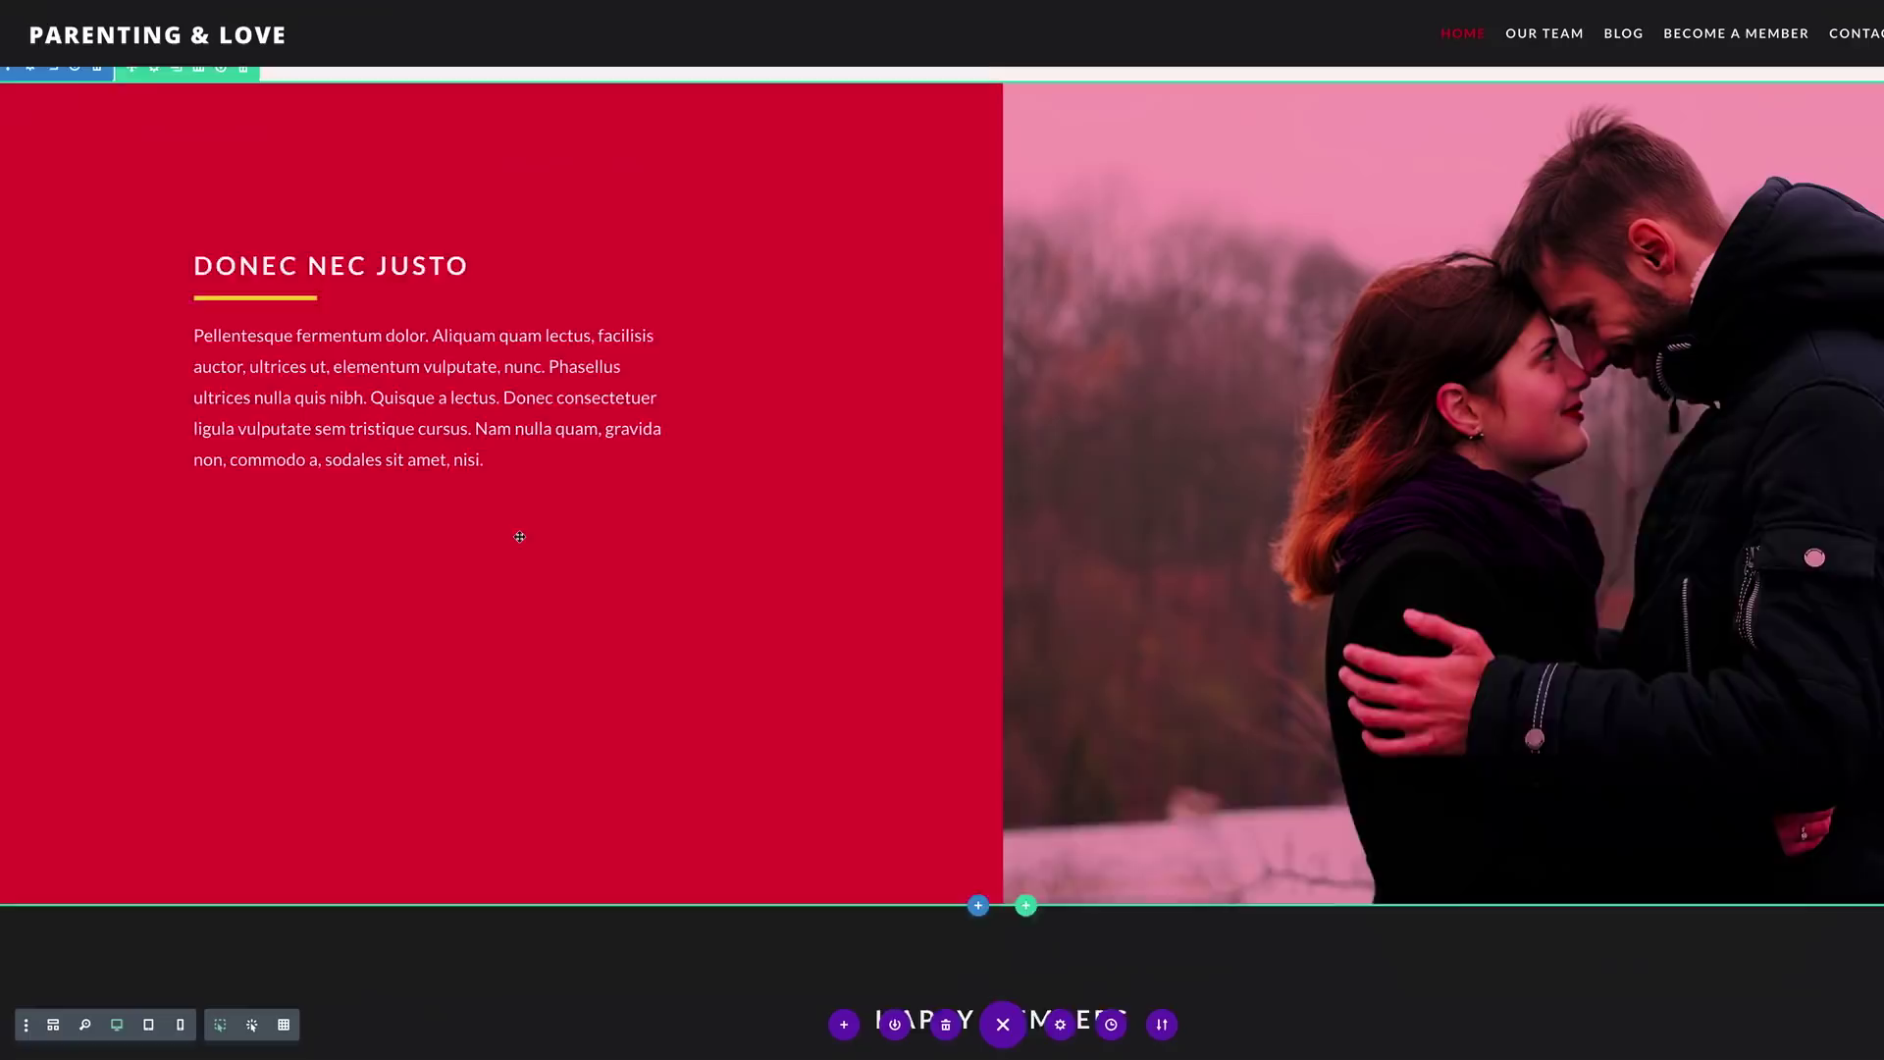
{"action": "scroll", "coordinate": [519, 537], "scroll_direction": "up", "scroll_amount": 2}
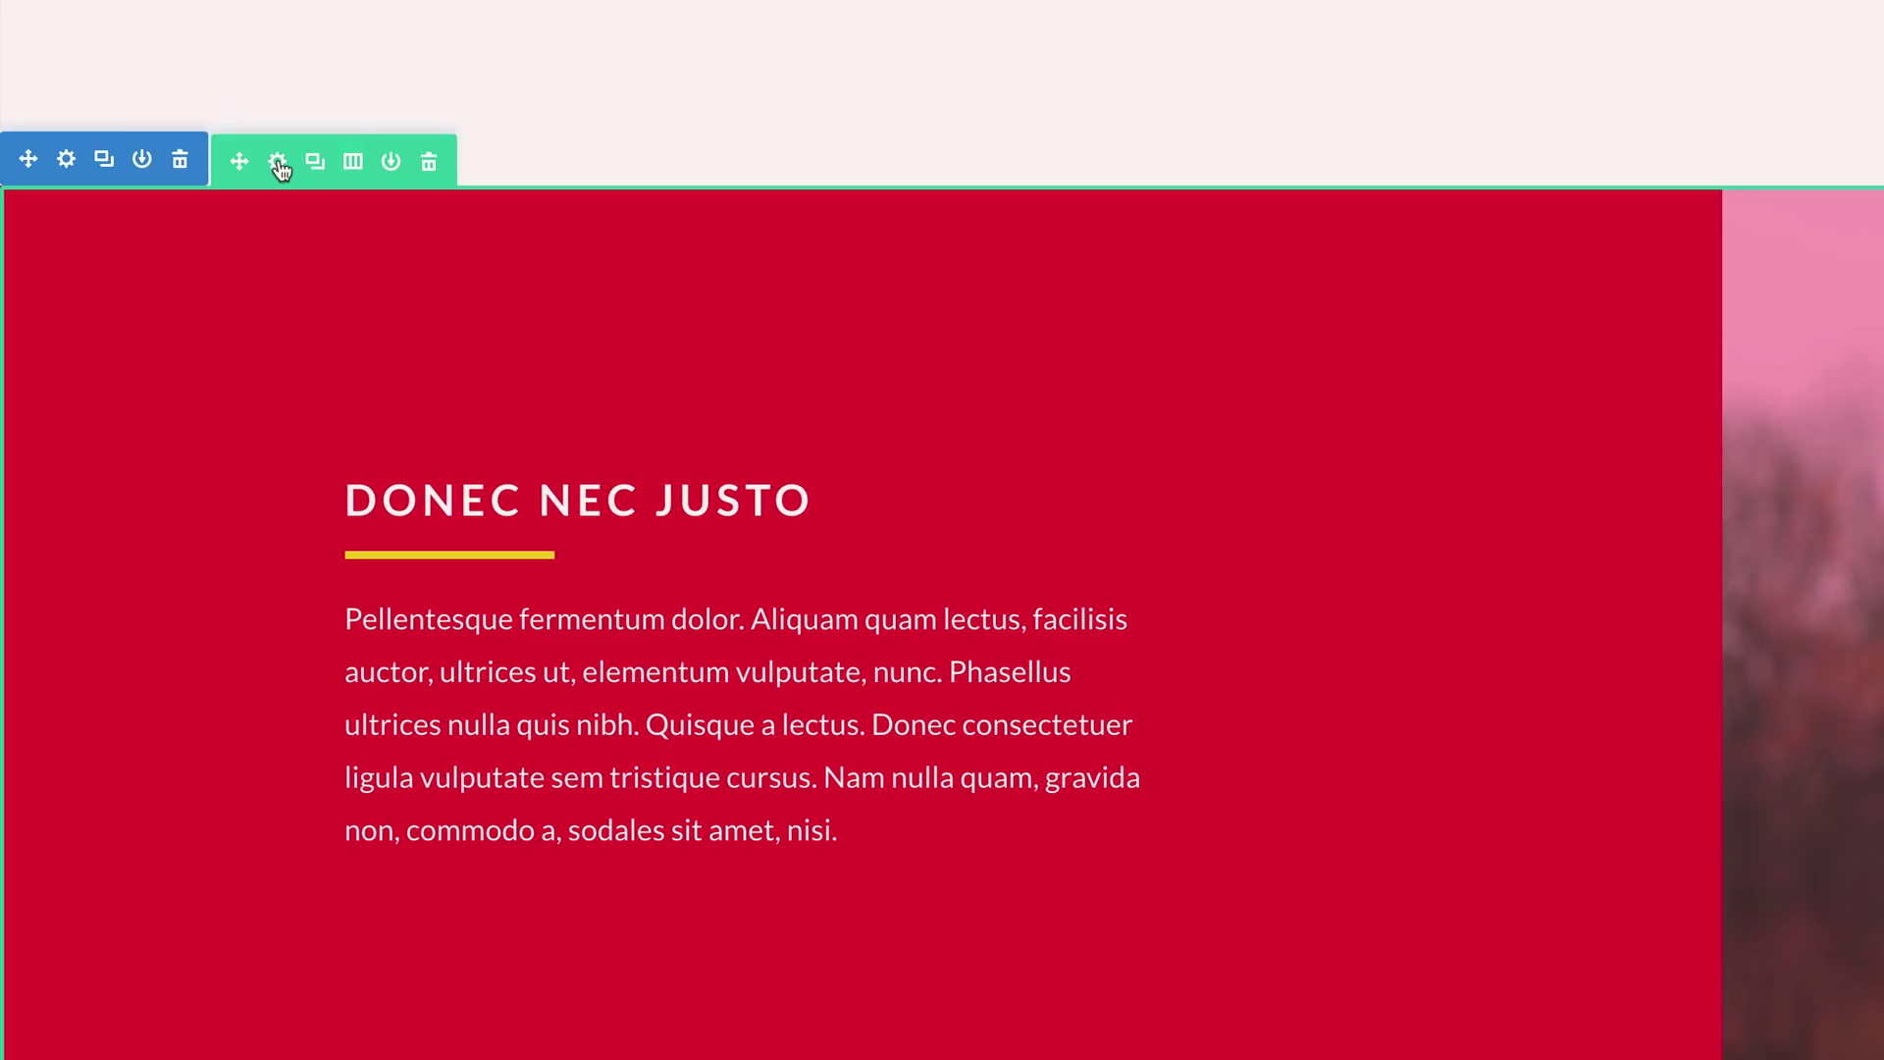
{"action": "left_click", "coordinate": [278, 163]}
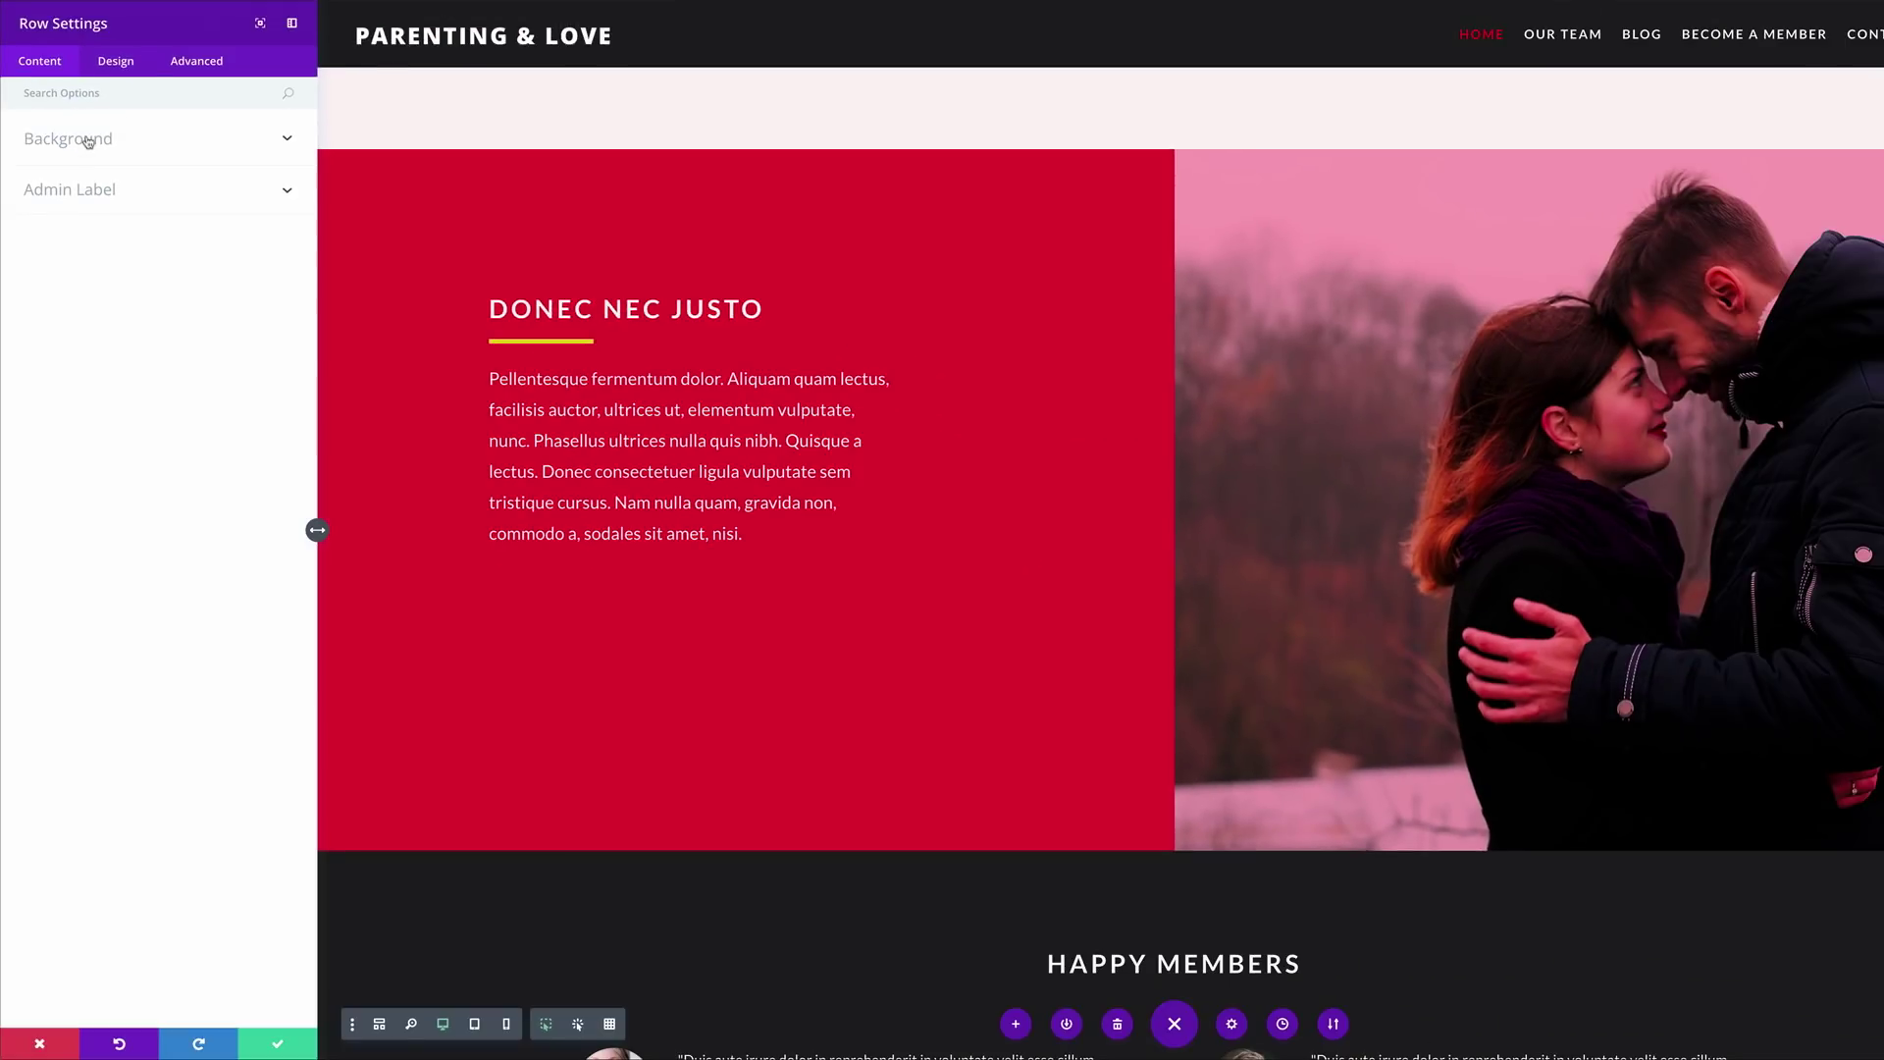
{"action": "left_click", "coordinate": [116, 60]}
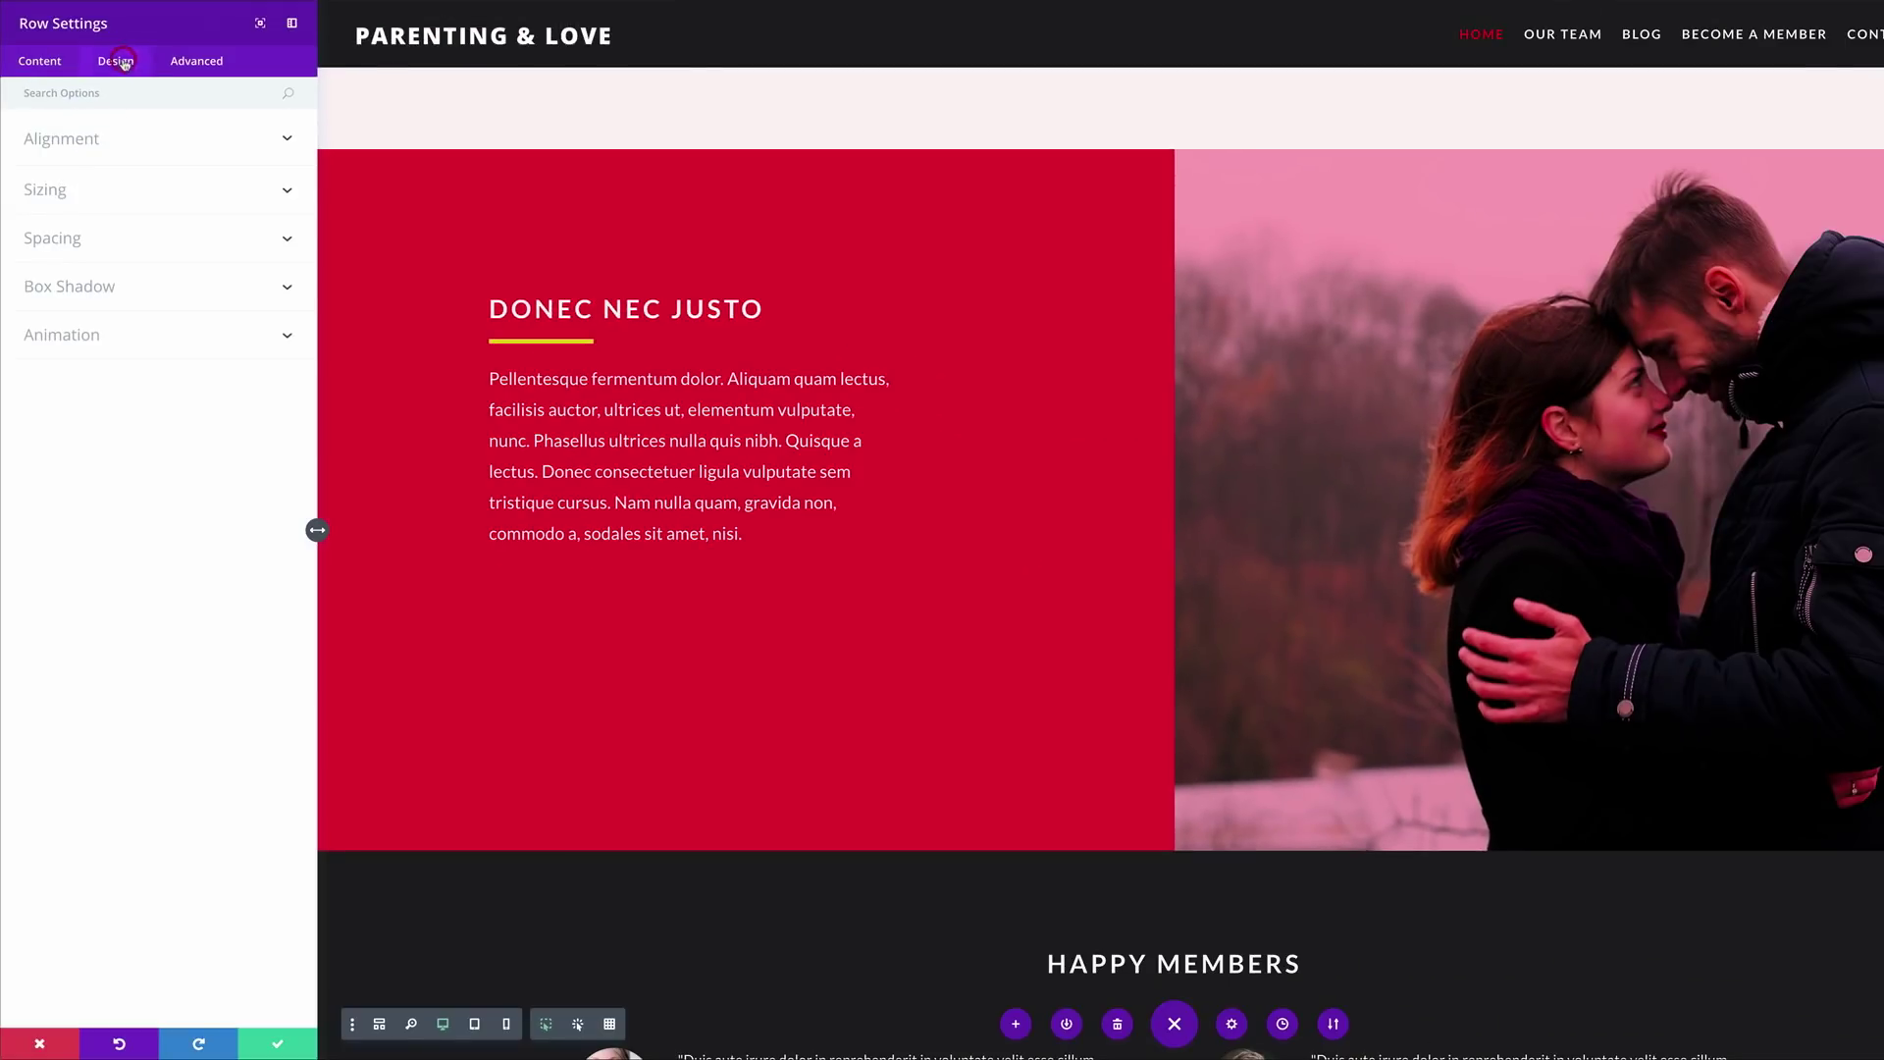
{"action": "left_click", "coordinate": [39, 61]}
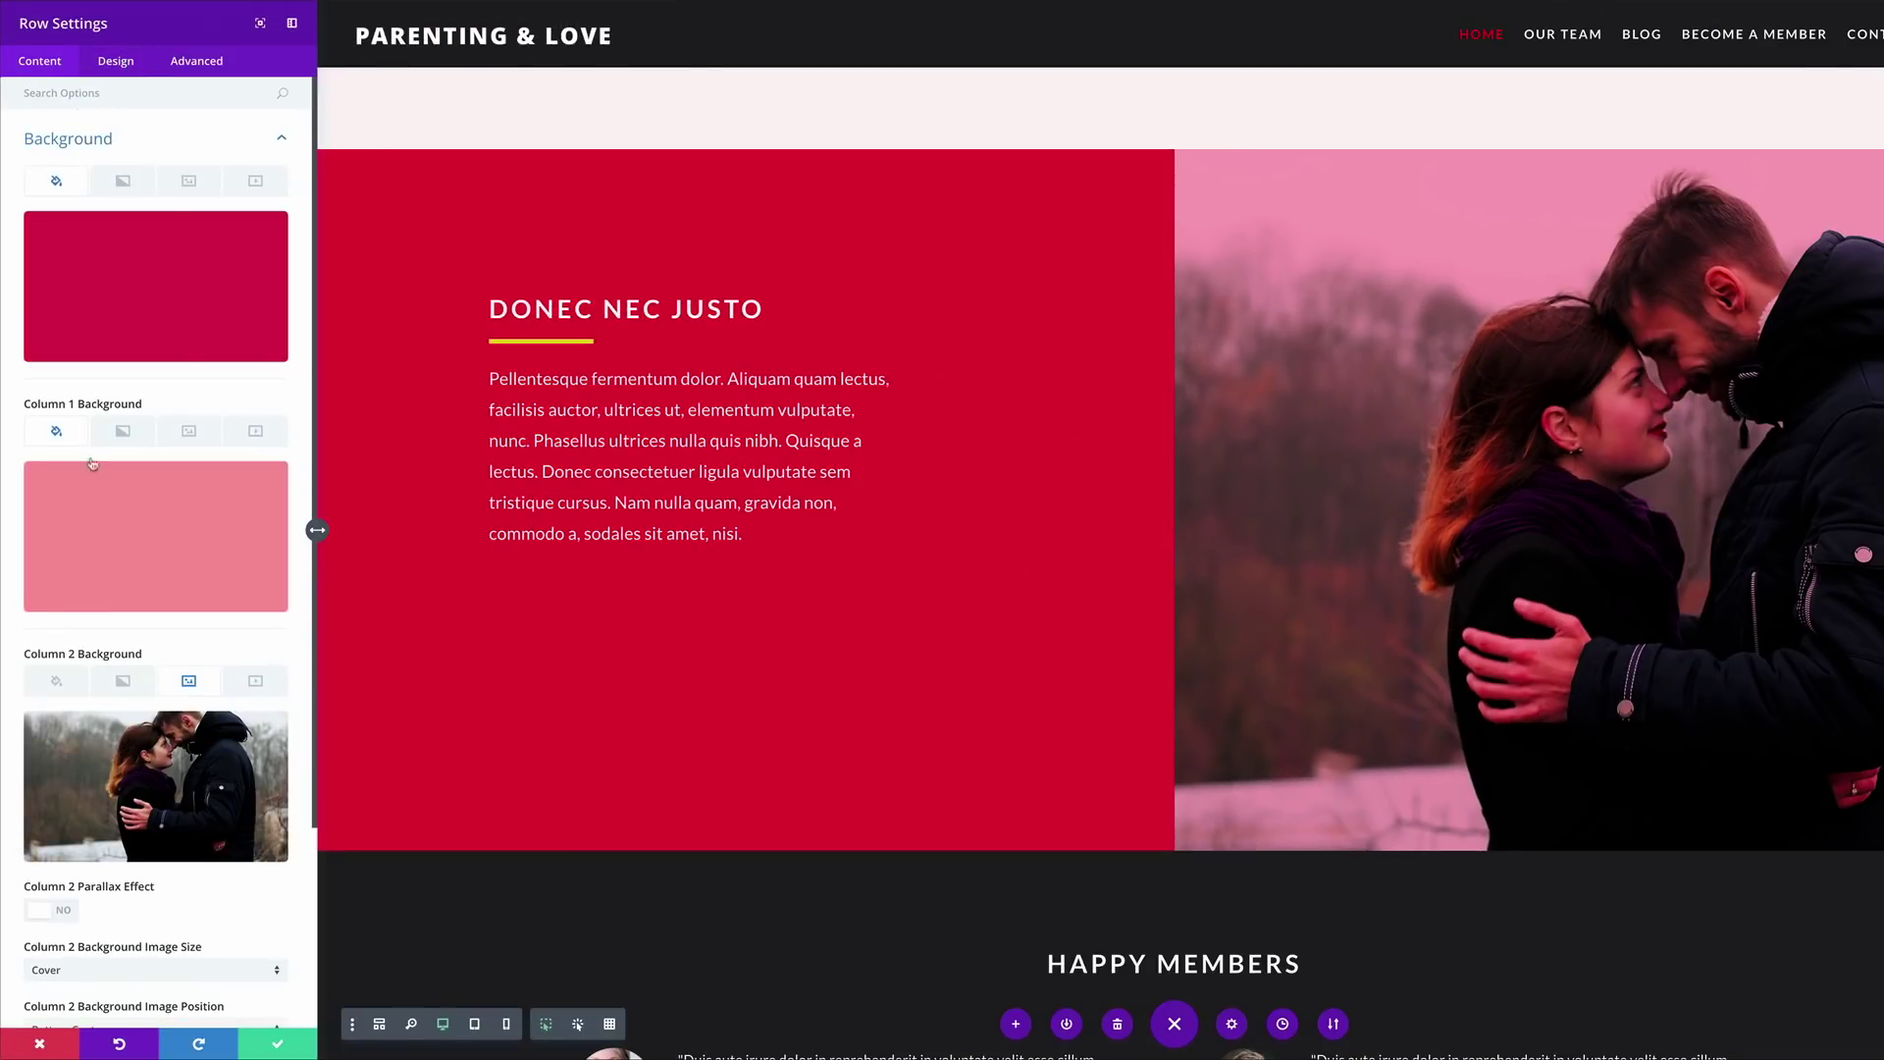
{"action": "scroll", "coordinate": [164, 768], "scroll_direction": "down", "scroll_amount": 3}
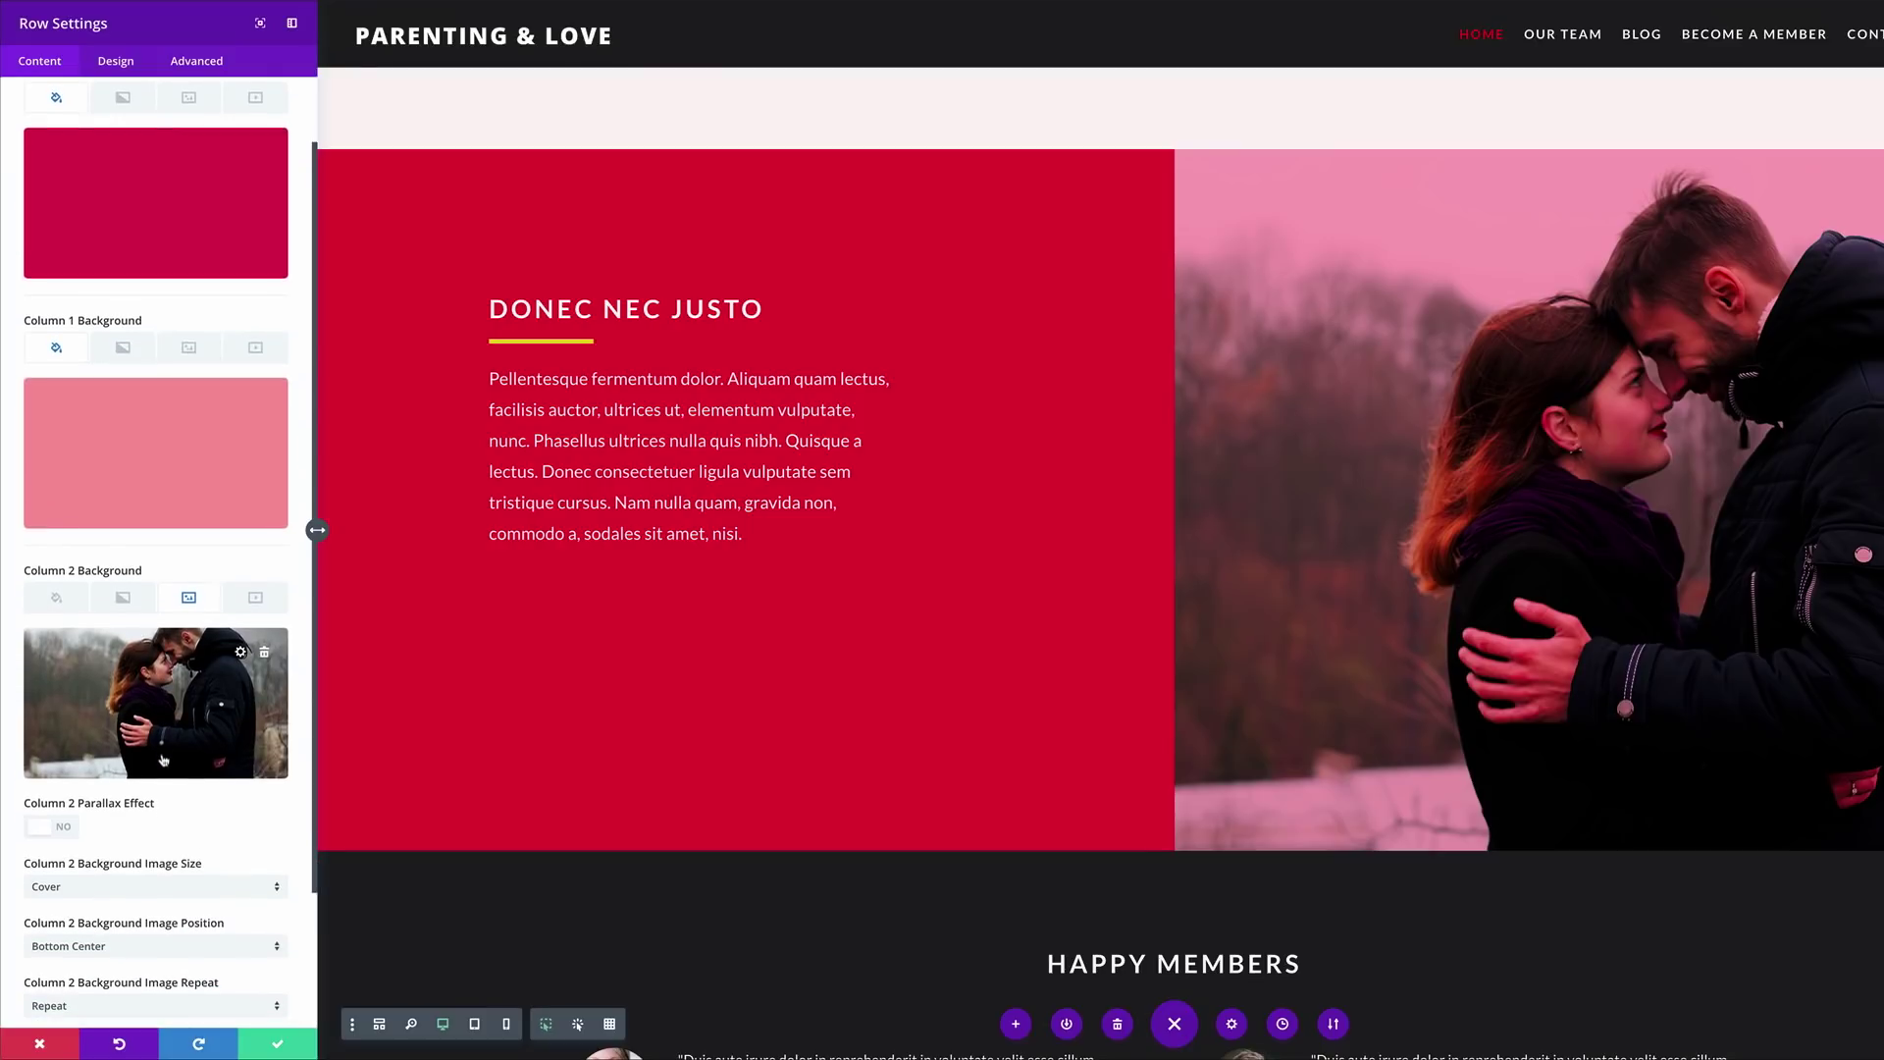
{"action": "scroll", "coordinate": [164, 756], "scroll_direction": "down", "scroll_amount": 2}
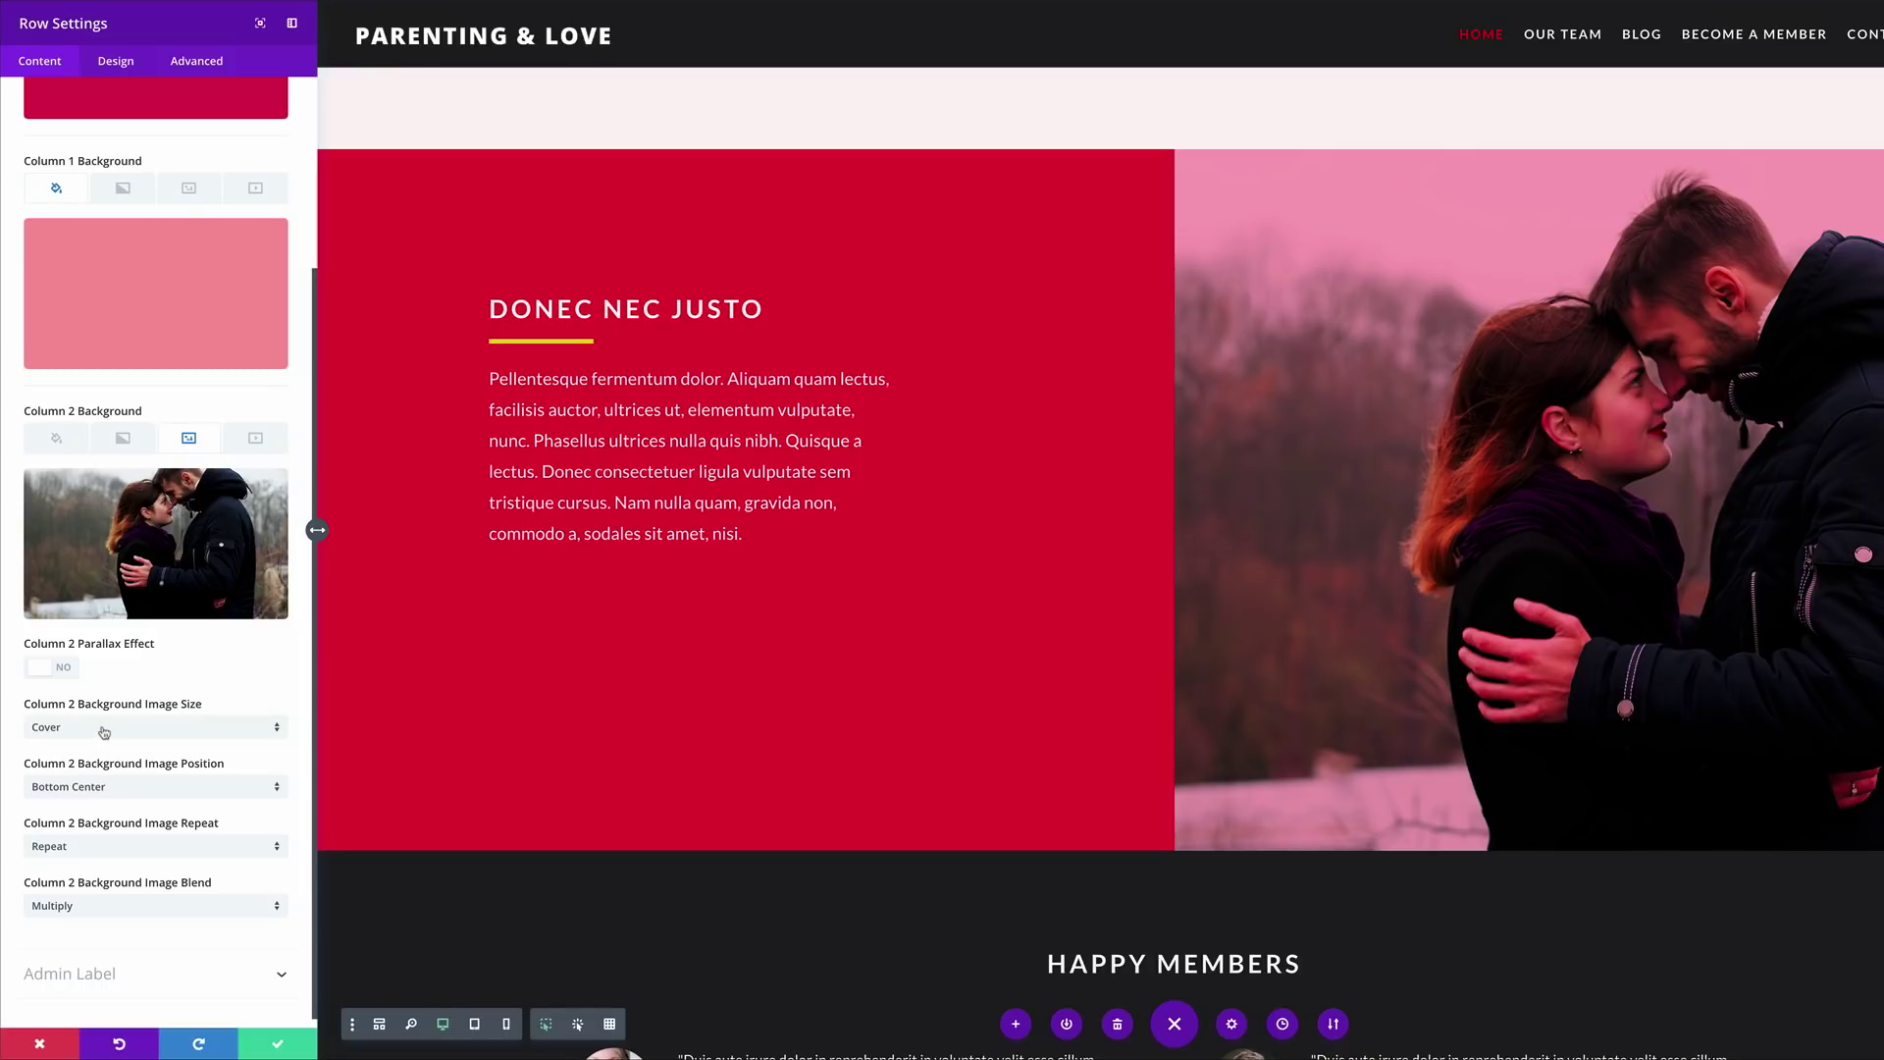
{"action": "left_click", "coordinate": [125, 787]}
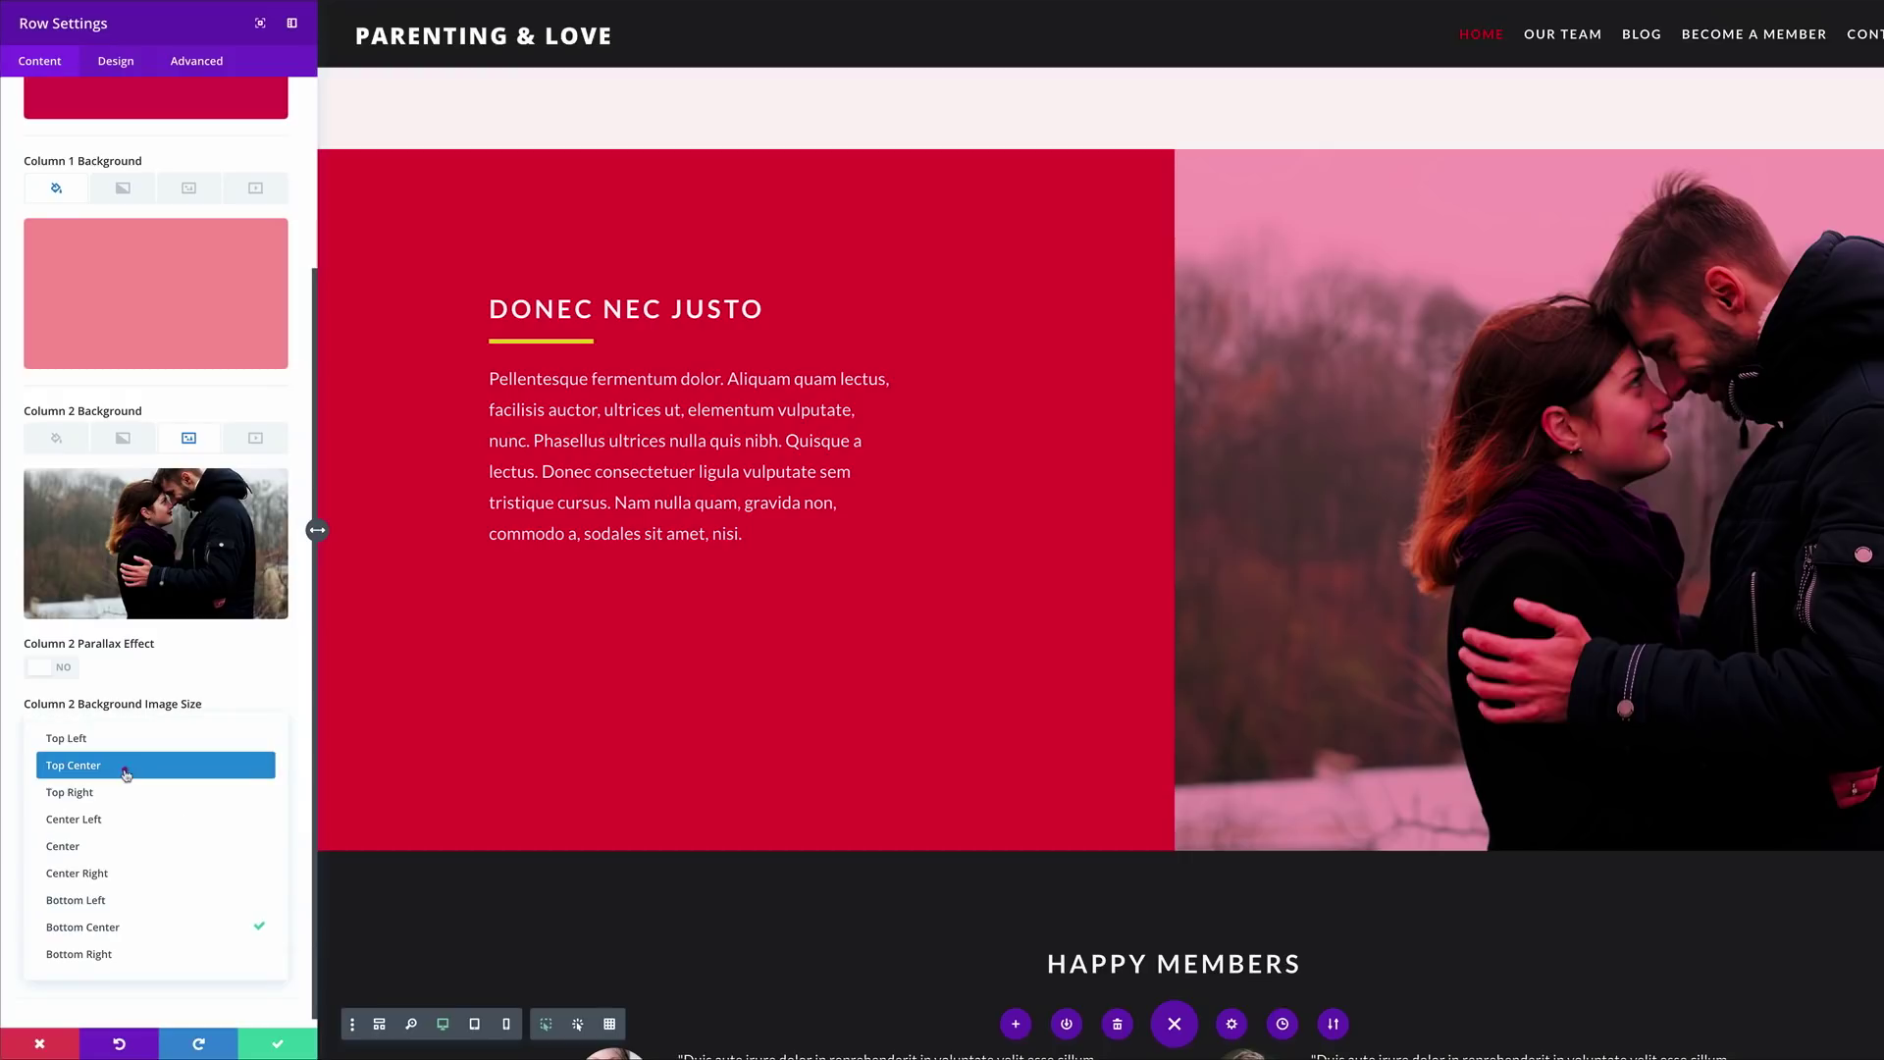
{"action": "left_click", "coordinate": [126, 762]}
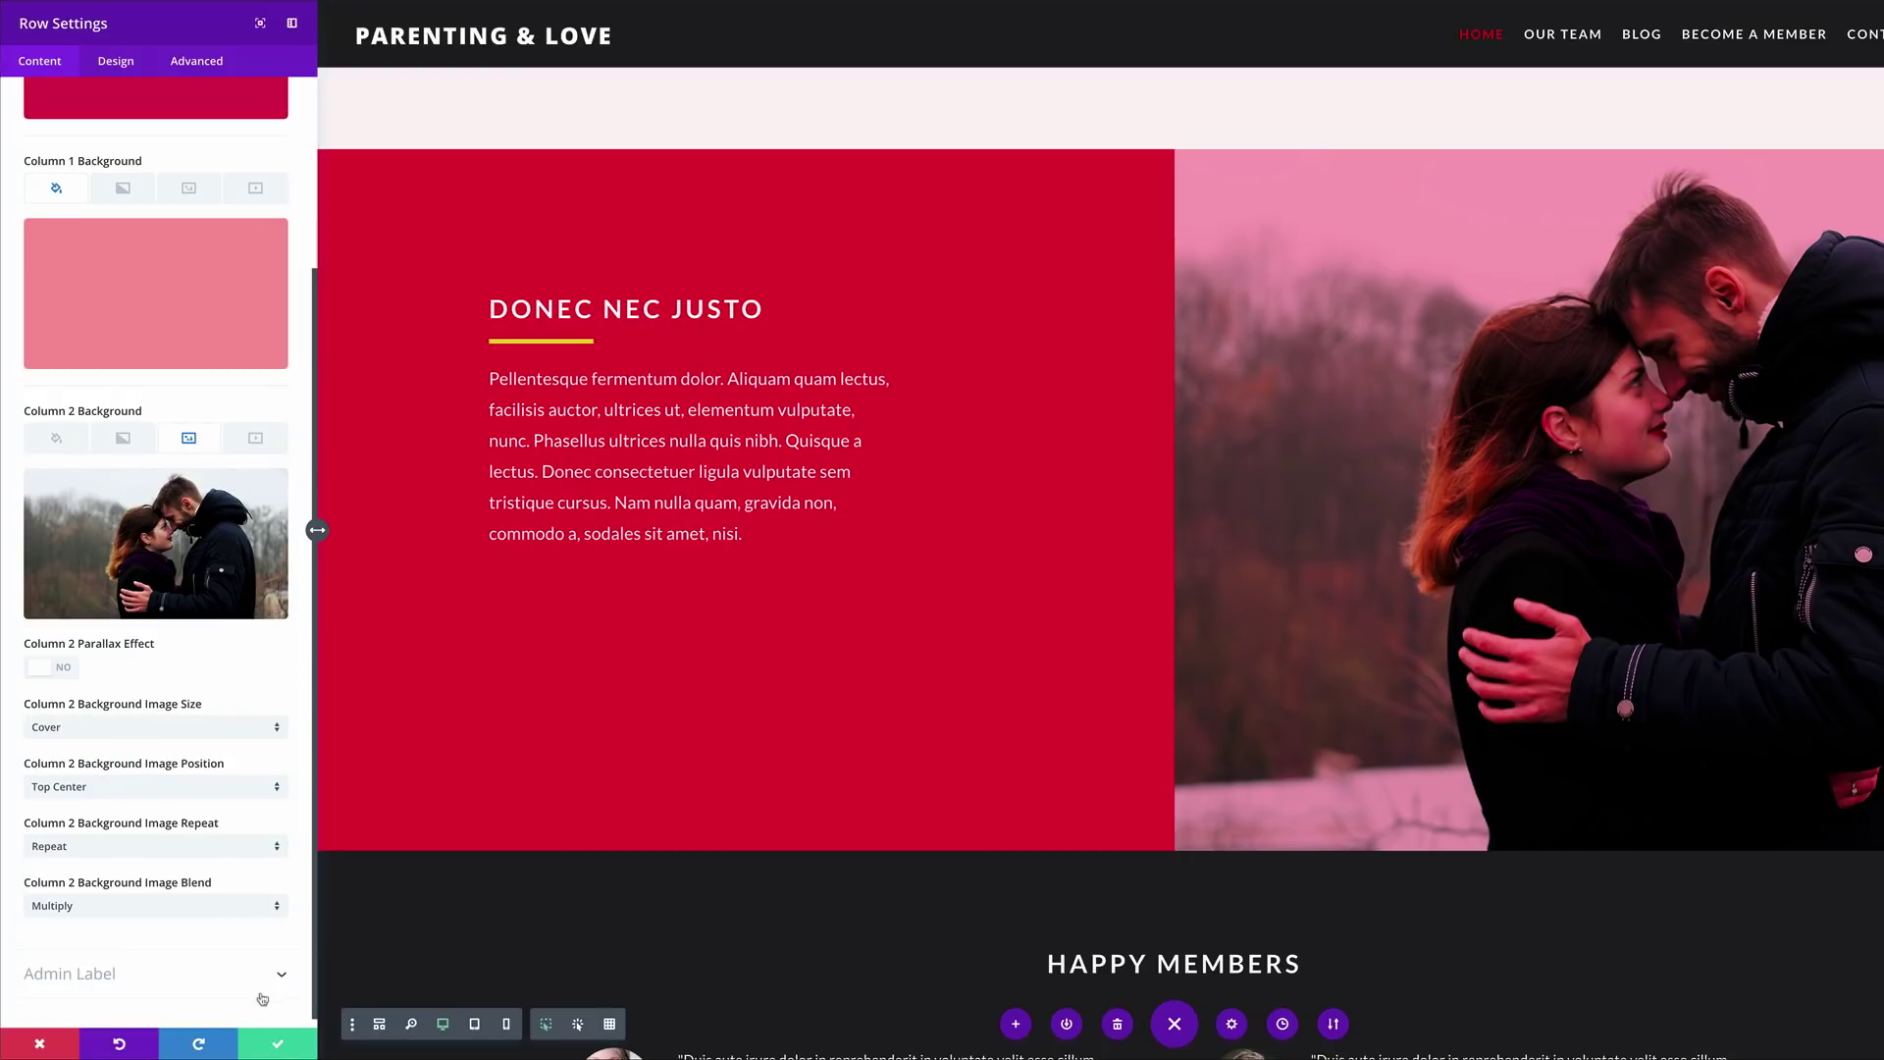
{"action": "left_click", "coordinate": [278, 1046]}
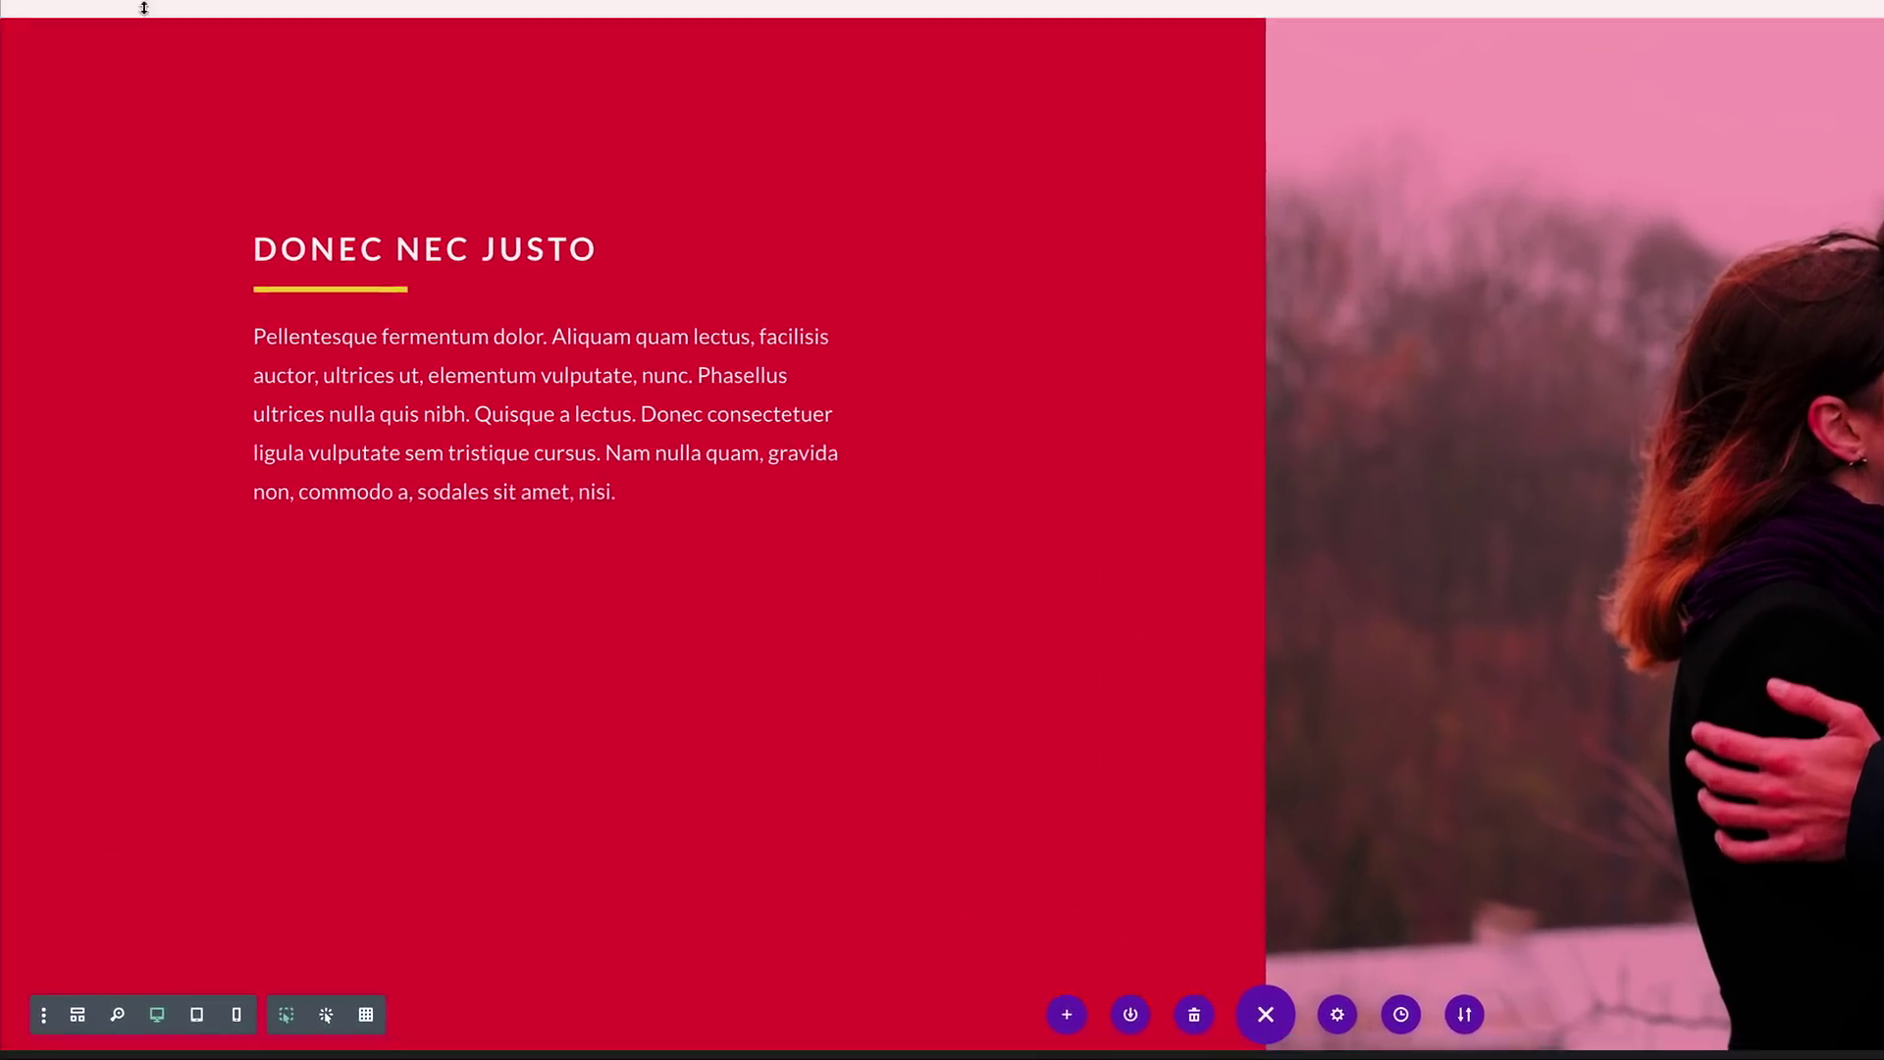
Preview the couple image section in tablet and phone views, and review the desktop page from the hero section down.
{"action": "left_click", "coordinate": [203, 1015]}
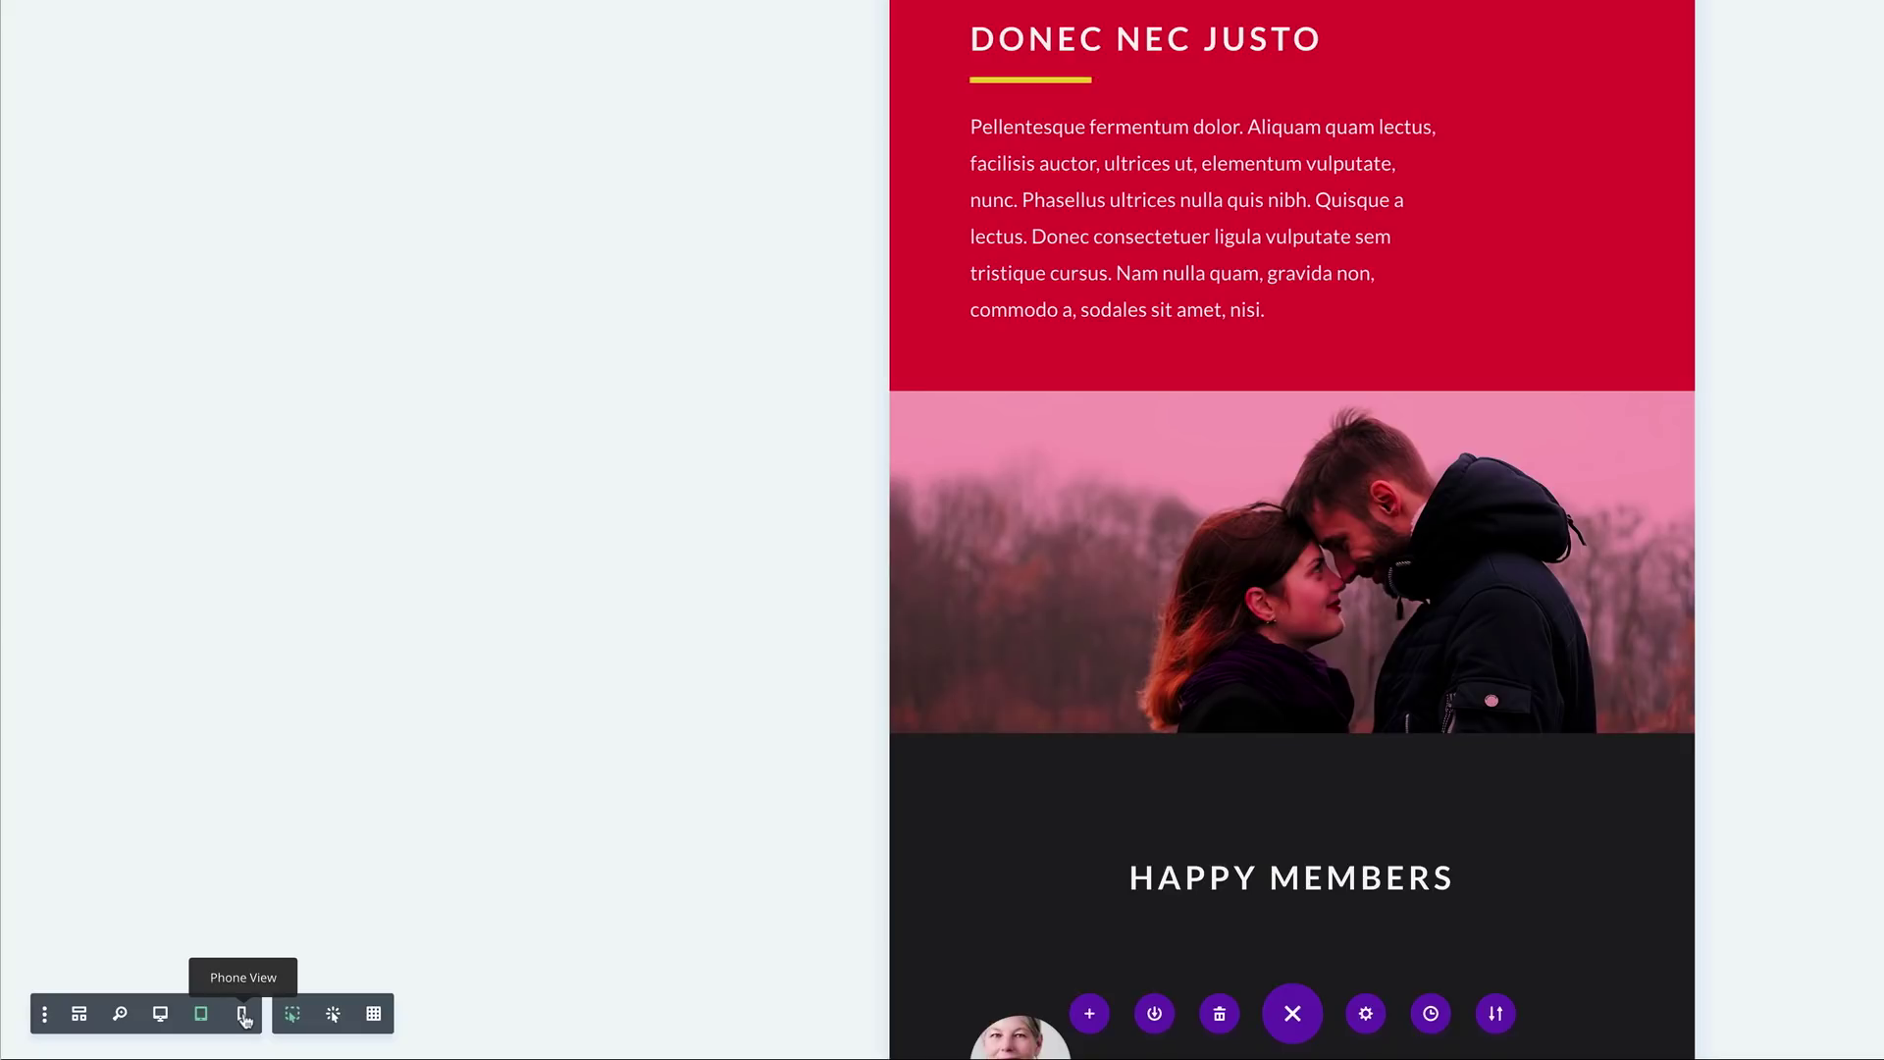
{"action": "left_click", "coordinate": [243, 1015]}
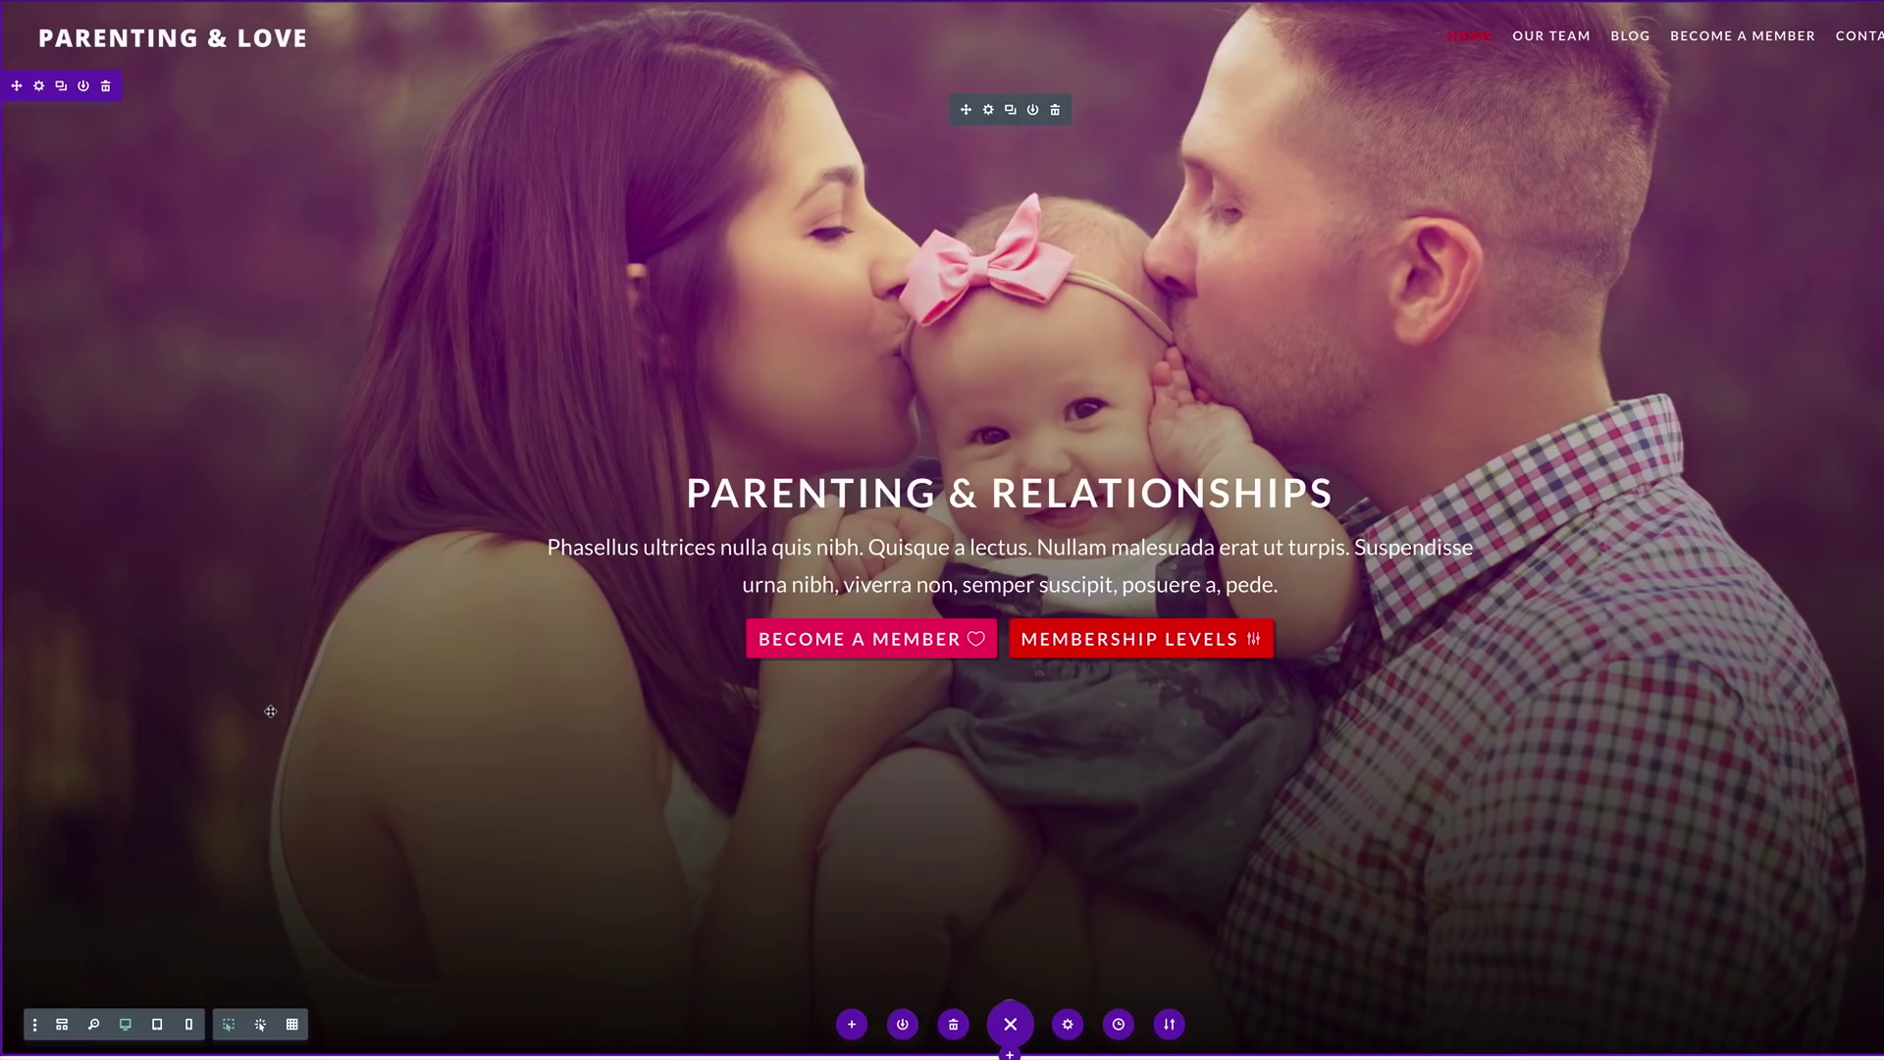
{"action": "scroll", "coordinate": [338, 732], "scroll_direction": "down", "scroll_amount": 2}
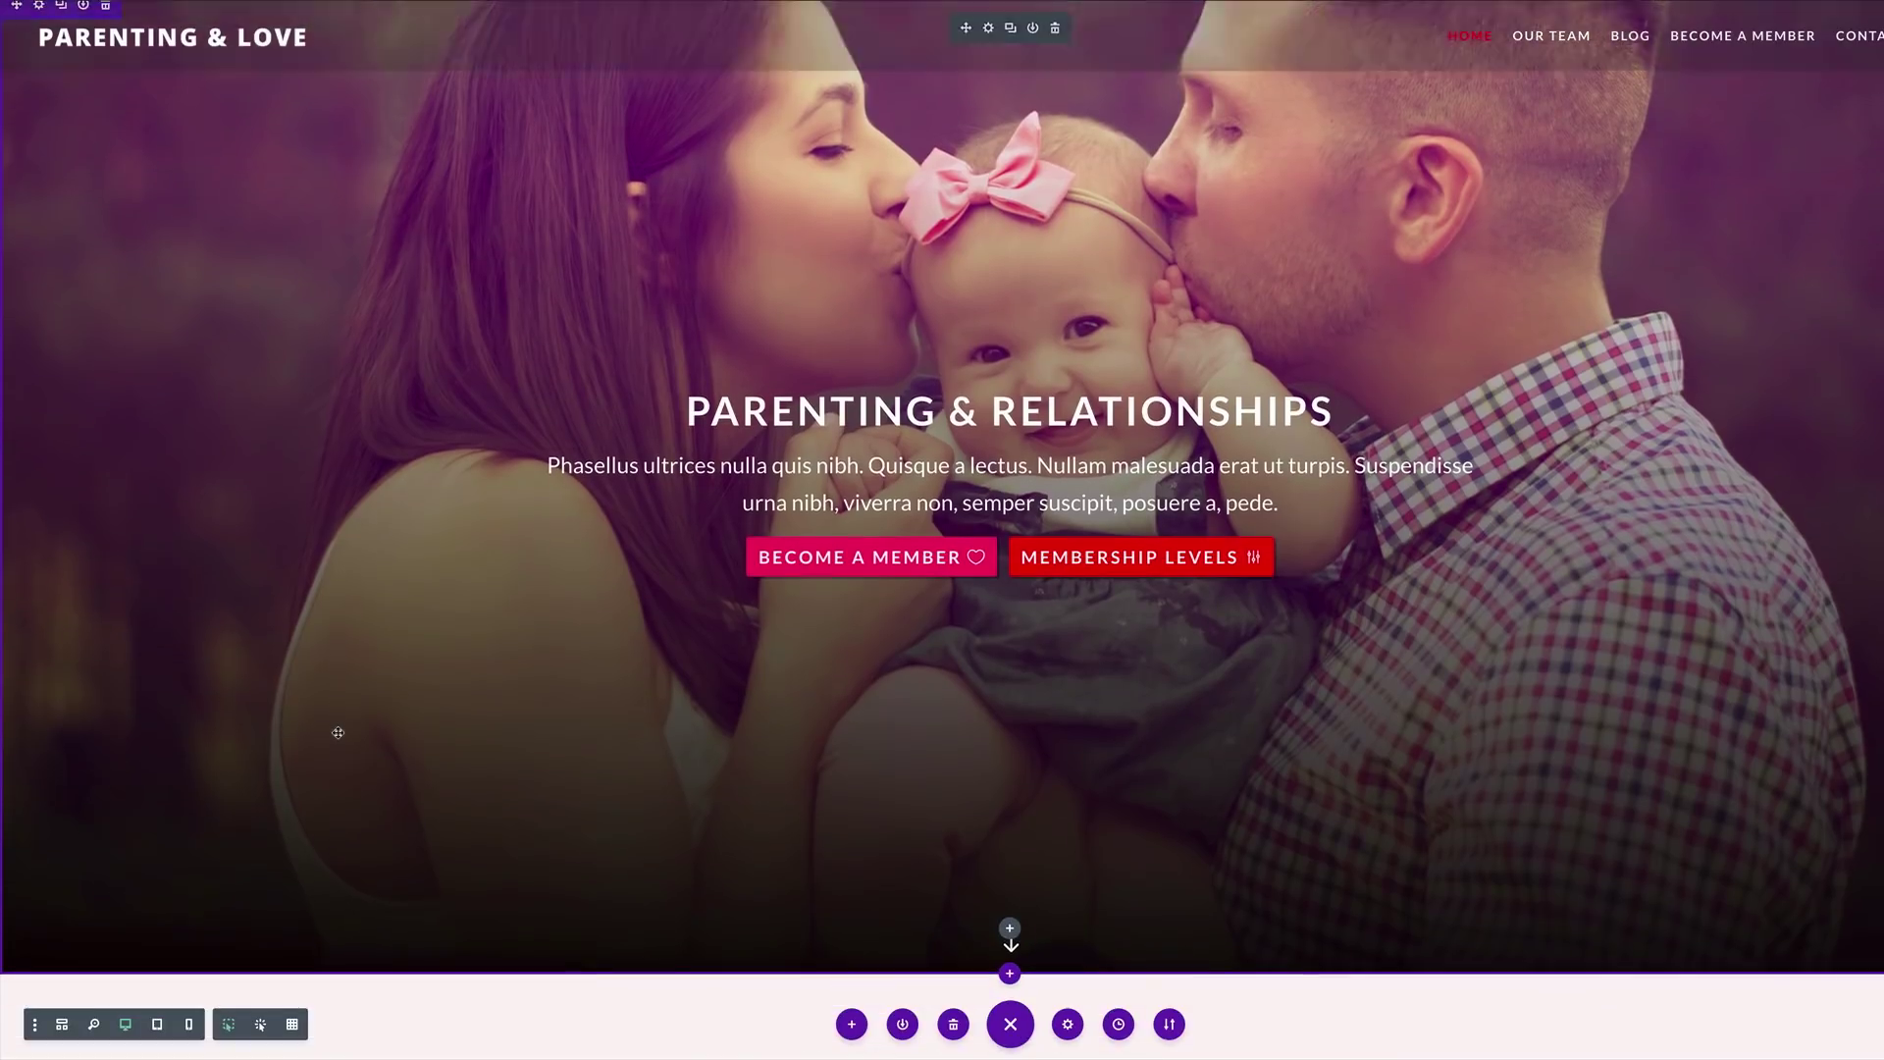
{"action": "scroll", "coordinate": [337, 732], "scroll_direction": "down", "scroll_amount": 6}
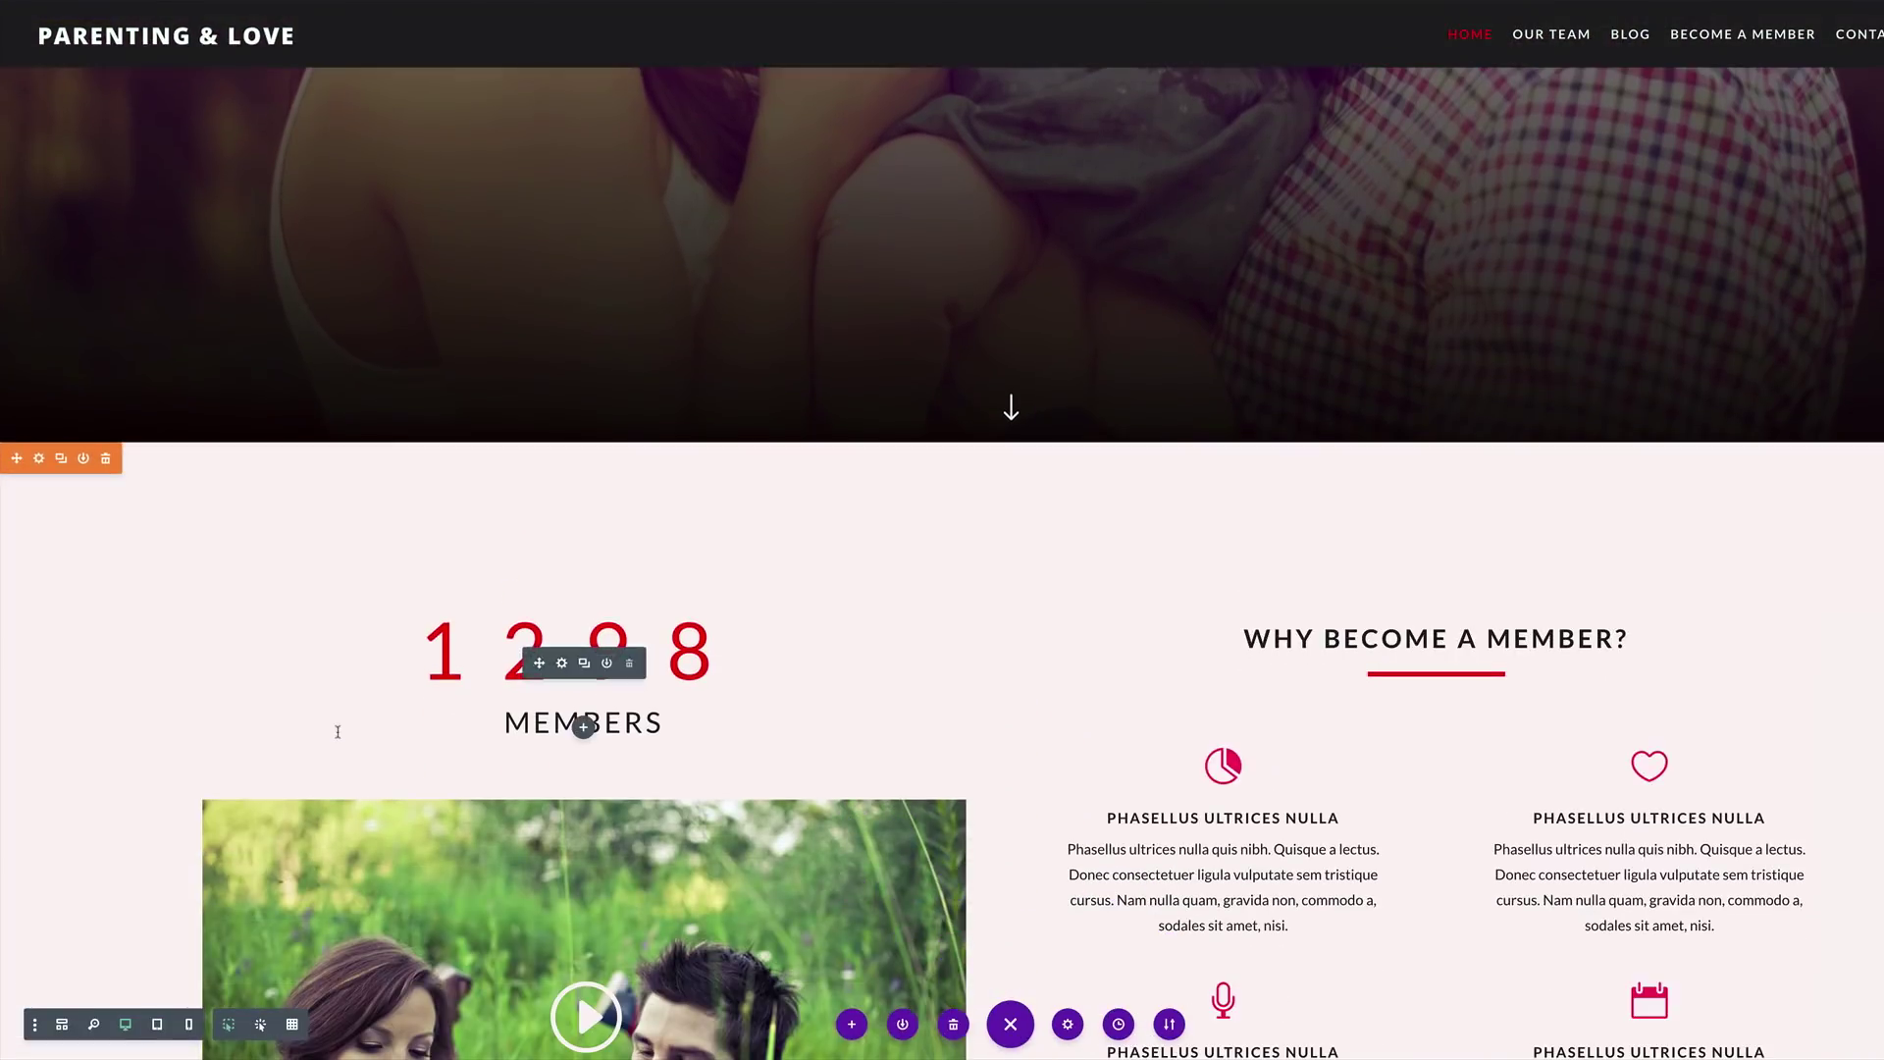
{"action": "scroll", "coordinate": [337, 737], "scroll_direction": "down", "scroll_amount": 5}
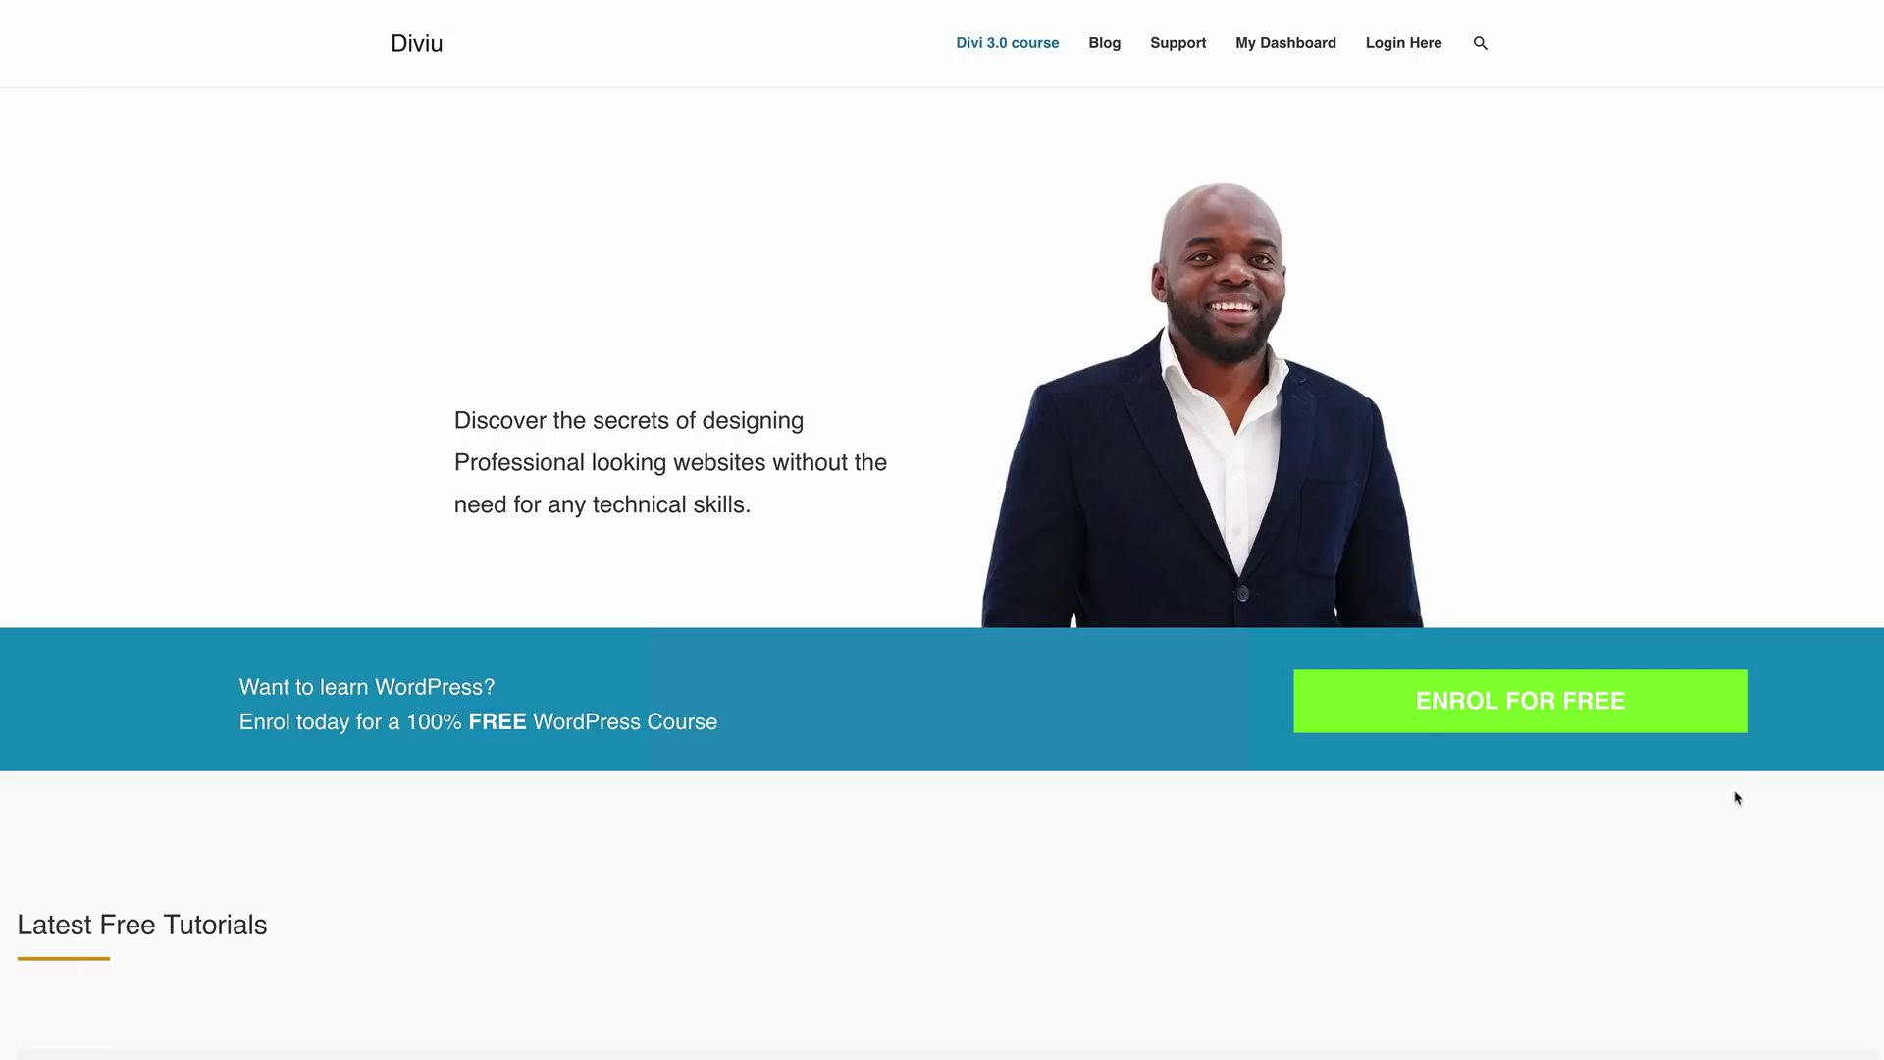
Open the free WordPress course enrolment form on the Diviu home page, view its fields, and close it.
{"action": "left_click", "coordinate": [1491, 708]}
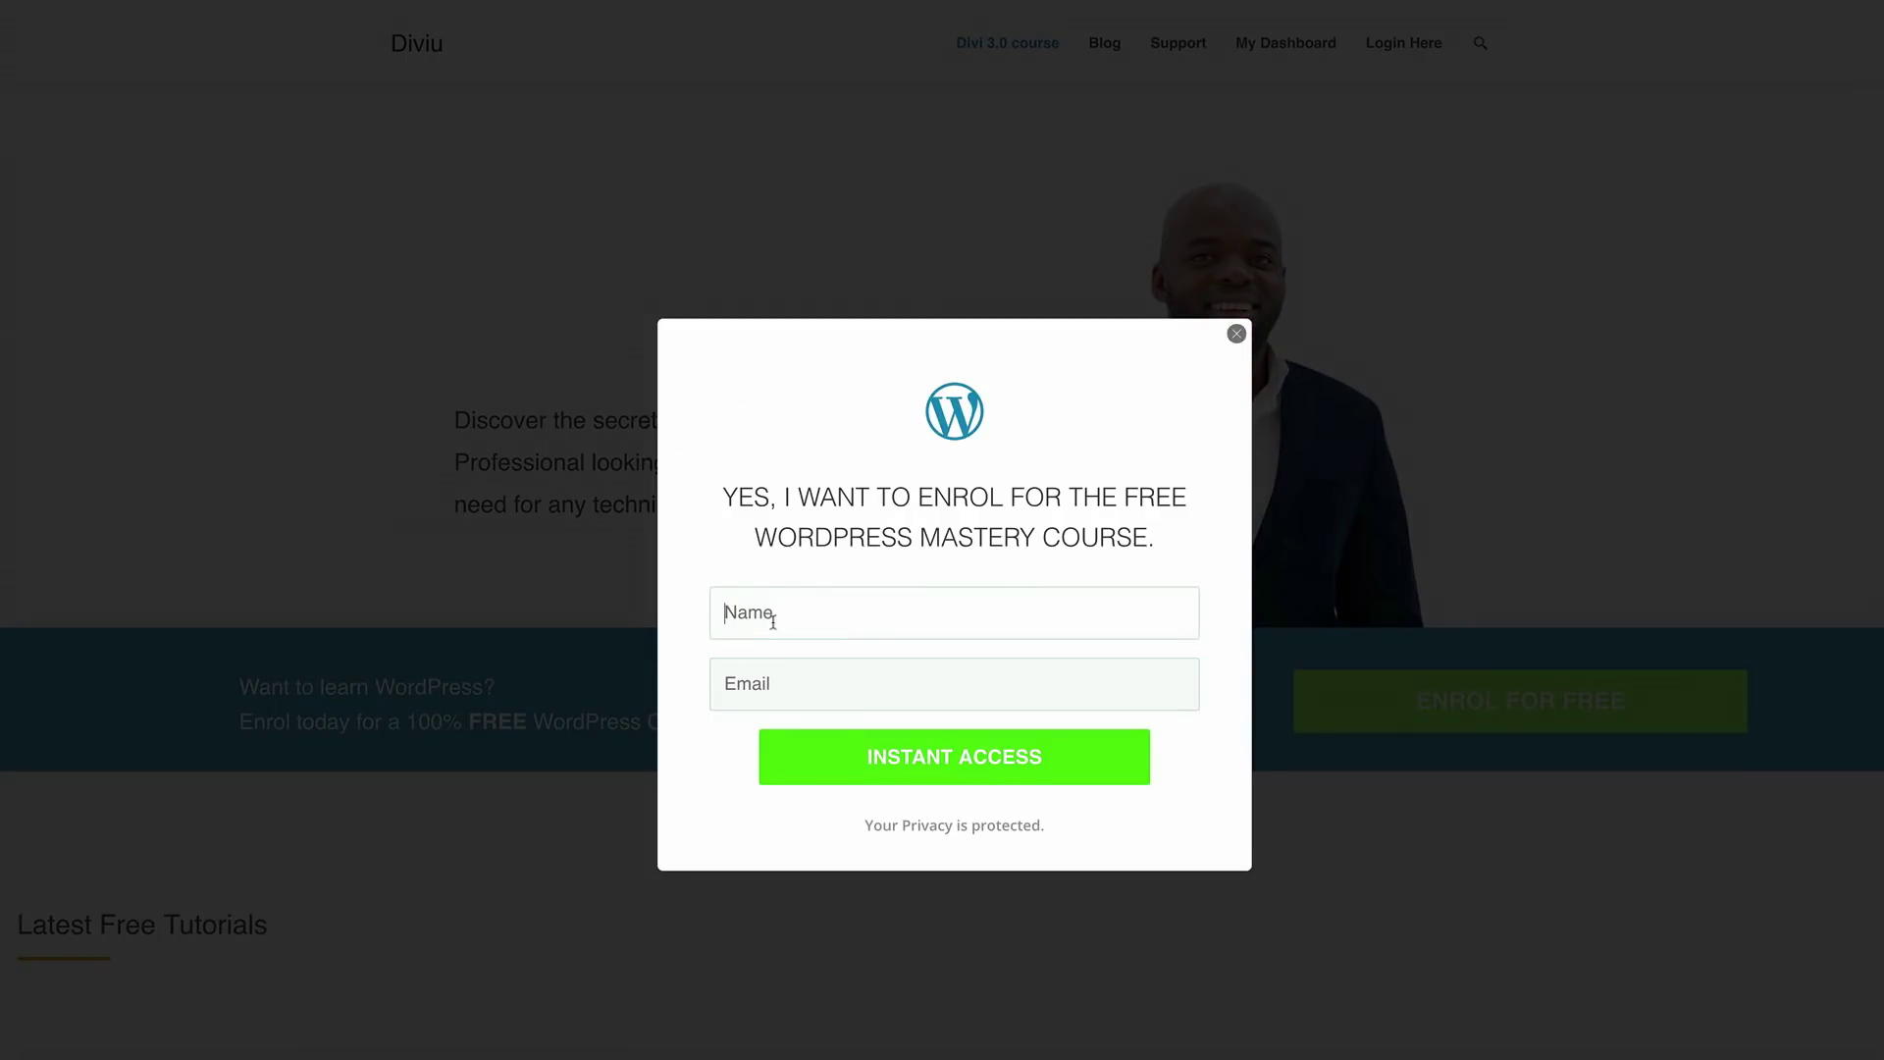
{"action": "left_click", "coordinate": [755, 679]}
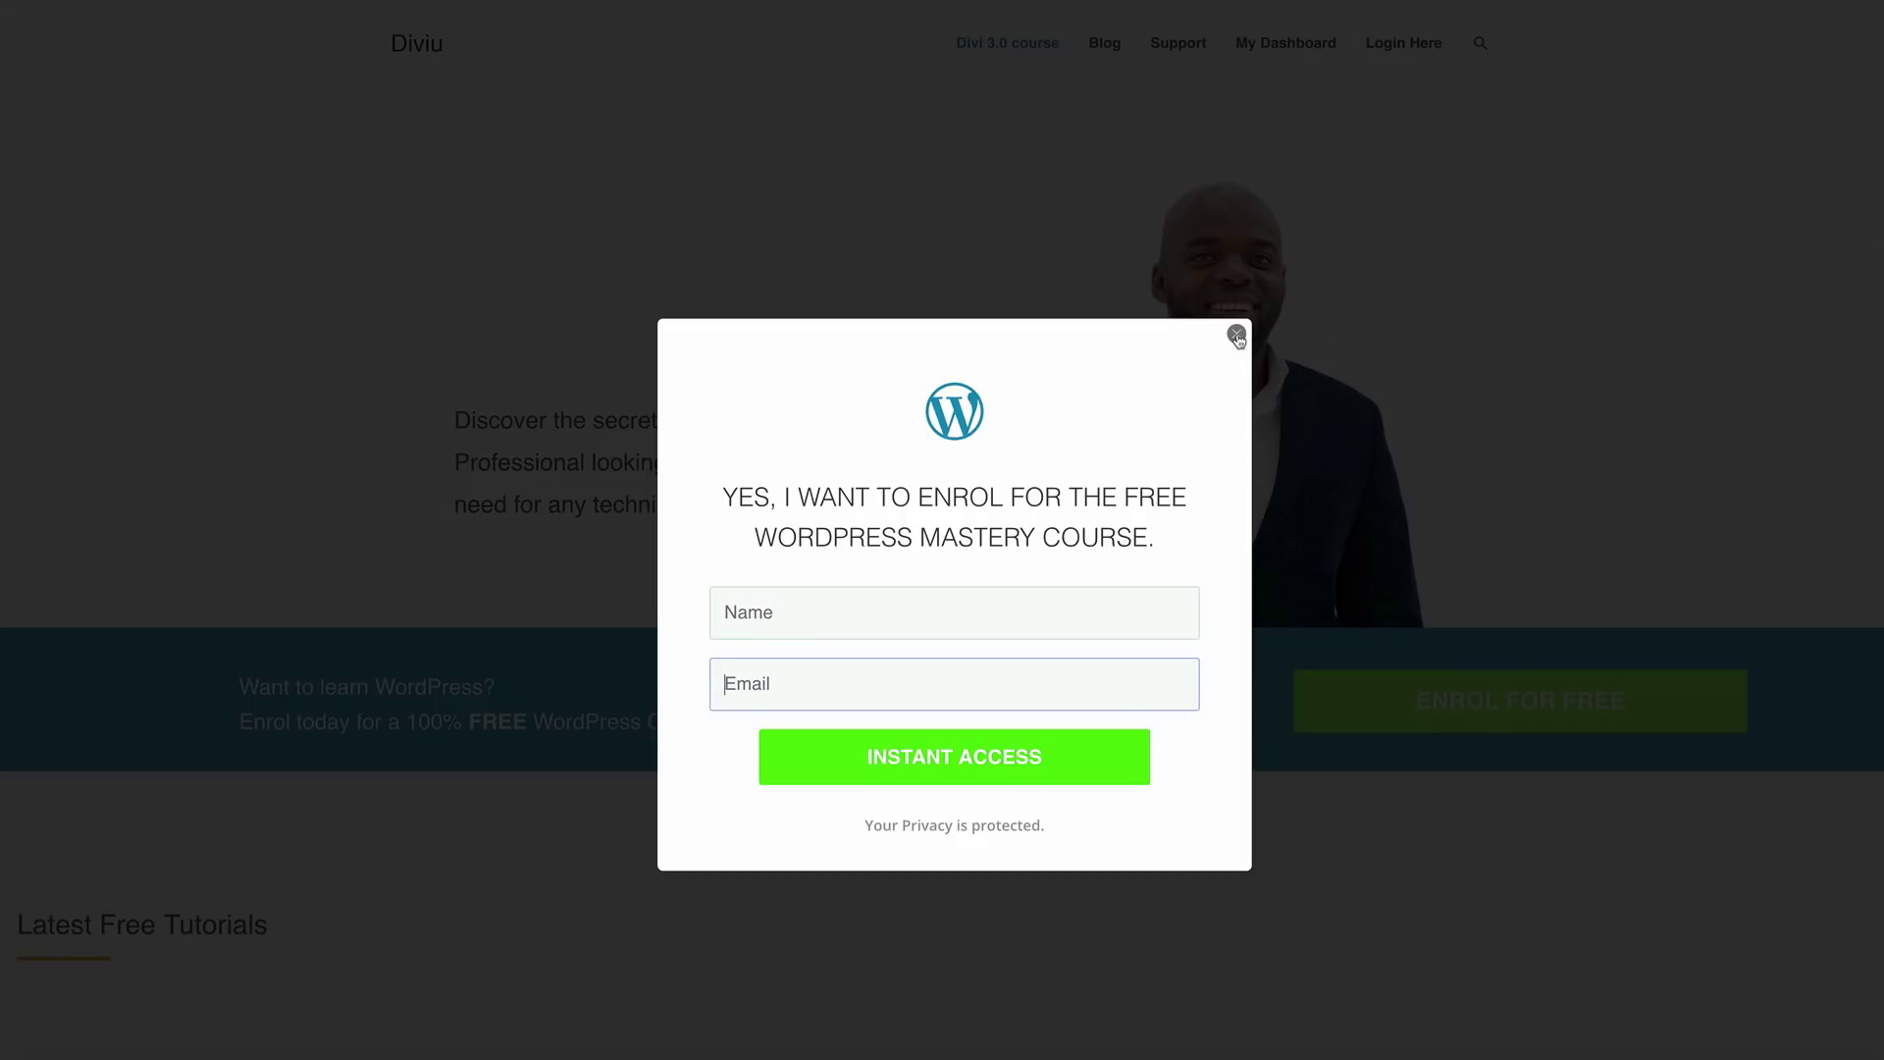
{"action": "left_click", "coordinate": [1236, 335]}
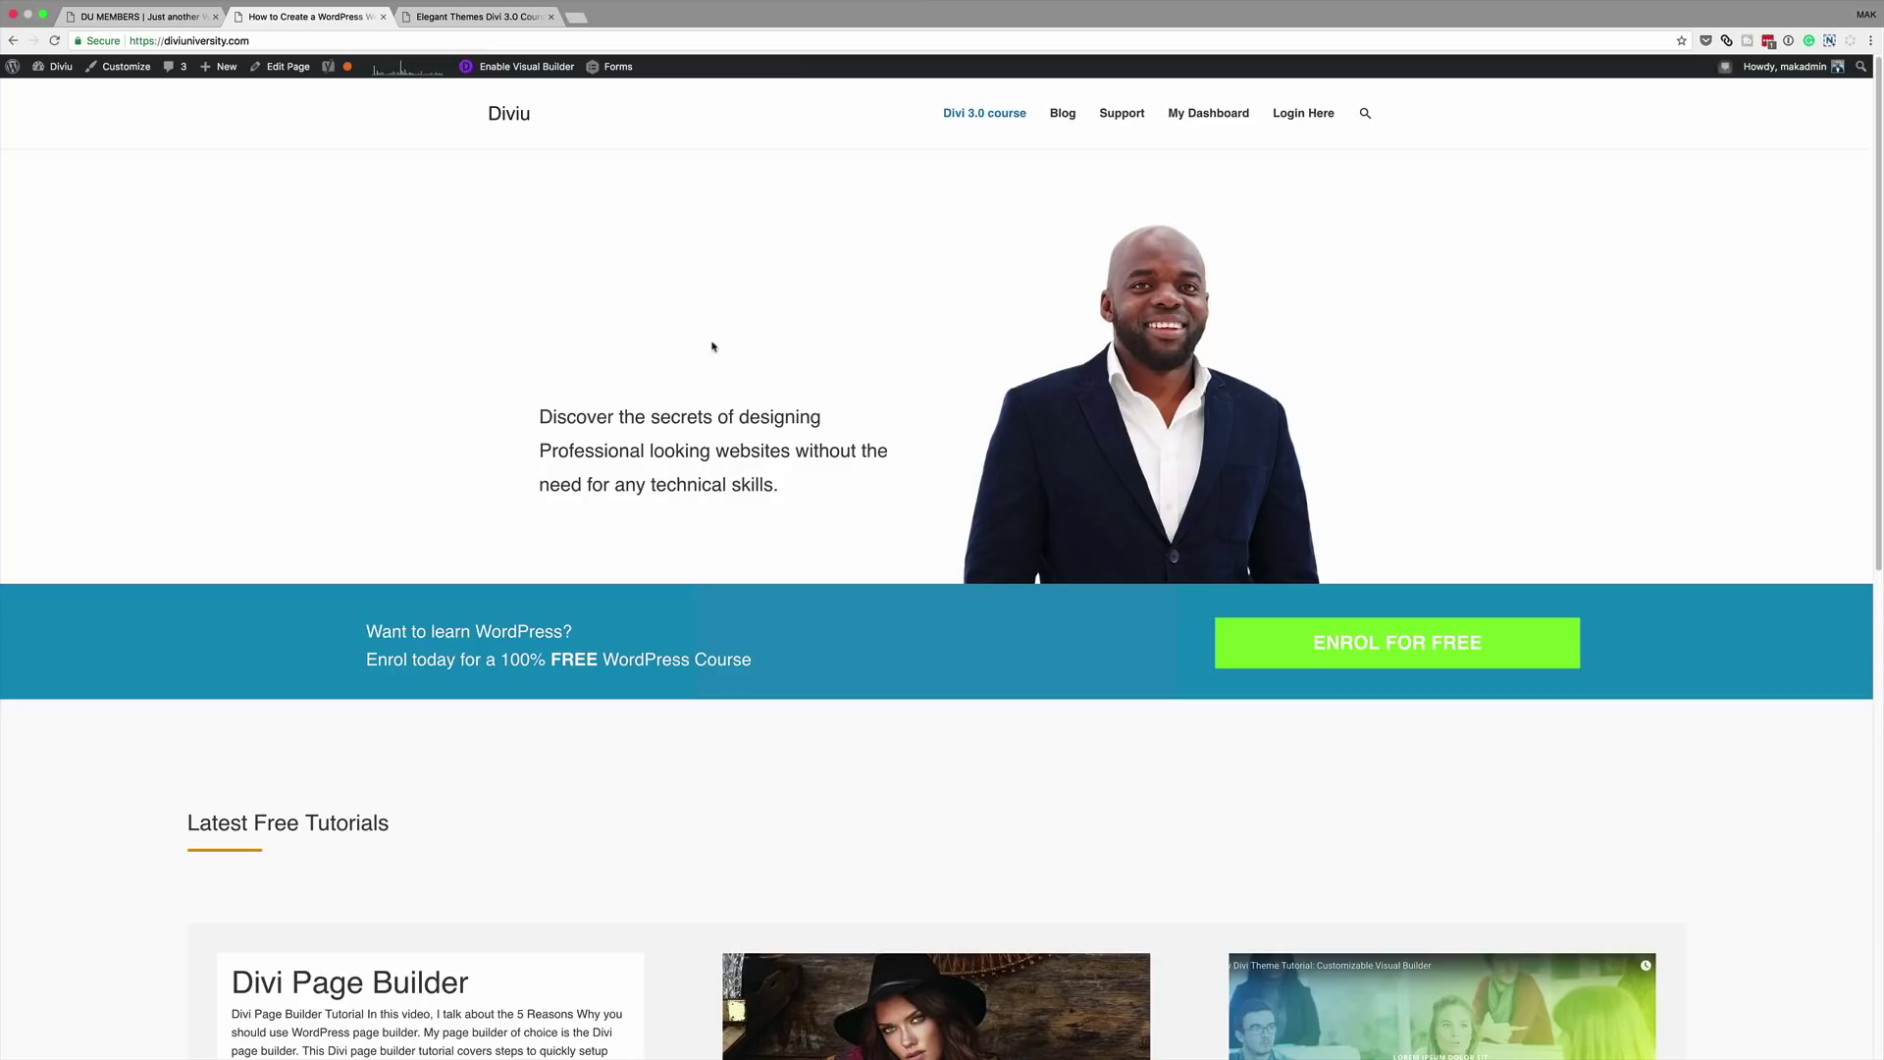
Switch back to the DU MEMBERS page and review it up to the Parenting & Relationships header.
{"action": "left_click", "coordinate": [137, 16]}
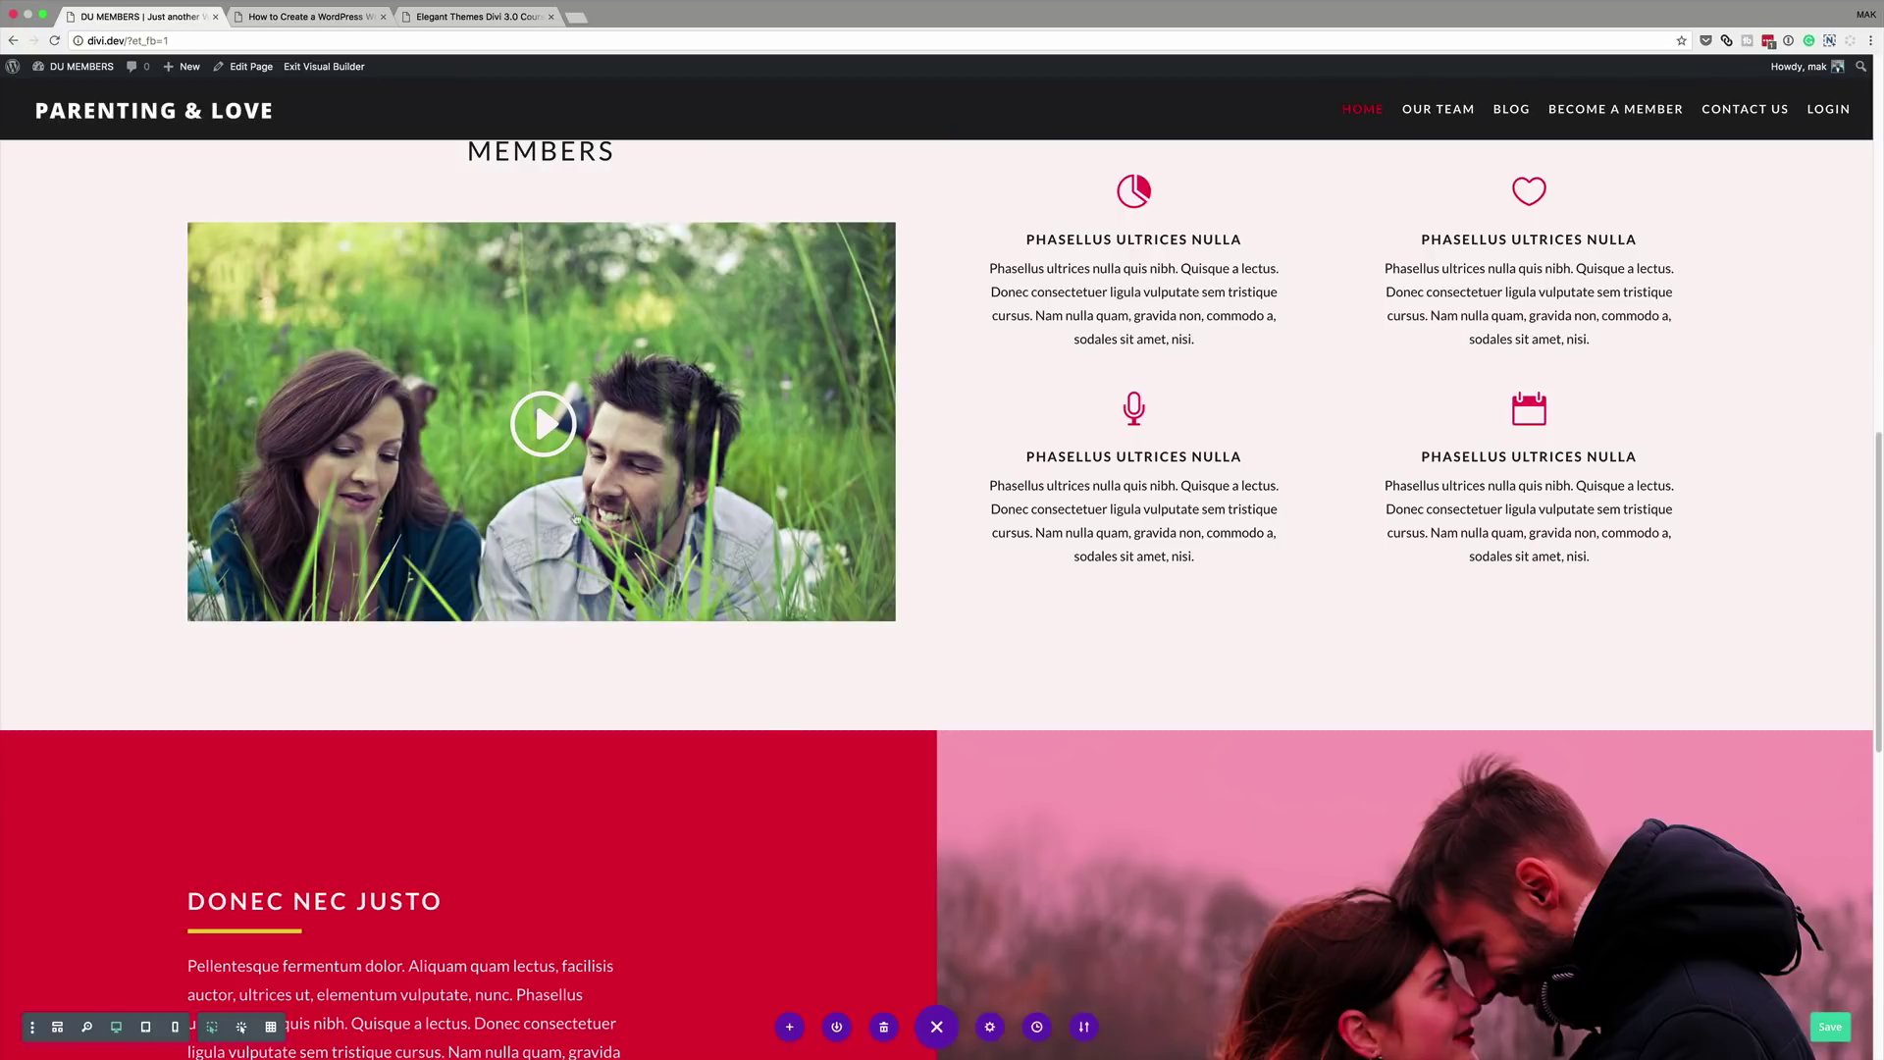
{"action": "scroll", "coordinate": [783, 755], "scroll_direction": "down", "scroll_amount": 2}
{"action": "scroll", "coordinate": [783, 756], "scroll_direction": "up", "scroll_amount": 15}
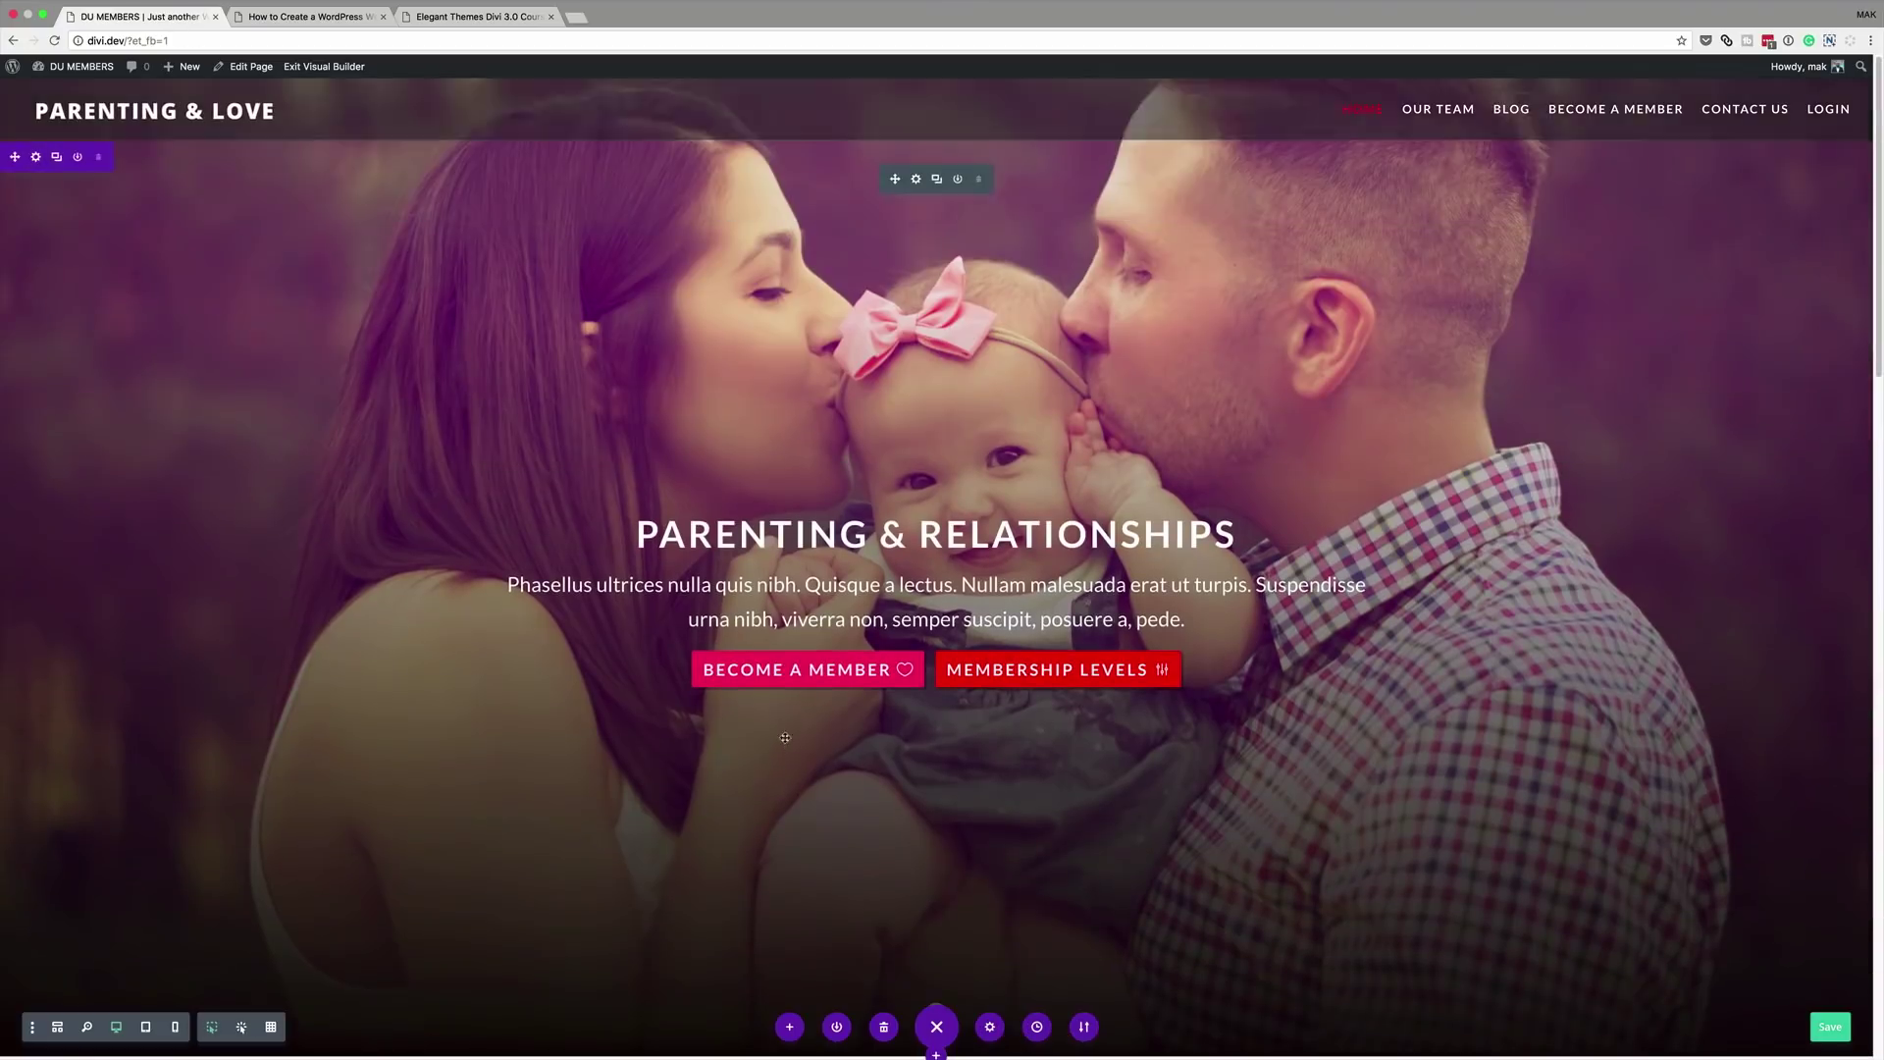
Switch to the Elegant Themes Divi 3.0 course page and apply the coupon code DV50 in its payment form.
{"action": "left_click", "coordinate": [490, 17]}
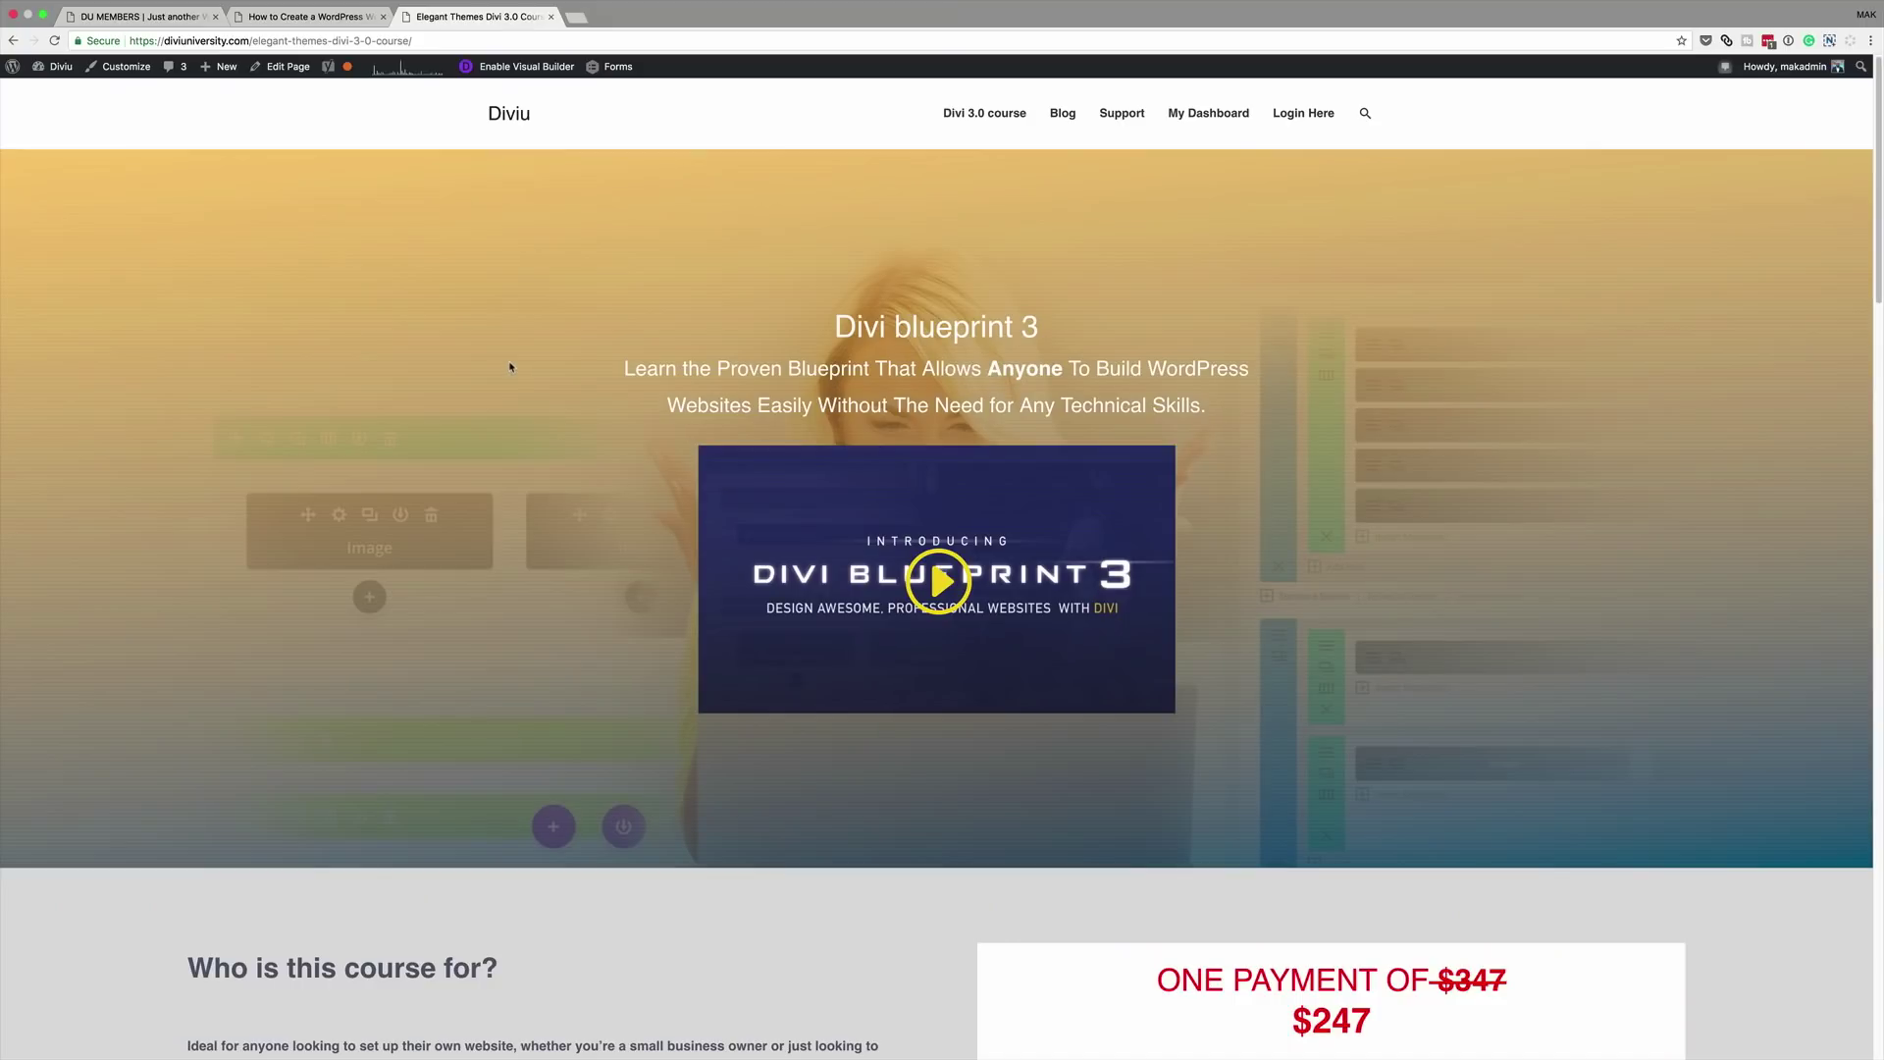
{"action": "scroll", "coordinate": [509, 367], "scroll_direction": "down", "scroll_amount": 1}
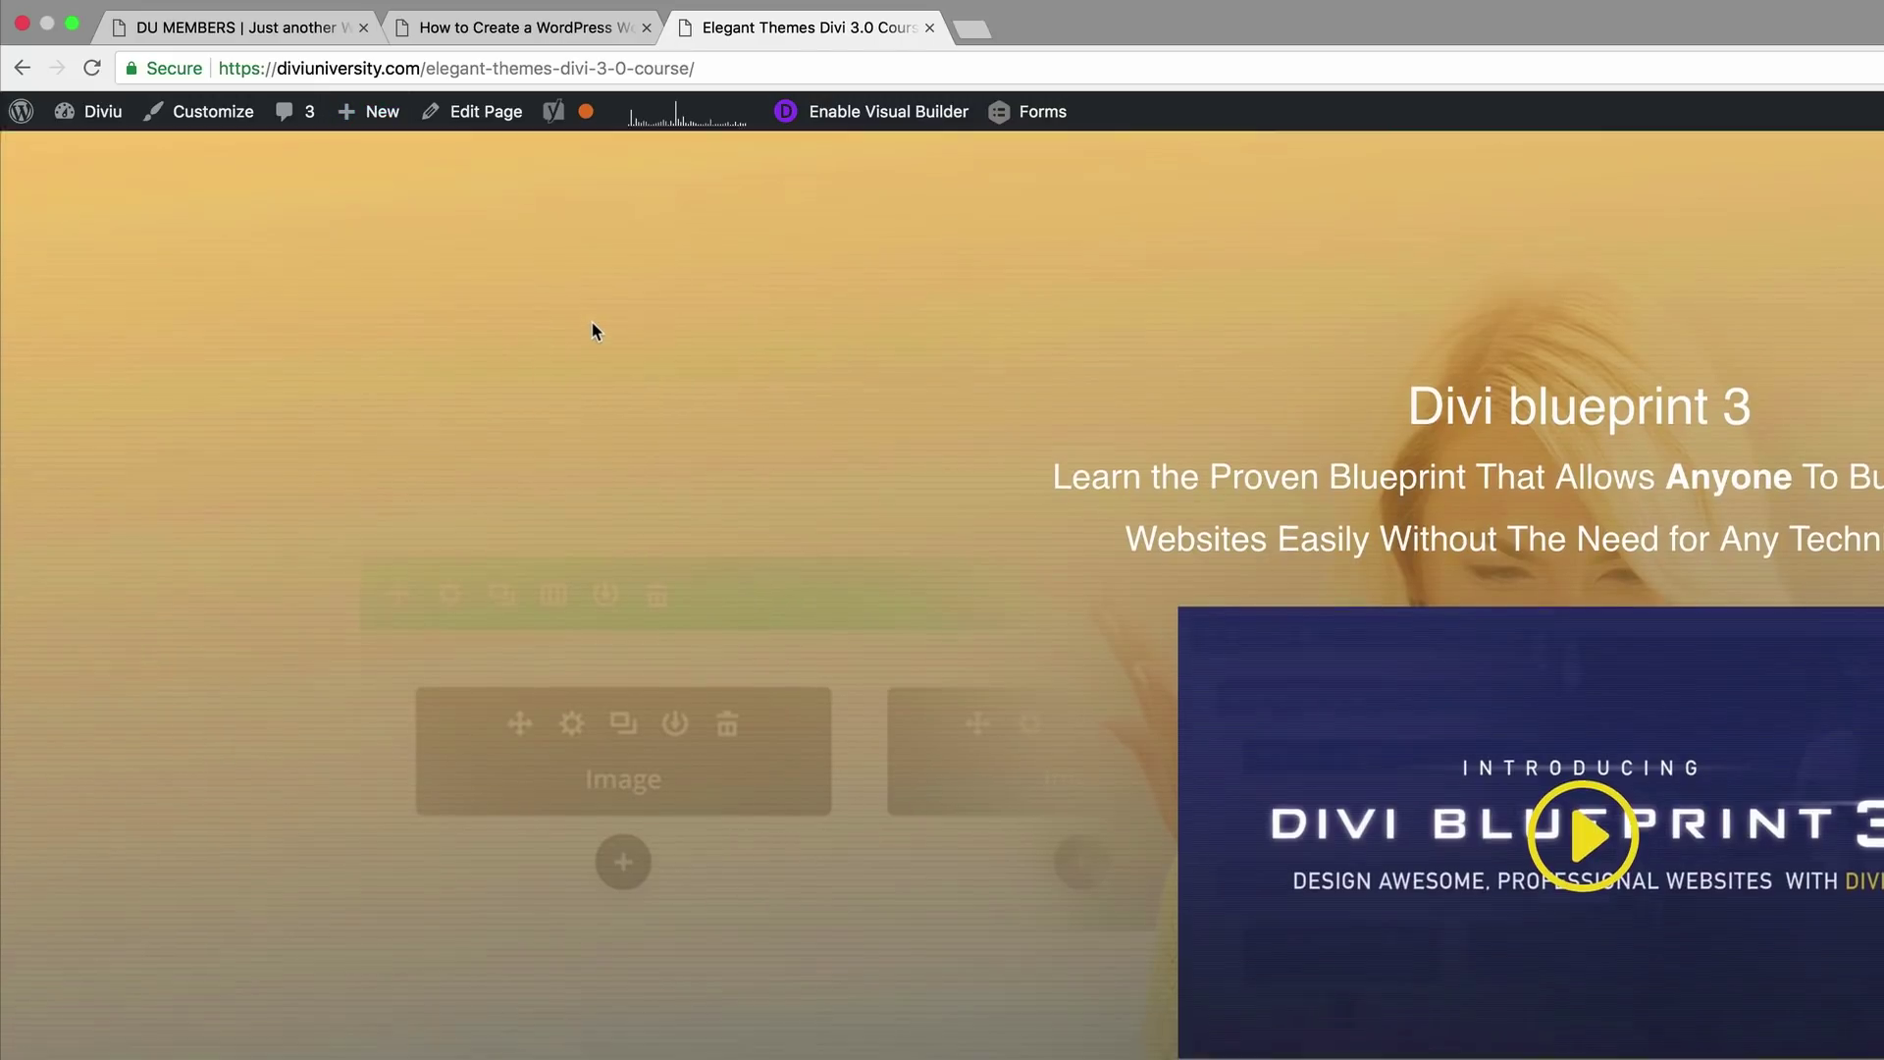
{"action": "scroll", "coordinate": [591, 322], "scroll_direction": "down", "scroll_amount": 10}
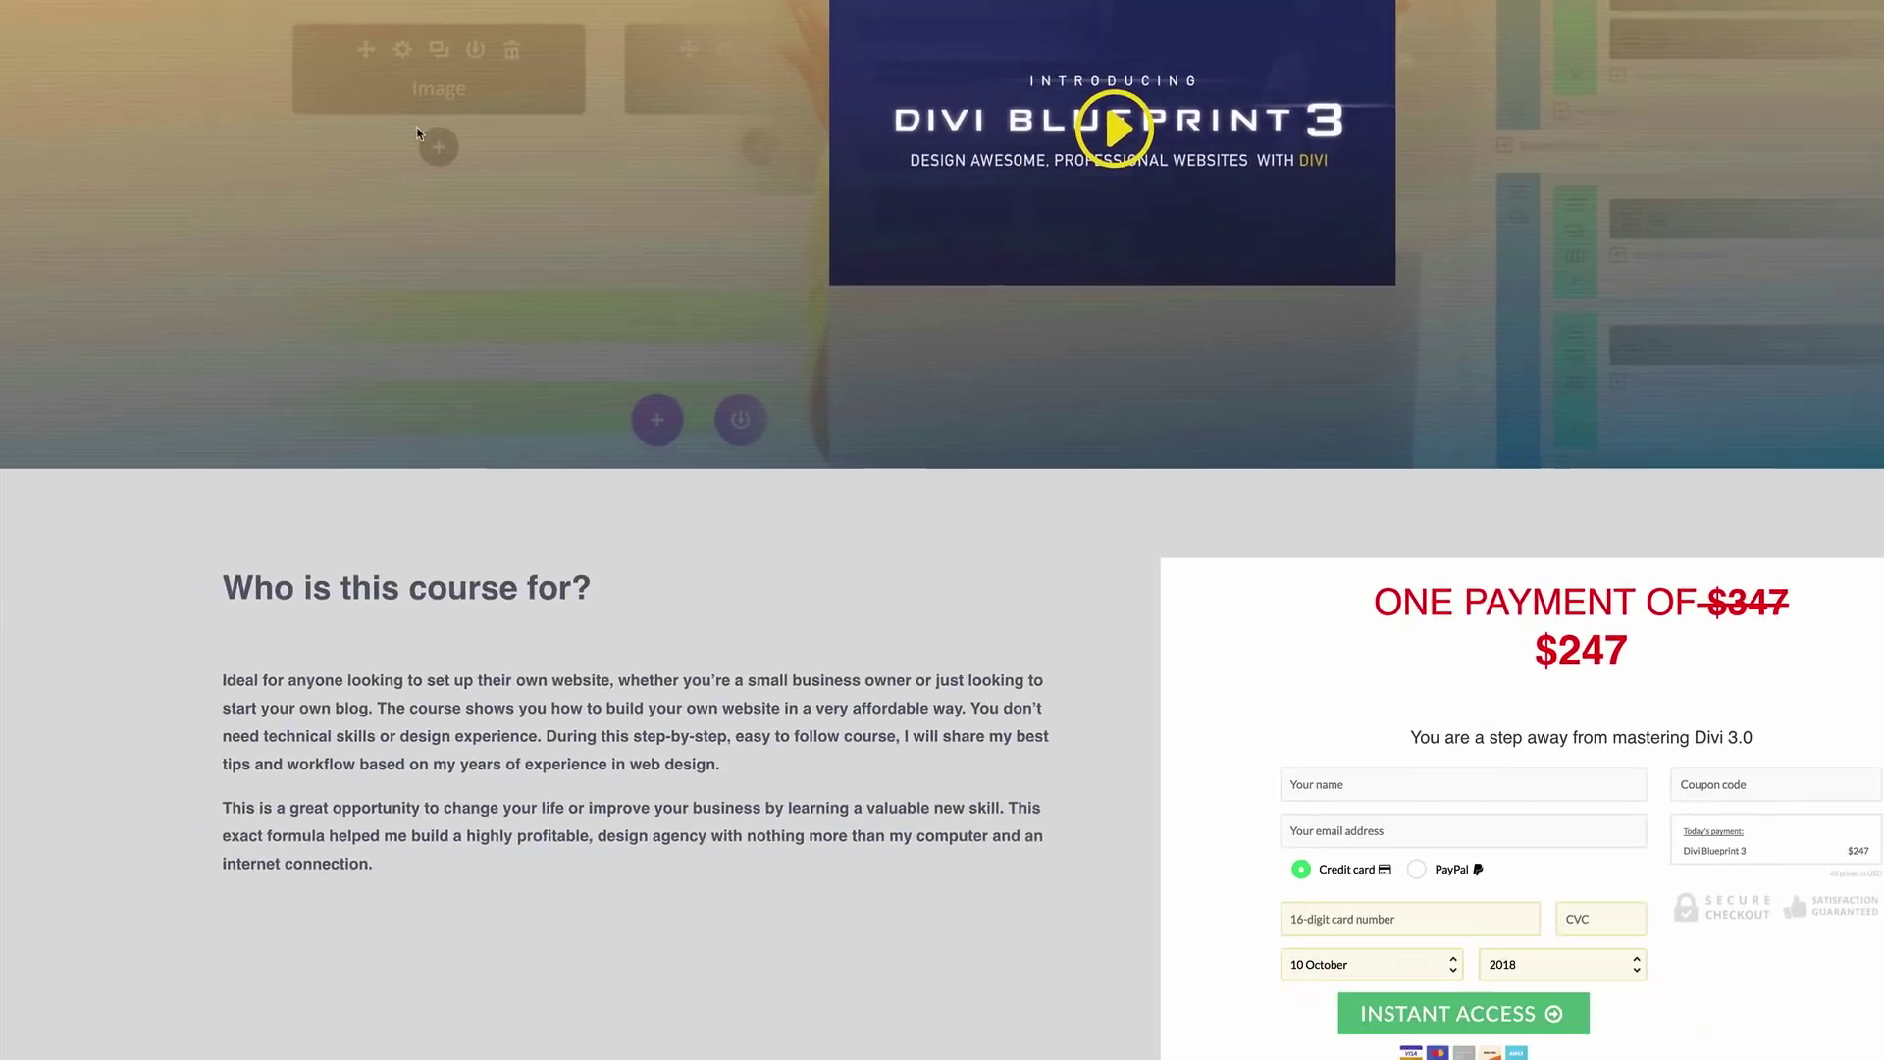
{"action": "scroll", "coordinate": [530, 142], "scroll_direction": "down", "scroll_amount": 3}
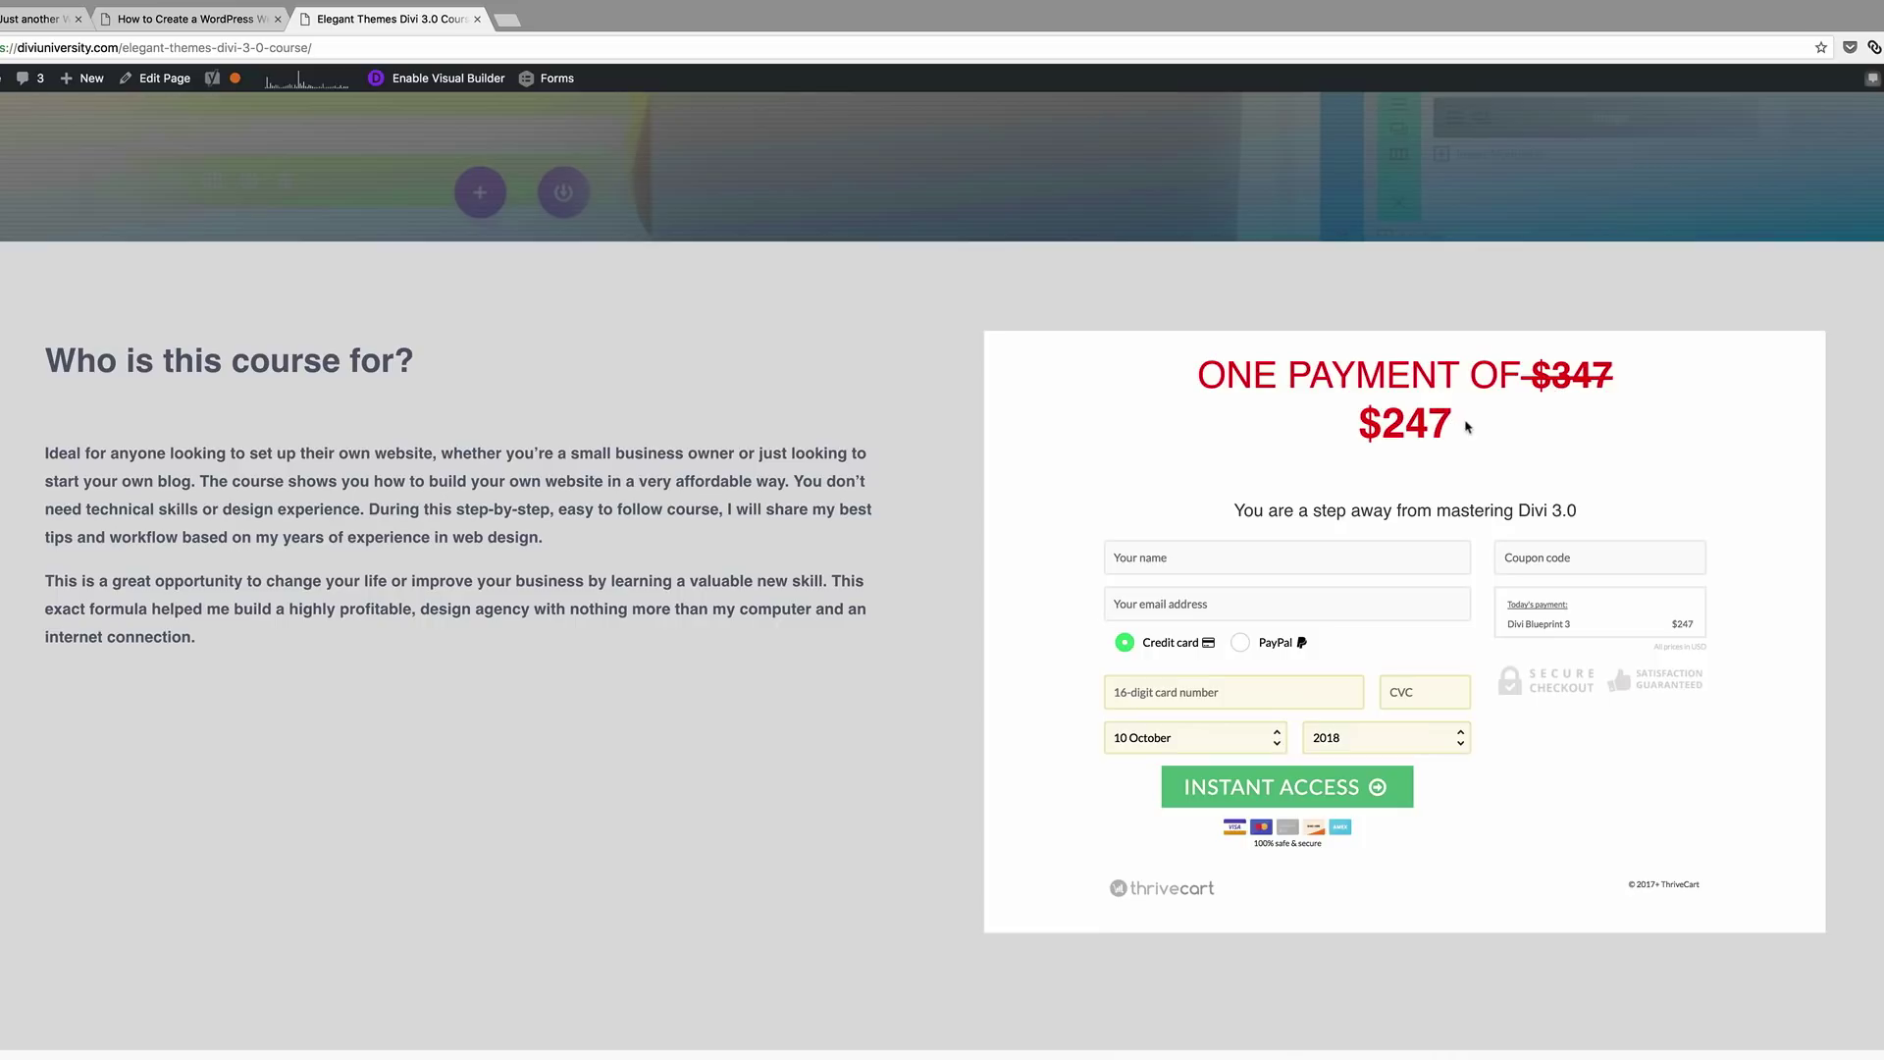
{"action": "left_click", "coordinate": [1556, 559]}
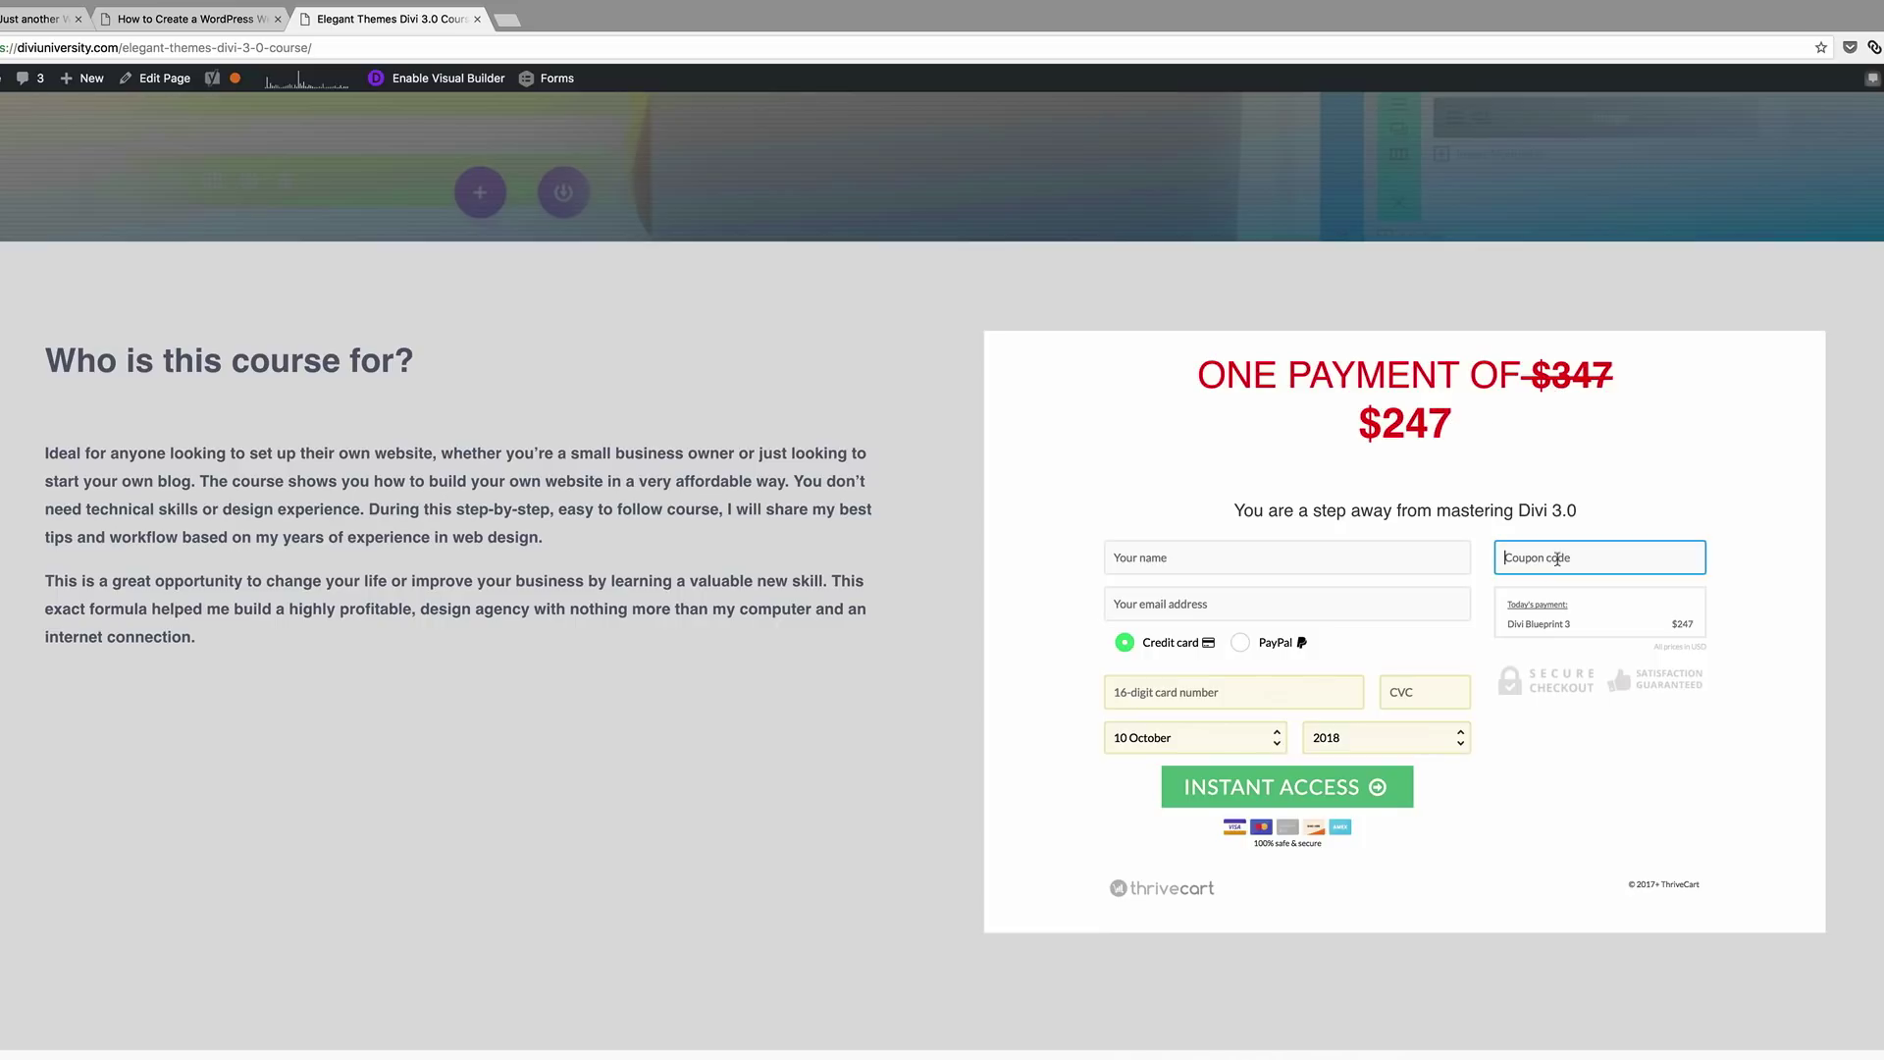
{"action": "type", "text": "DV50"}
{"action": "left_click", "coordinate": [1682, 558]}
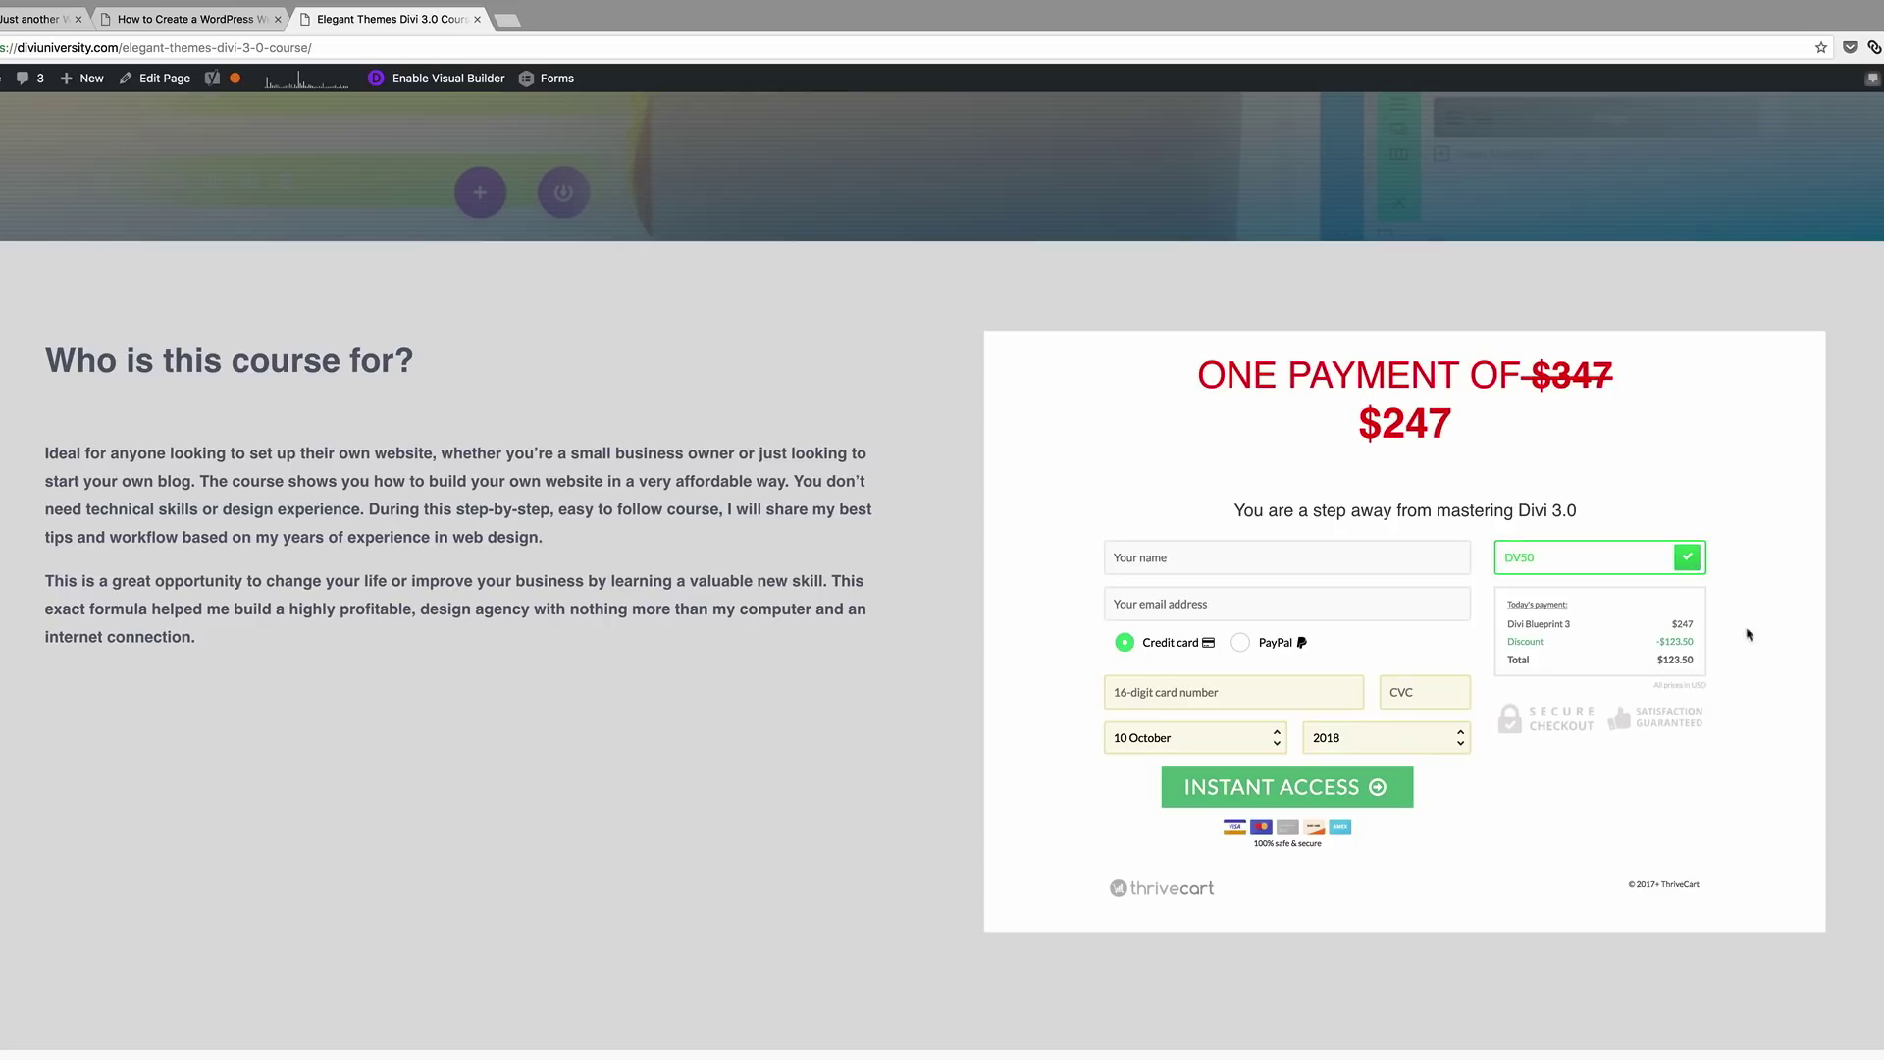